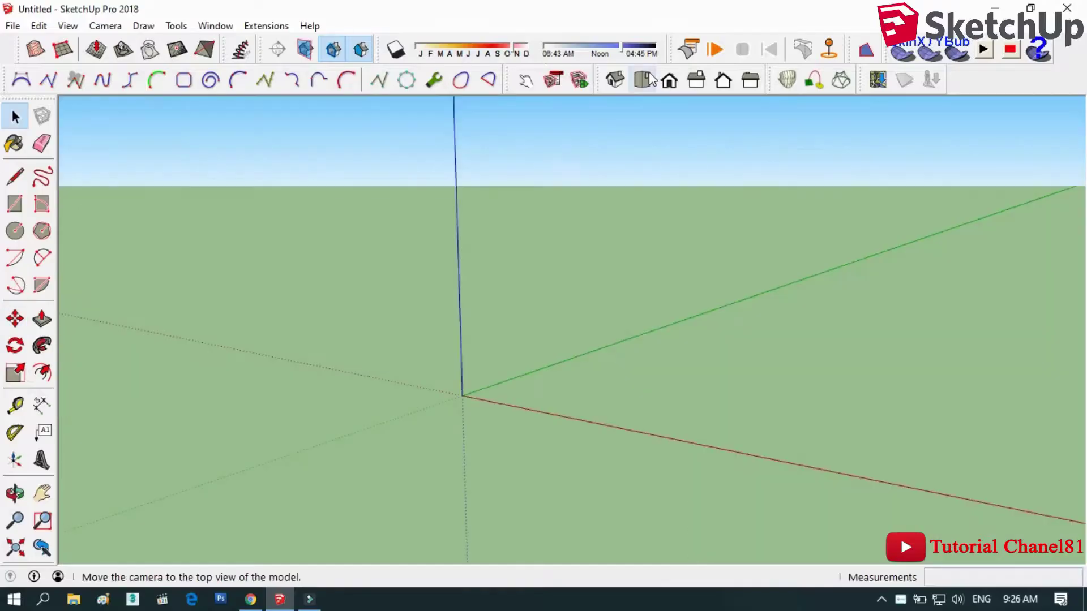
- Draw a 6 m by 3 m floor rectangle starting at the origin
left_click(15, 203)
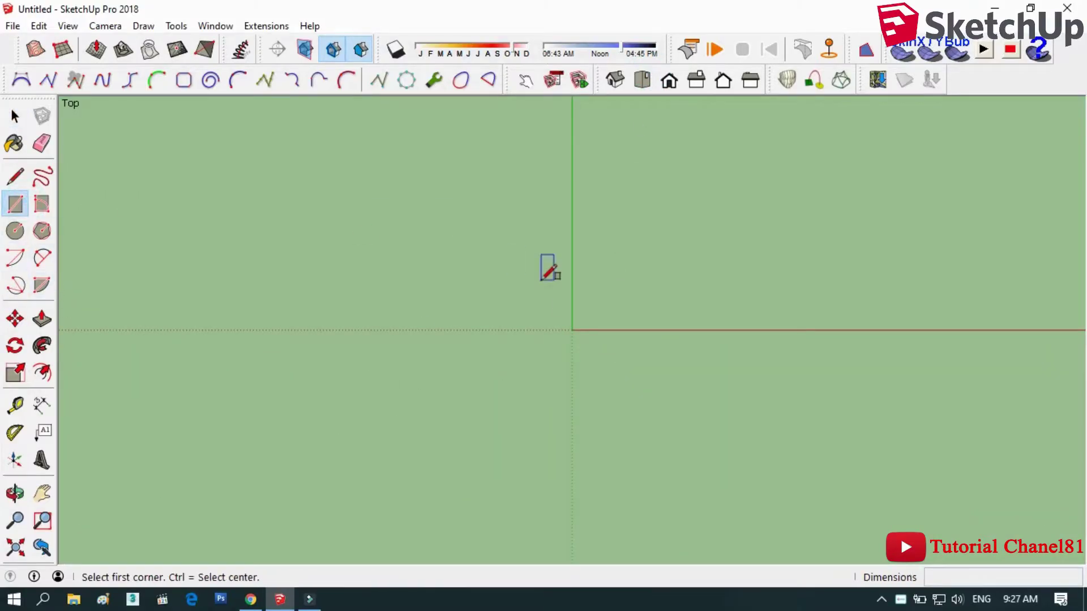
left_click(571, 330)
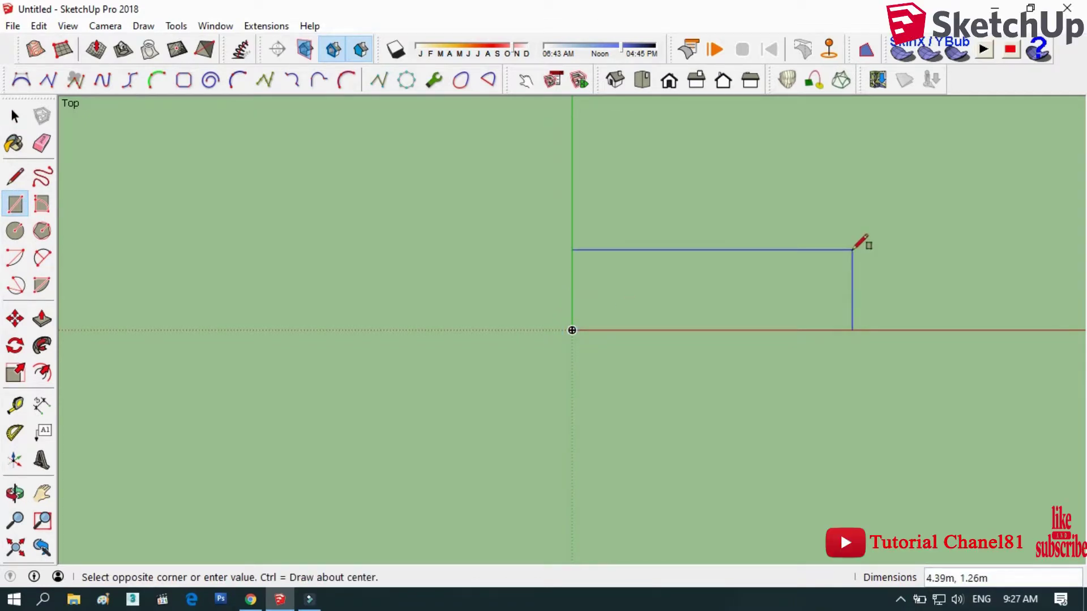
left_click(853, 249)
type("6, 3")
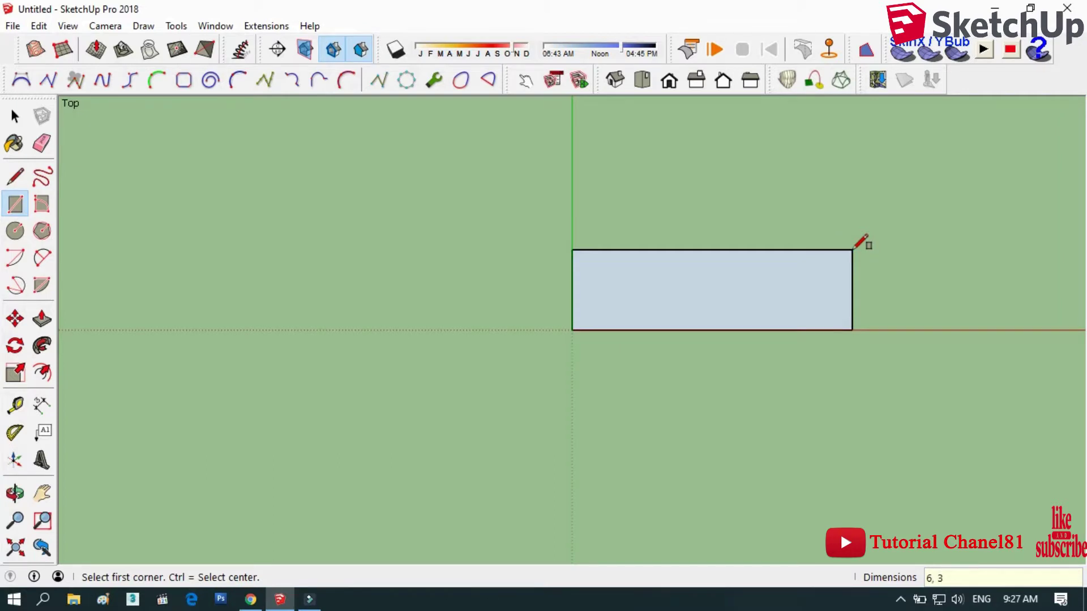
key("Return")
scroll(345, 388, "down", 1)
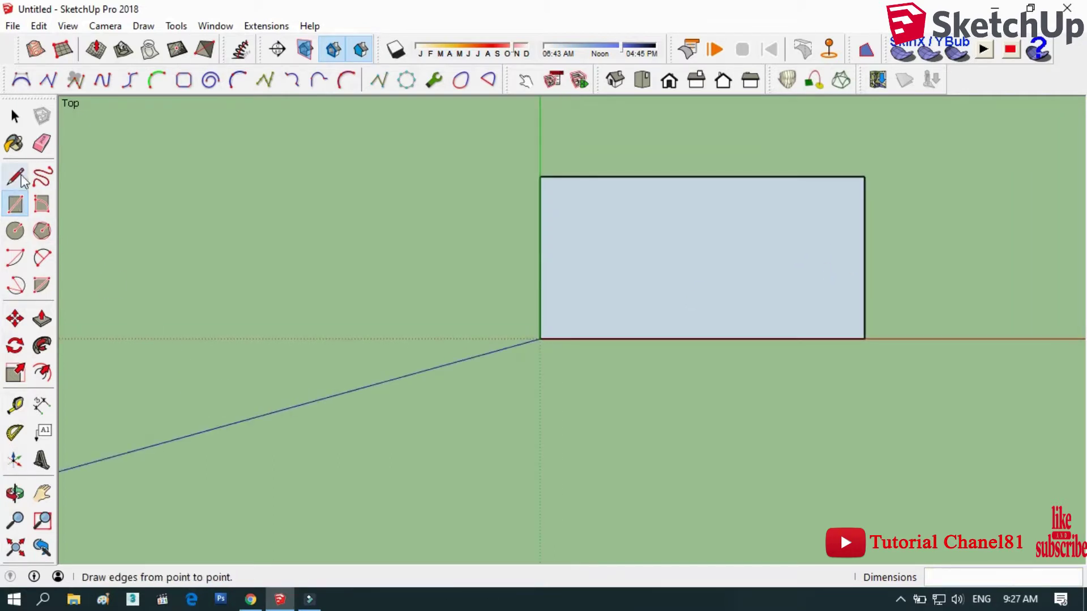
- Place a guide at the top edge's midpoint, 3.00 m along the rectangle
left_click(15, 406)
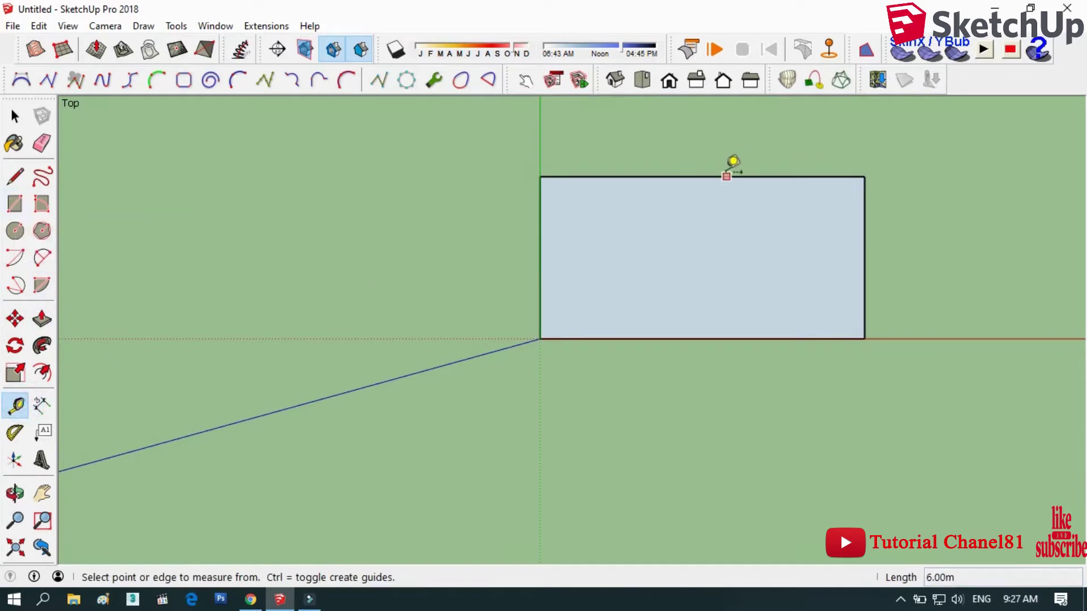
left_click(864, 219)
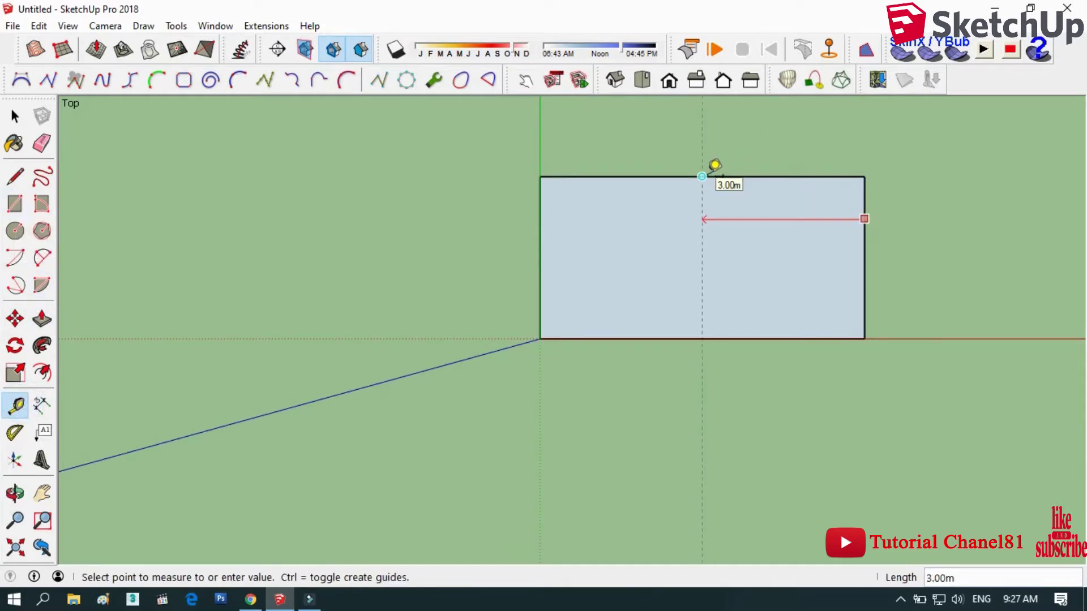
left_click(702, 176)
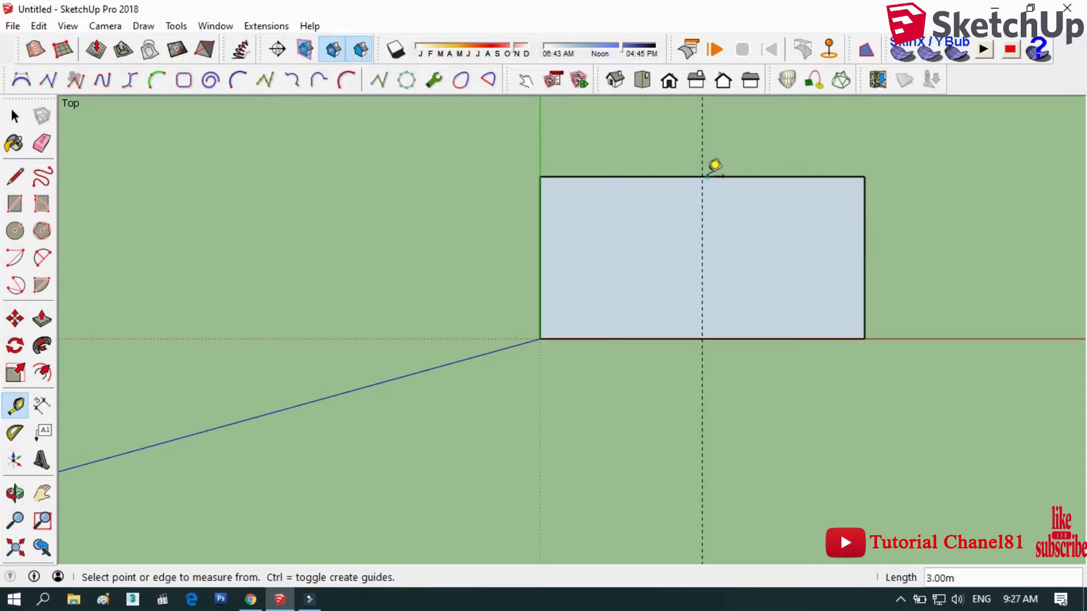
- Offset the floor outline 0.1 m inward for wall thickness
left_click(47, 369)
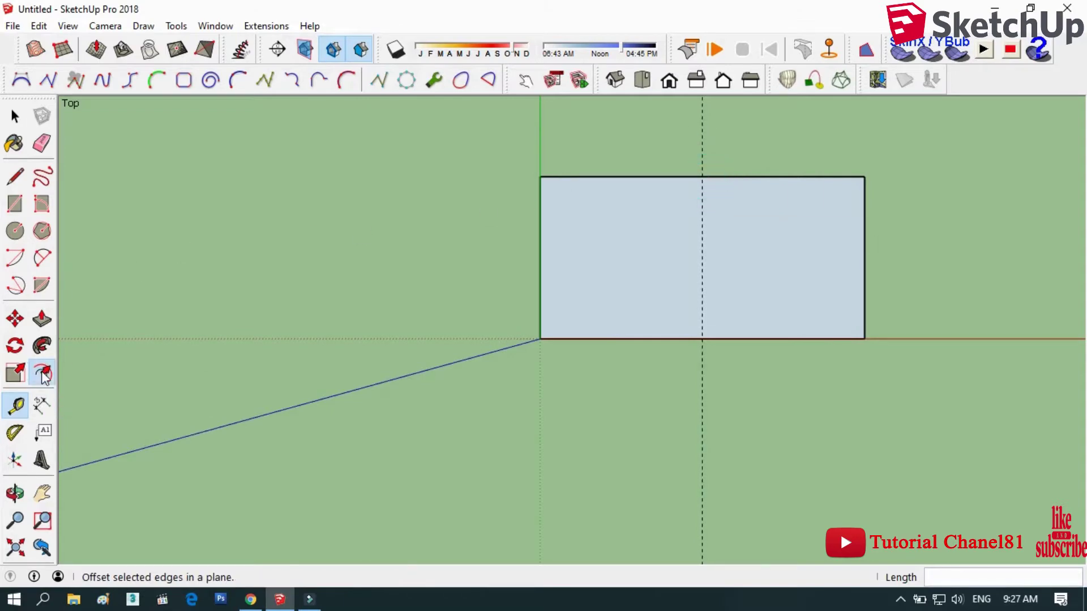
left_click(573, 266)
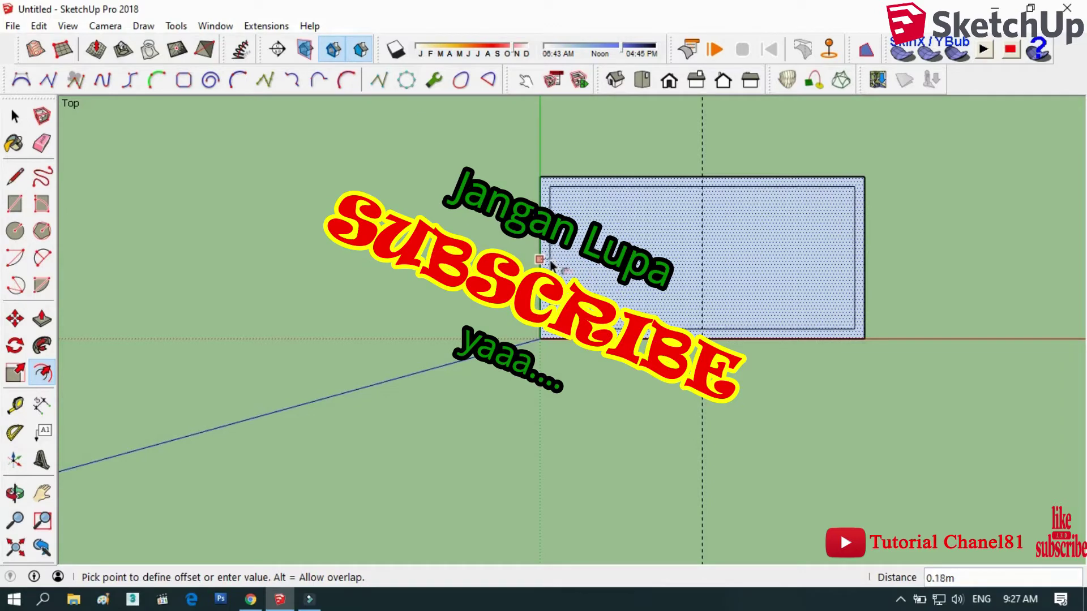
left_click(548, 263)
type("1")
key("Return")
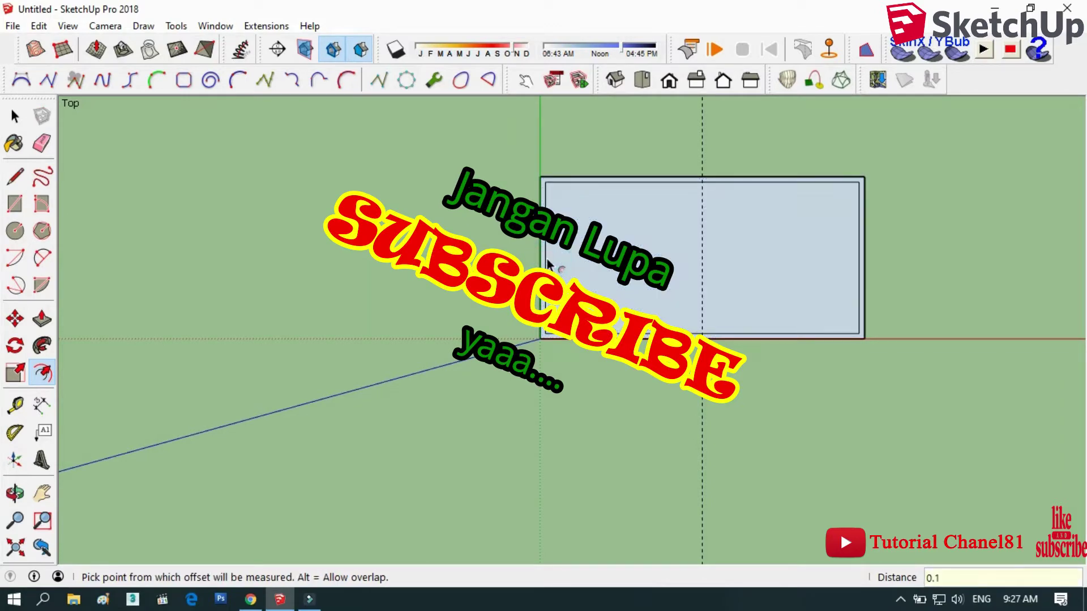
- Add guides 0.1 m apart at the centre and draw a 0.10 m by 3.00 m partition strip between them
key("l")
key("s")
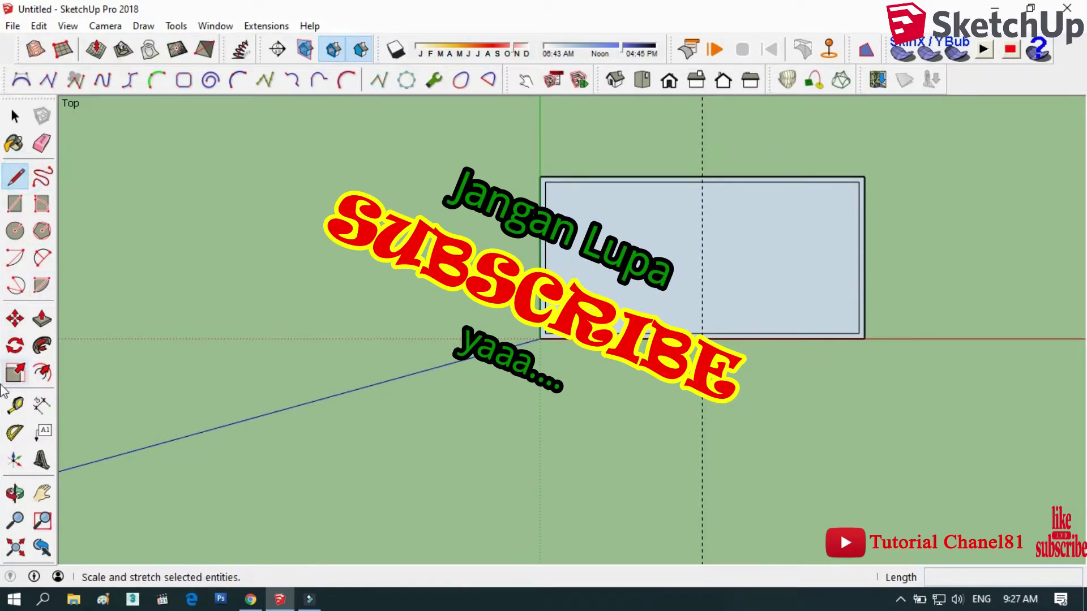
key("t")
left_click(703, 195)
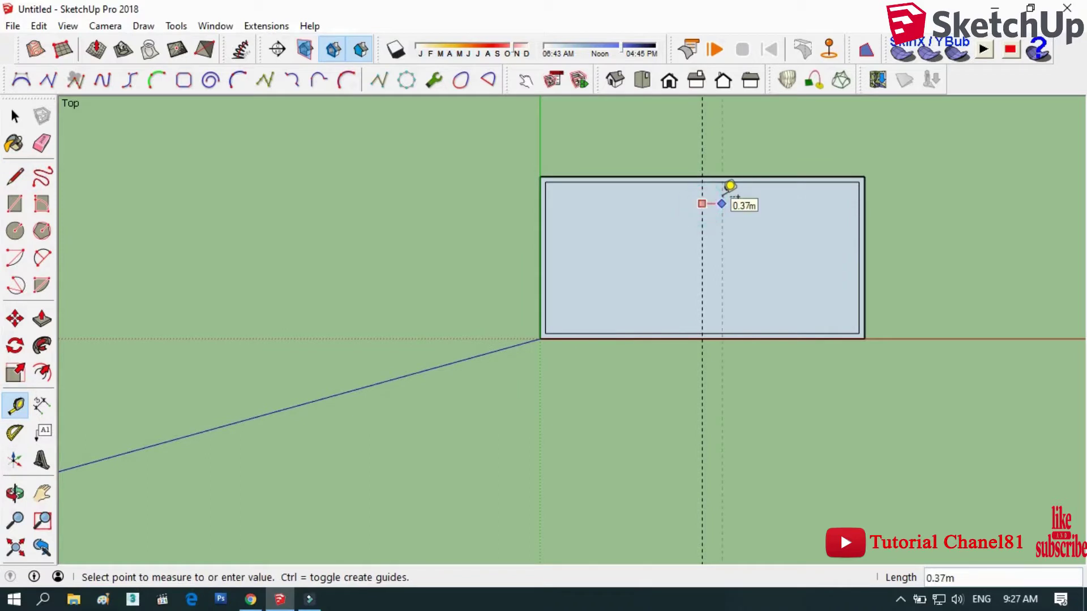
left_click(723, 196)
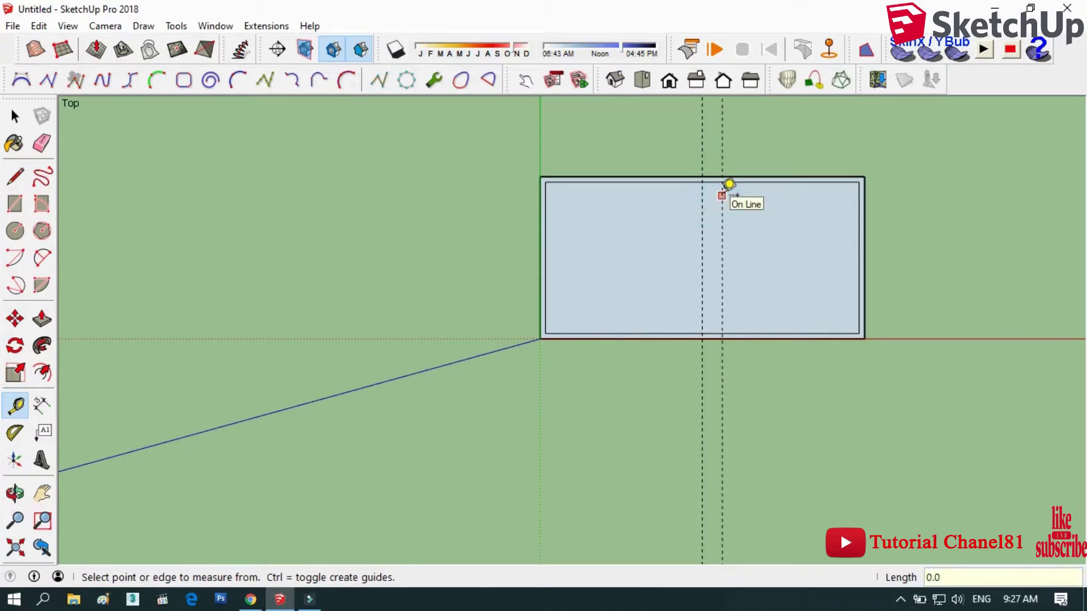
scroll(708, 158, "up", 3)
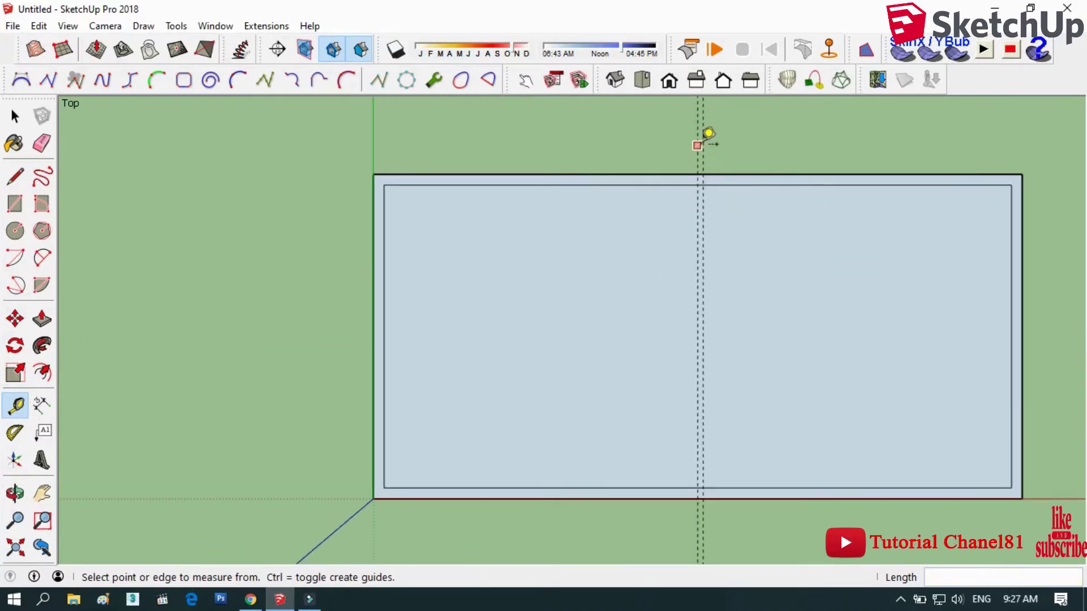
left_click(697, 146)
left_click(656, 144)
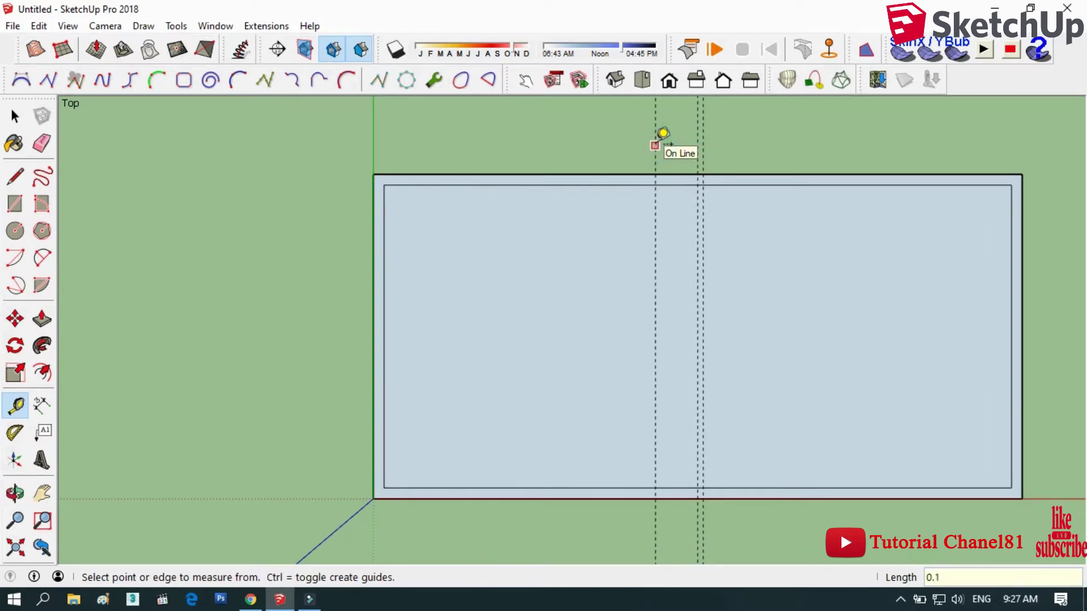
left_click(15, 203)
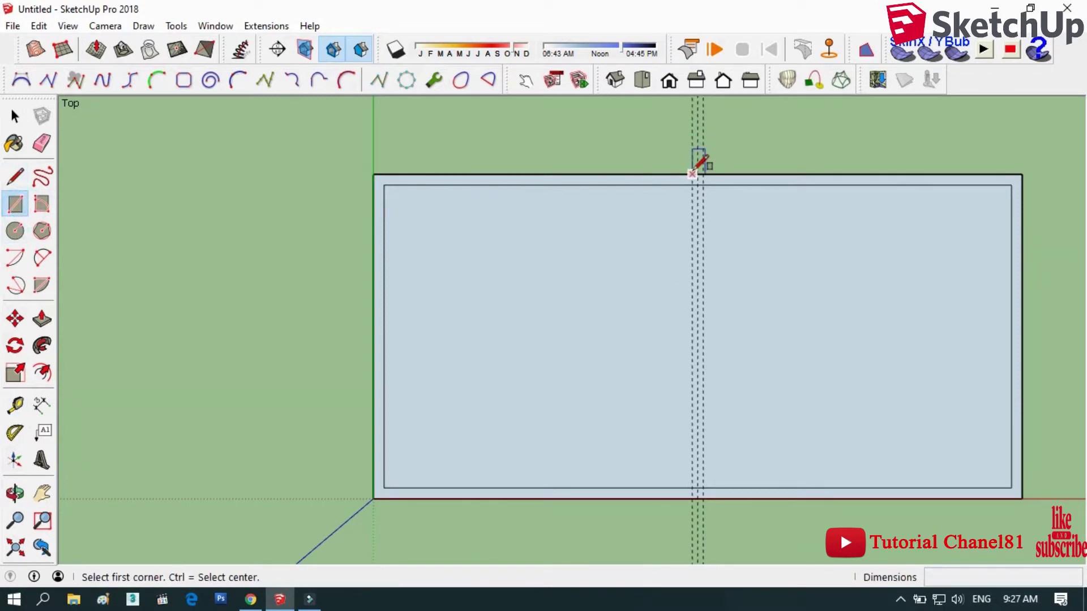
left_click(692, 174)
left_click(700, 498)
- Erase the vertical guide lines around the partition
left_click(14, 118)
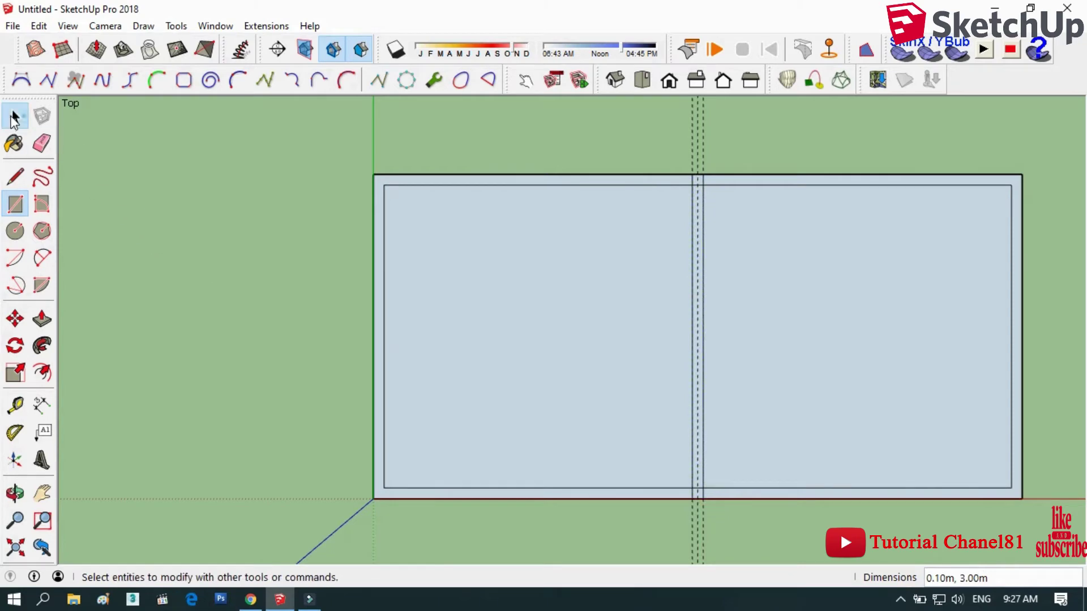
left_click(42, 143)
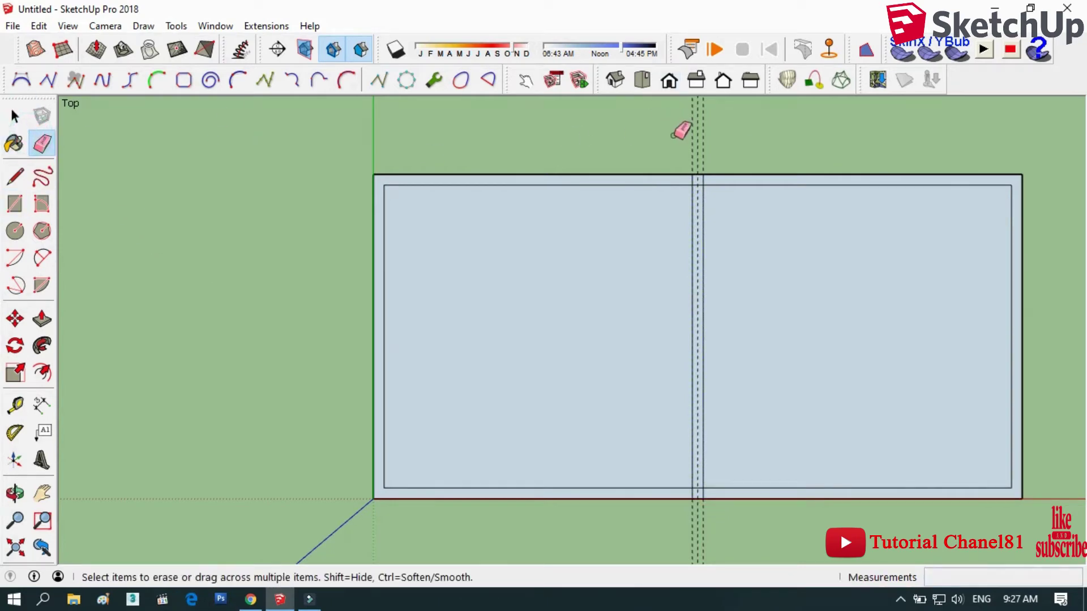
scroll(200, 218, "down", 1)
scroll(163, 224, "down", 1)
scroll(645, 206, "up", 2)
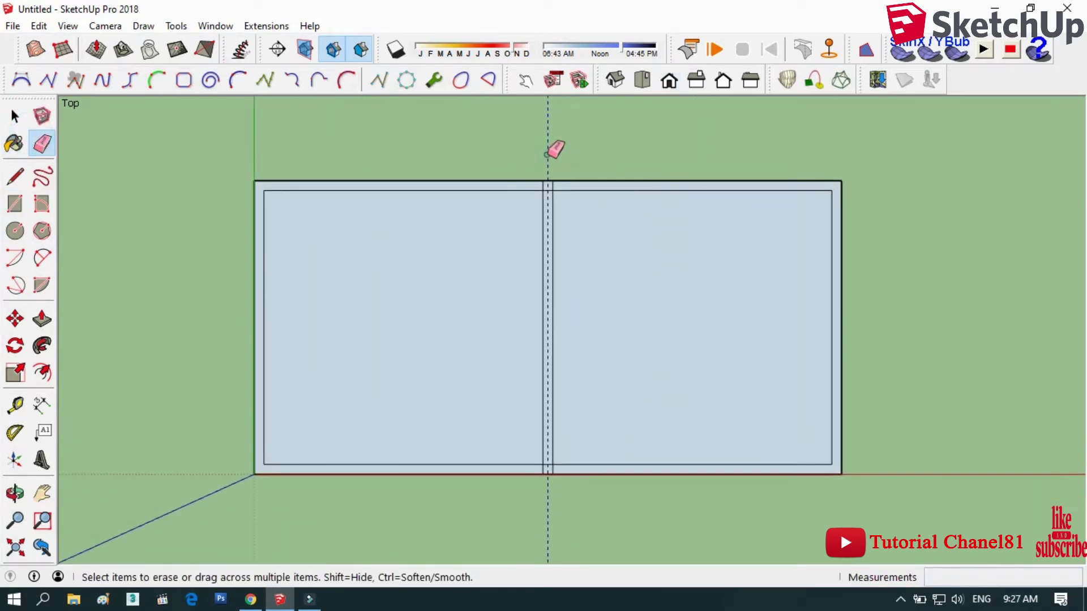
left_click(547, 154)
scroll(557, 182, "up", 1)
scroll(541, 180, "down", 1)
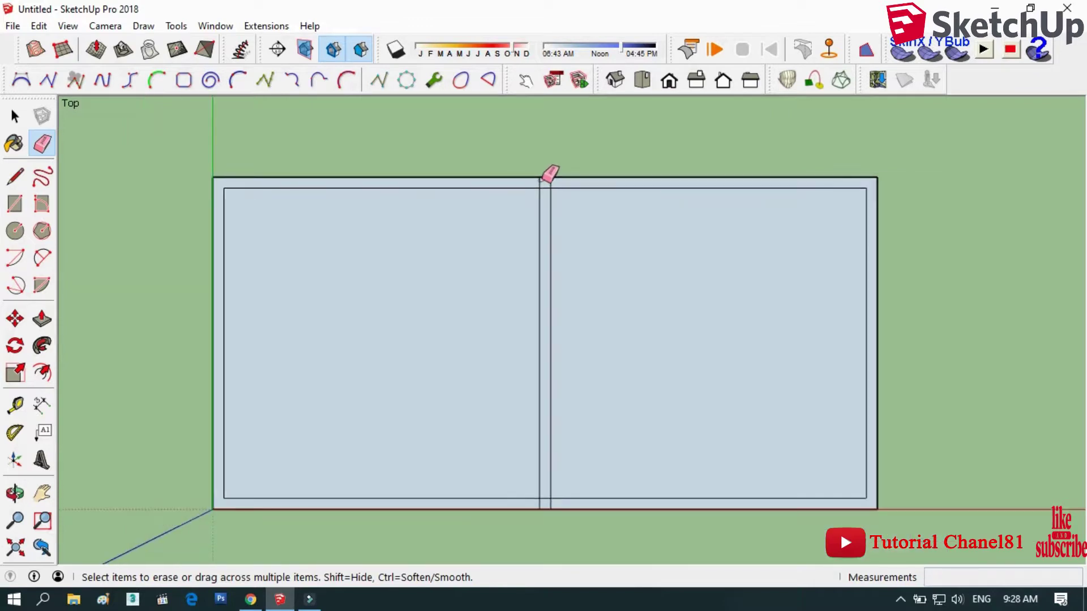
scroll(546, 503, "up", 1)
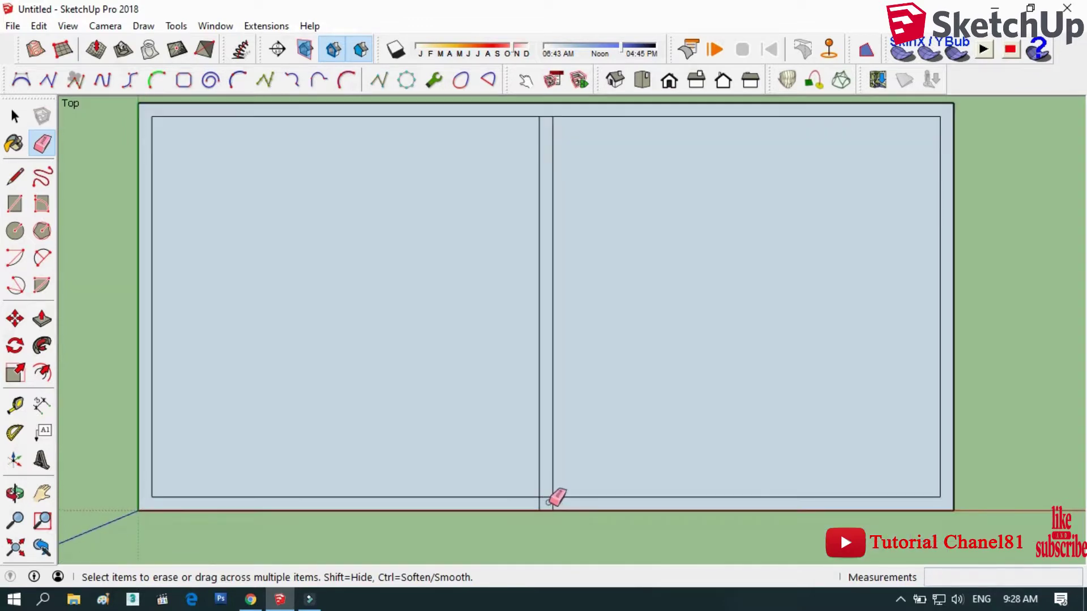
scroll(560, 435, "up", 1)
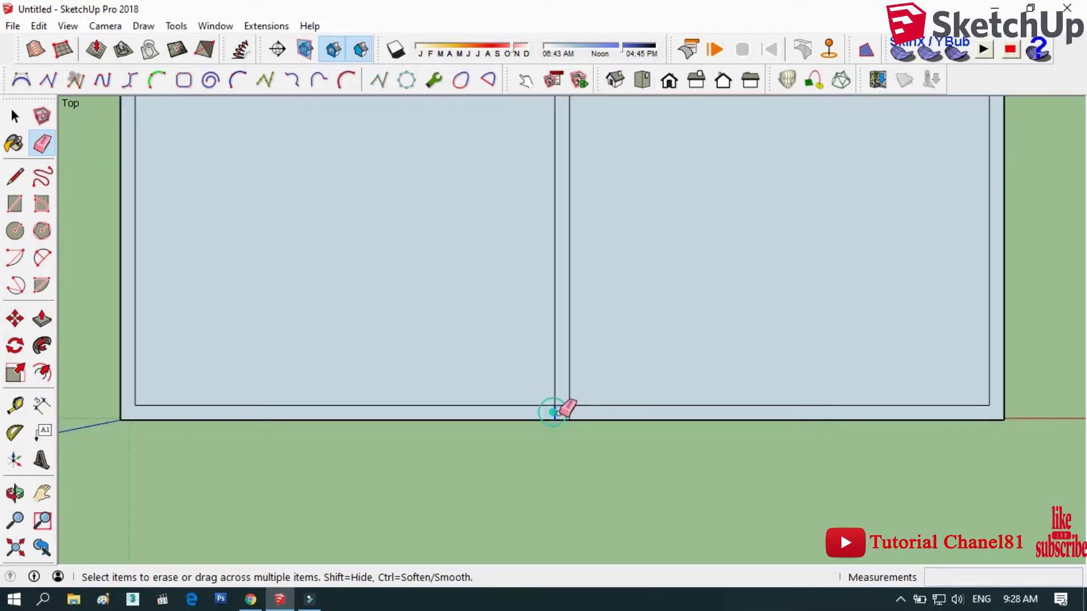
- In perspective, draw a line joining the front inner corners of the wall border
middle_click_drag(577, 408, 296, 364)
key("l")
scroll(297, 466, "up", 2)
left_click(297, 465)
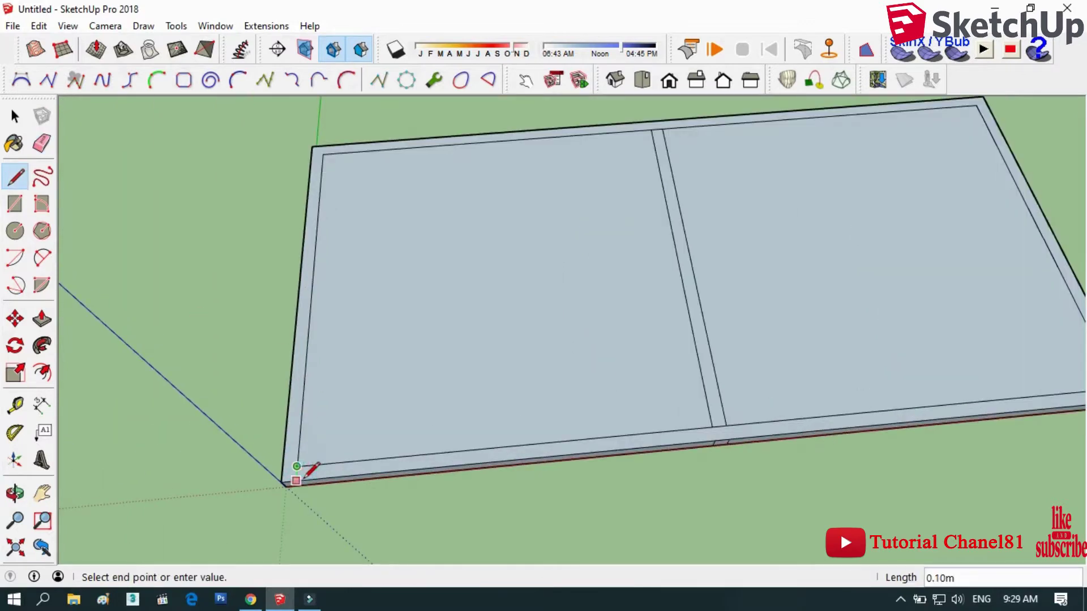
scroll(558, 441, "down", 2)
scroll(1019, 387, "up", 1)
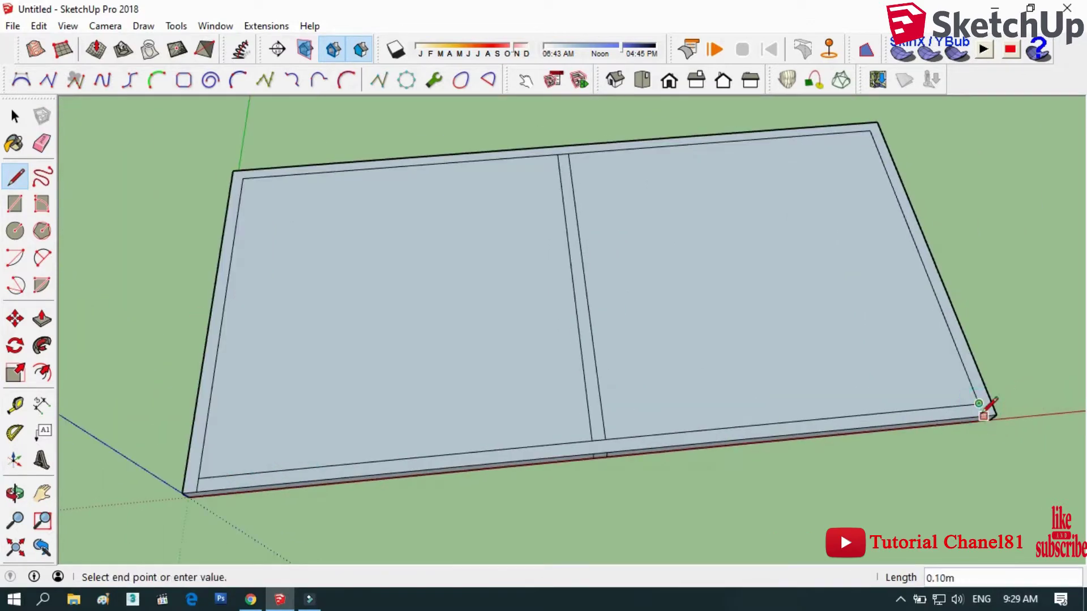
left_click(979, 403)
- Push the wall border up 3 m and orbit to a front view
key("p")
left_click(210, 317)
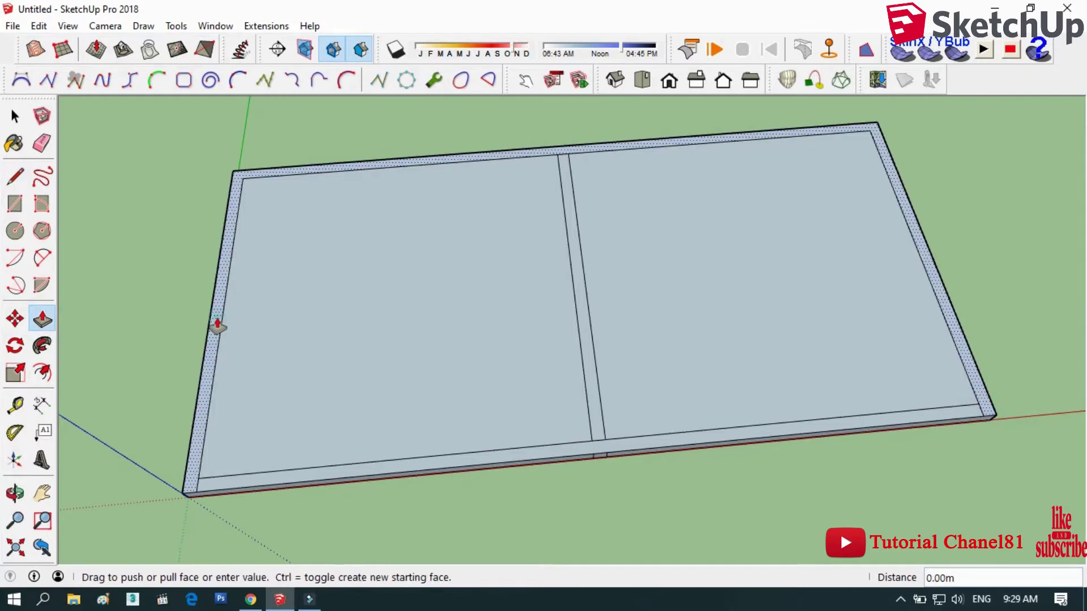
left_click(211, 287)
left_click(209, 300)
scroll(310, 517, "down", 3)
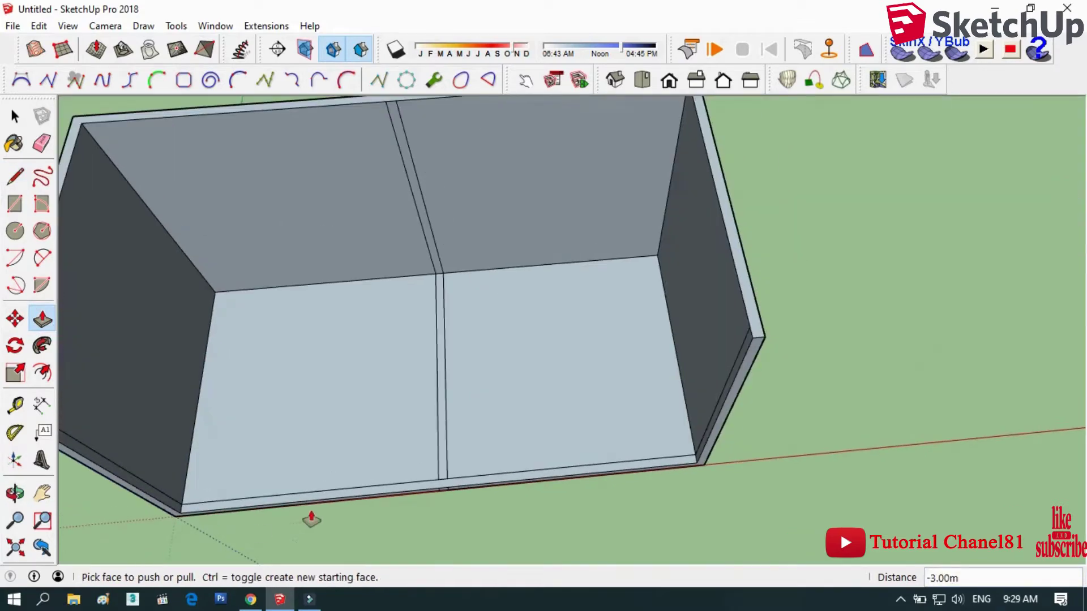
left_click(14, 493)
mouse_move(286, 260)
left_mouse_down()
mouse_move(339, 276)
mouse_move(352, 262)
mouse_move(337, 288)
left_mouse_up()
left_click(15, 406)
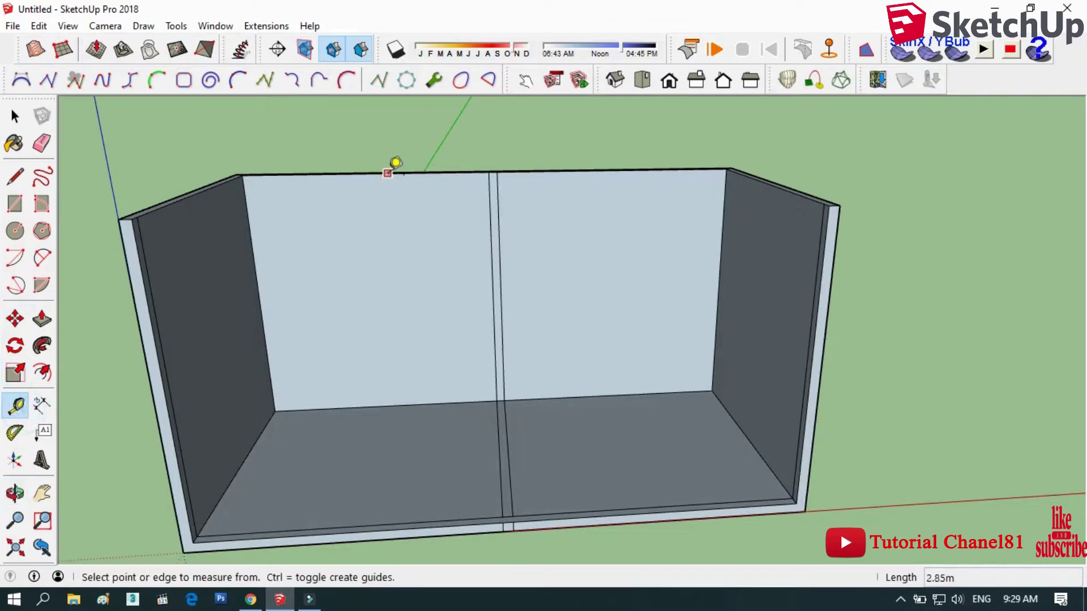
- Add horizontal guides on the back wall, including one 1.60 m above the lower guide
left_click(402, 404)
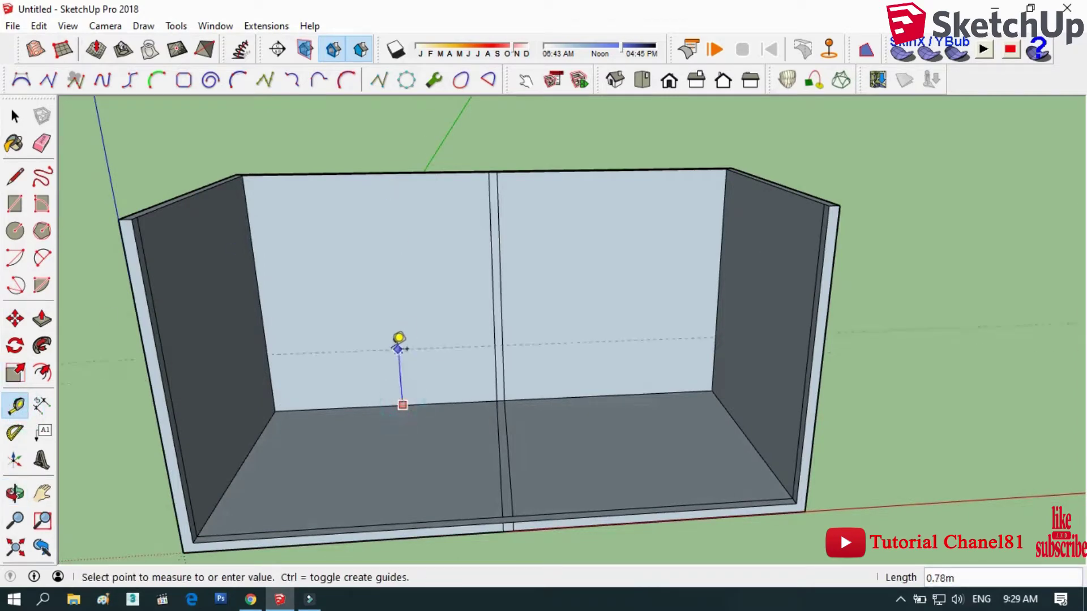
left_click(396, 346)
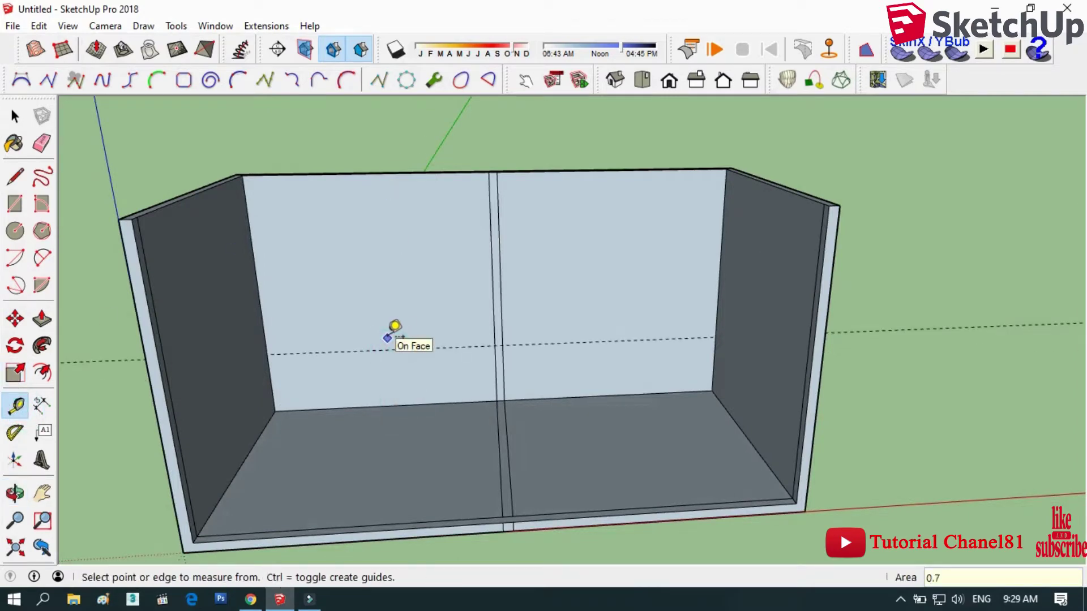
scroll(335, 308, "up", 1)
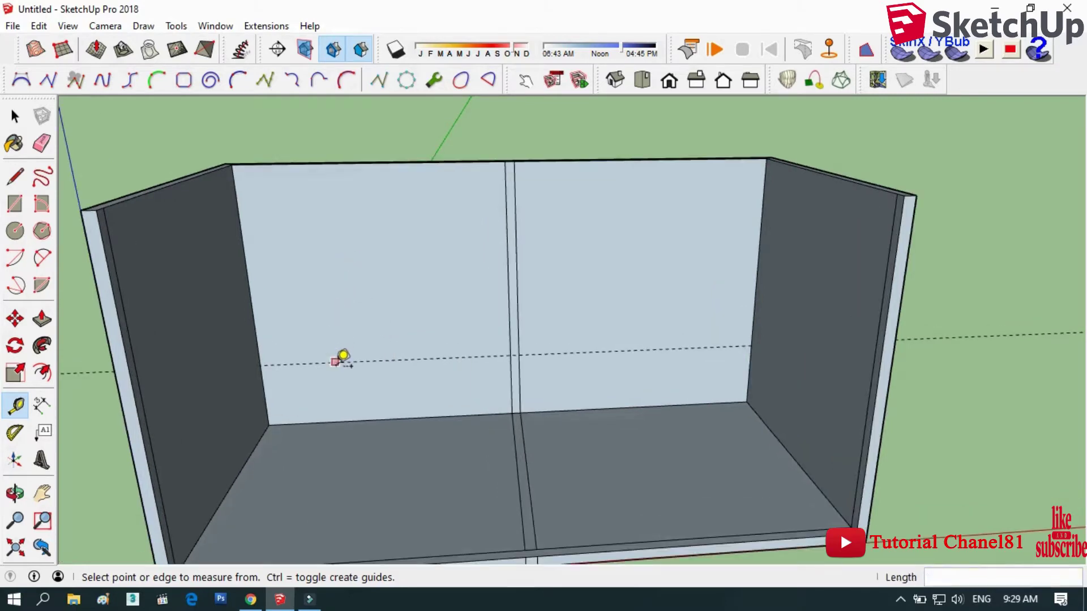
left_click(336, 361)
left_click(332, 325)
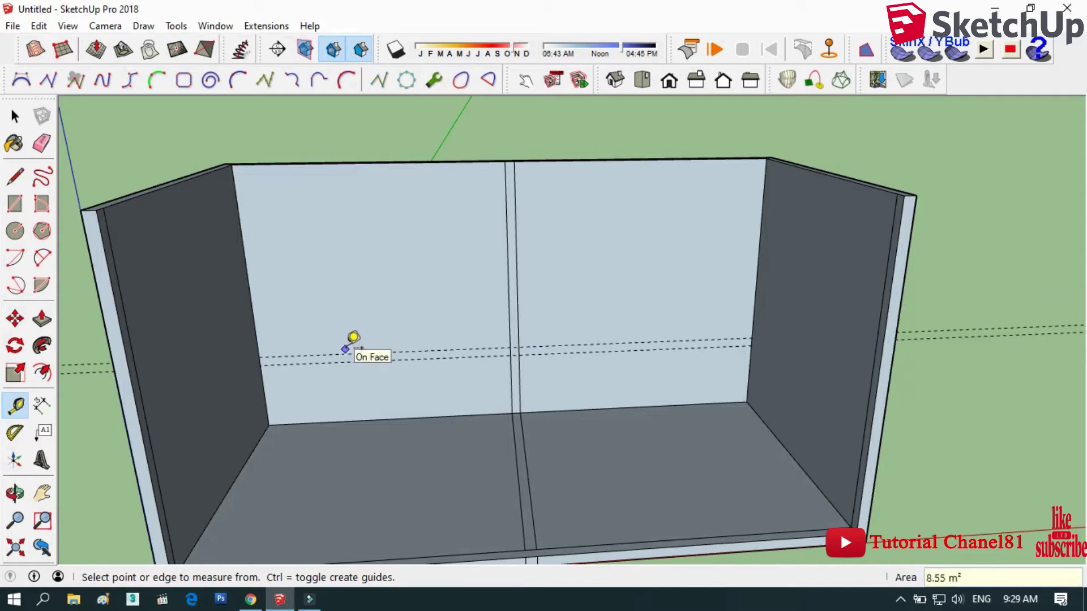
left_click(347, 354)
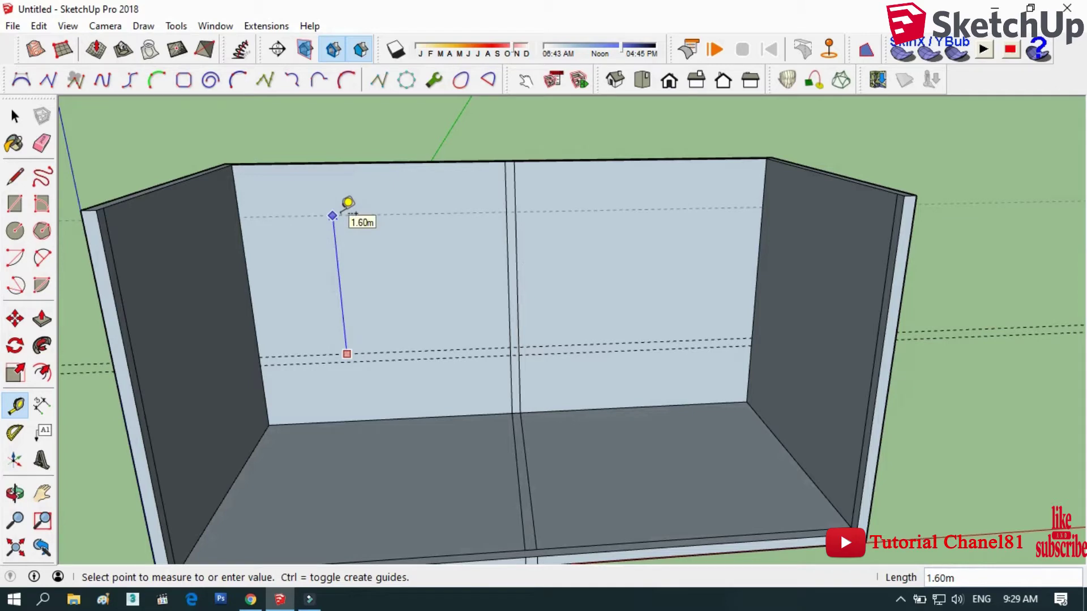
left_click(334, 216)
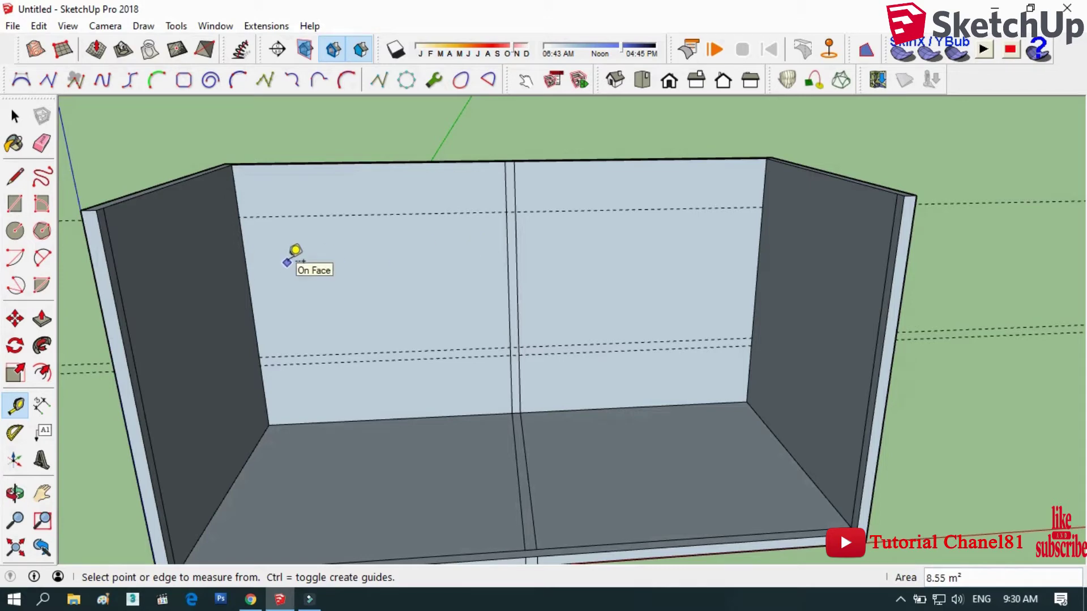
- Add vertical guides 0.10 m either side of the partition
left_click(509, 248)
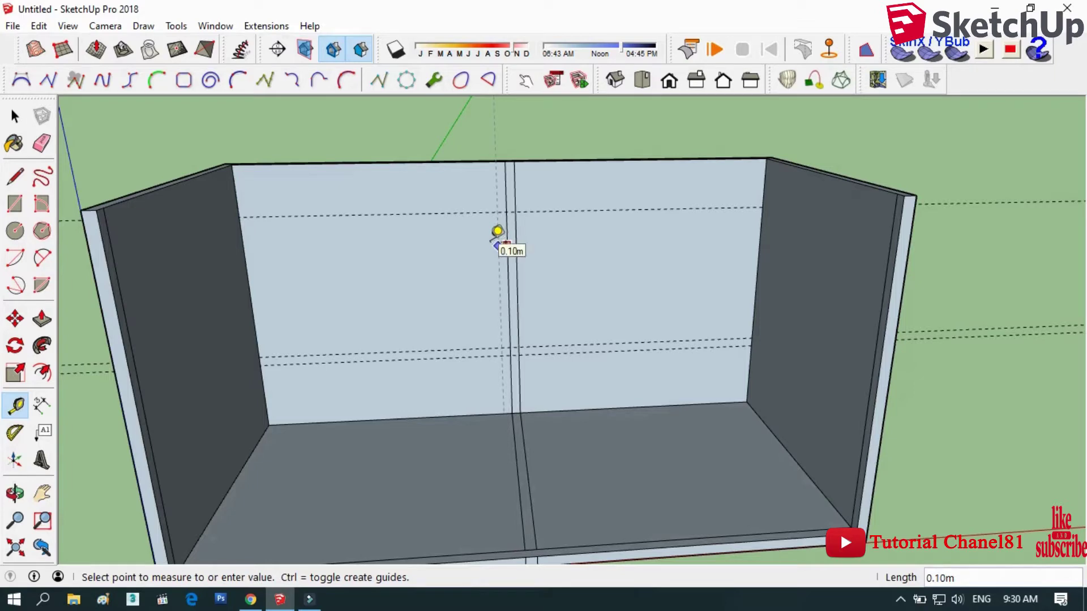
left_click(482, 239)
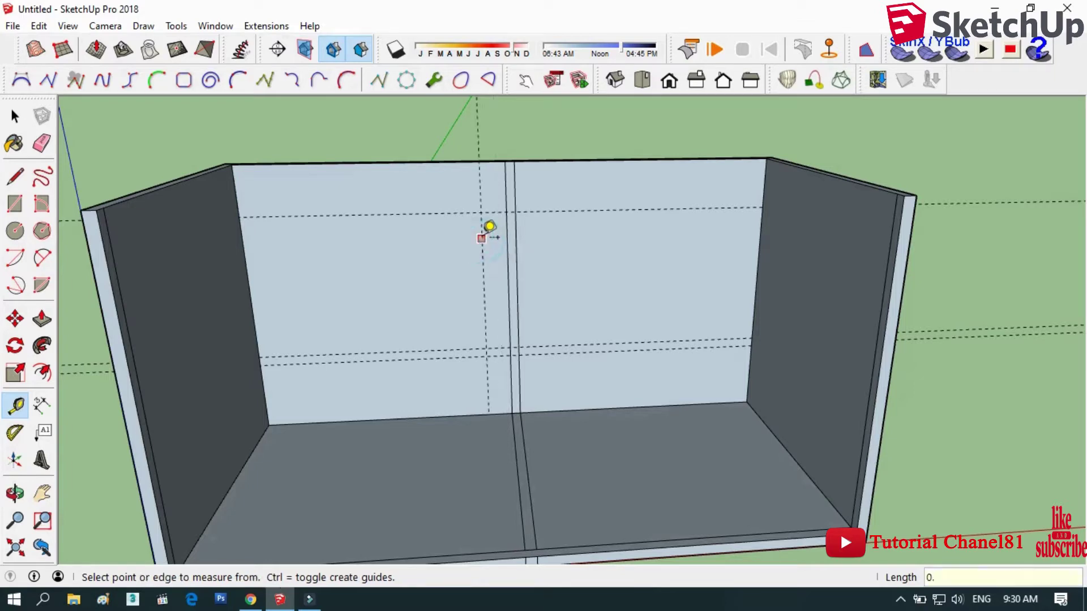
type("3.00m")
left_click(515, 247)
left_click(535, 240)
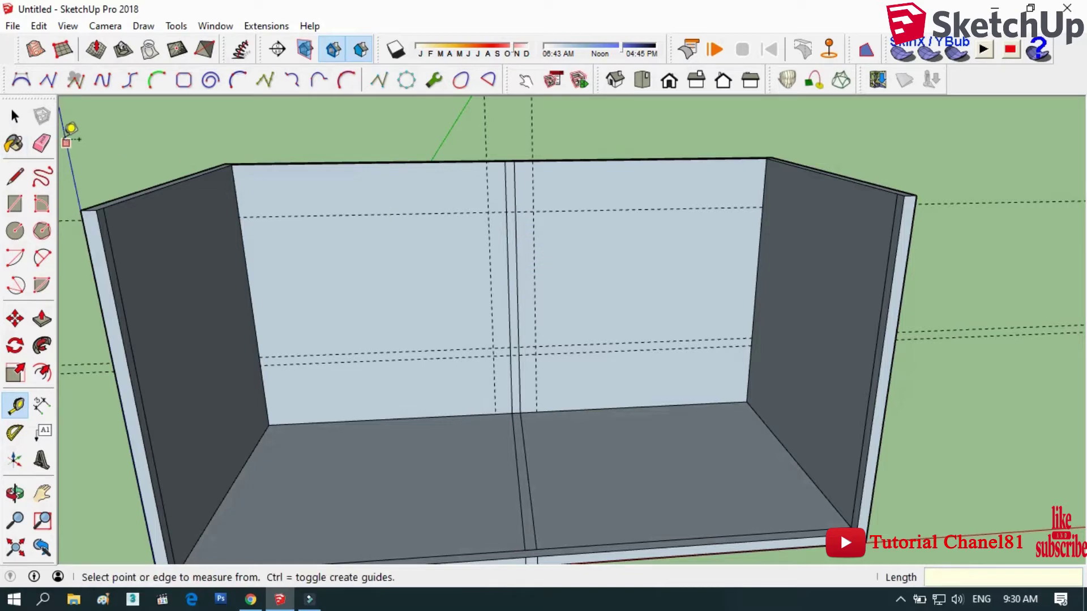
left_click(15, 116)
- Pull vertical guides off the left and right wall corners, just inside both side walls
scroll(577, 192, "up", 1)
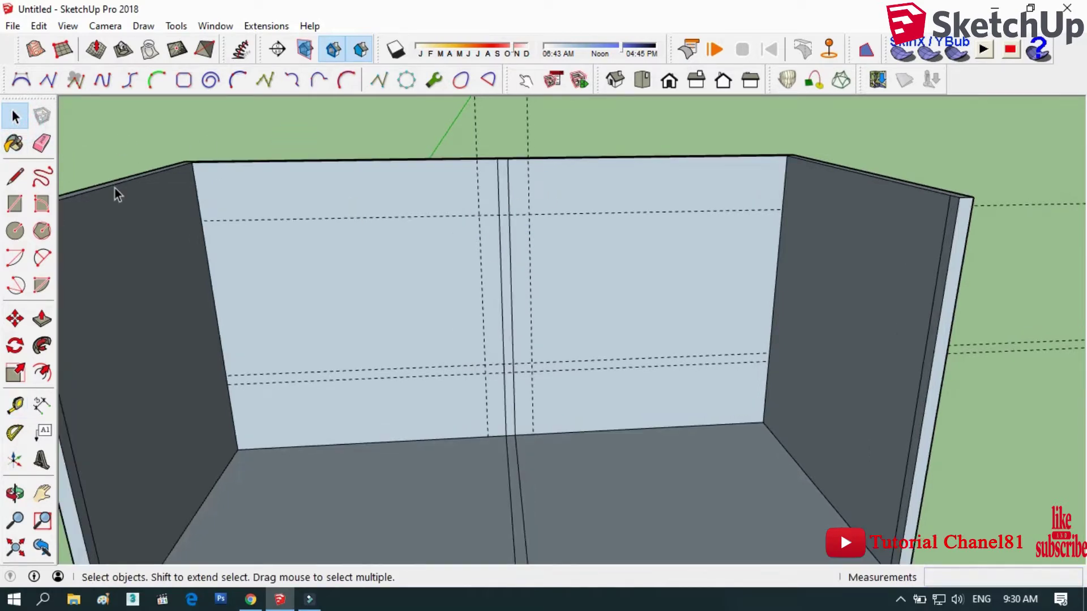
left_click(41, 143)
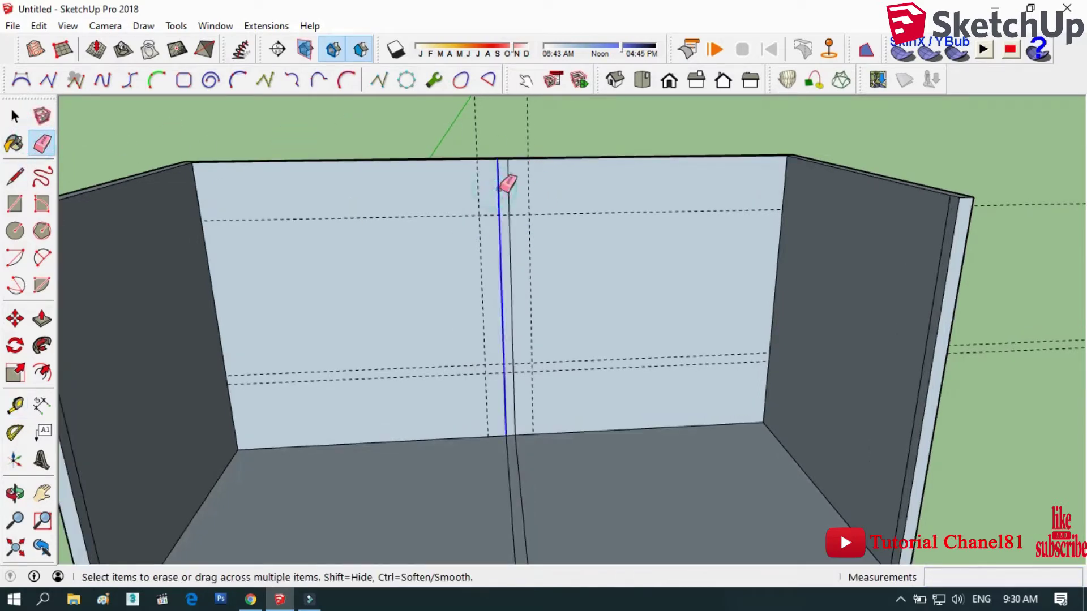
scroll(638, 126, "down", 2)
scroll(503, 249, "down", 1)
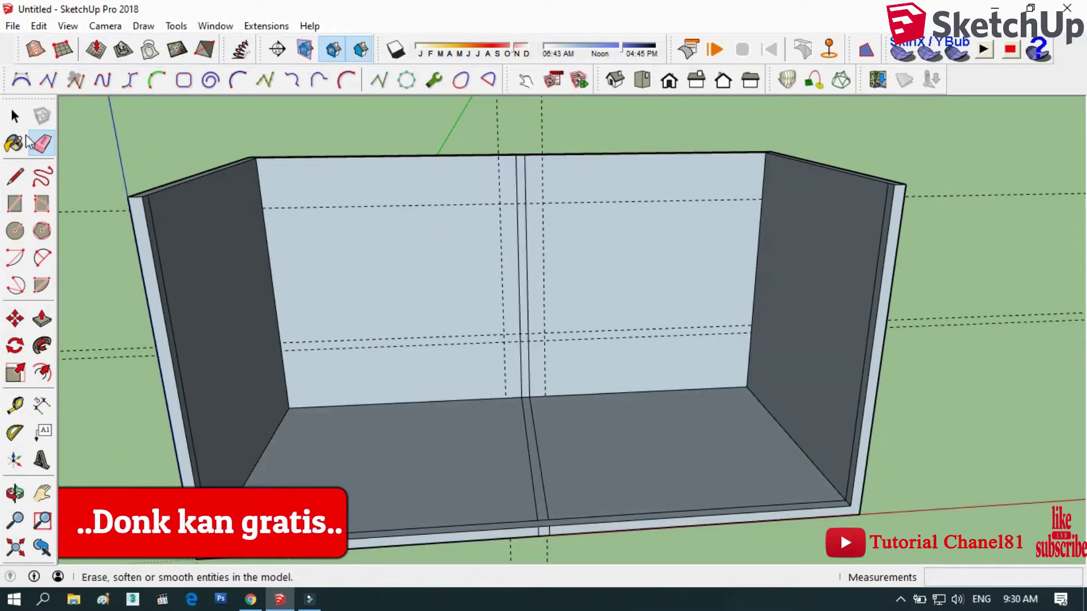
key("space")
left_click(14, 406)
scroll(276, 247, "up", 1)
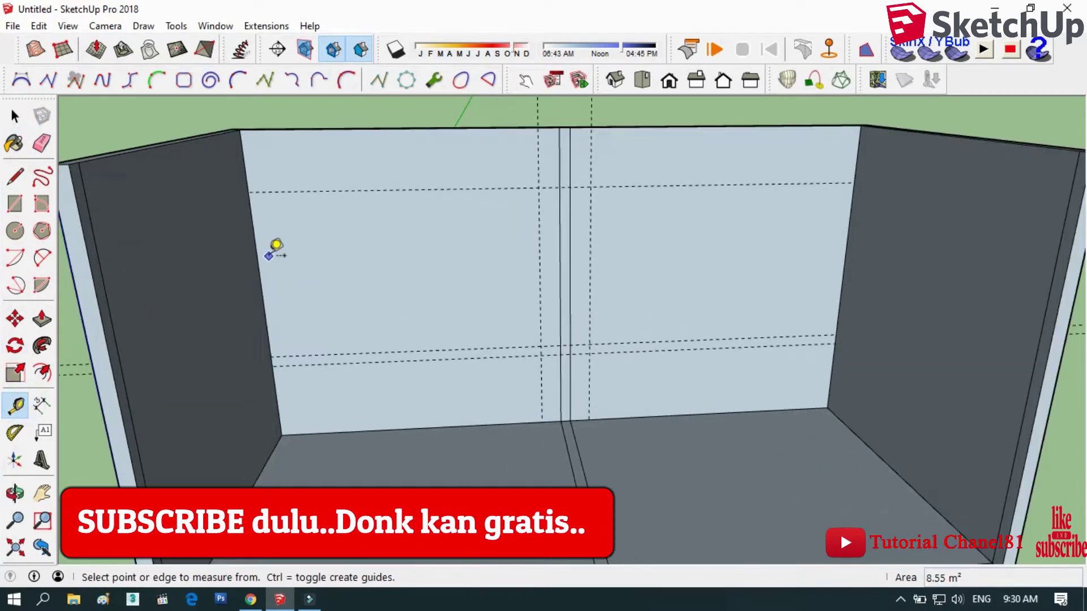
left_click(262, 251)
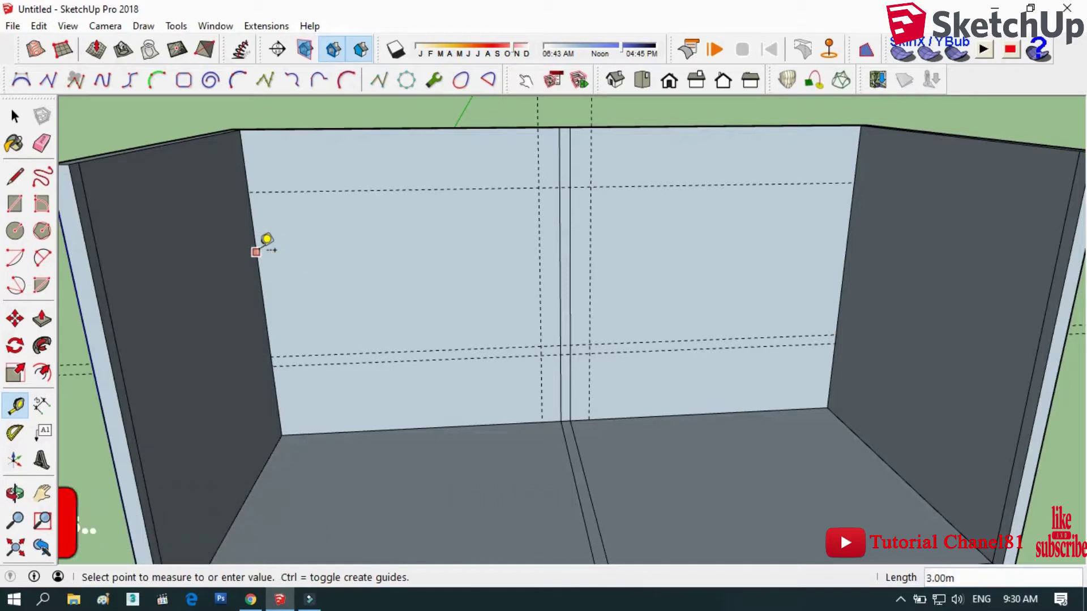
left_click(288, 239)
type("0.")
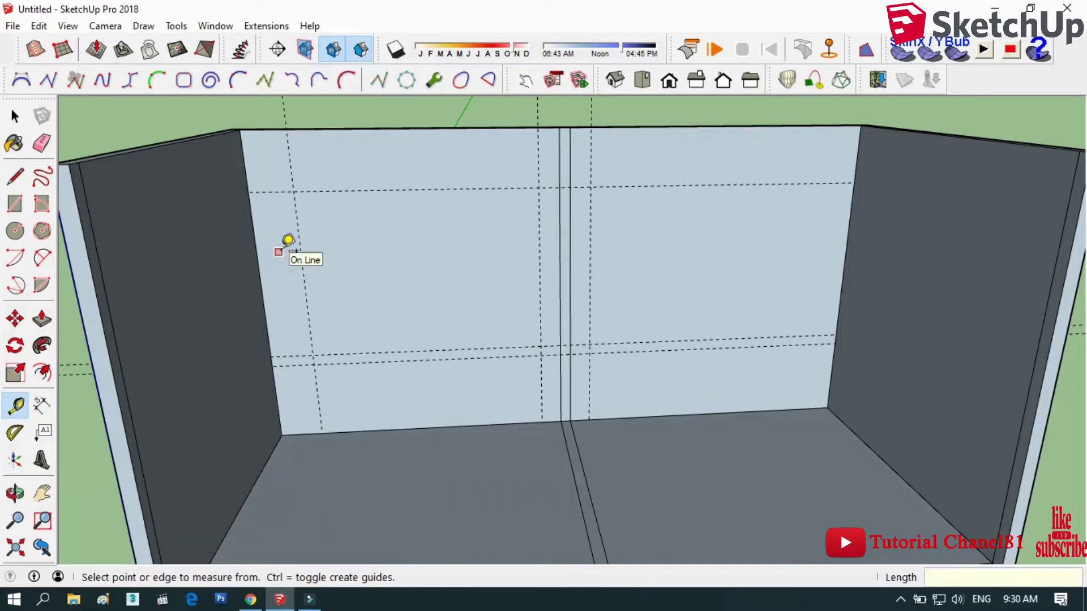
left_click(849, 232)
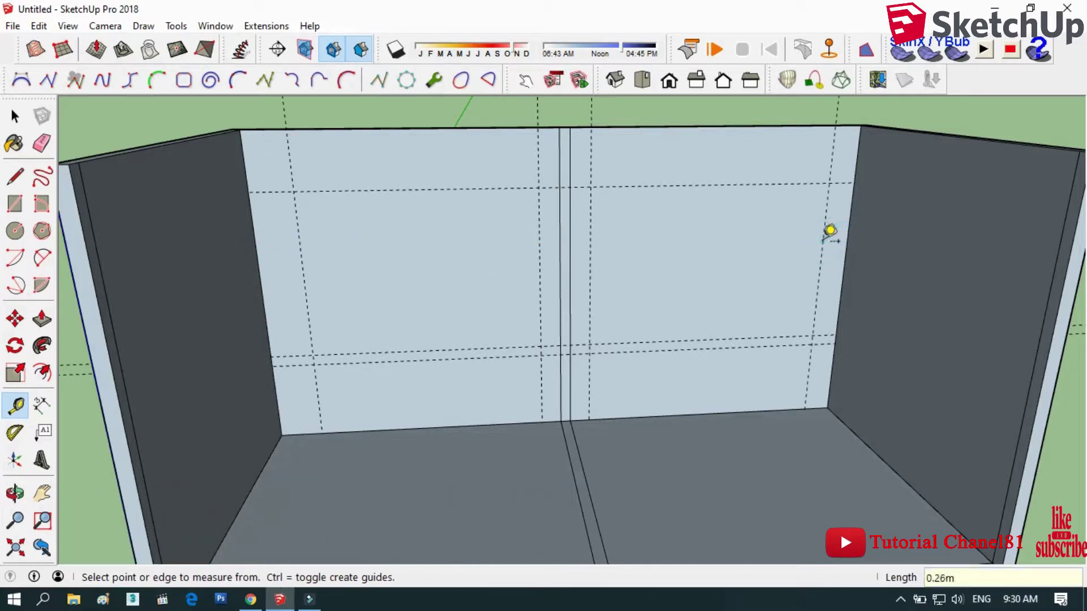
type("00m")
left_click(832, 237)
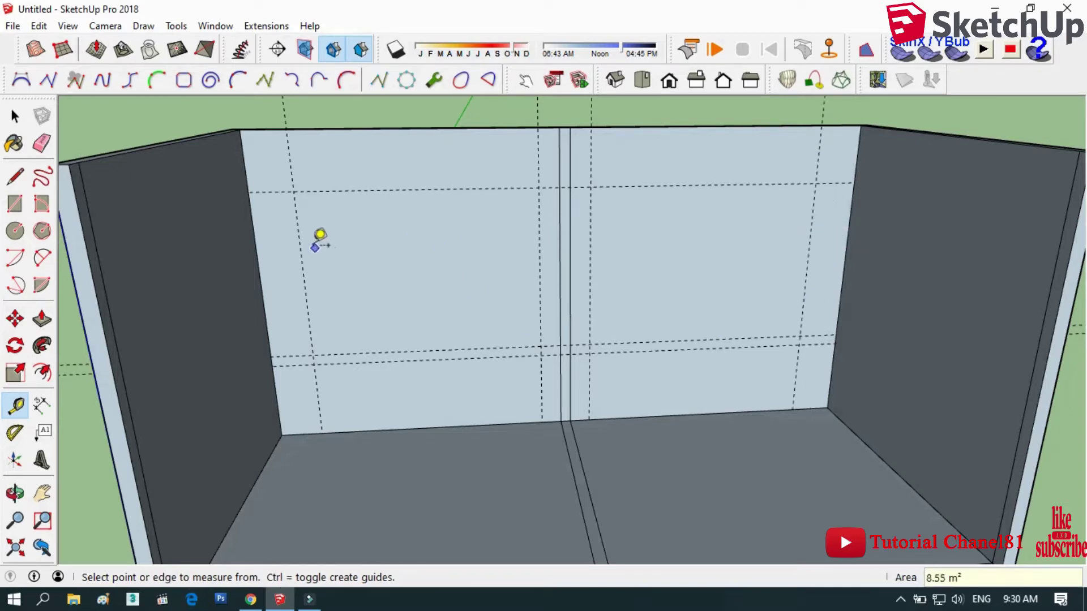
- Draw the window rectangle from the guide crossing down to the lower guide
left_click(14, 205)
left_click(293, 191)
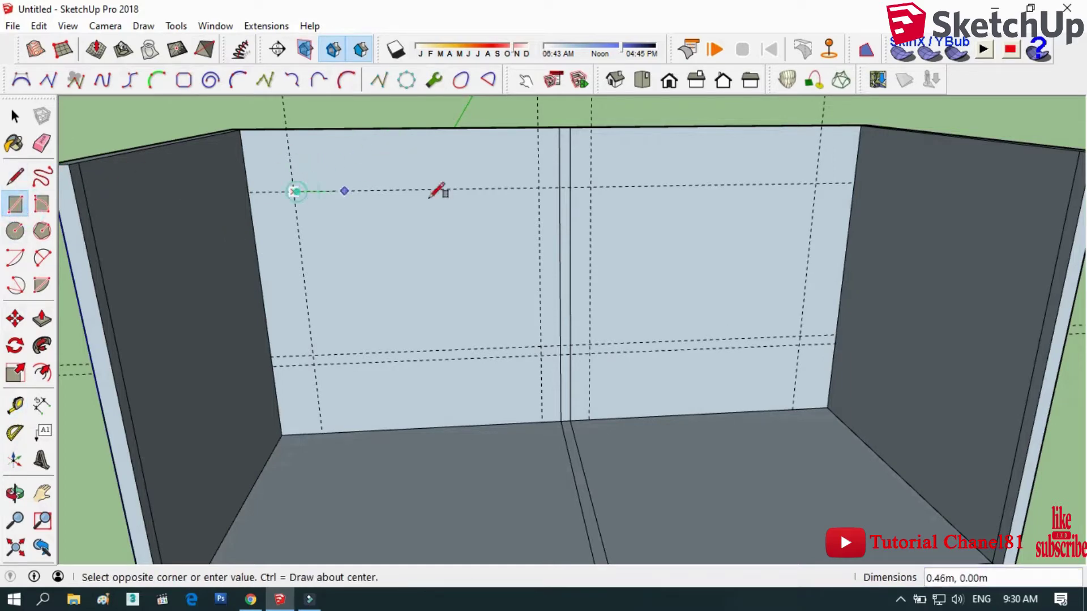
left_click(540, 344)
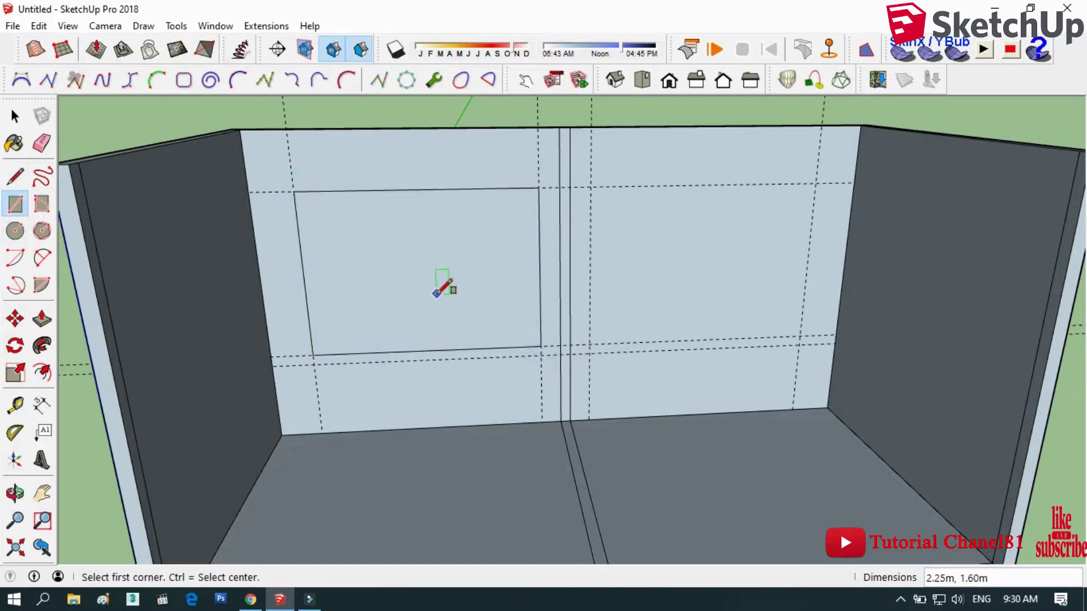
- Add a vertical guide through the middle of the window
left_click(42, 372)
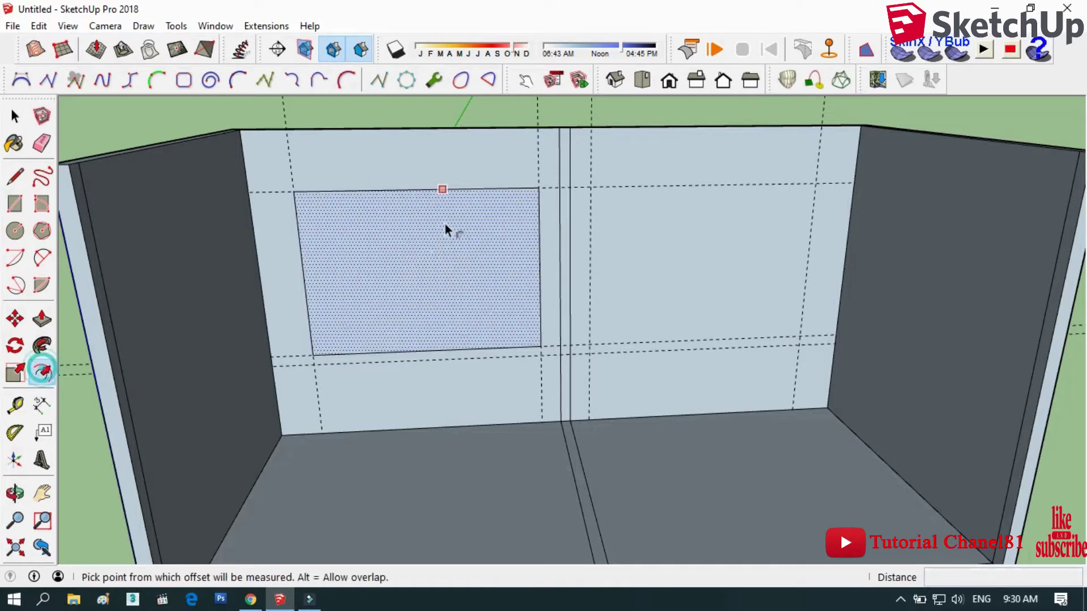
left_click(14, 405)
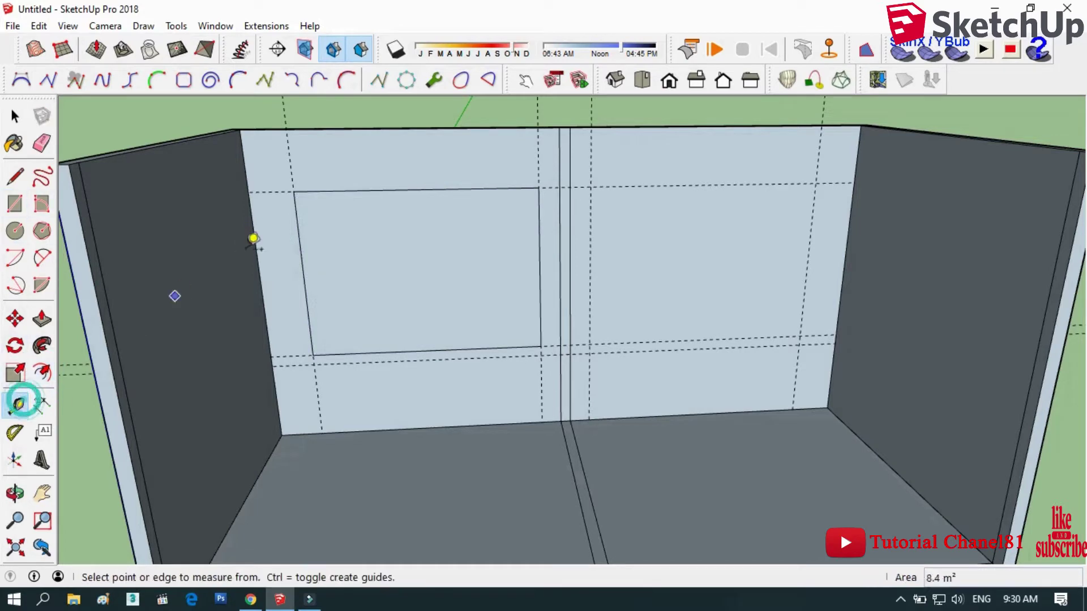
left_click(297, 219)
left_click(417, 186)
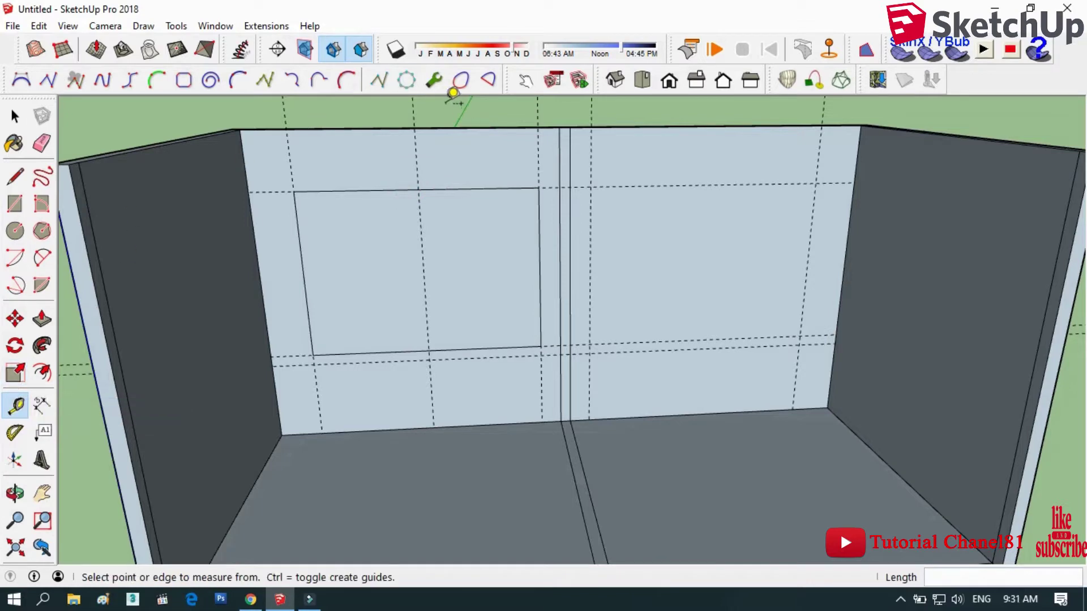
- Offset the window outline inward to form an inset frame
left_click(15, 204)
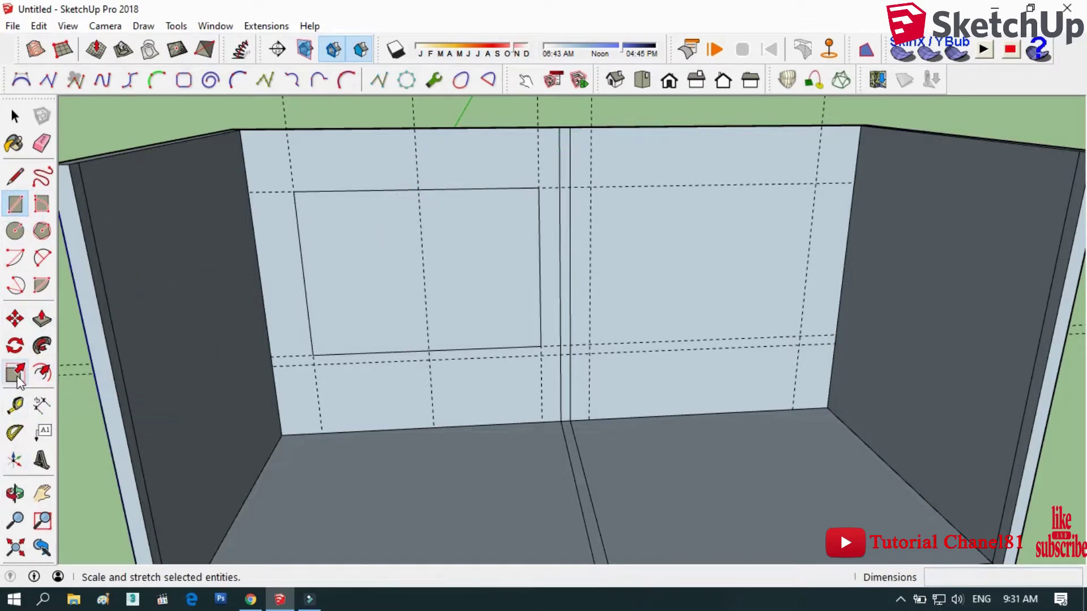
left_click(15, 177)
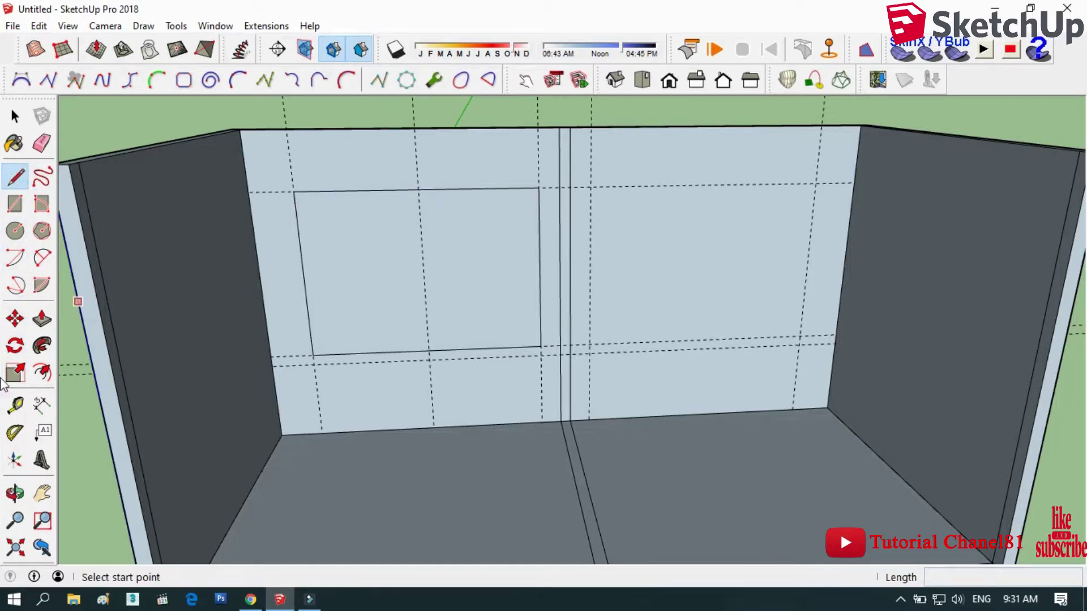
left_click(42, 372)
left_click(304, 281)
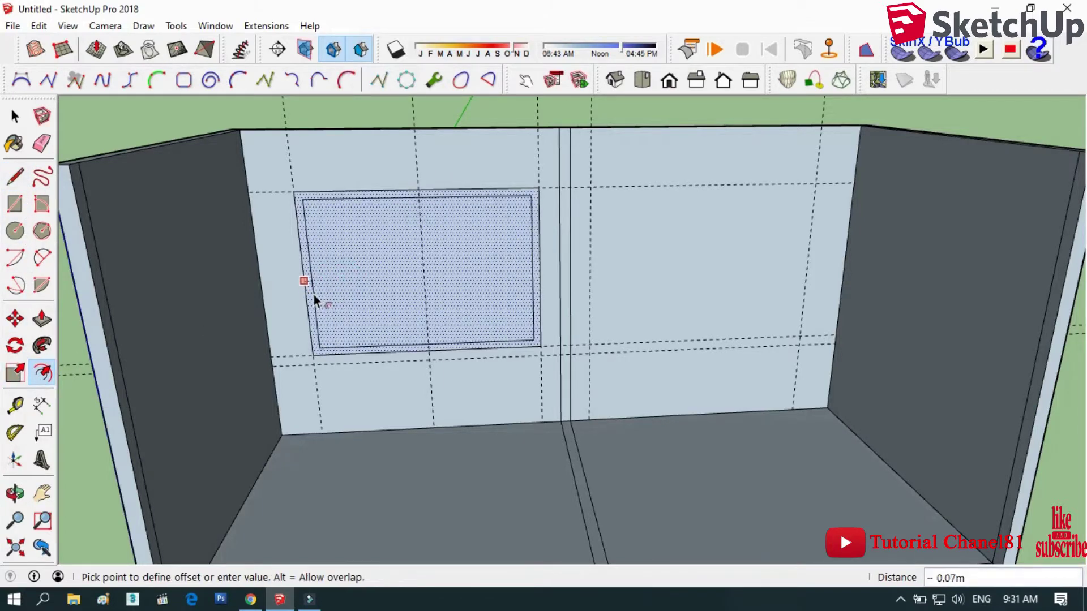
left_click(313, 294)
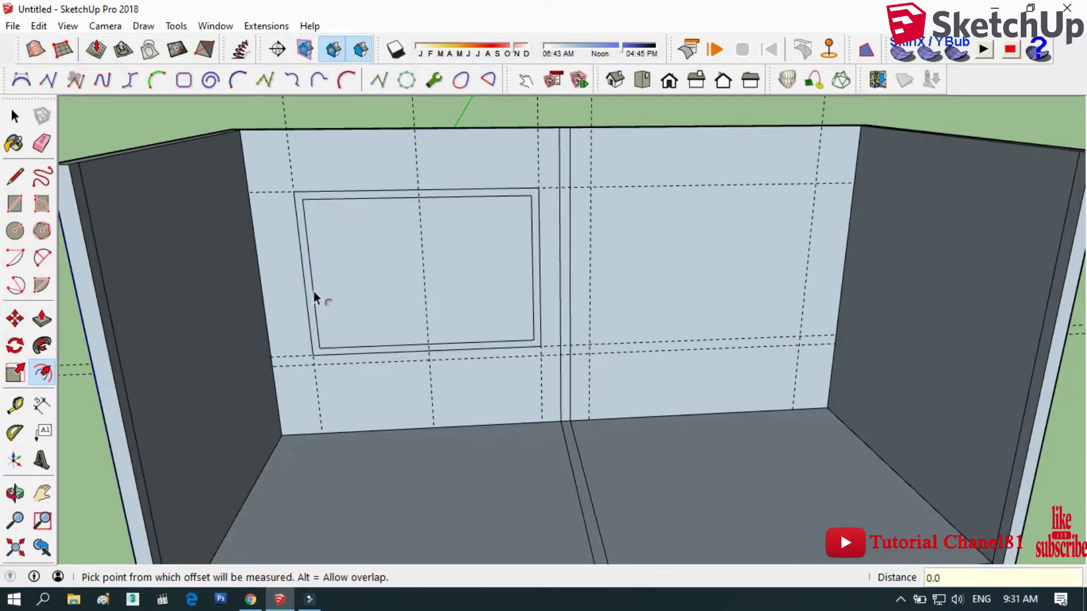
- Add a parallel guide beside the middle guide and draw a narrow mullion strip top to bottom
left_click(14, 177)
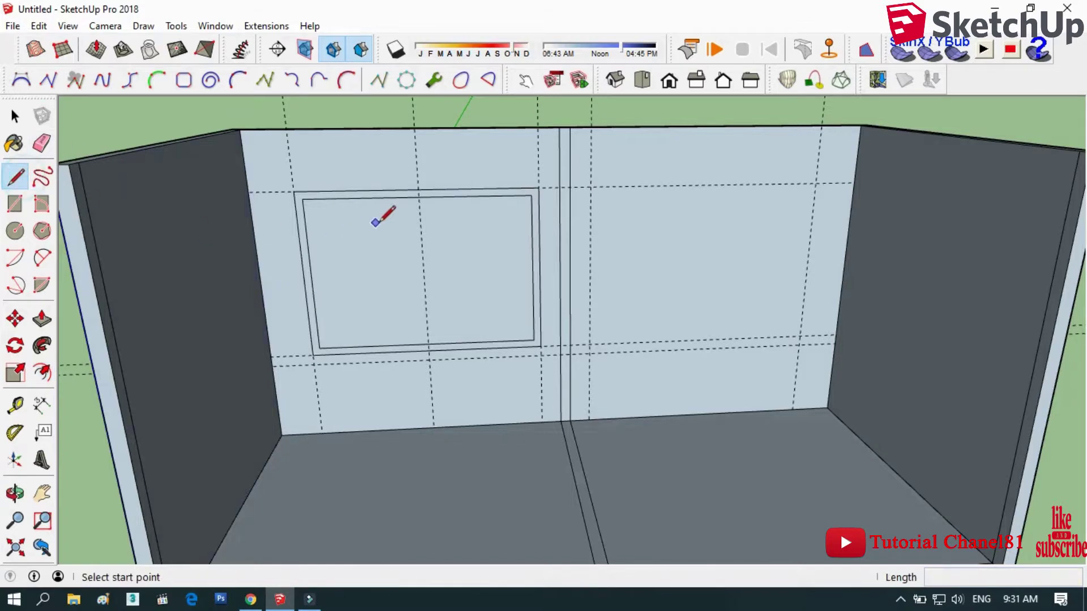
left_click(15, 404)
scroll(487, 181, "up", 2)
left_click(404, 238)
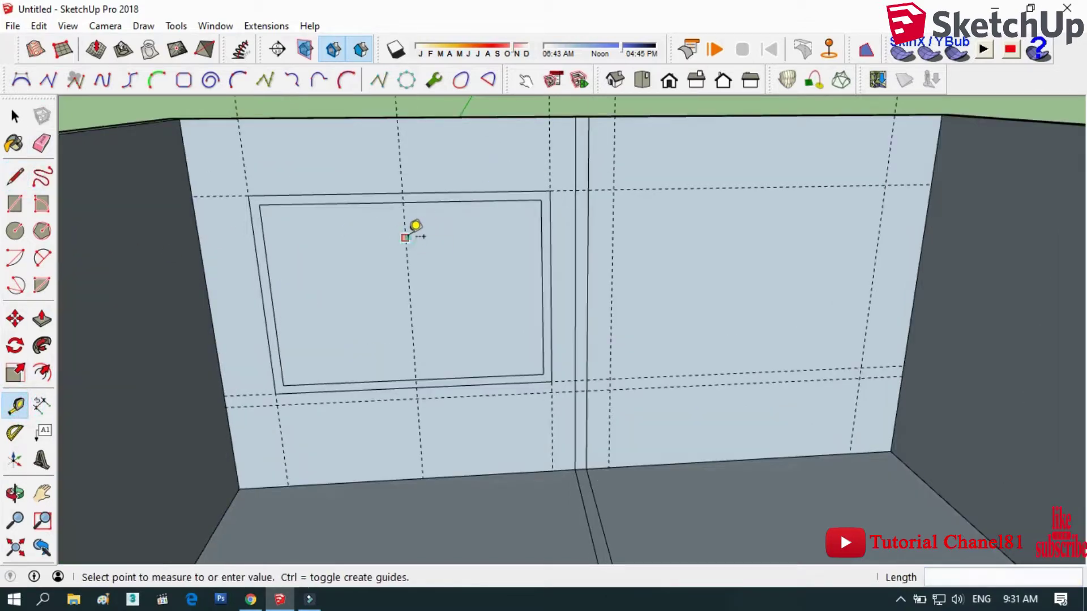
scroll(424, 226, "up", 2)
scroll(424, 224, "up", 1)
key("Escape")
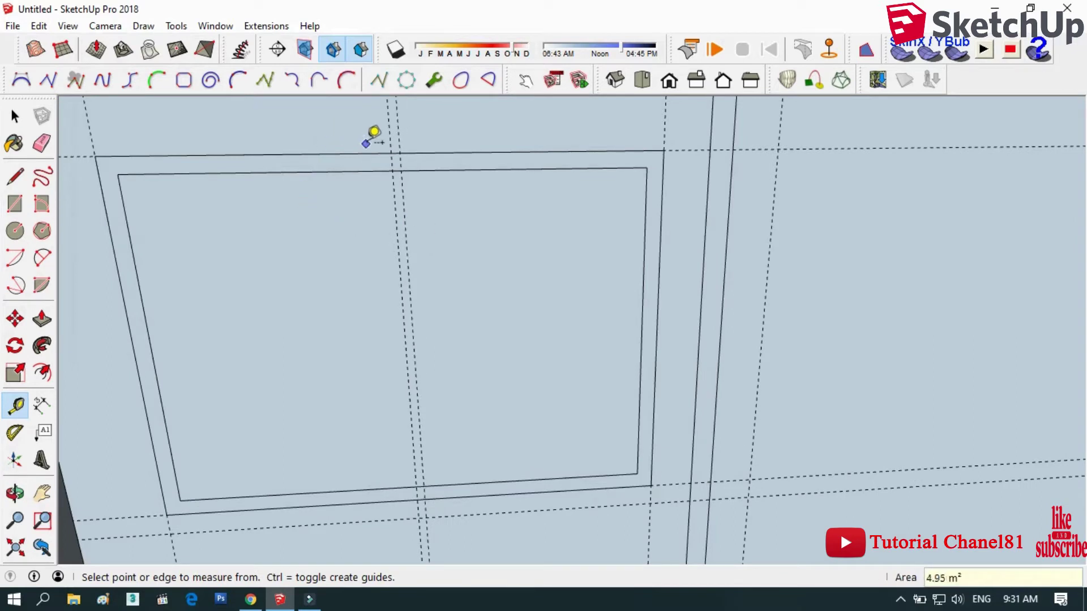
left_click(397, 135)
left_click(363, 130)
key("r")
left_click(384, 170)
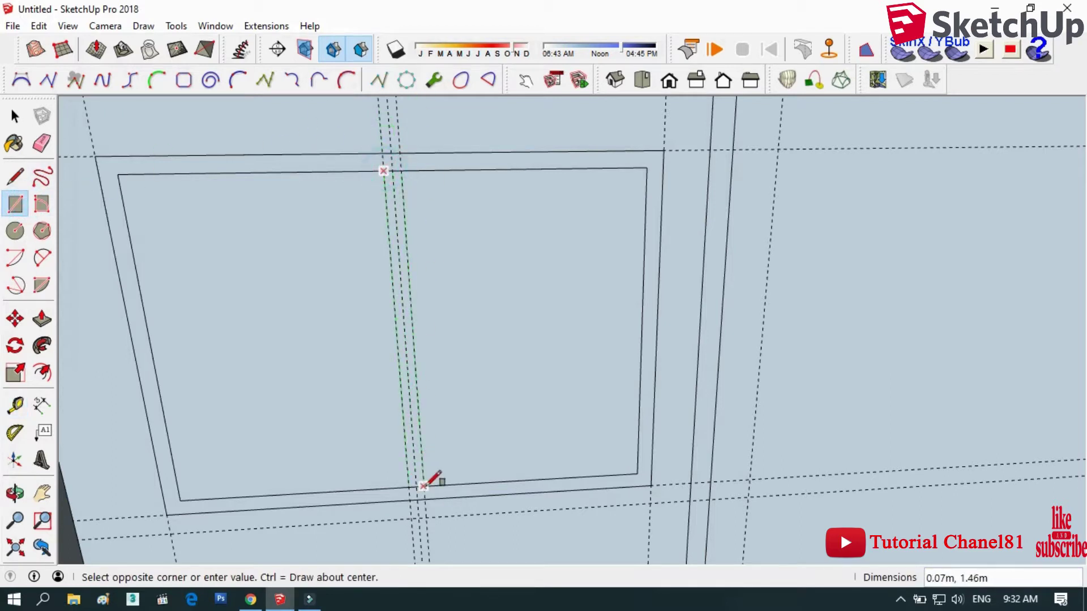
left_click(423, 486)
- Erase the guide lines crossing the mullion
left_click(41, 143)
mouse_move(384, 125)
left_mouse_down()
mouse_move(406, 143)
mouse_move(386, 468)
left_mouse_up()
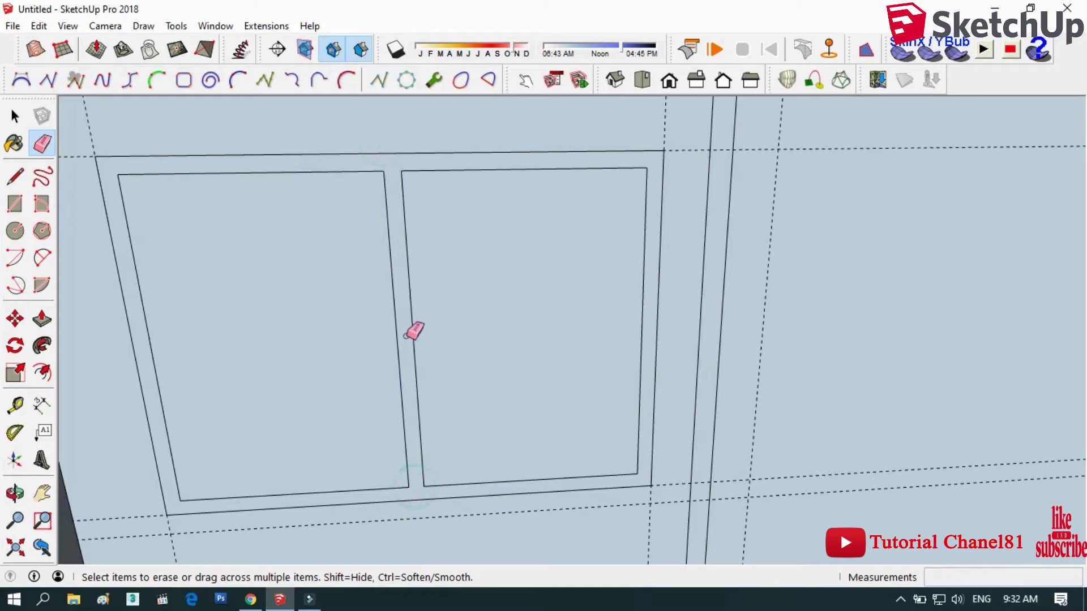
scroll(413, 328, "down", 5)
key("space")
left_click(340, 253)
- Copy the whole window, panes and frame, to the left of the room
scroll(569, 209, "up", 2)
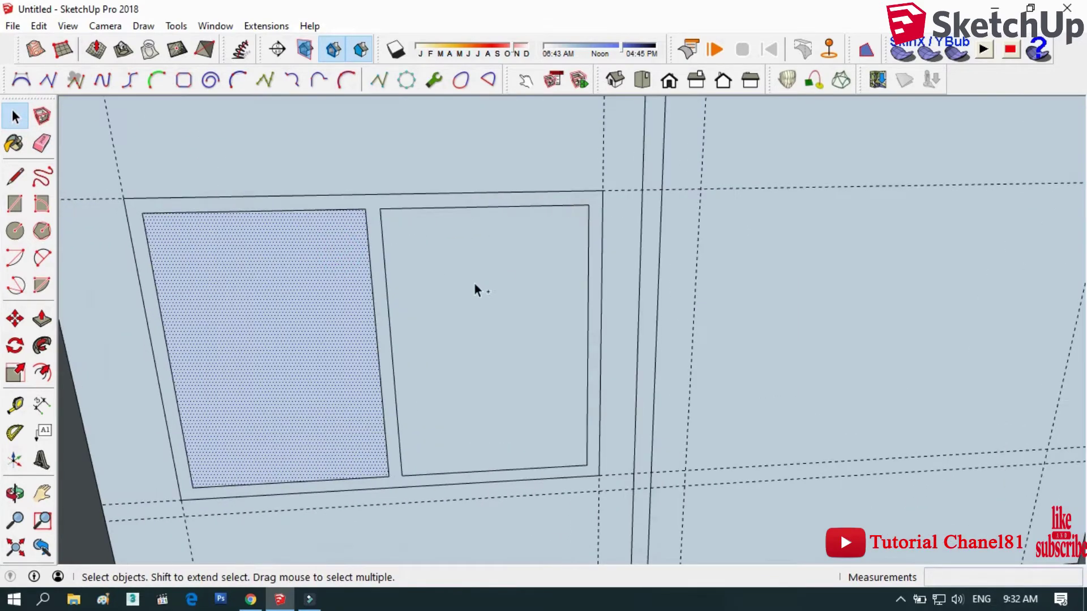
left_click(474, 284, "shift")
left_click(375, 215, "shift")
scroll(375, 215, "down", 3)
scroll(384, 234, "down", 3)
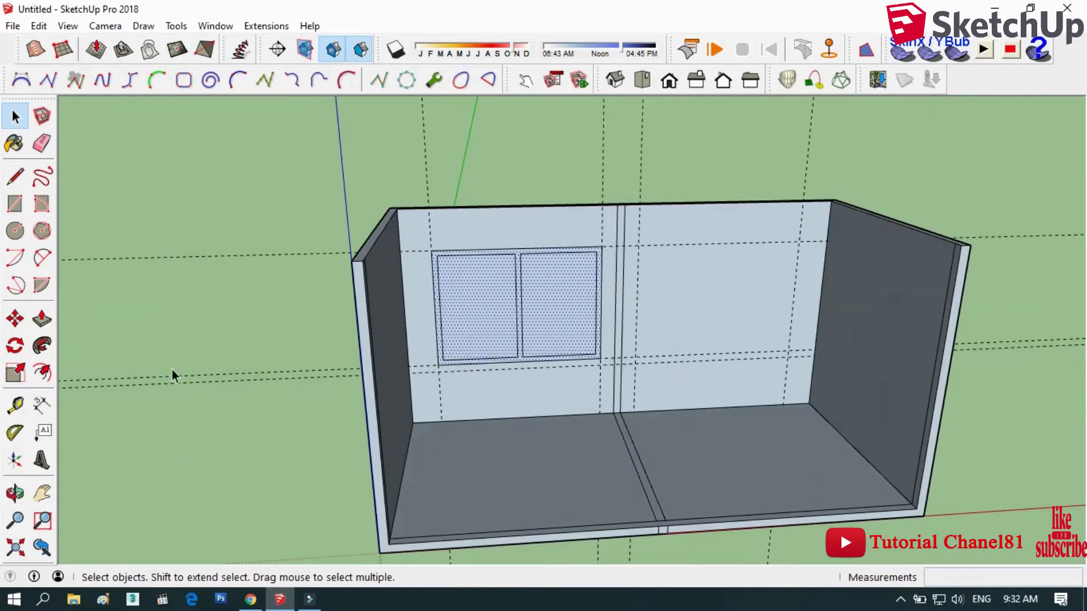
left_click(15, 319)
left_click(462, 290)
key("ctrl")
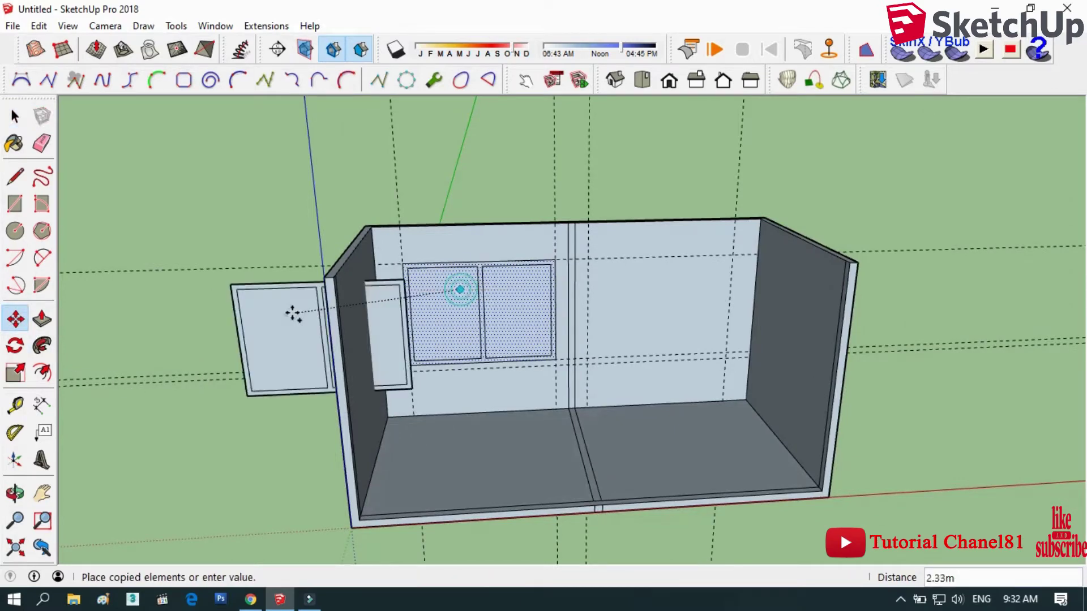
left_click(187, 293)
scroll(248, 310, "up", 2)
scroll(248, 310, "up", 2)
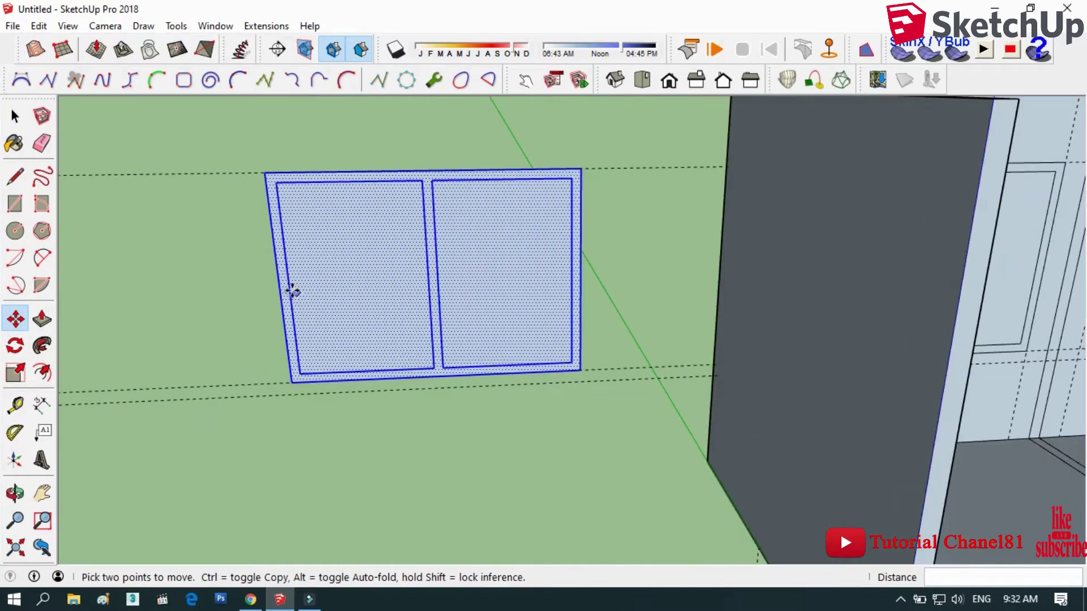
- Copy the two glass panes further left, beside the copied window
left_click(16, 116)
left_click(456, 213)
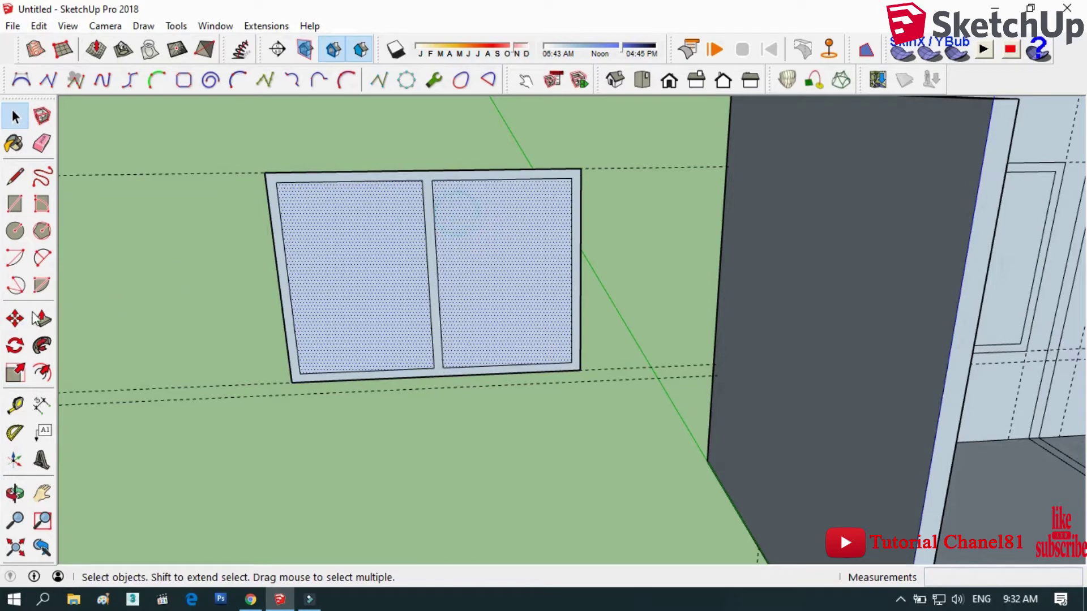
left_click(15, 319)
left_click(358, 279)
scroll(464, 291, "down", 2)
key("ctrl")
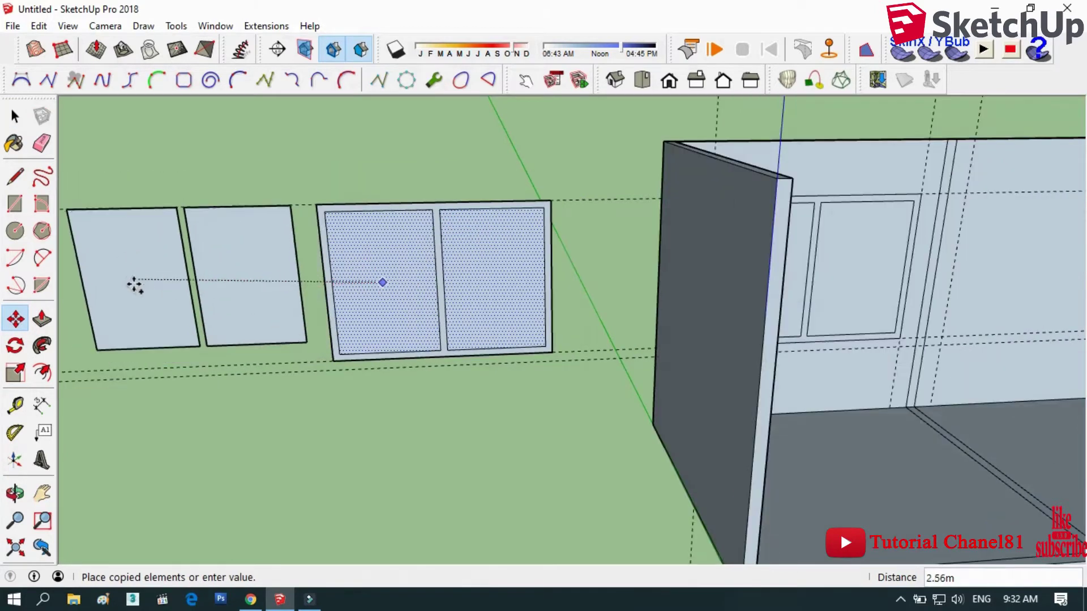
left_click(135, 286)
- Delete both glass panes from the window frame
left_click(15, 116)
left_click(382, 268)
key("Delete")
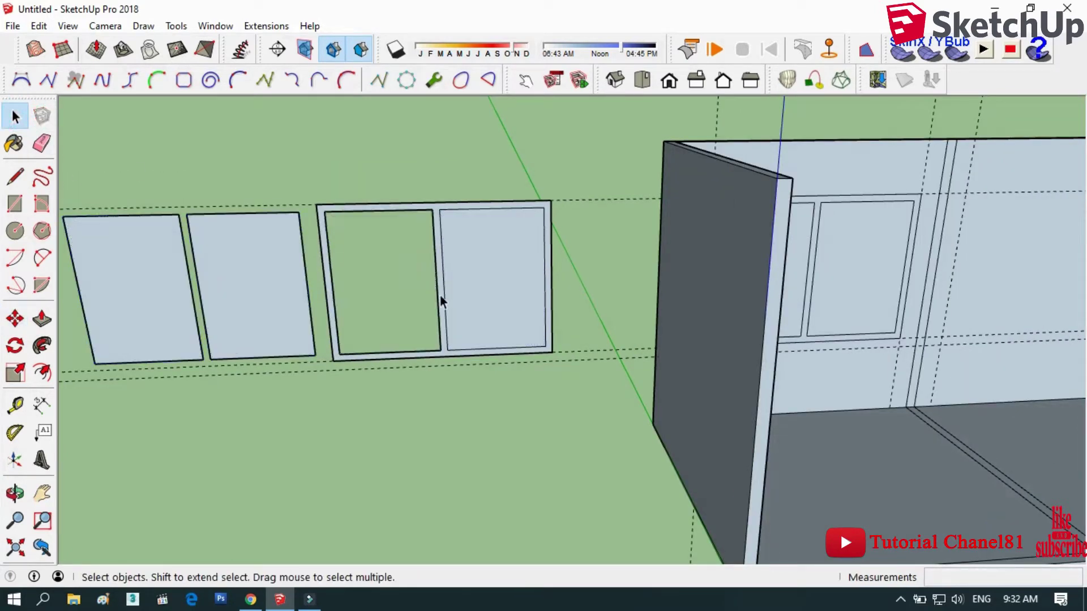
left_click(441, 295)
key("Delete")
scroll(389, 282, "up", 1)
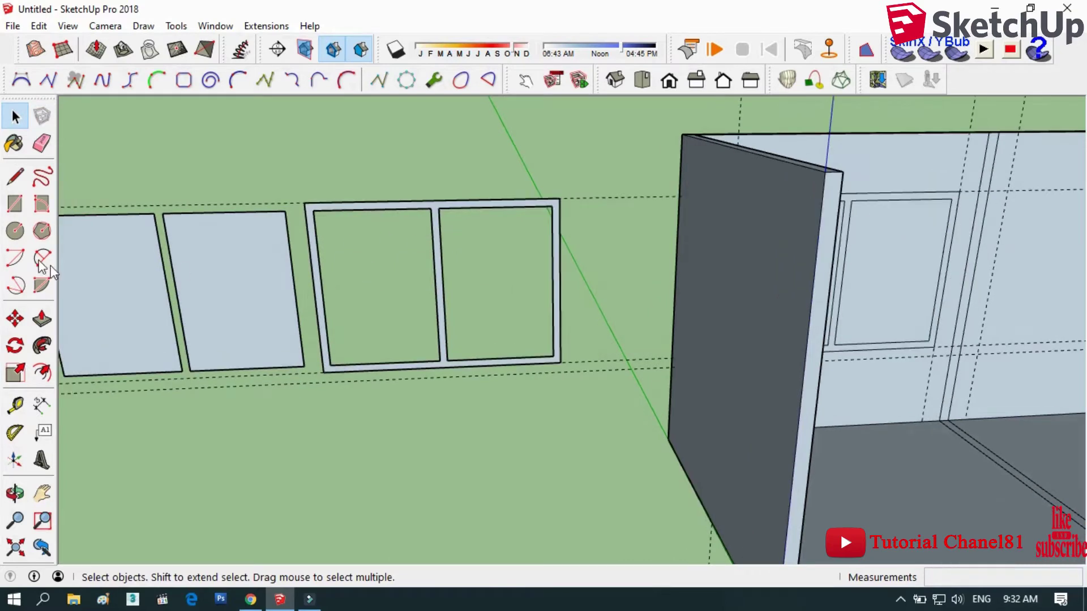
- Push the empty window frame out to a 0.1 m depth
left_click(41, 319)
scroll(311, 213, "up", 1)
left_click_drag(311, 213, 313, 212)
type("0.1")
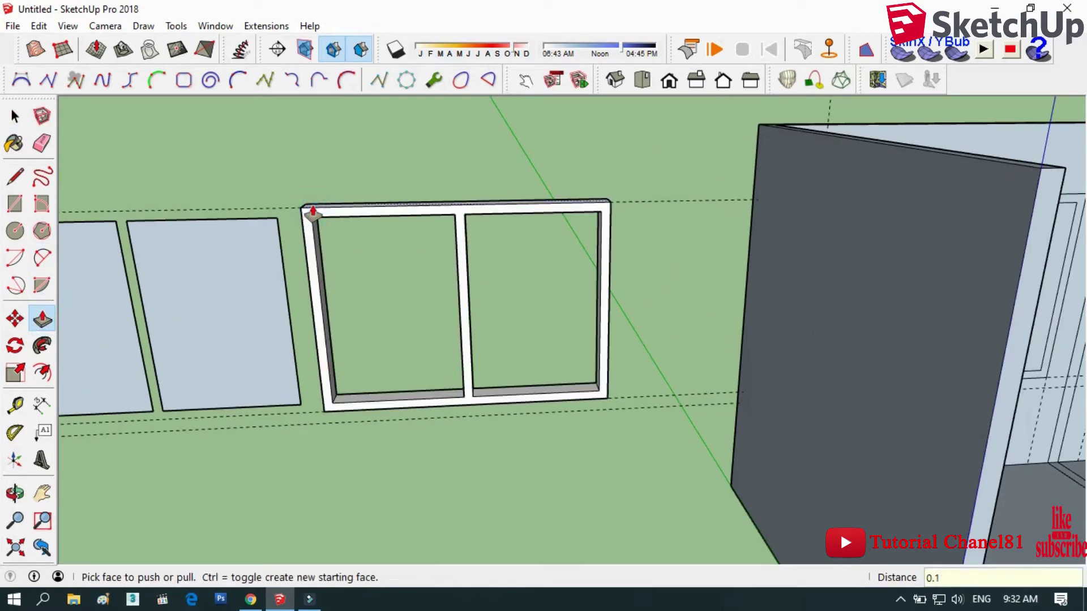
key("Return")
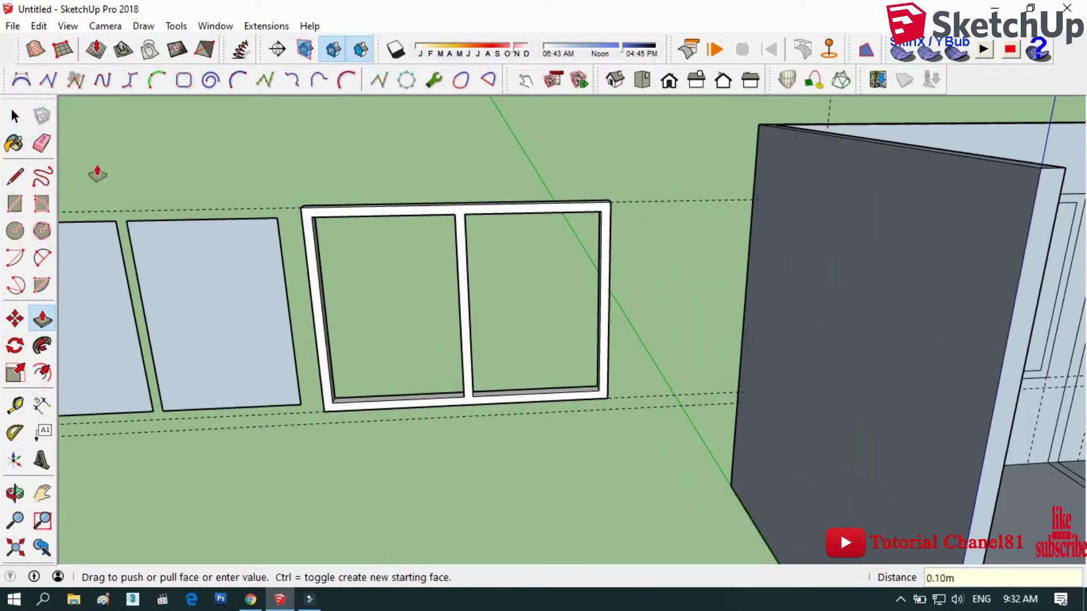
- Make the whole window frame a group
key("space")
triple_click(315, 213)
right_click(316, 213)
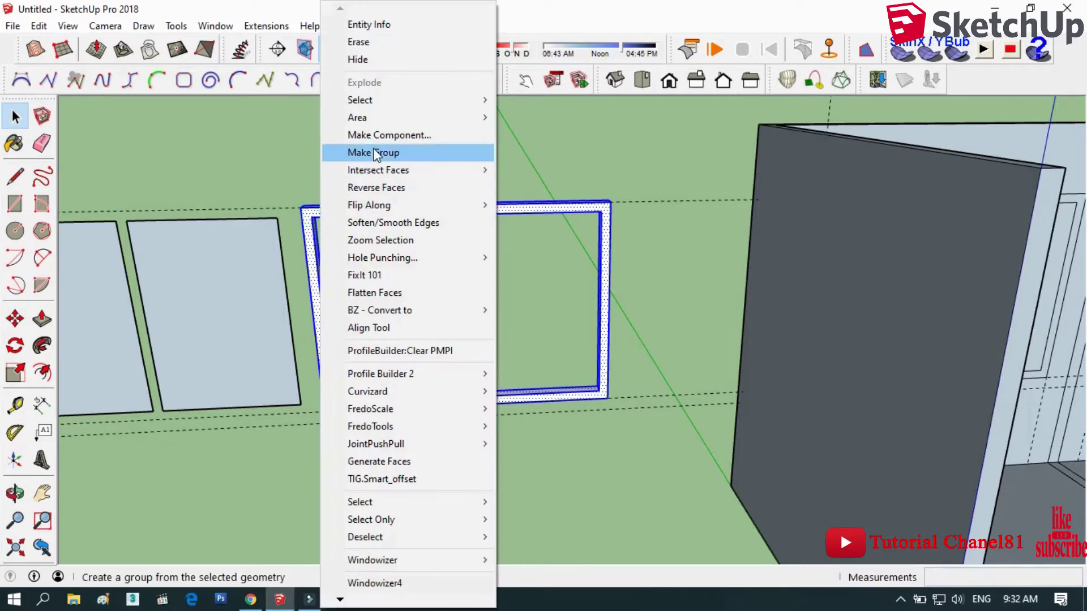
left_click(372, 149)
scroll(383, 207, "down", 1)
left_click(41, 372)
left_click(160, 307)
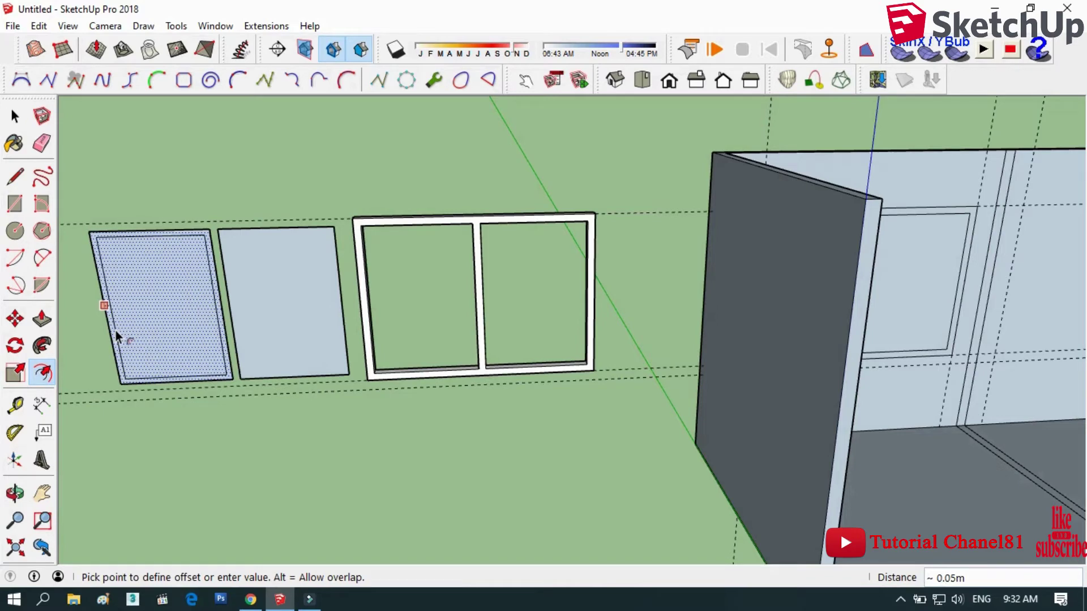
- Inset both panes and copy their inner glass faces below the panes
left_click(115, 331)
double_click(247, 314)
left_click(15, 117)
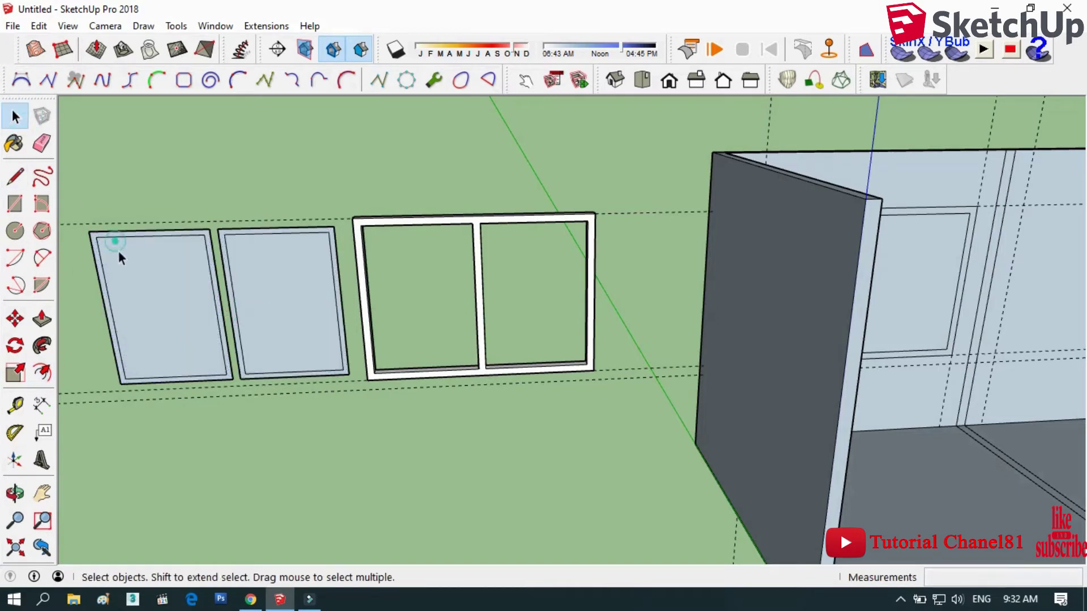
left_click(152, 266)
left_click(270, 296, "shift")
left_click(16, 320)
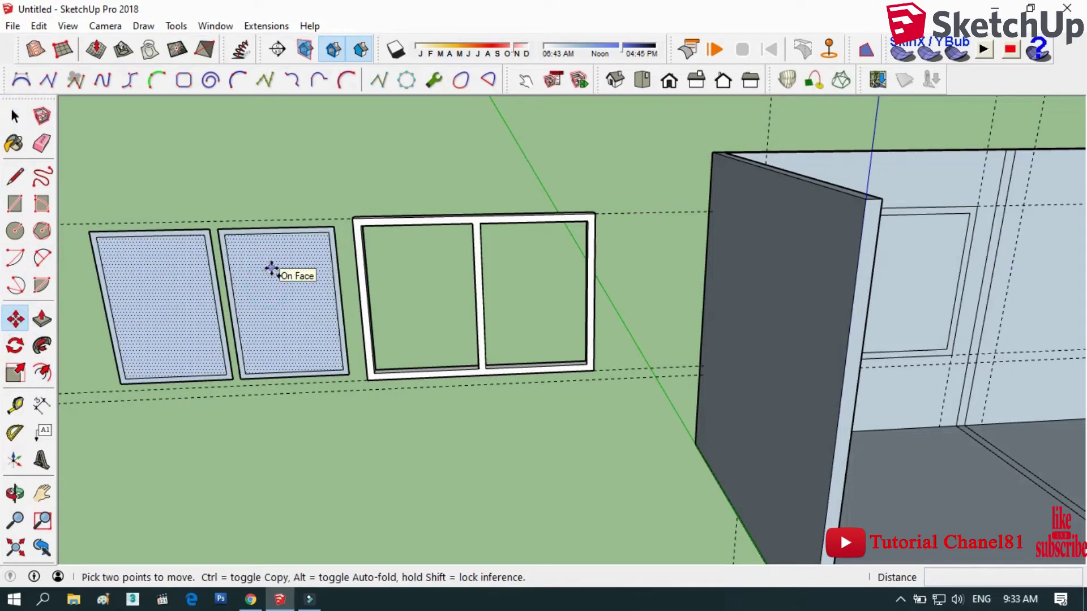
key("ctrl")
left_click(271, 268)
left_click(300, 439)
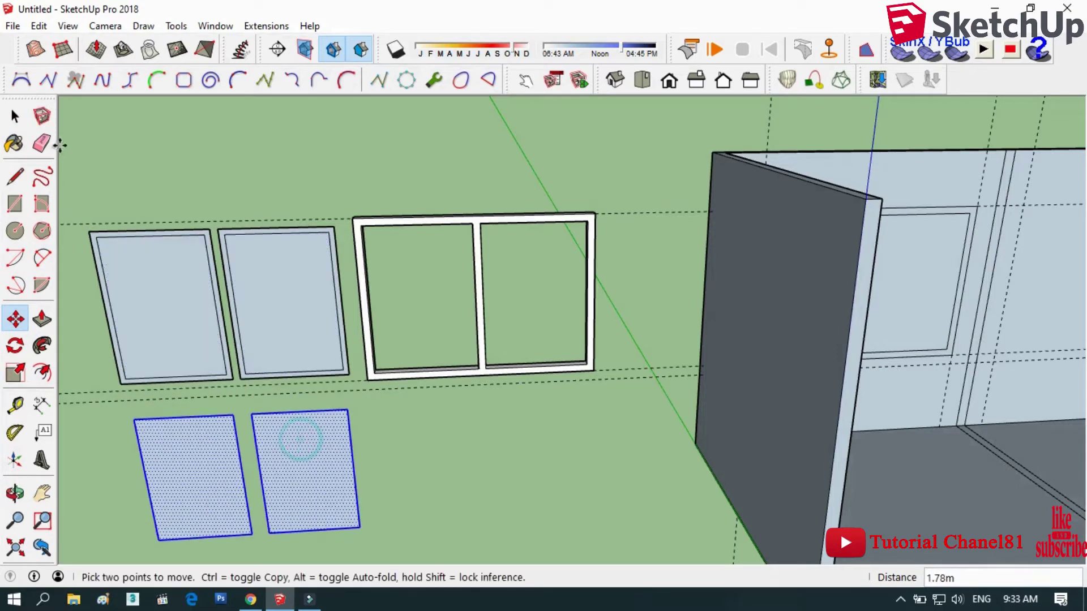
- Push/Pull the left pane's rim into a 0.06 m deep sash frame
left_click(15, 117)
left_click(156, 264)
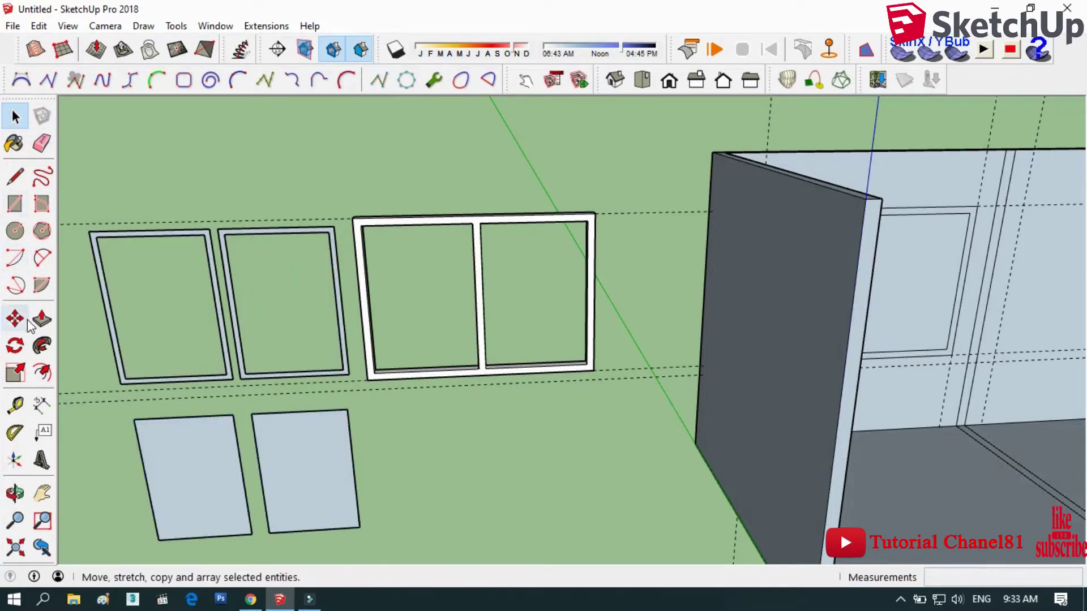
left_click(42, 319)
scroll(109, 235, "up", 2)
scroll(118, 243, "up", 2)
left_click(120, 240)
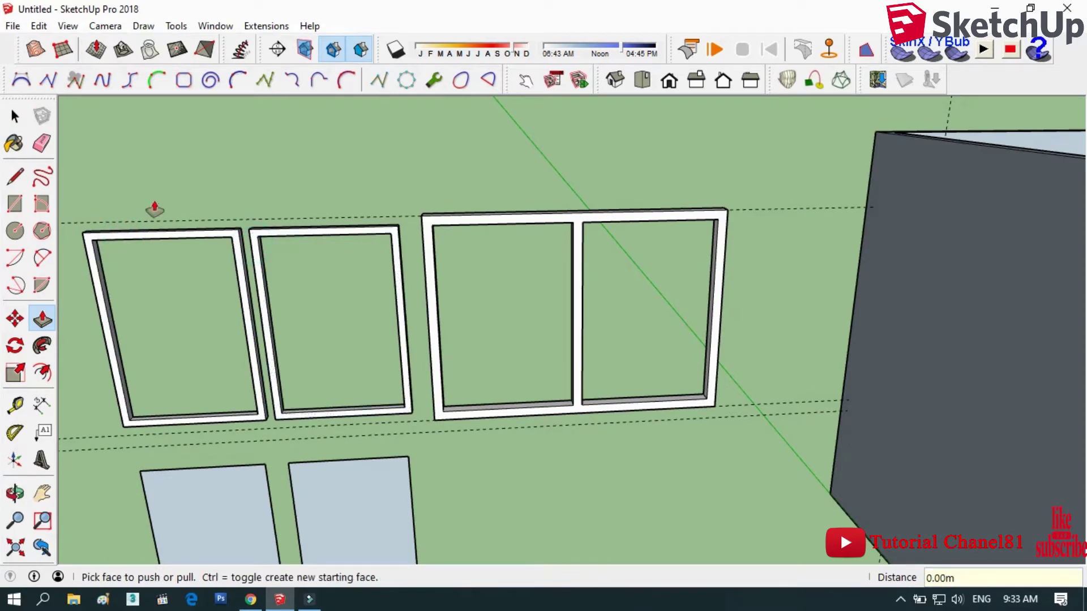
- Make the left and middle sash frames each into their own group
left_click(16, 116)
right_click(228, 239)
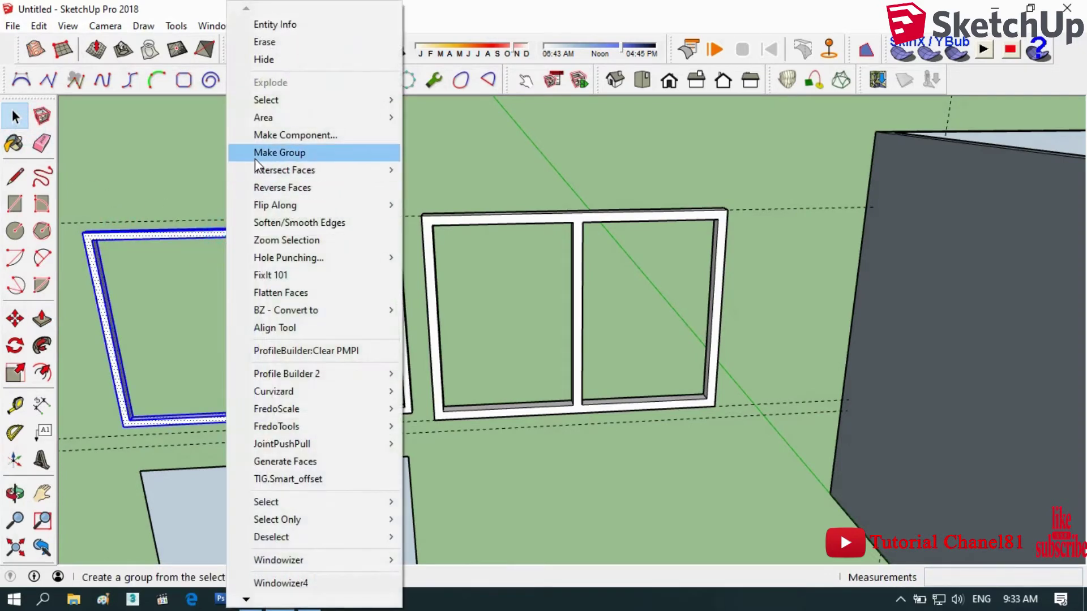
left_click(255, 153)
right_click(258, 231)
left_click(290, 152)
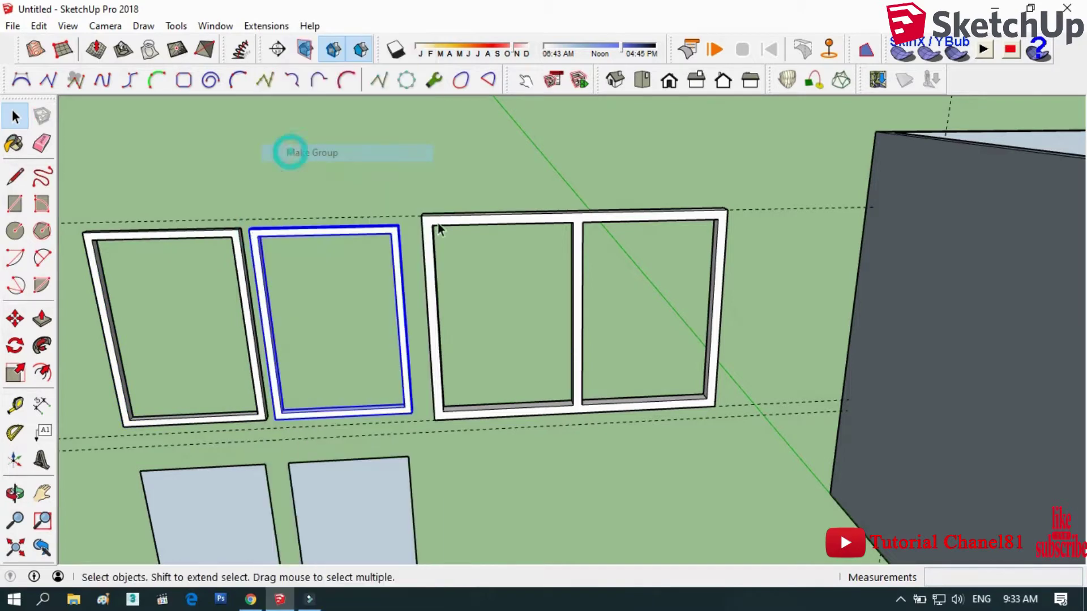
left_click(185, 493)
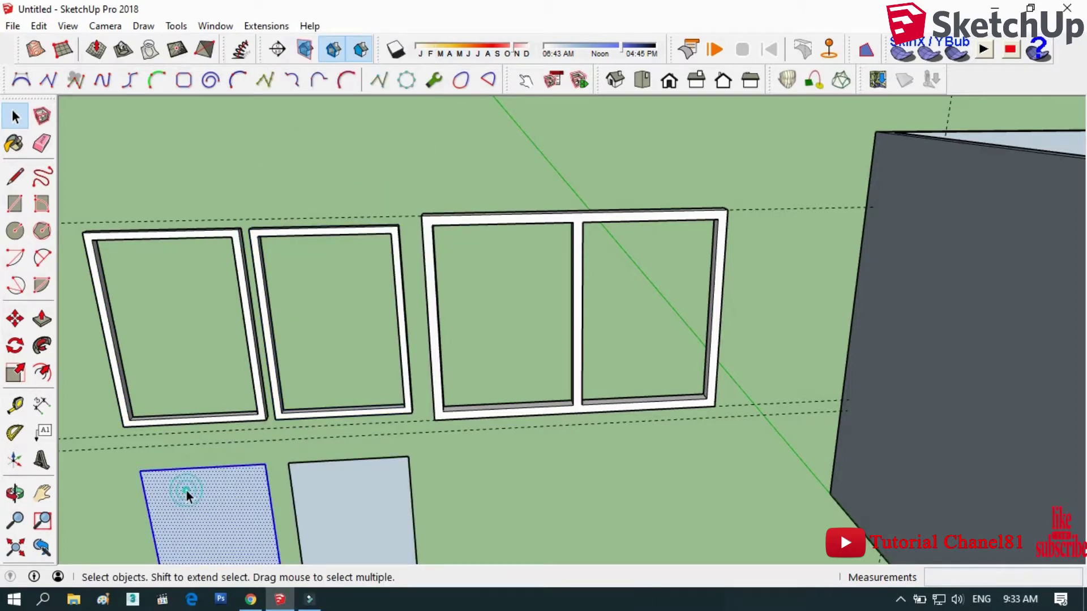
- Reverse the lower-left glass face and group both glass faces together
right_click(246, 505)
left_click(301, 186)
left_click(331, 507)
right_click(331, 507)
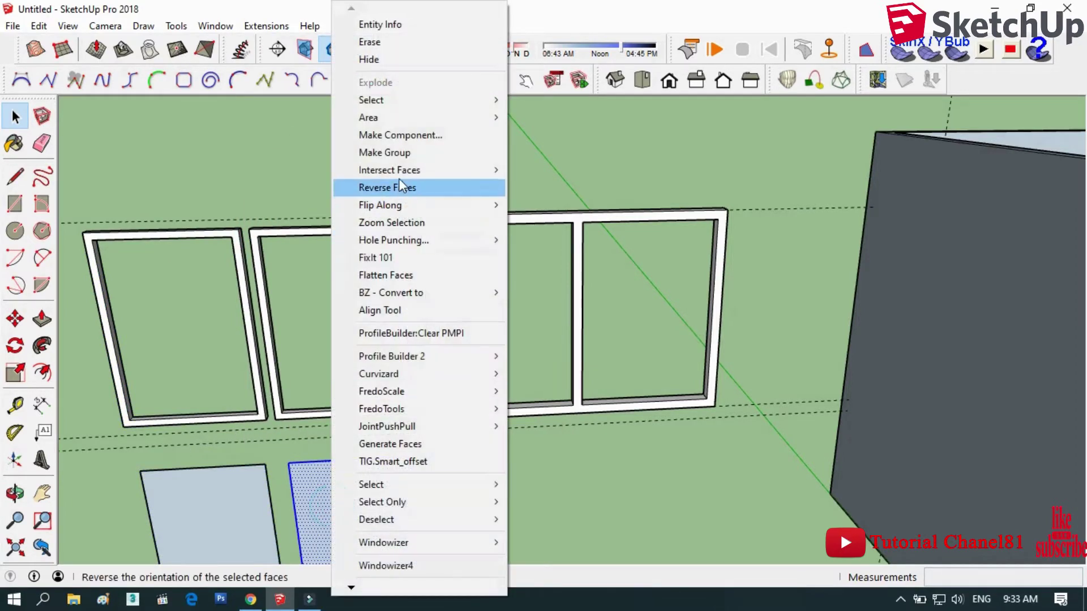
left_click(393, 152)
- Move the glass group by its corner into the sash frames, recessed 0.03 m
scroll(191, 322, "down", 3)
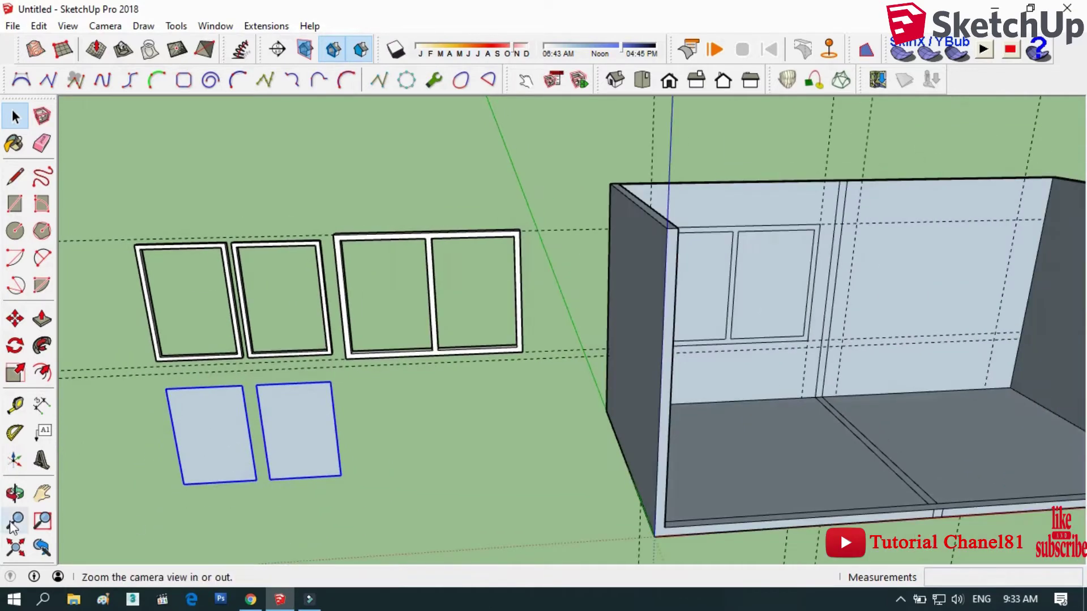
left_click(16, 319)
left_click(187, 480)
scroll(150, 352, "up", 2)
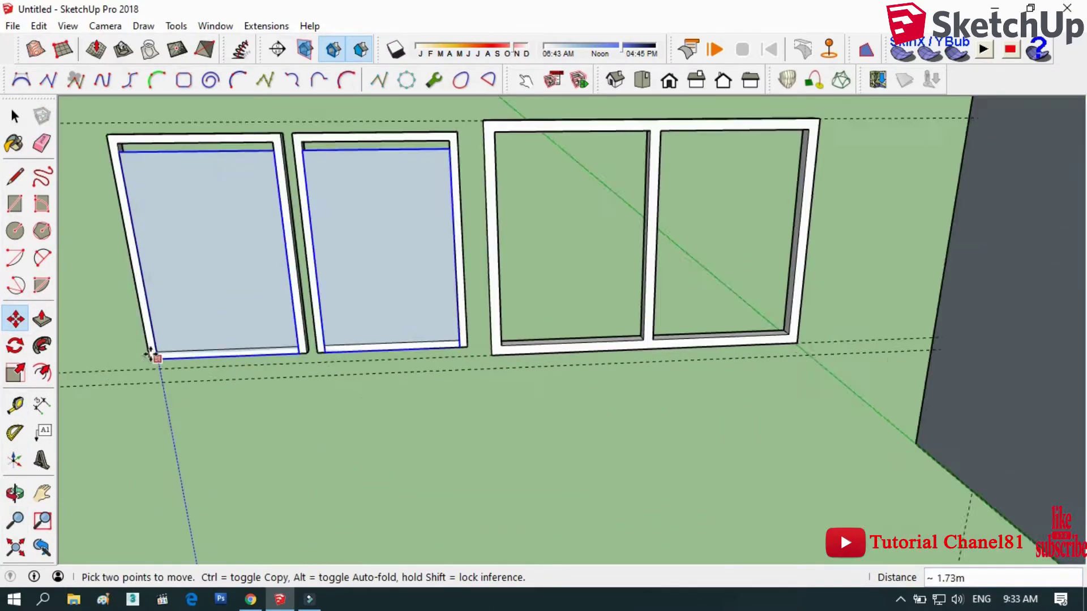
scroll(156, 335, "up", 3)
scroll(170, 400, "up", 2)
scroll(178, 421, "up", 1)
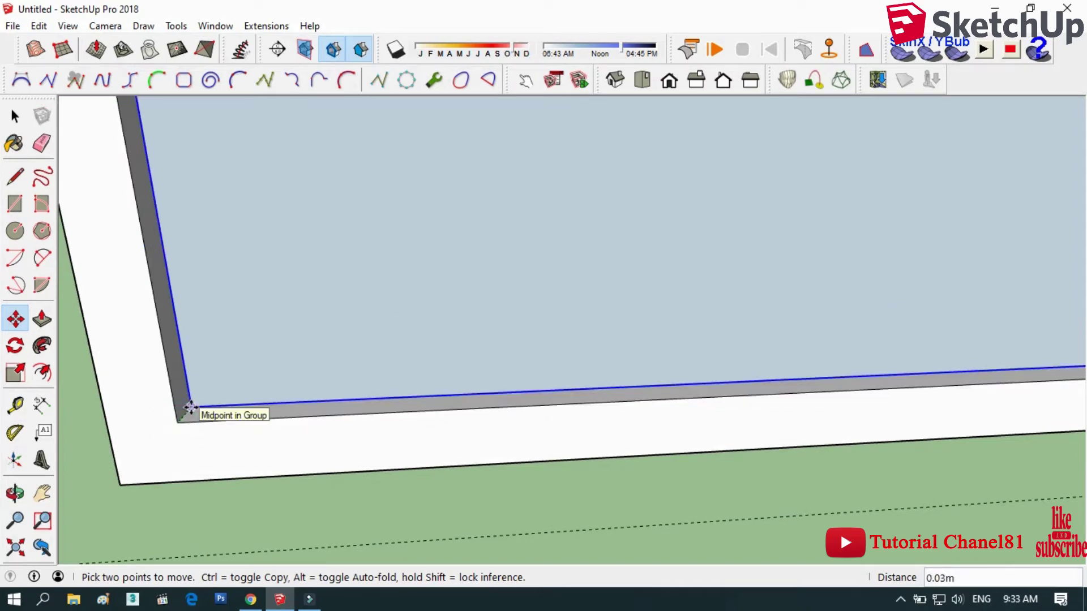
left_click(190, 404)
scroll(178, 447, "down", 2)
scroll(181, 430, "down", 2)
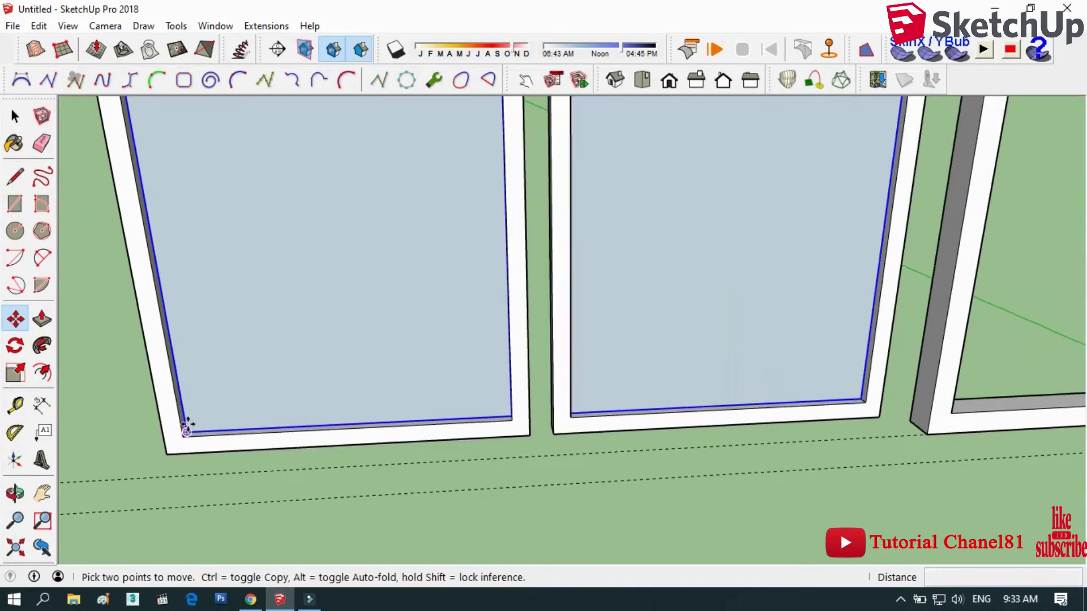
scroll(159, 317, "down", 3)
left_click(15, 116)
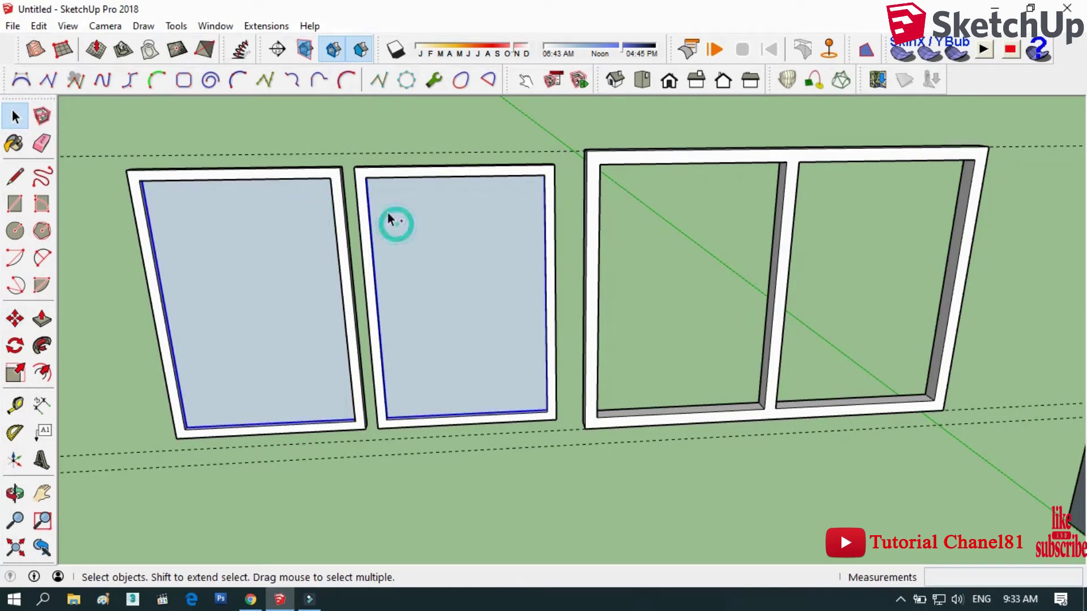
- Move both sash groups by their bottom-left corner into the main frame's inner corner
left_click(364, 178)
right_click(343, 180)
left_click(204, 264, "shift")
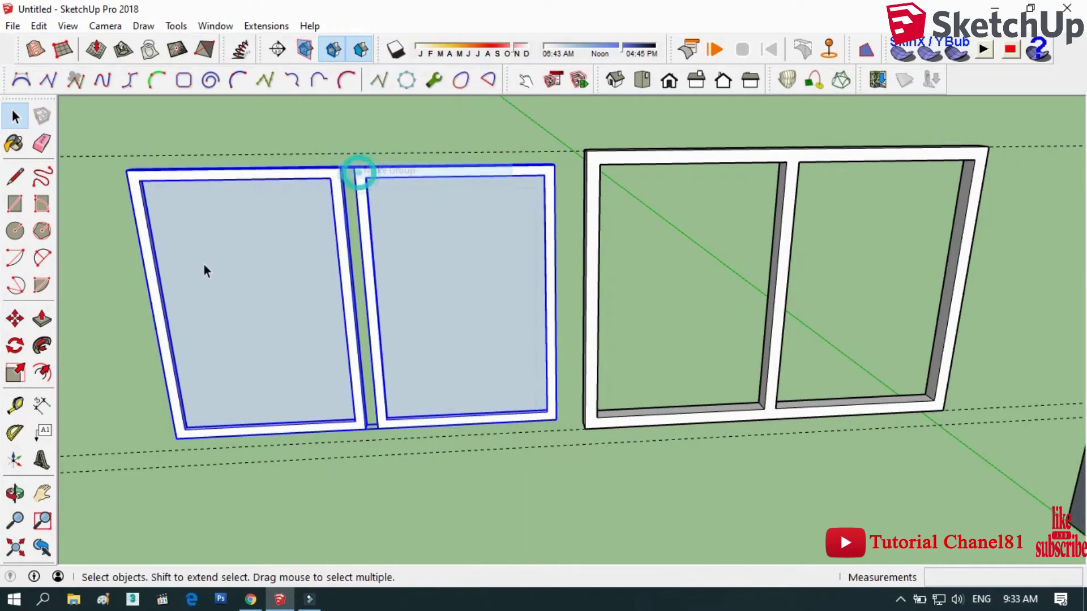
left_click(15, 319)
left_click(176, 438)
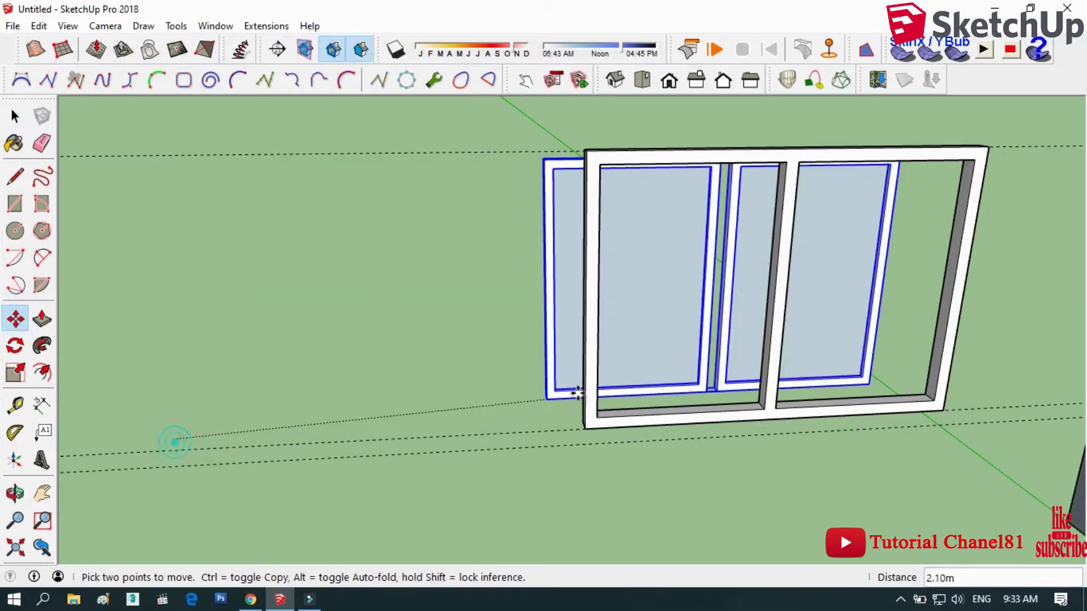
left_click(597, 415)
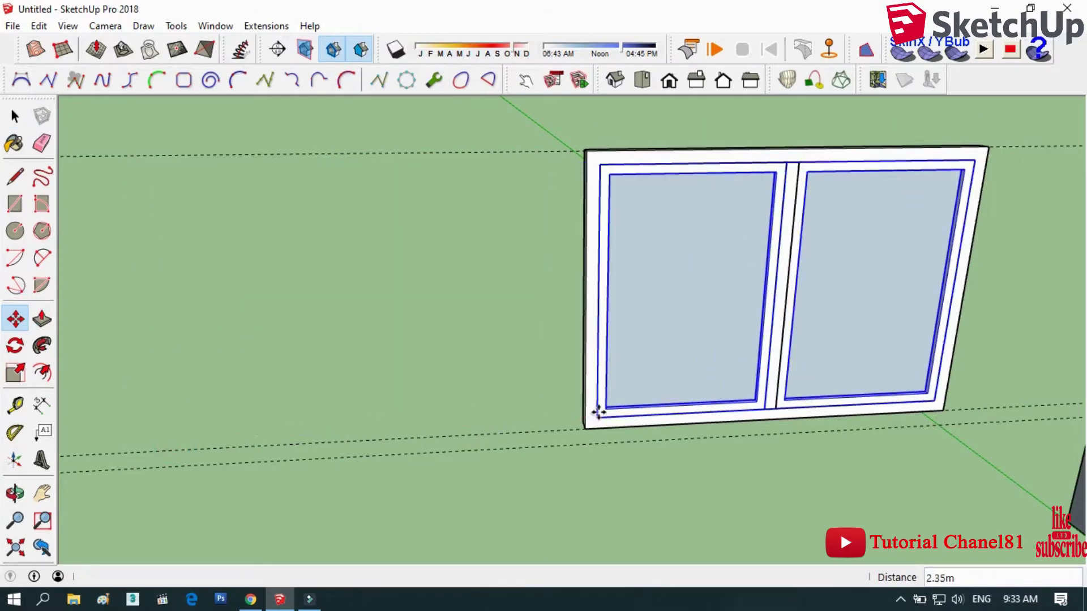
- Clear the selection and orbit to face the finished window
left_click(15, 116)
left_click(207, 259)
scroll(136, 338, "down", 2)
middle_click_drag(136, 339, 436, 296)
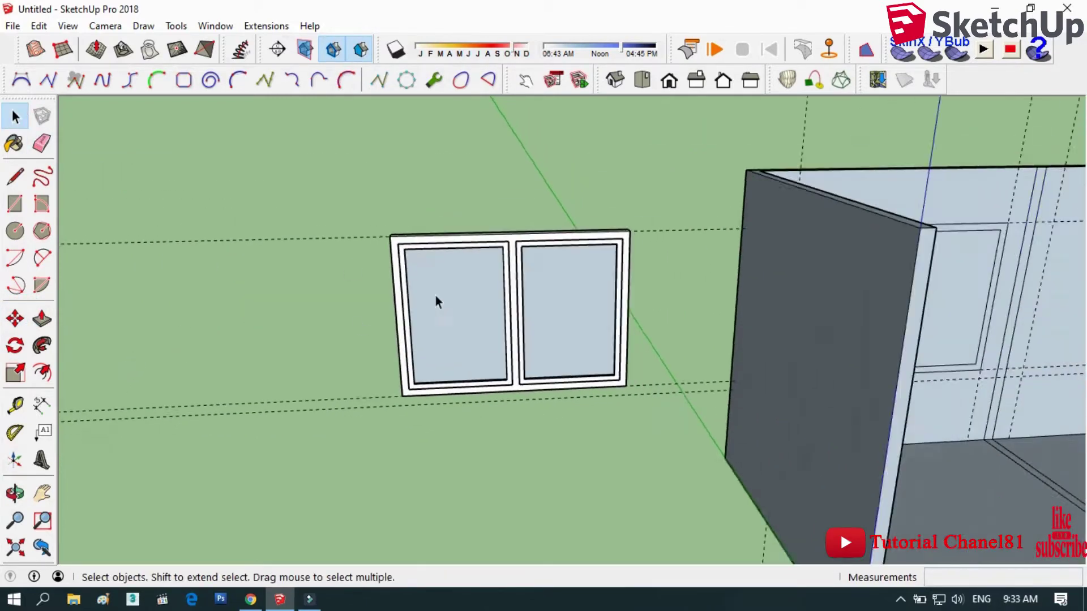
scroll(436, 296, "up", 3)
scroll(299, 229, "down", 3)
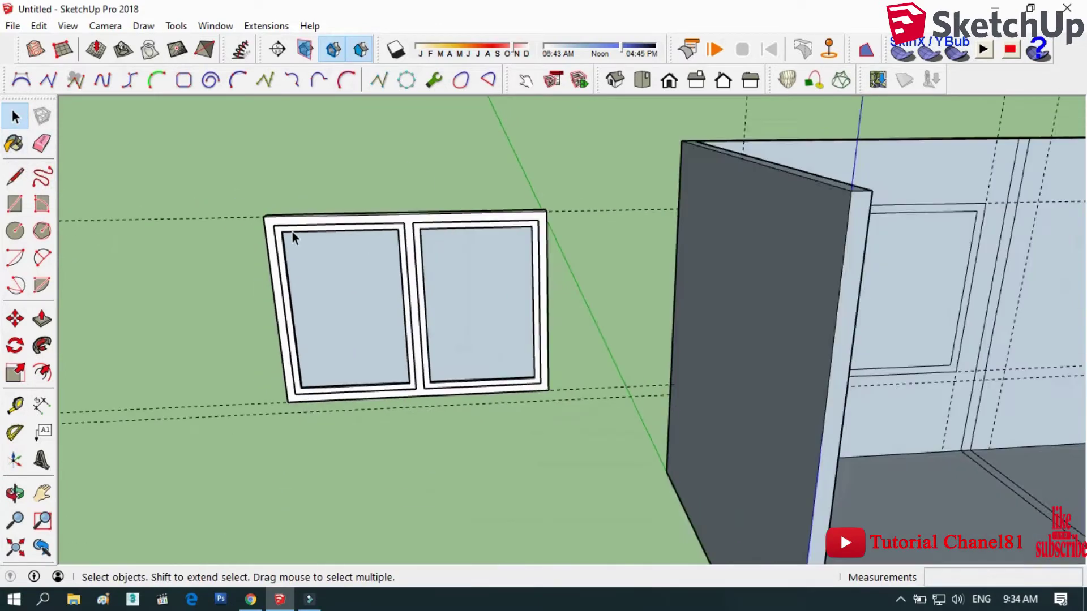
scroll(298, 231, "up", 1)
scroll(298, 231, "up", 1)
- Pick the 0137_Black colour from the Colors-Named collection
scroll(226, 212, "up", 1)
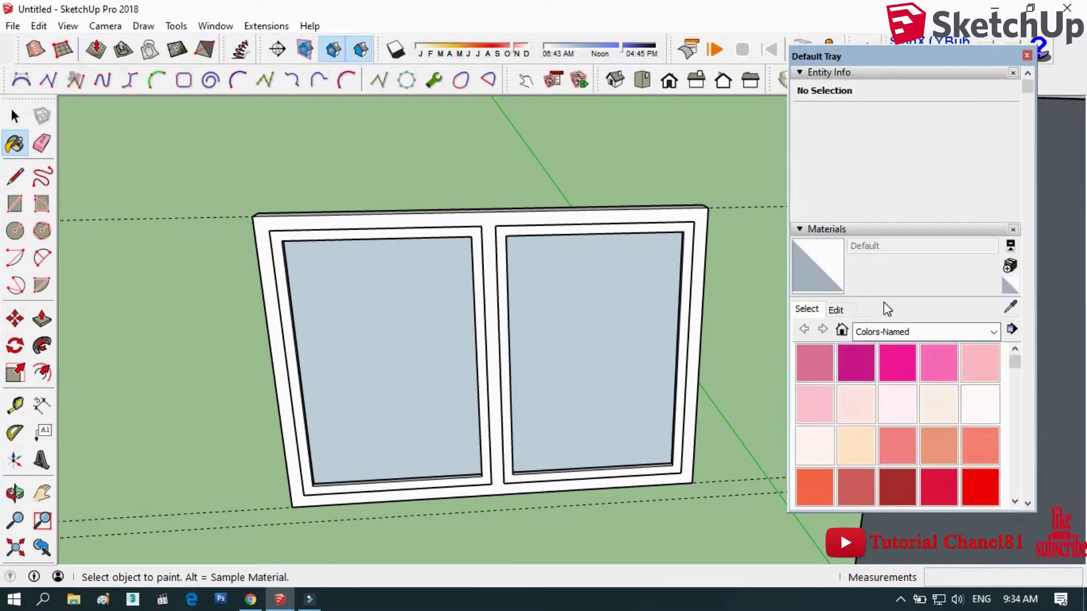
left_click(836, 310)
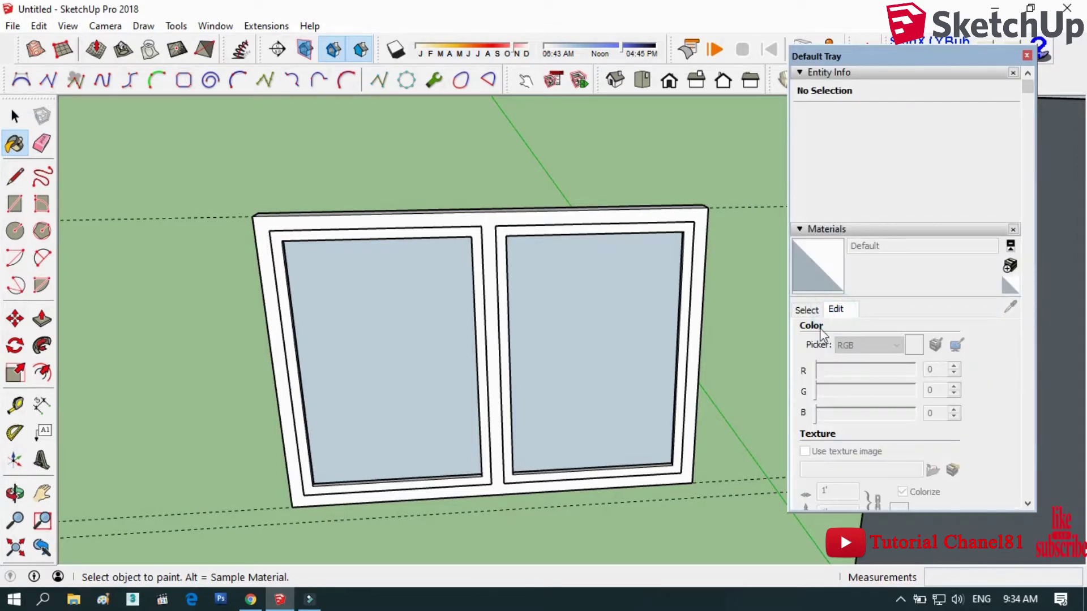
left_click(956, 332)
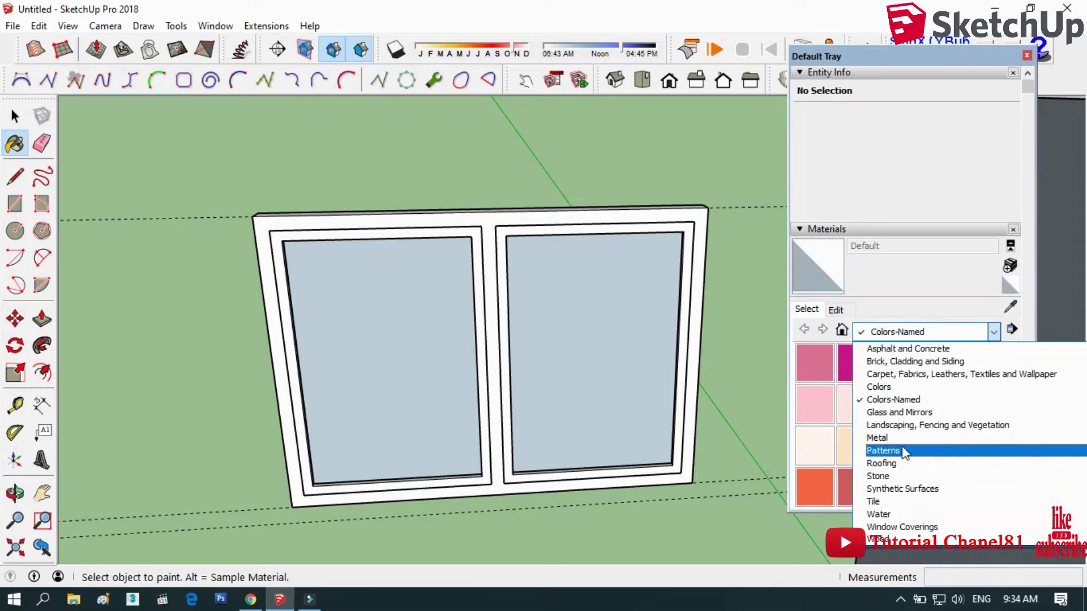
left_click(820, 367)
scroll(824, 372, "down", 10)
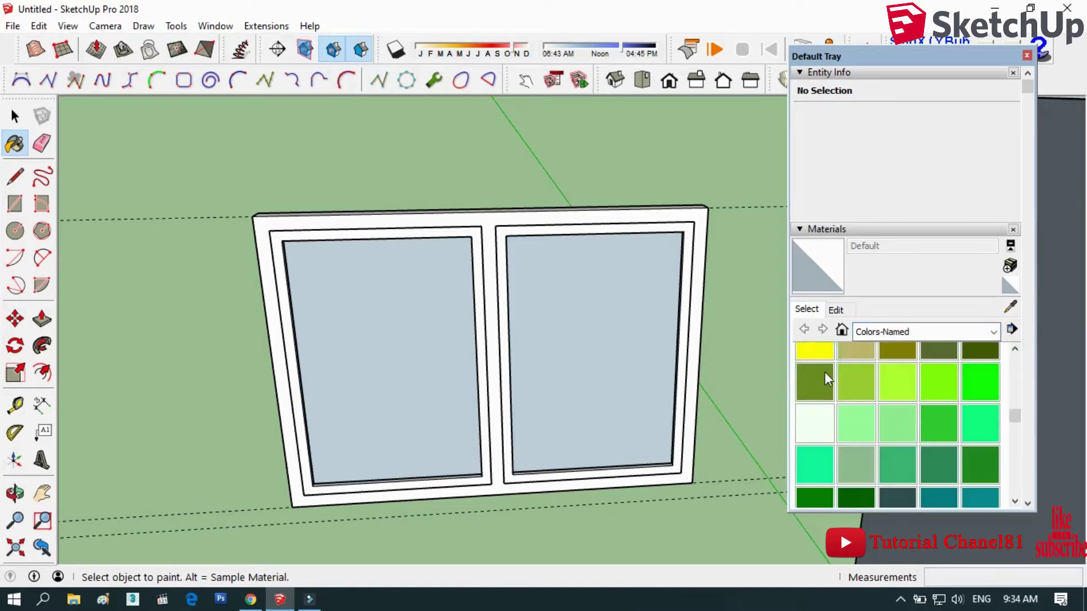
scroll(829, 384, "down", 15)
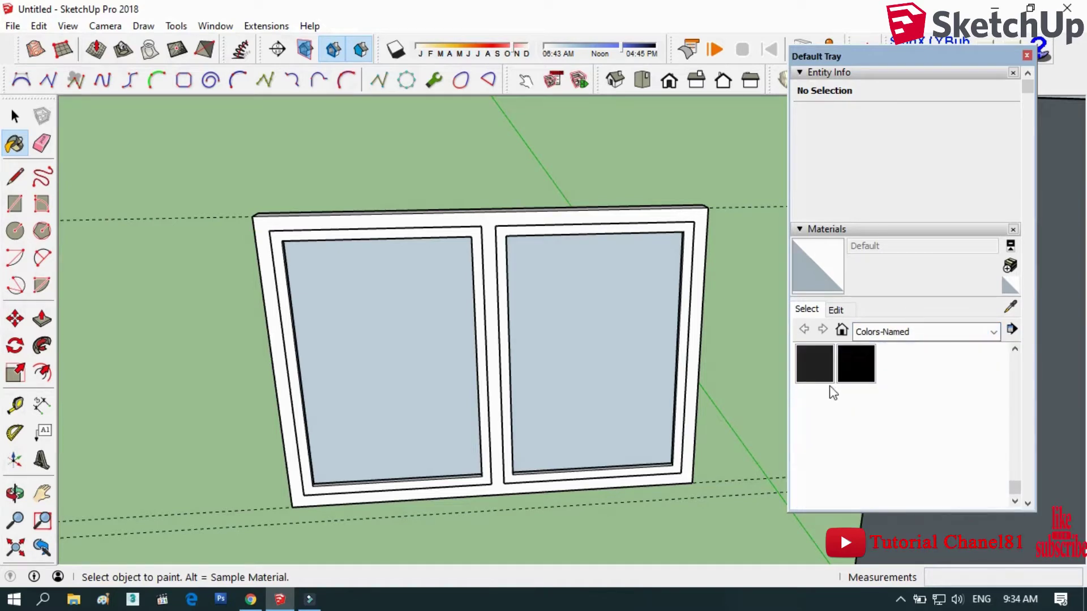
left_click(855, 367)
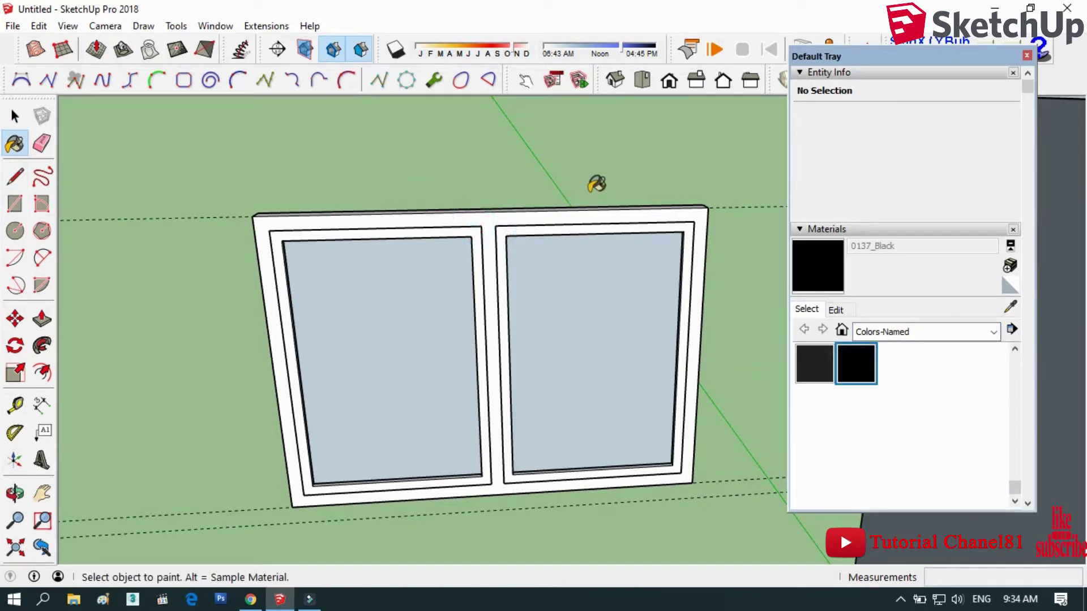
- Paint the outer window frame black, undoing the stray paint on the panes
left_click(578, 208)
left_click(479, 227)
scroll(481, 227, "up", 3)
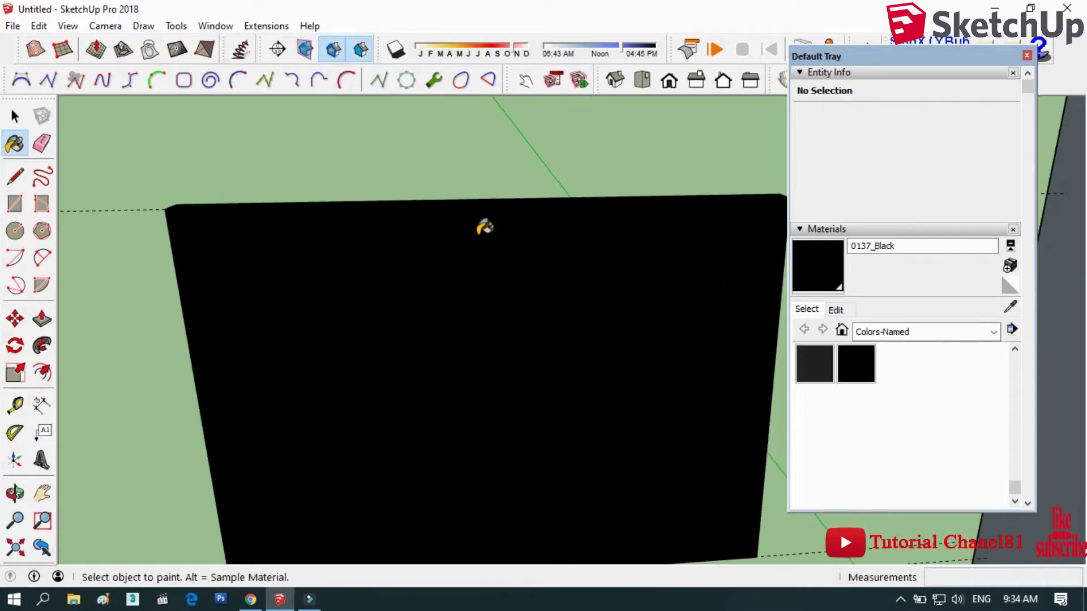
key("ctrl+z")
key("space")
left_click(382, 287)
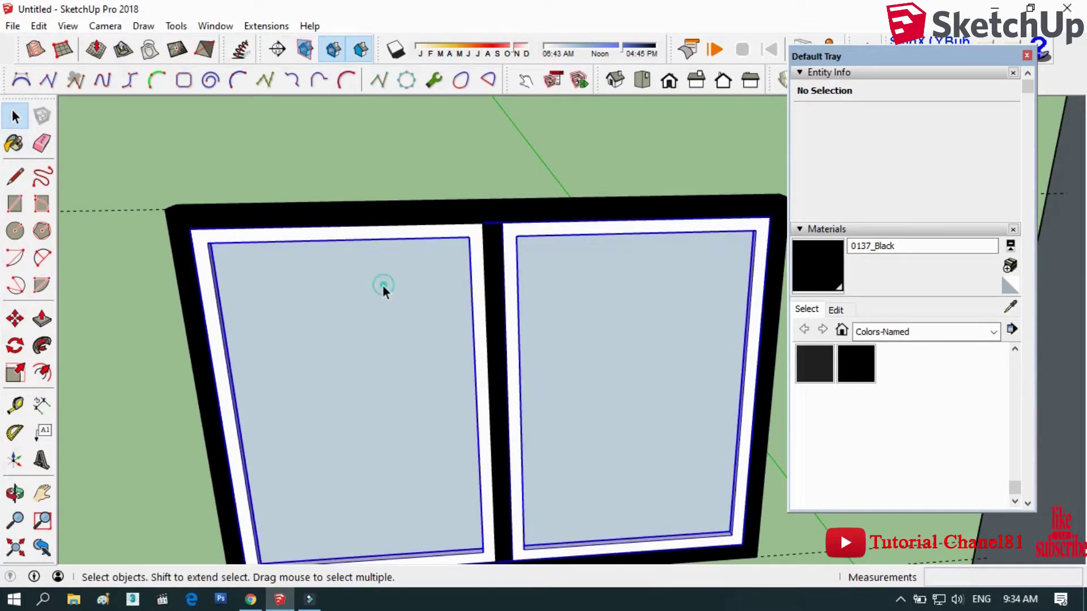
key("ctrl+z")
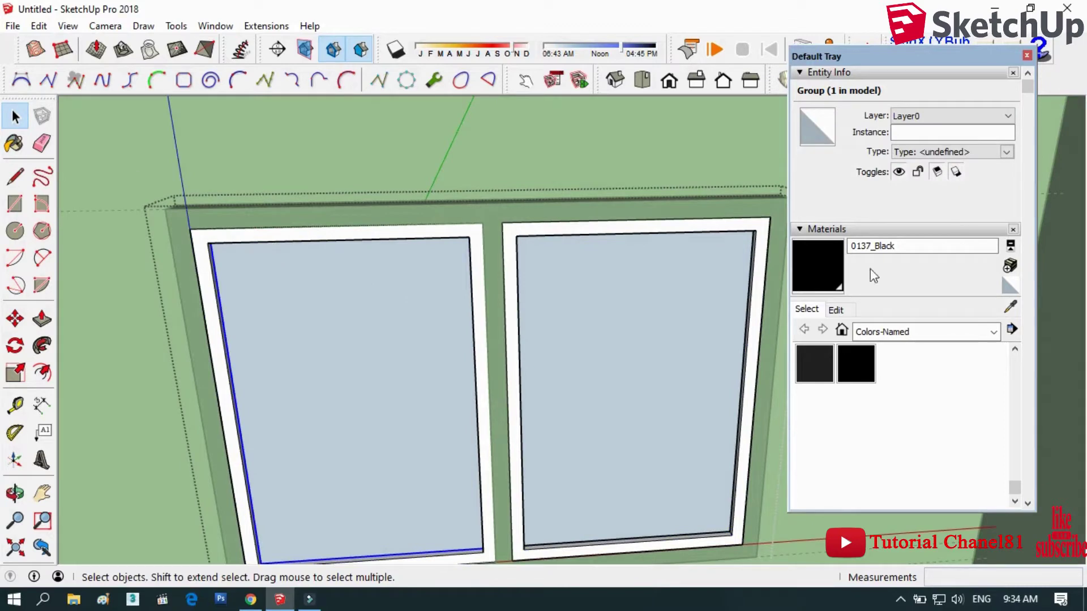
- Paint the left and right sashes 0137_Black and leave the window group
left_click(827, 266)
left_click(464, 237)
left_click(509, 227)
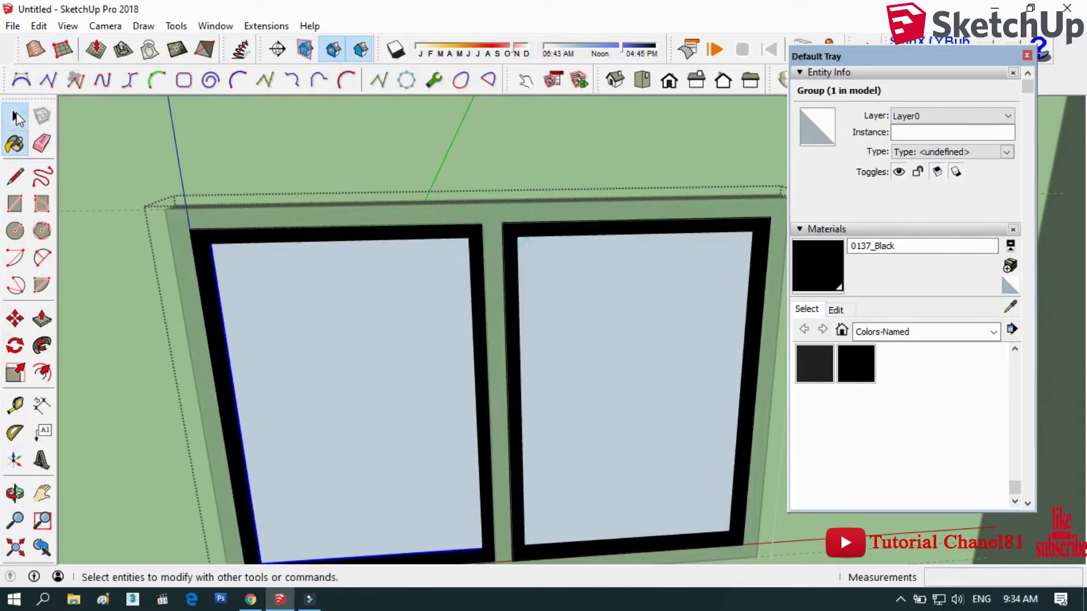
left_click(15, 117)
left_click(266, 150)
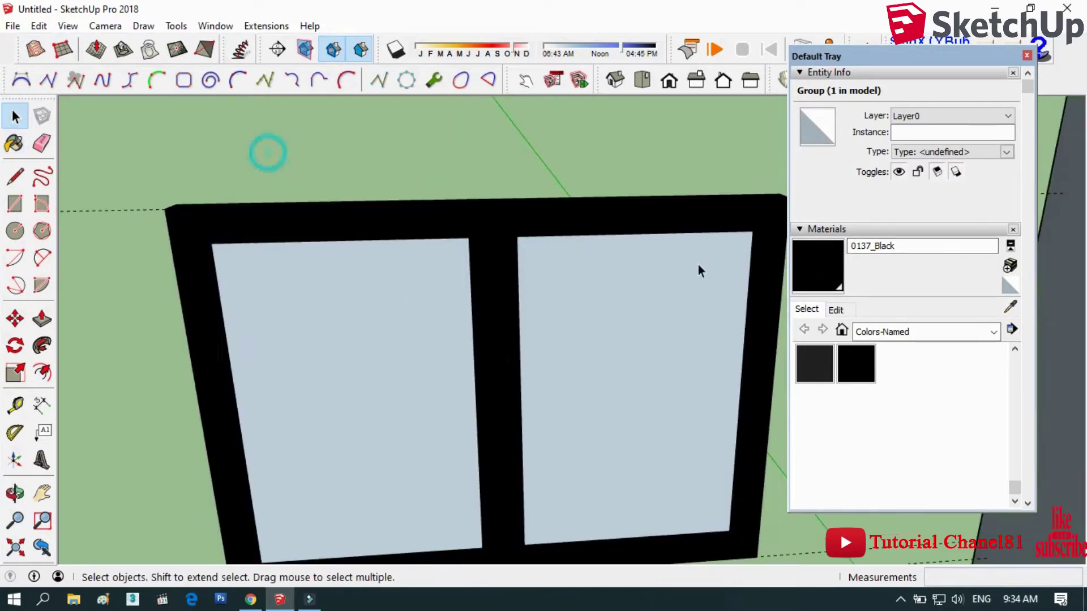
left_click(914, 338)
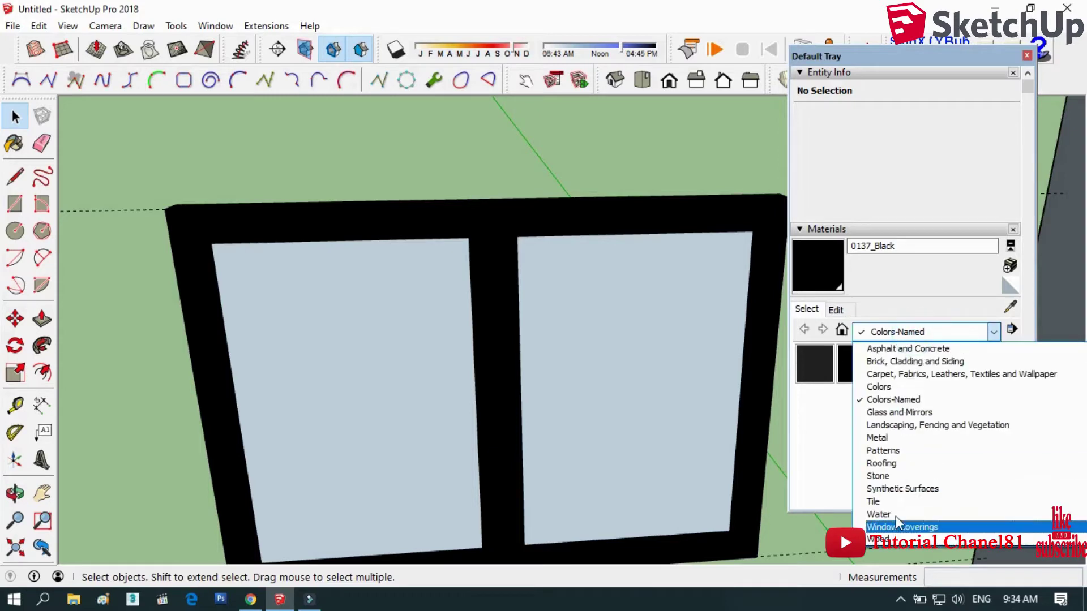
- Paint the window panes with Translucent Glass Blue from Glass and Mirrors
left_click(901, 413)
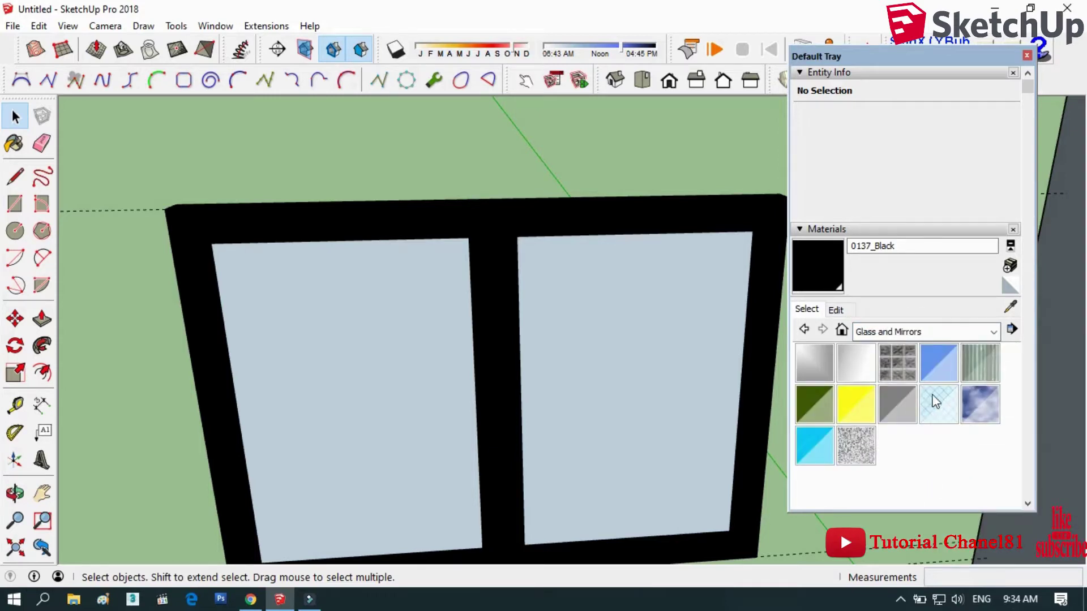
left_click(936, 365)
left_click(700, 328)
- Window-select the whole window inside its group and start moving it
left_click(15, 116)
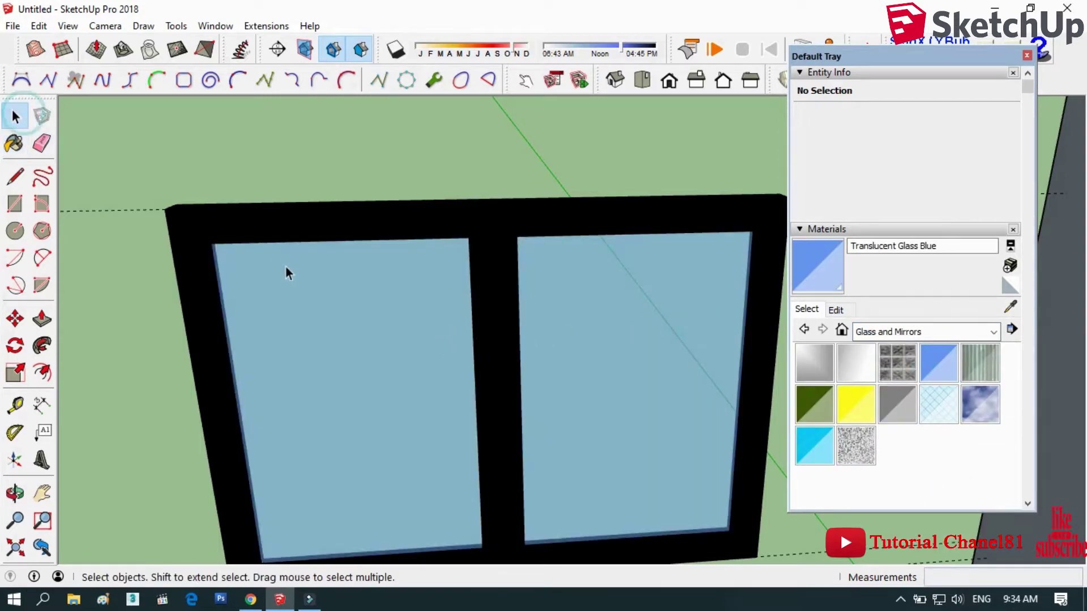
scroll(423, 120, "down", 3)
left_click(474, 208)
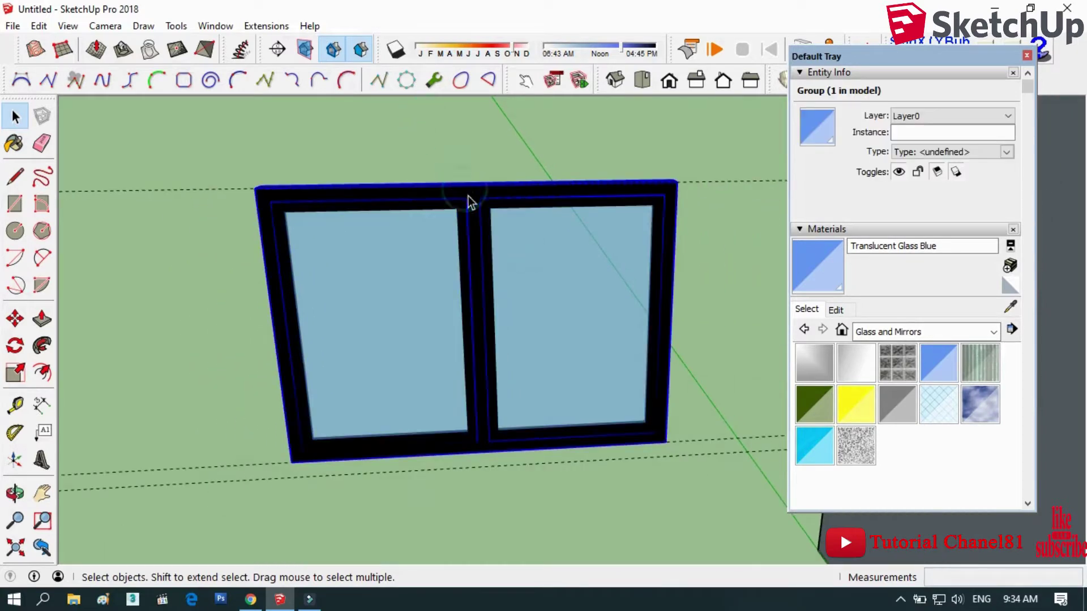
double_click(470, 204)
scroll(268, 196, "down", 2)
scroll(269, 196, "down", 1)
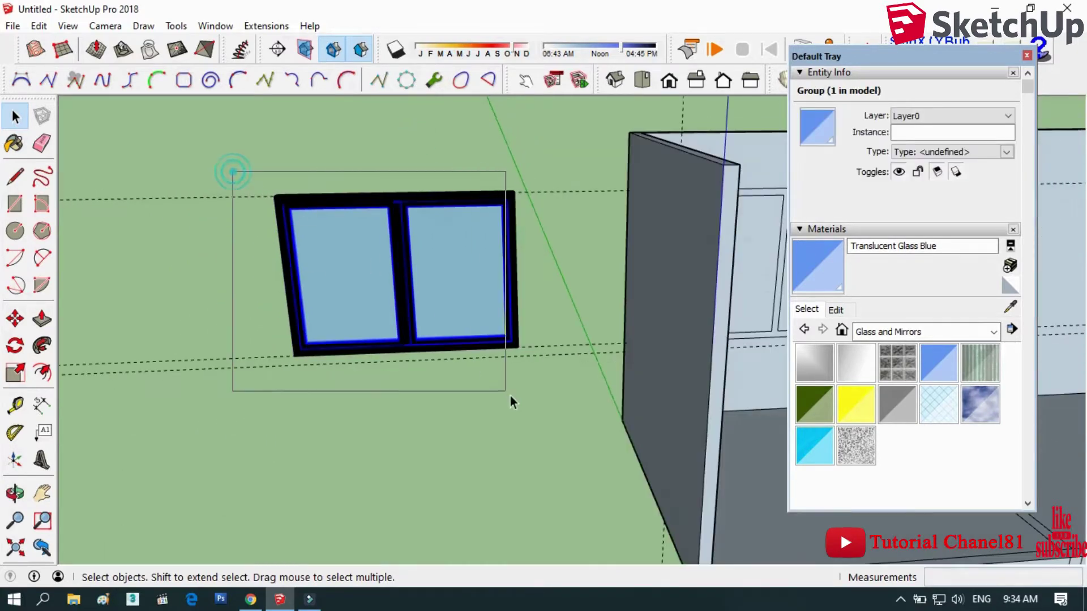
left_click_drag(231, 170, 510, 396)
left_click(16, 318)
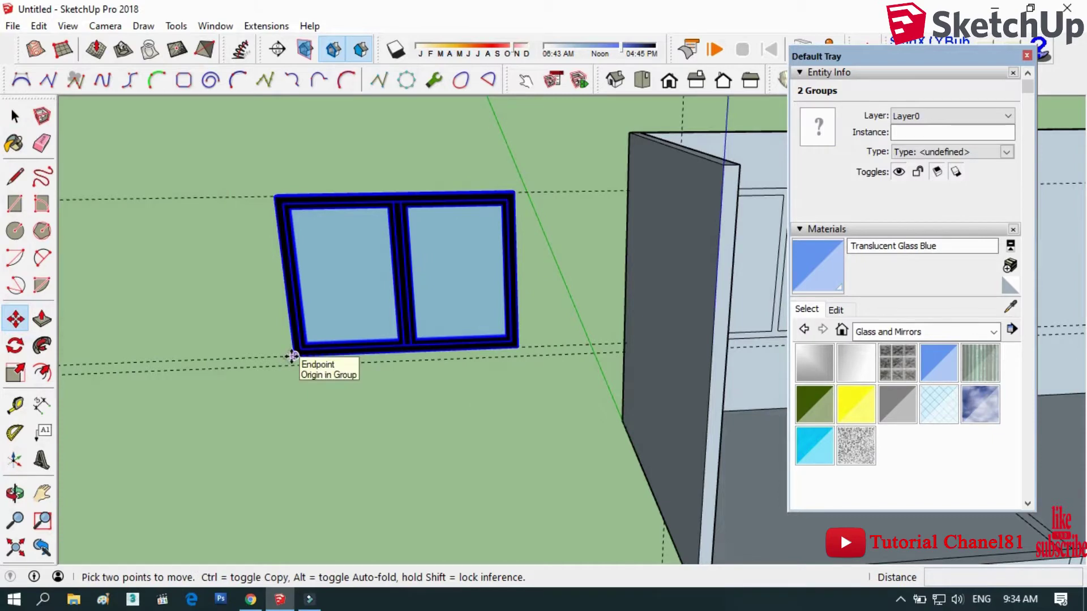
scroll(145, 364, "down", 2)
scroll(146, 363, "down", 2)
- Erase the old window outline edges, including the bottom edge, from the back wall
key("e")
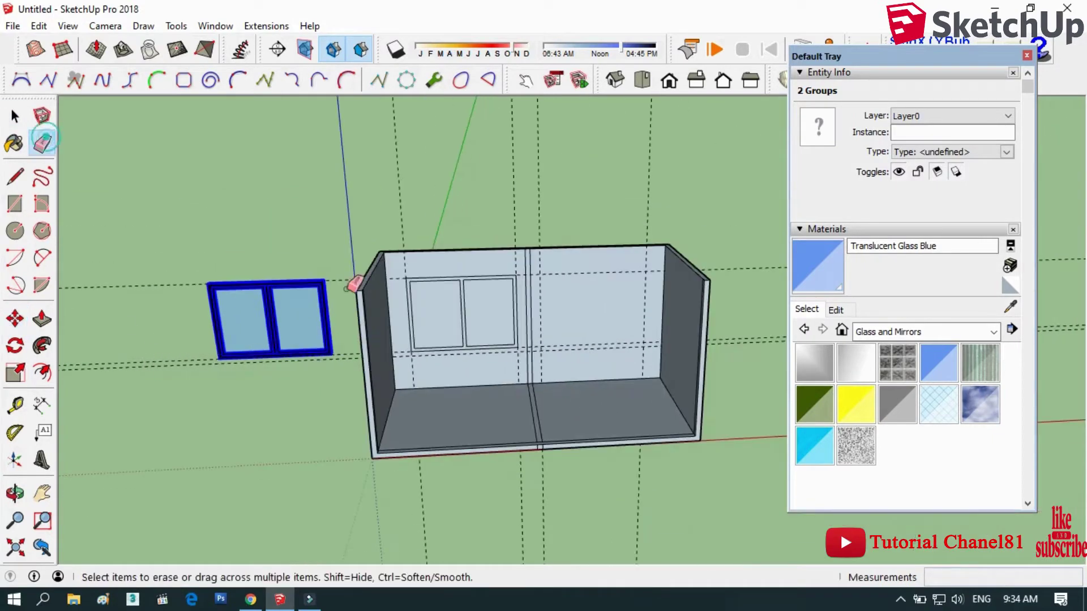
scroll(468, 261, "up", 5)
mouse_move(461, 267)
left_mouse_down()
mouse_move(456, 249)
mouse_move(571, 282)
left_mouse_up()
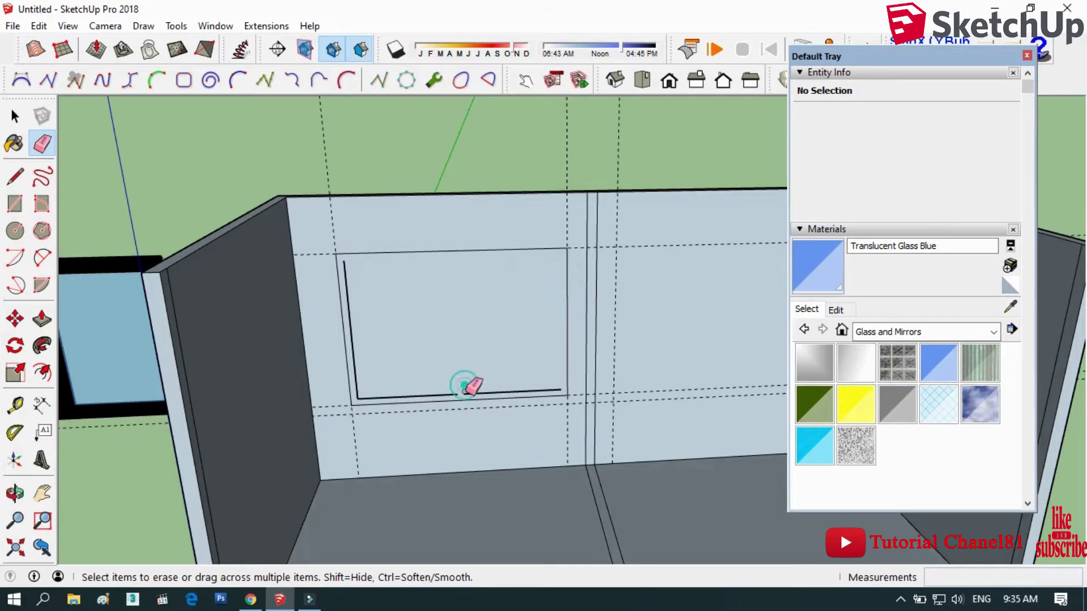
left_click_drag(464, 386, 468, 384)
scroll(493, 274, "down", 3)
scroll(492, 274, "down", 2)
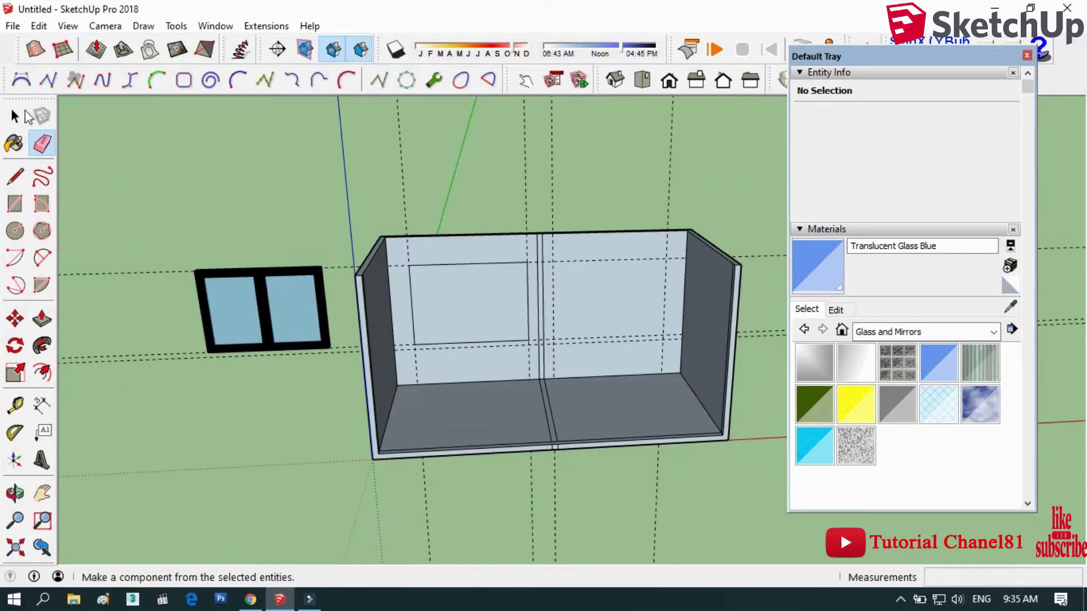
- Reselect the entire window and start moving it
left_click(23, 116)
left_click(230, 282)
left_click_drag(345, 357, 345, 357)
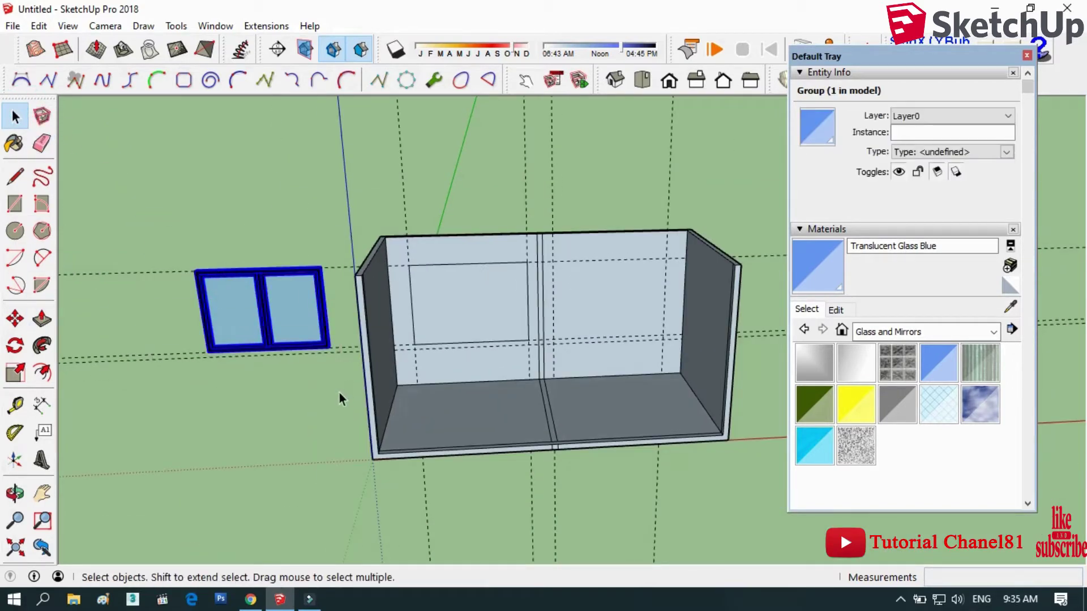
left_click(16, 317)
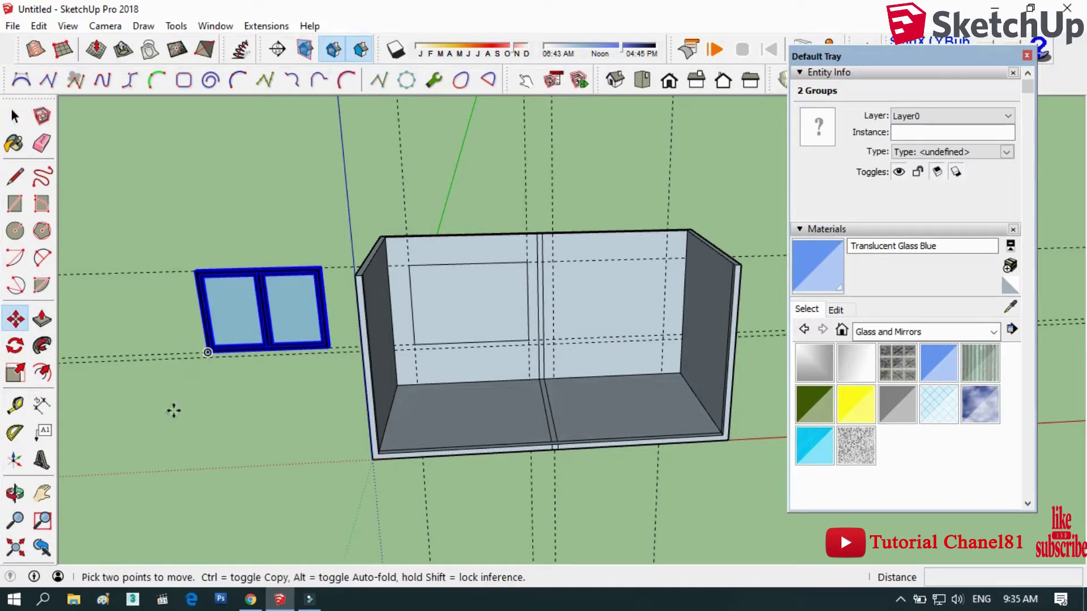
- Move the window by its bottom-left corner onto the left half of the back wall
scroll(207, 352, "up", 3)
scroll(207, 352, "up", 1)
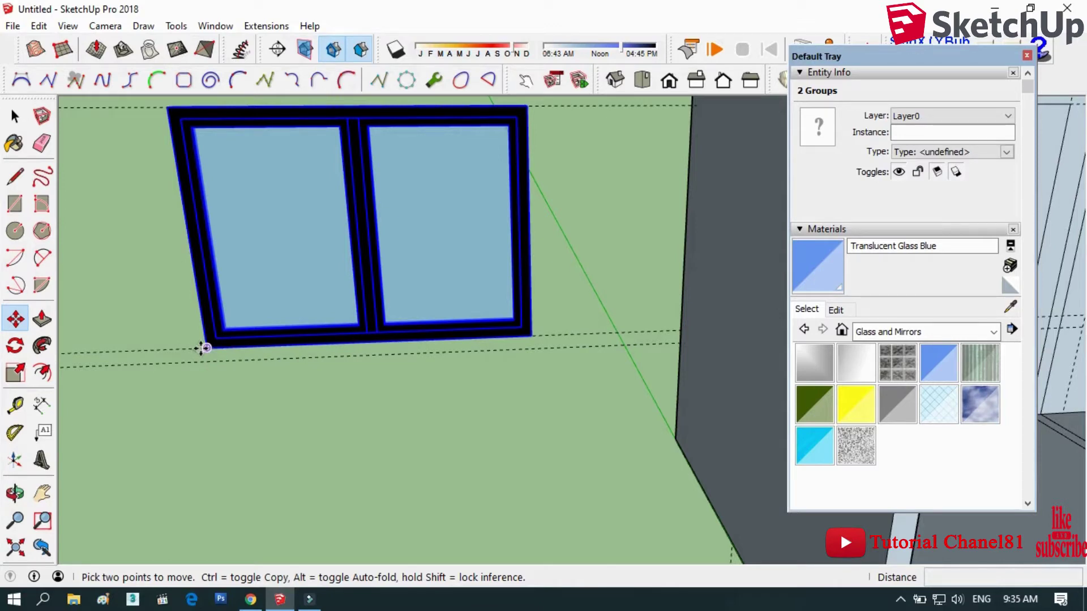
left_click(207, 347)
scroll(170, 328, "down", 3)
scroll(254, 317, "down", 2)
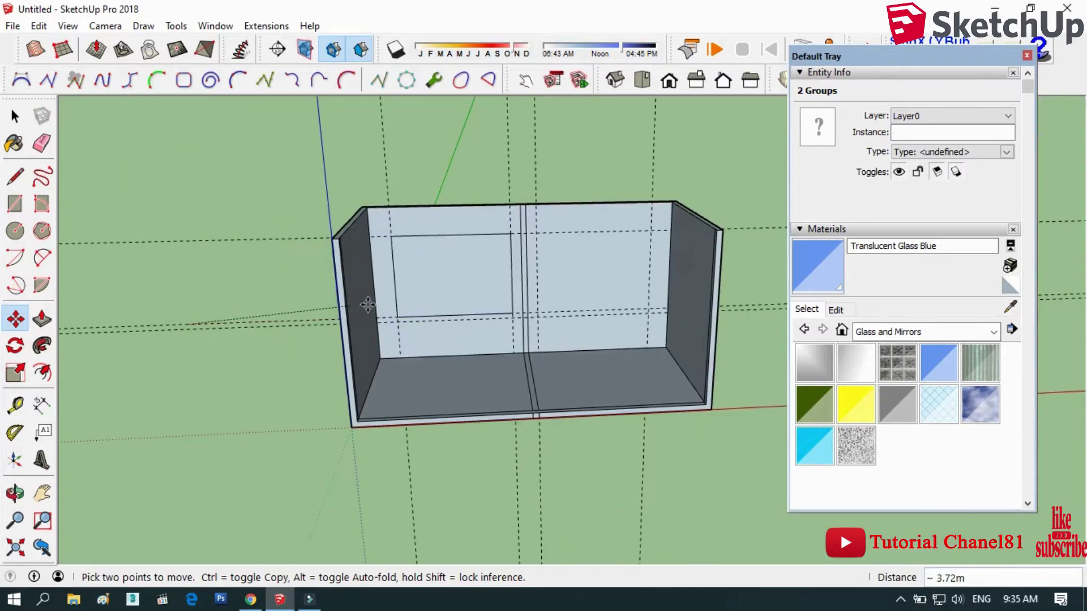
scroll(431, 303, "up", 5)
scroll(390, 334, "down", 2)
scroll(377, 365, "down", 3)
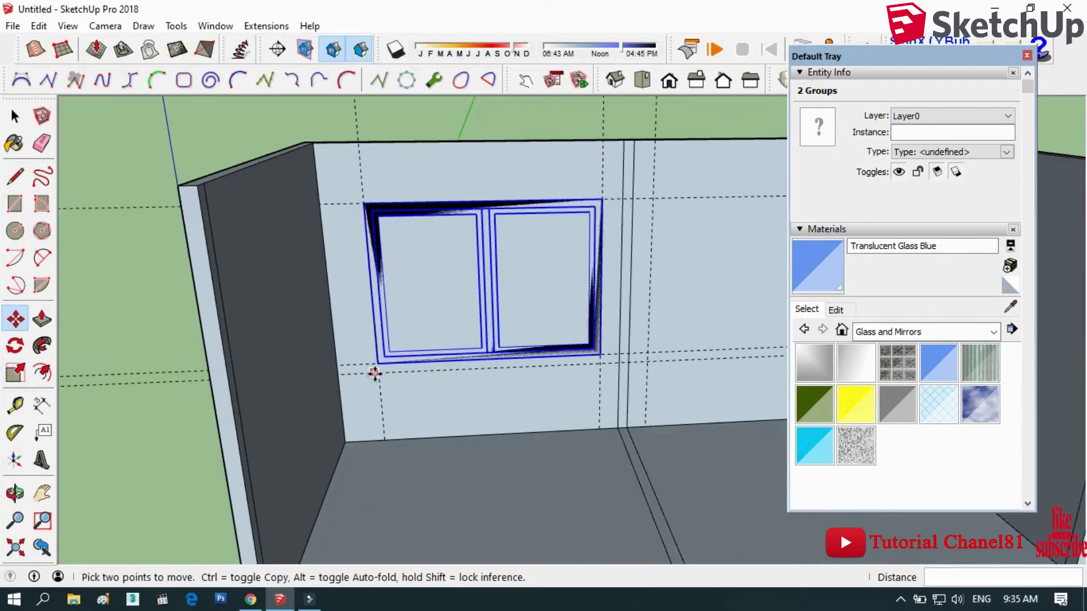
left_click(376, 365)
- Orbit to check the placed window and close the Default Tray panels
left_click(15, 116)
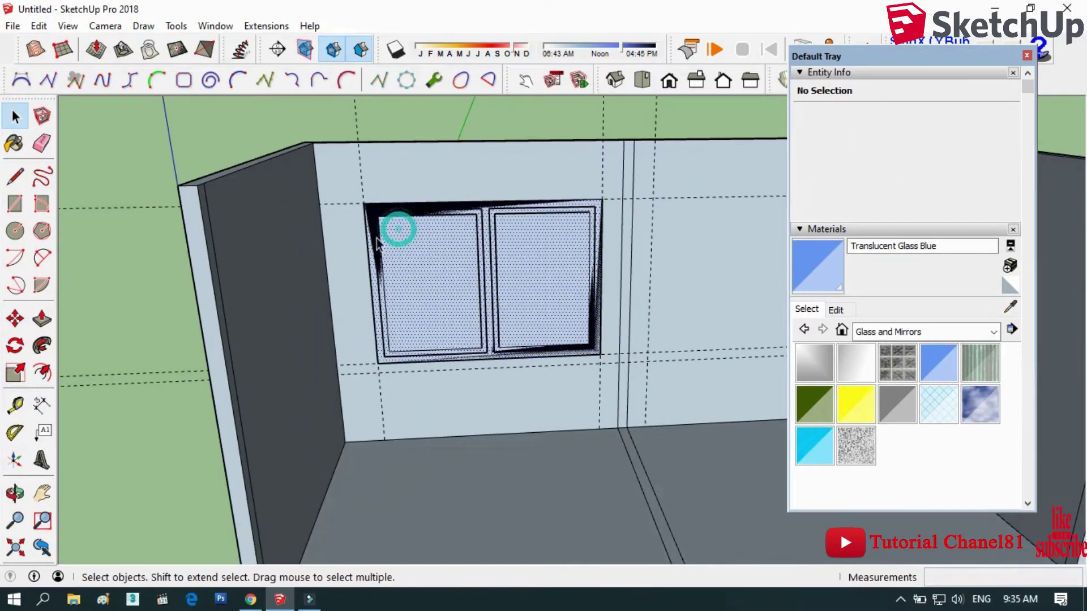
left_click(400, 229)
left_click(15, 492)
left_click_drag(558, 175, 470, 249)
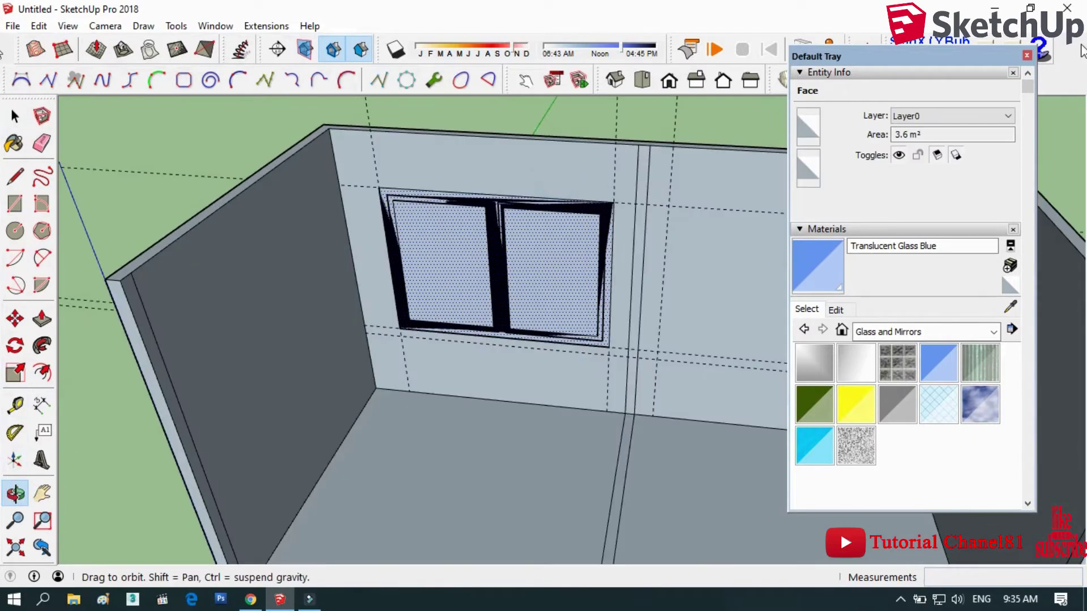
left_click(1027, 56)
- Start a Push/Pull on the window face, then cancel it
scroll(630, 325, "up", 2)
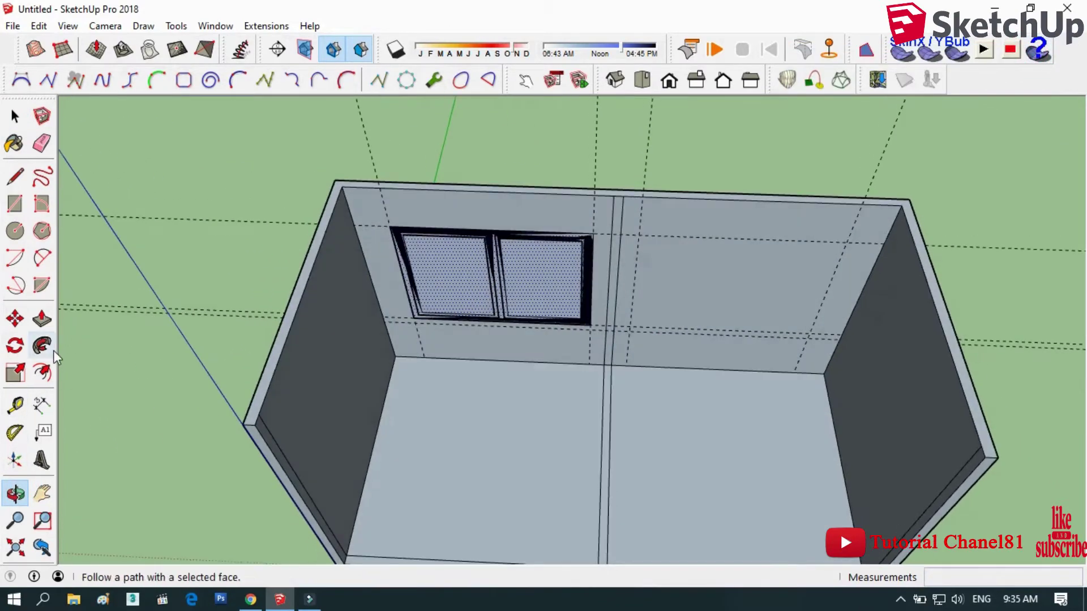
key("p")
left_click(403, 233)
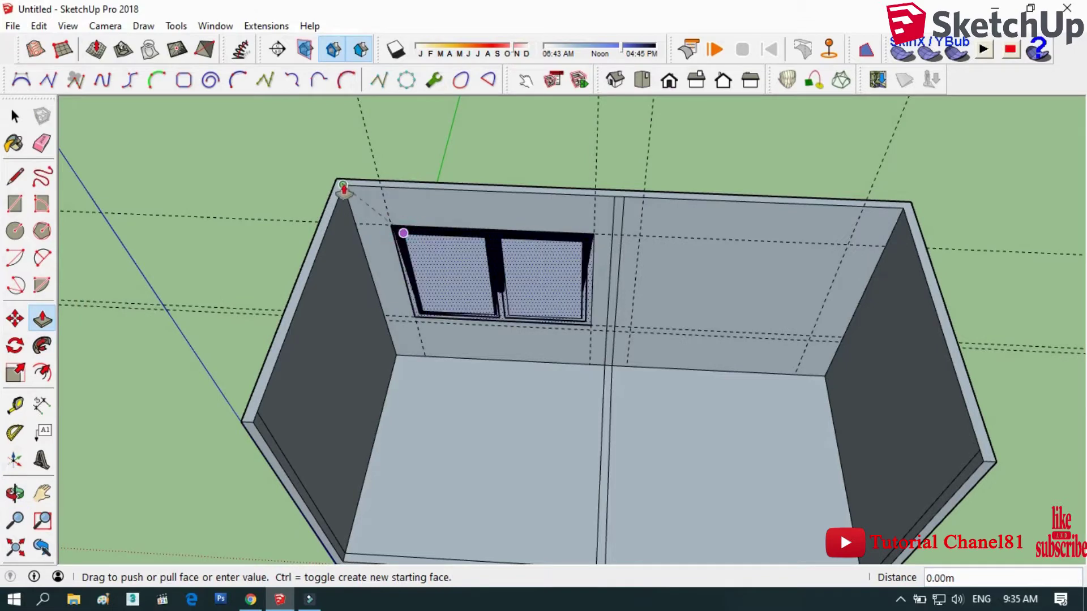
key("l")
key("space")
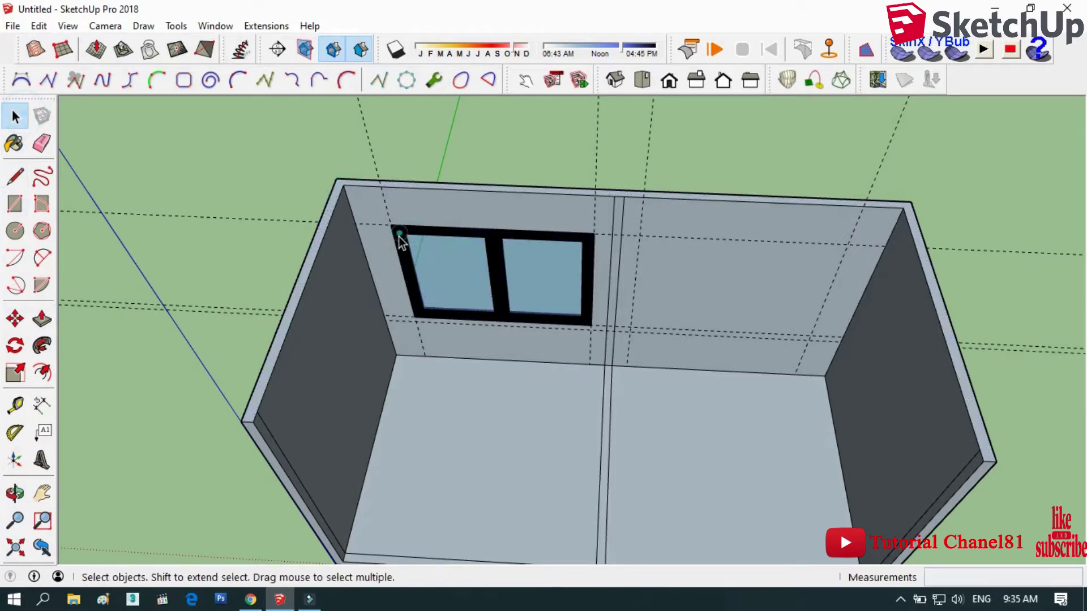
- Reselect the window and begin a Ctrl-copy move from its top-left corner
left_click(400, 241)
scroll(400, 240, "up", 2)
key("m")
key("space")
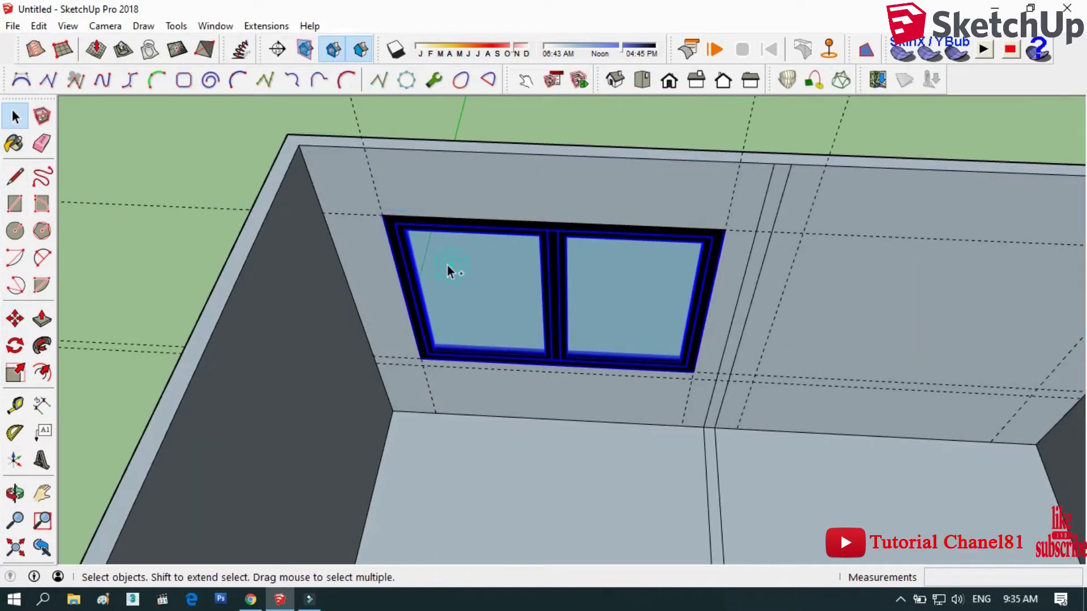
left_click(399, 228)
left_click(476, 107)
left_click(394, 237, "ctrl")
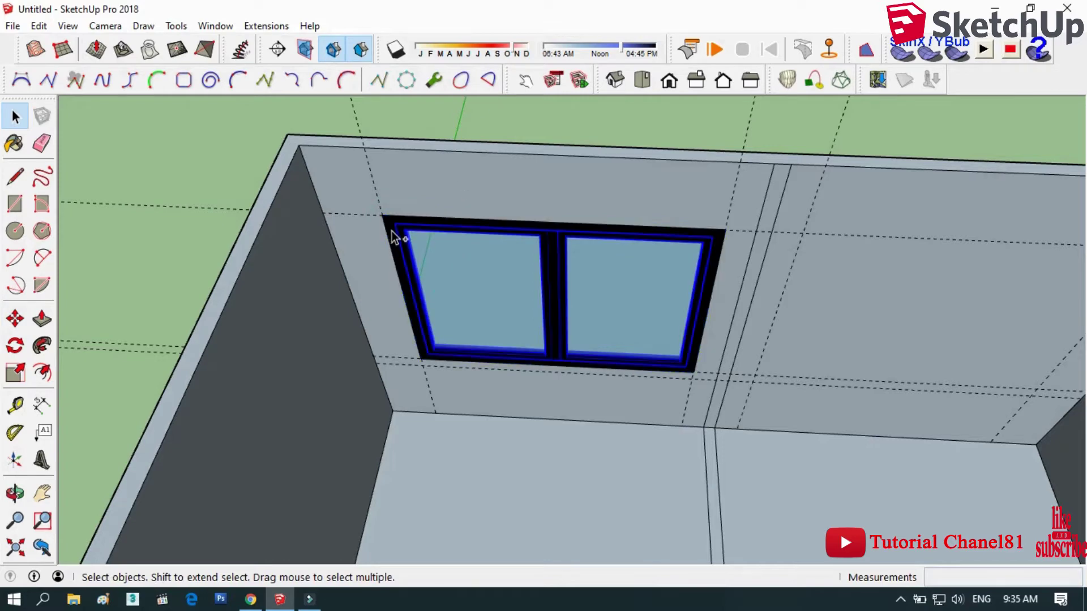
left_click(14, 319)
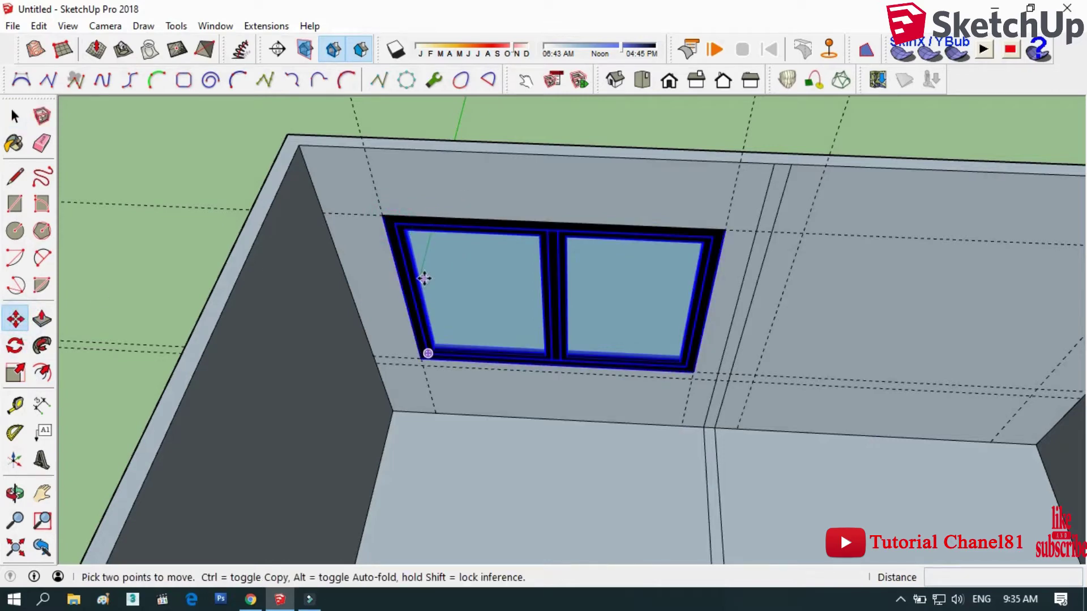
left_click(381, 215)
key("ctrl")
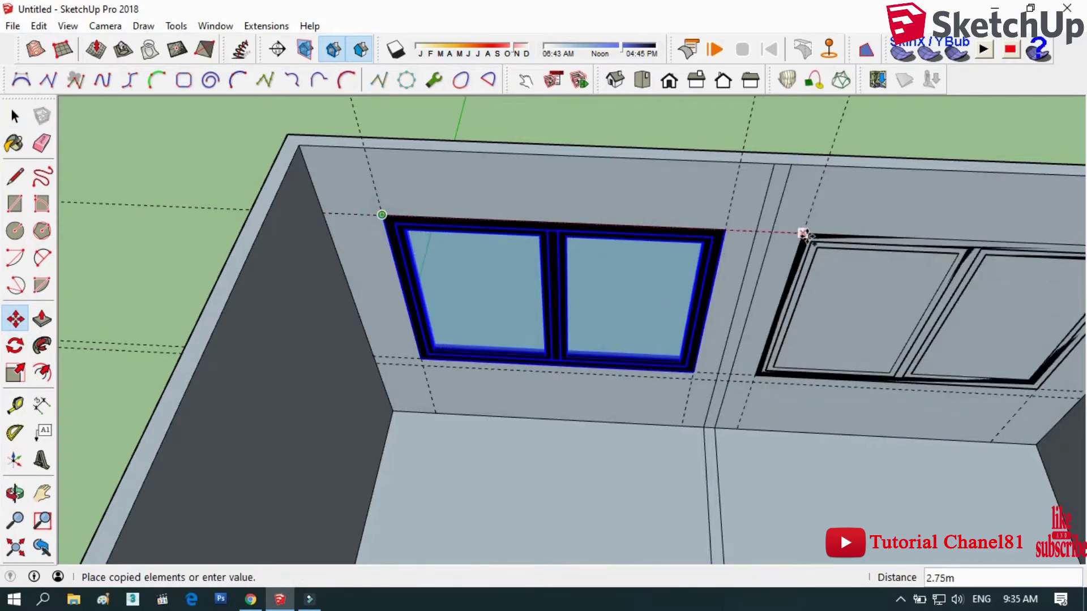
- Place the window copy 2.75 m right and draw a rectangle over its outline
left_click(803, 234)
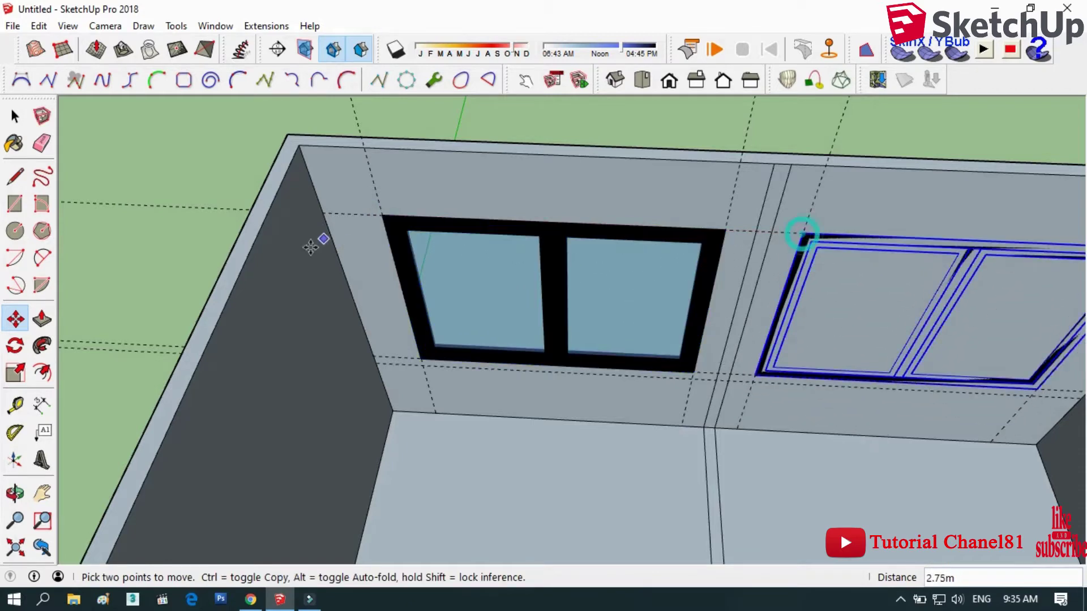
scroll(91, 286, "down", 3)
left_click(15, 204)
left_click(575, 240)
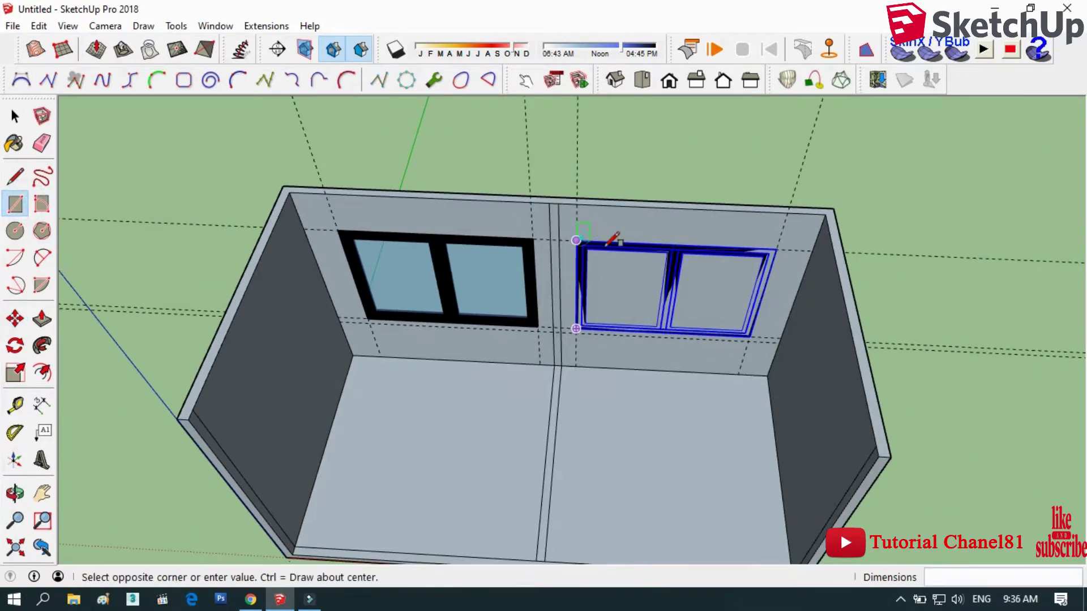
left_click(750, 336)
- Push the rectangle's face 0.10 m through the wall, then orbit to the front view
left_click(42, 319)
left_click(622, 258)
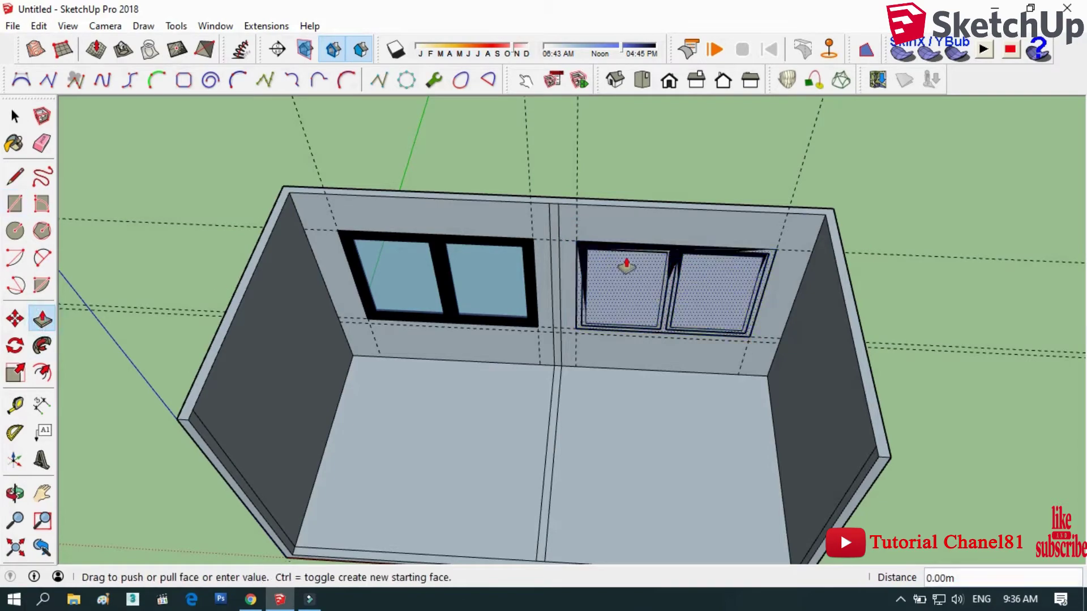
left_click(830, 212)
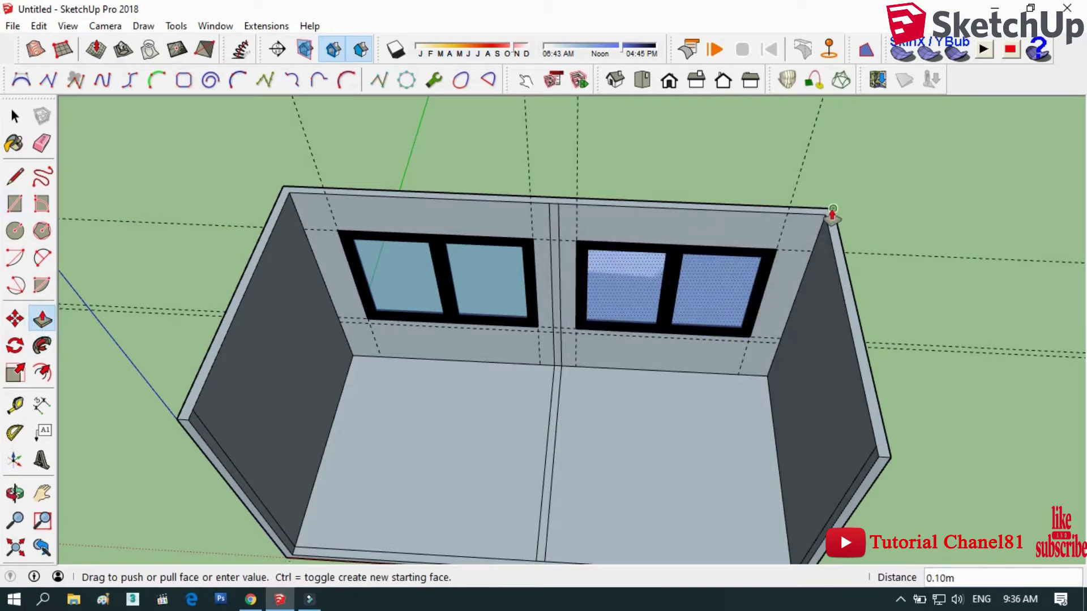
left_click(15, 493)
mouse_move(622, 343)
left_mouse_down()
mouse_move(671, 198)
mouse_move(647, 308)
mouse_move(340, 317)
mouse_move(637, 255)
mouse_move(650, 322)
mouse_move(558, 352)
left_mouse_up()
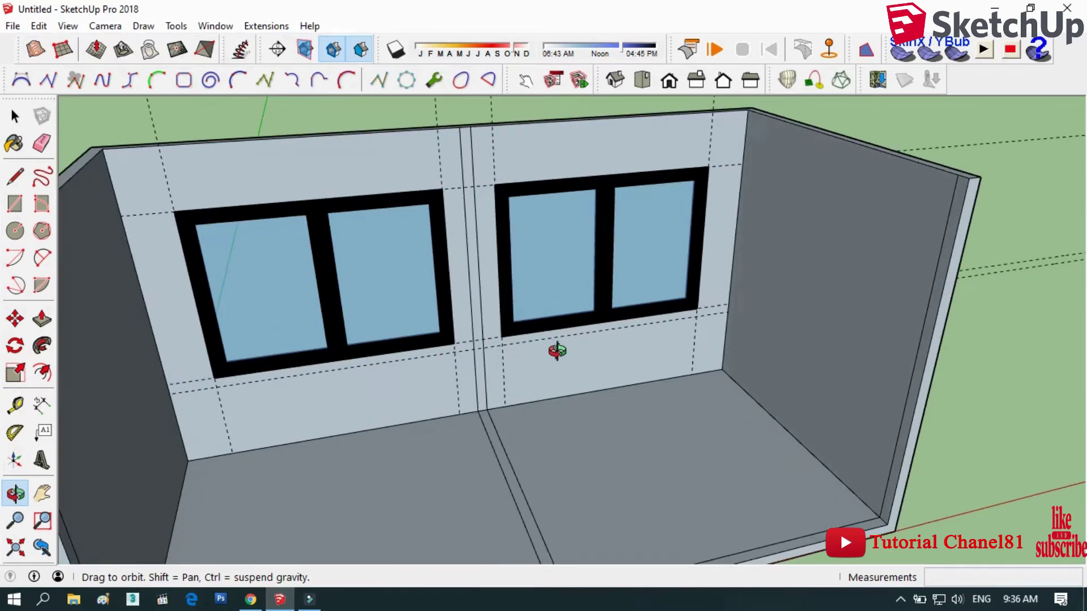
- Push/Pull the strip between the windows 2.80 m across the floor into a partition wall
left_click(42, 319)
left_click(477, 202)
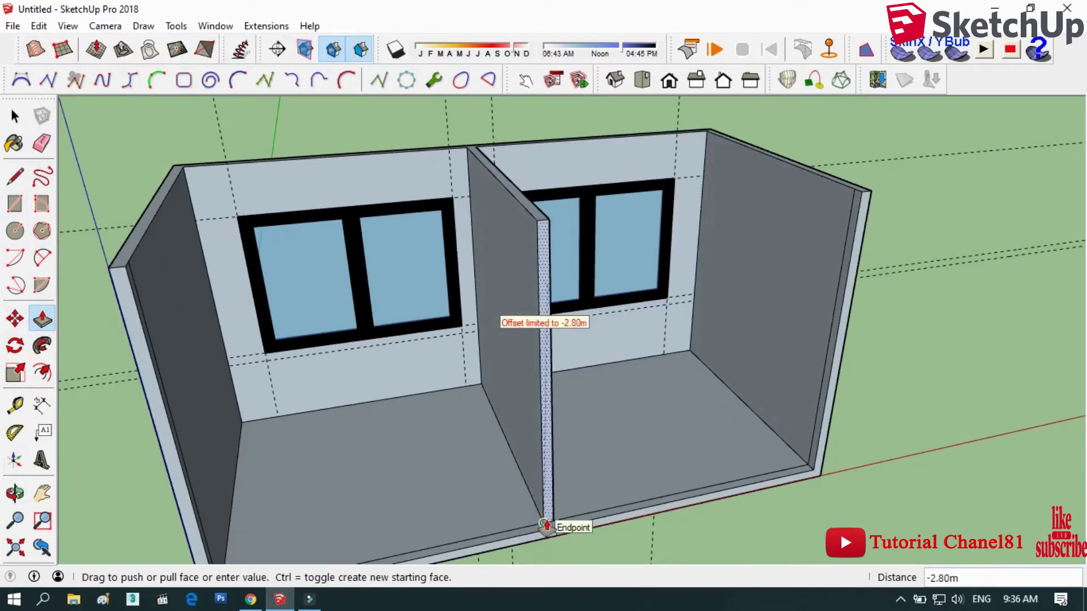
left_click(546, 526)
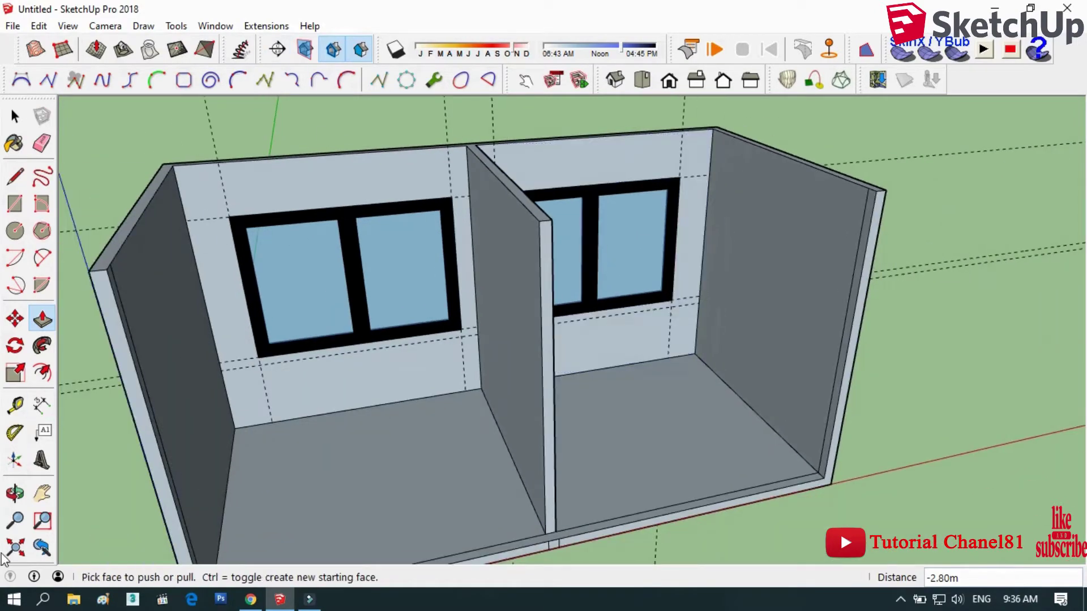
left_click(16, 494)
mouse_move(160, 432)
left_mouse_down()
mouse_move(492, 230)
mouse_move(531, 313)
mouse_move(551, 408)
mouse_move(611, 436)
mouse_move(759, 429)
mouse_move(495, 413)
mouse_move(474, 281)
mouse_move(553, 405)
left_mouse_up()
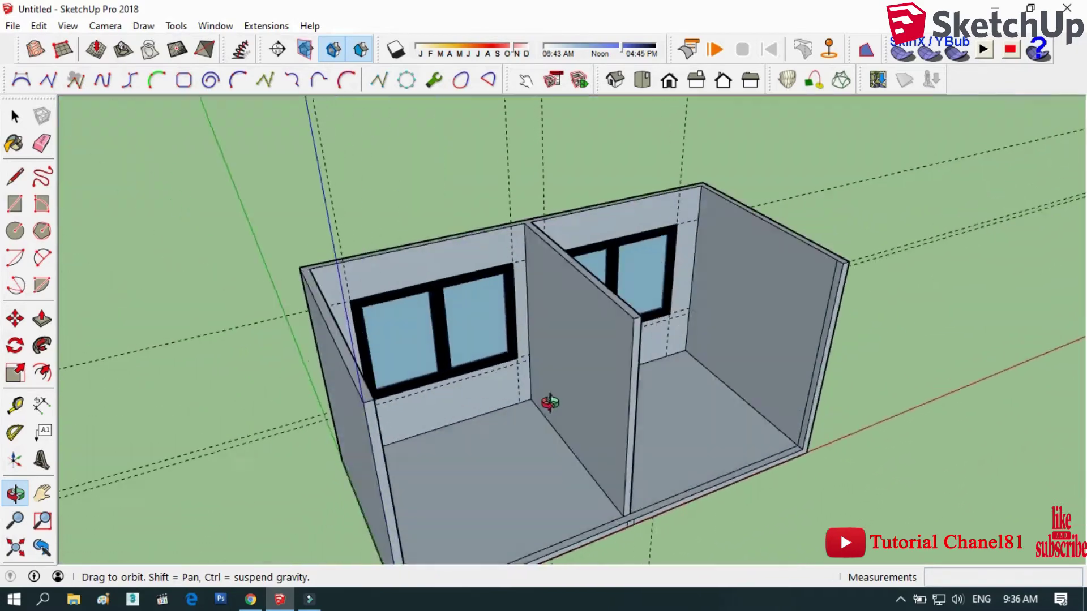
- Select the right room's black-framed window
key("space")
scroll(632, 253, "up", 5)
left_click(603, 256)
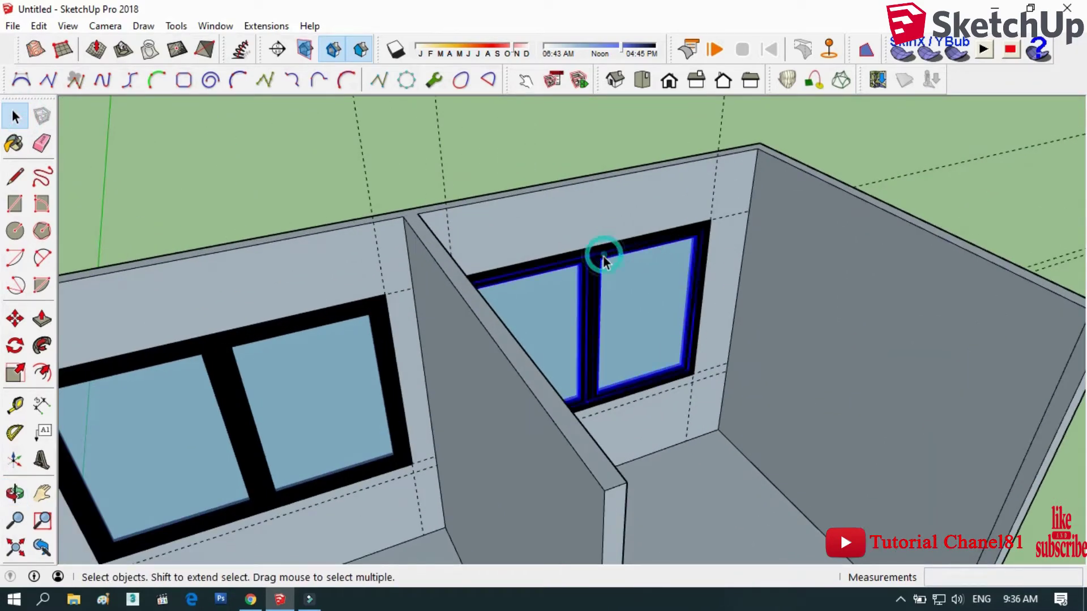
left_click(611, 207)
scroll(611, 208, "up", 3)
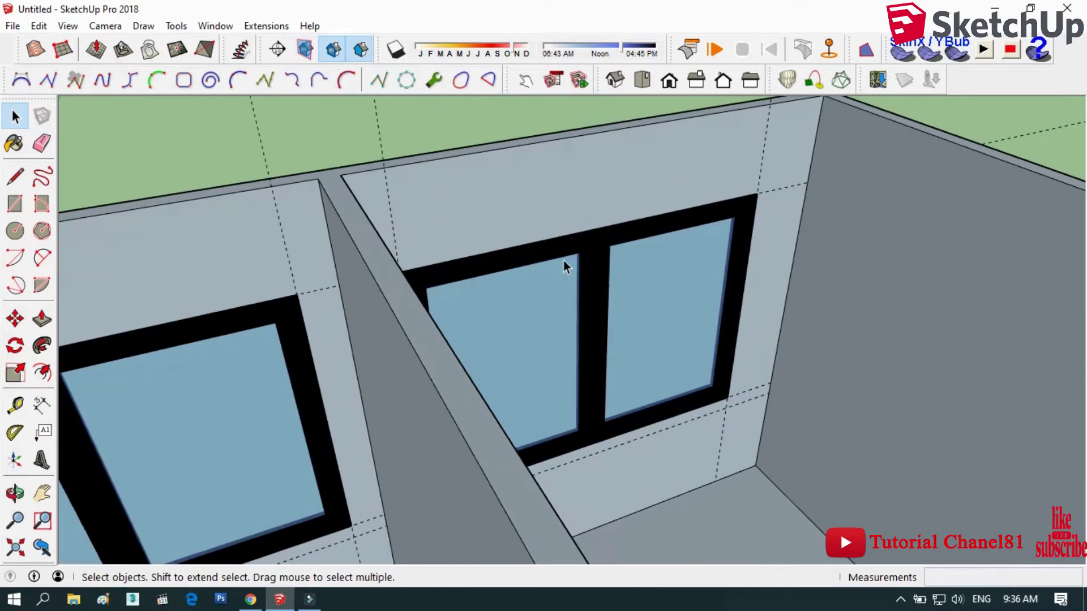
left_click(557, 245)
scroll(561, 249, "up", 3)
scroll(558, 248, "down", 5)
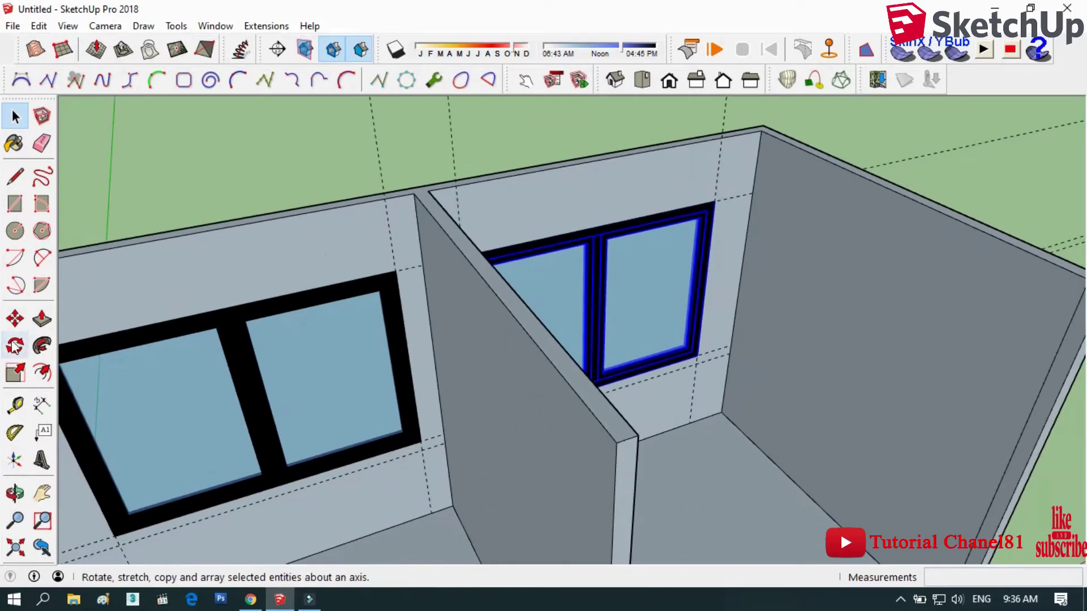
- Copy the window with Move+Ctrl so the copy floats above the room
left_click(15, 319)
scroll(192, 180, "up", 2)
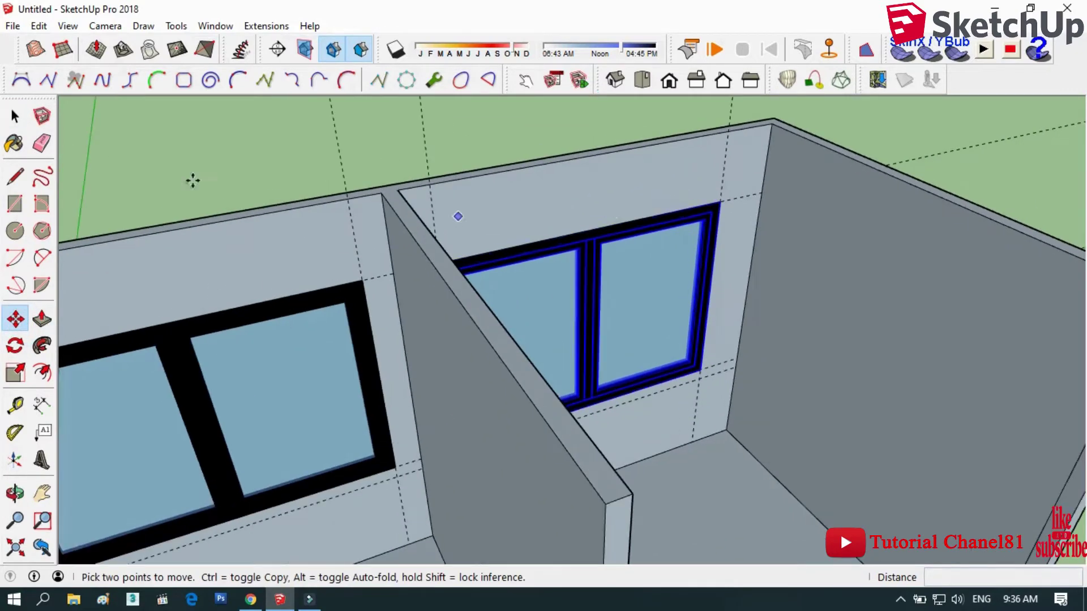
key("ctrl")
left_click(720, 202)
scroll(413, 425, "down", 2)
scroll(588, 150, "down", 2)
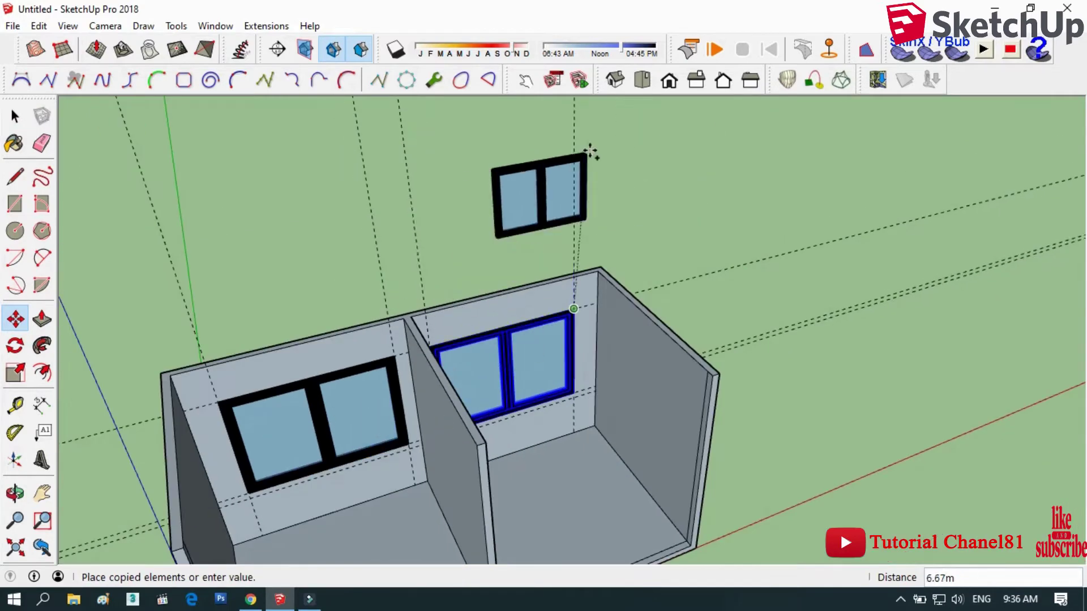
left_click(574, 146)
- Make the floating window copy its own group
left_click(16, 493)
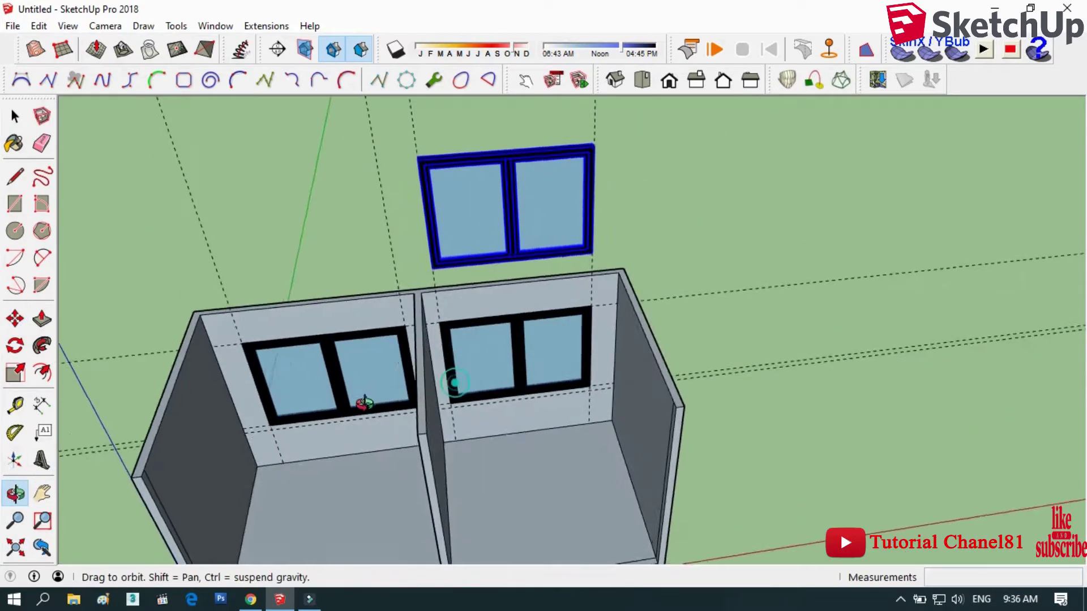
mouse_move(359, 400)
left_mouse_down()
mouse_move(497, 357)
mouse_move(469, 359)
mouse_move(499, 380)
left_mouse_up()
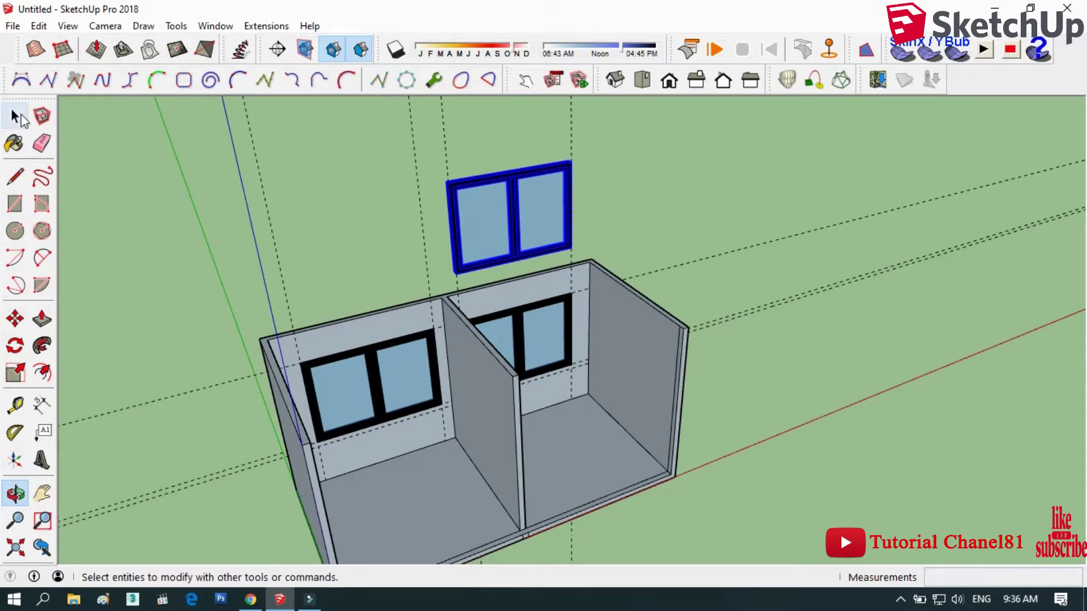
left_click(15, 117)
right_click(493, 206)
left_click(529, 170)
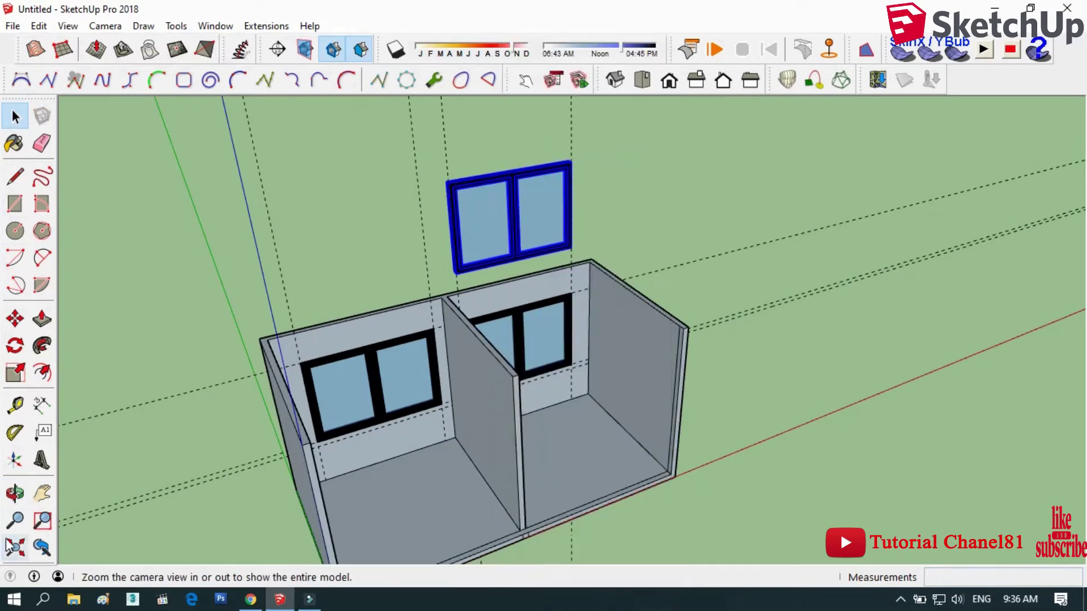
- Orbit in close to inspect the partition wall from two sides
left_click(15, 493)
left_click_drag(150, 425, 502, 443)
scroll(502, 444, "up", 3)
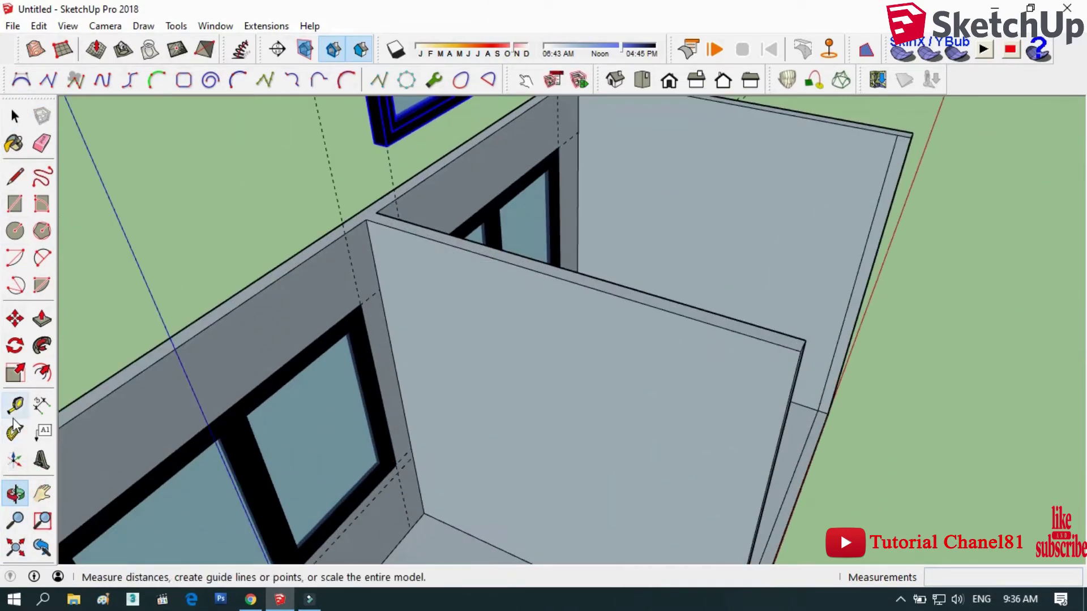
left_click(15, 407)
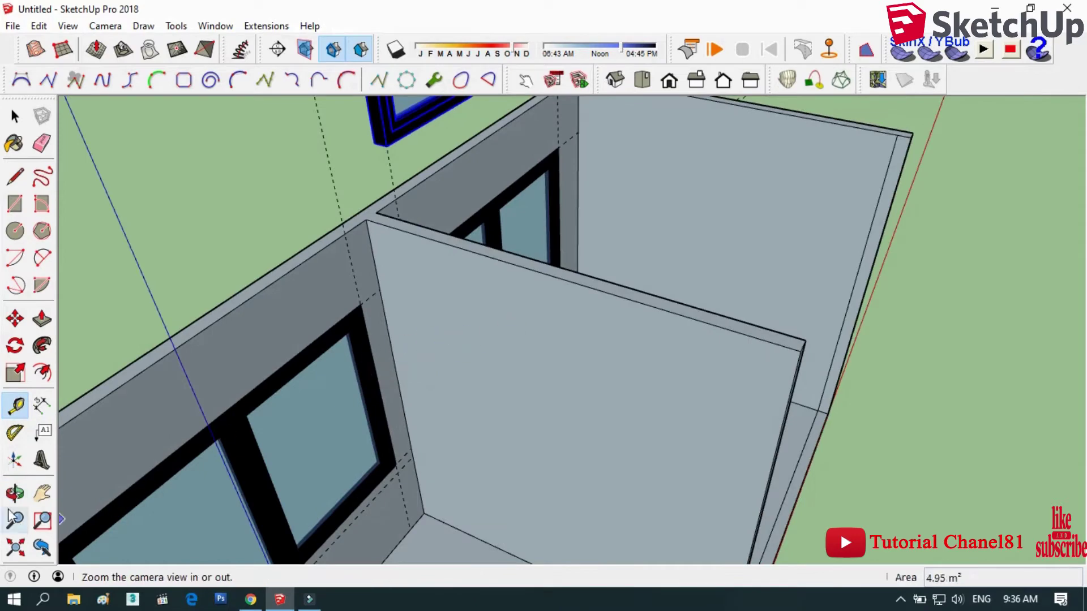
left_click(16, 493)
left_click_drag(279, 431, 389, 417)
- Move the window group down beside the side wall
scroll(389, 417, "down", 5)
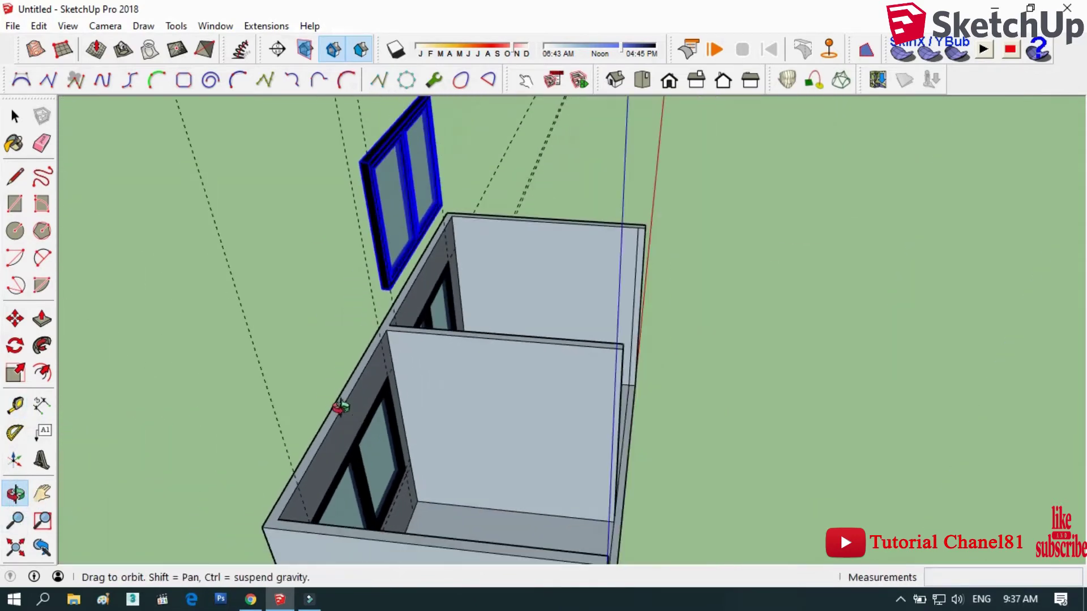
left_click(15, 116)
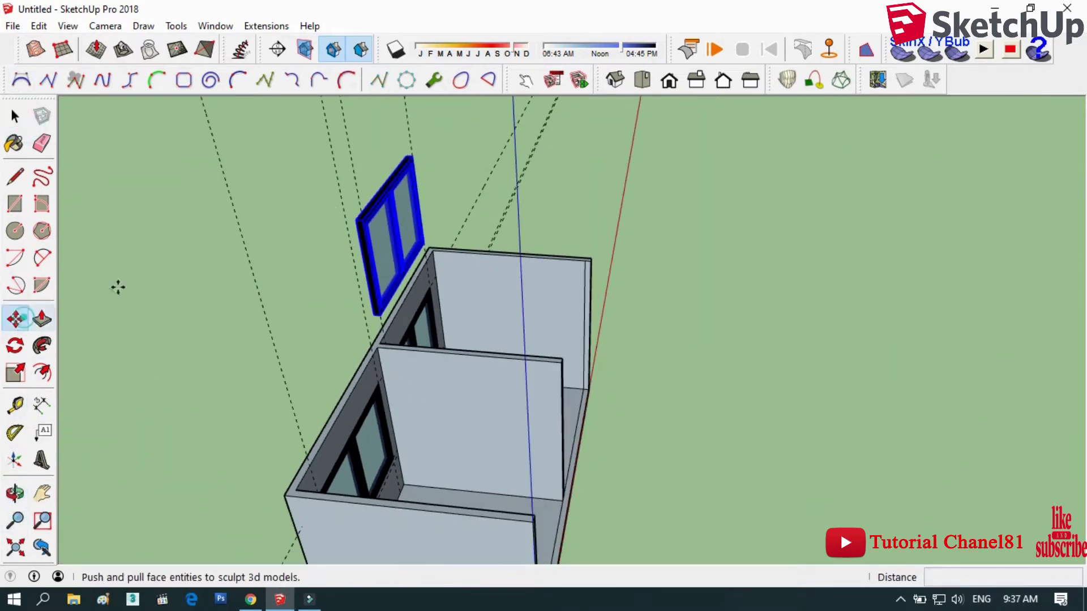
left_click(15, 318)
scroll(368, 220, "up", 2)
scroll(357, 222, "up", 2)
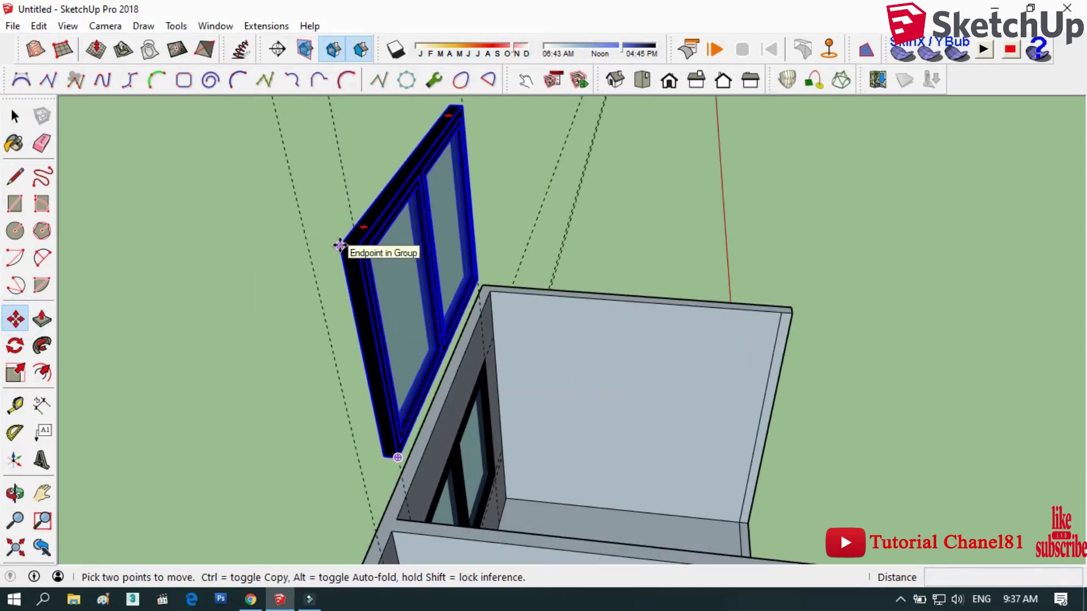
left_click(339, 245)
scroll(407, 537, "down", 2)
left_click(404, 523)
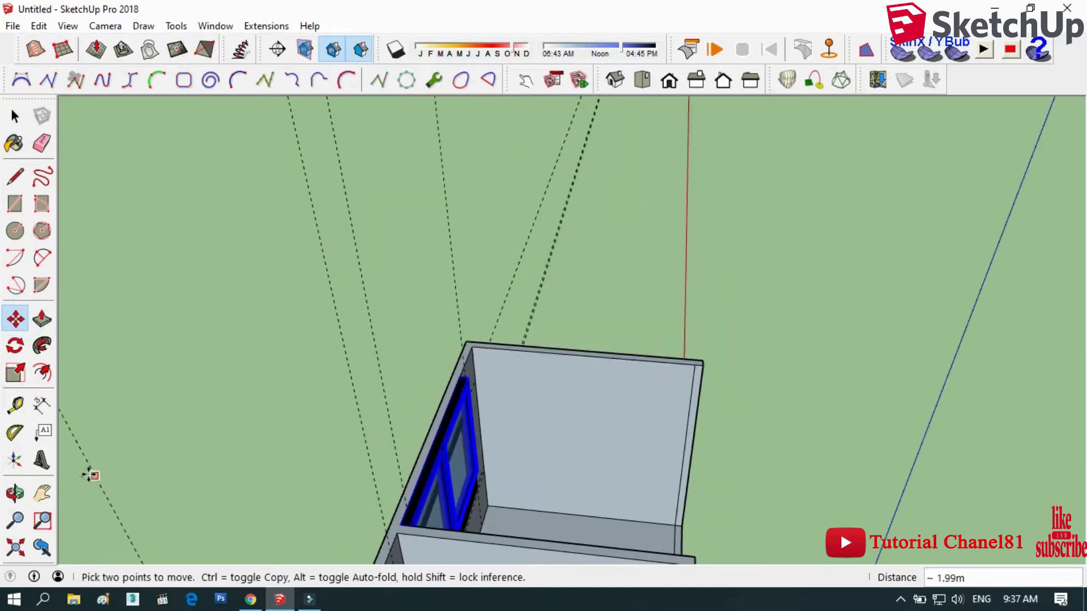
- Rotate the window copy 90° about its corner
left_click(15, 345)
scroll(402, 515, "up", 2)
scroll(407, 511, "up", 1)
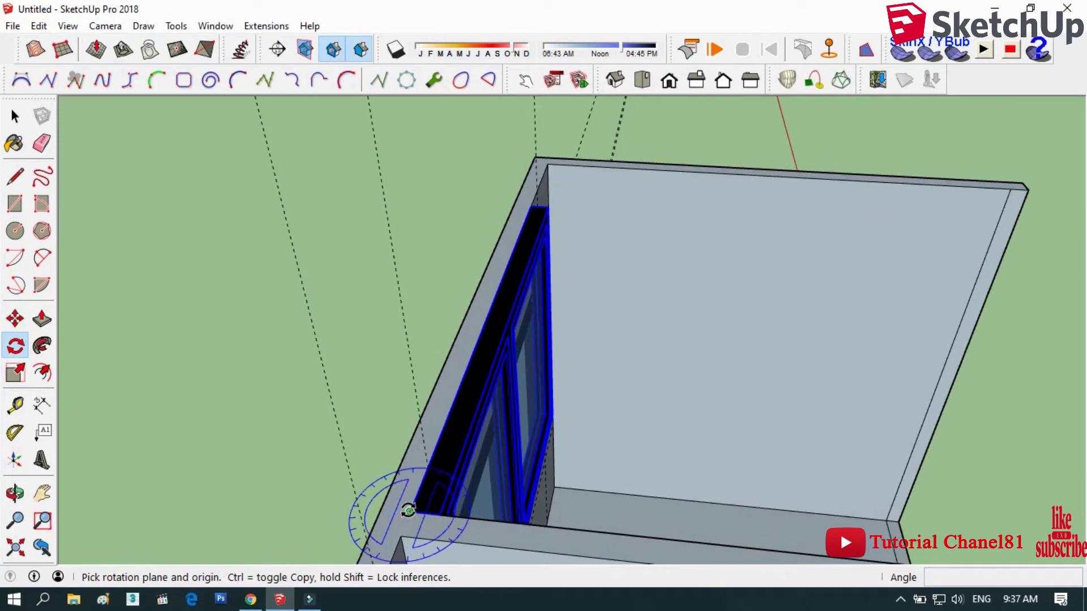
left_click(407, 511)
left_click(421, 484)
left_click(458, 514)
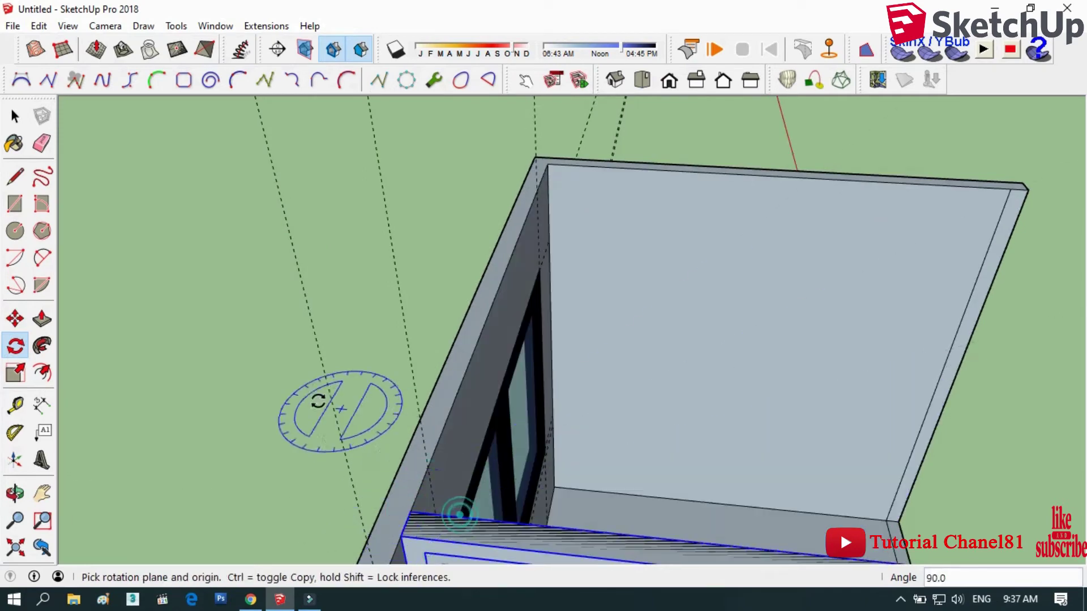
scroll(318, 402, "down", 2)
scroll(546, 388, "up", 1)
scroll(509, 405, "up", 2)
scroll(492, 369, "down", 2)
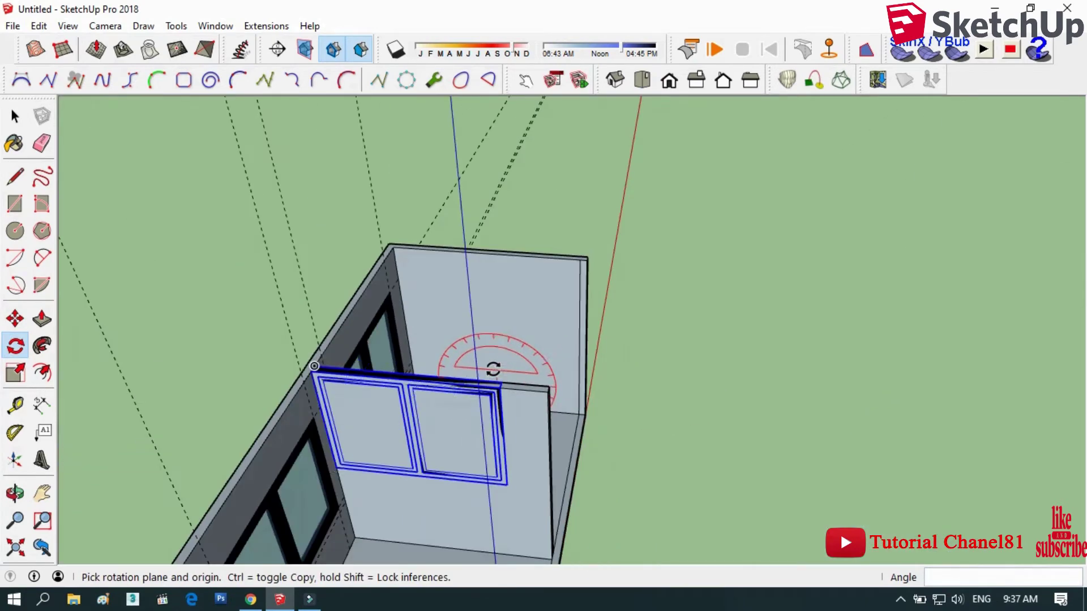
- Move the rotated window flat onto the partition wall face
left_click(16, 319)
scroll(348, 400, "up", 3)
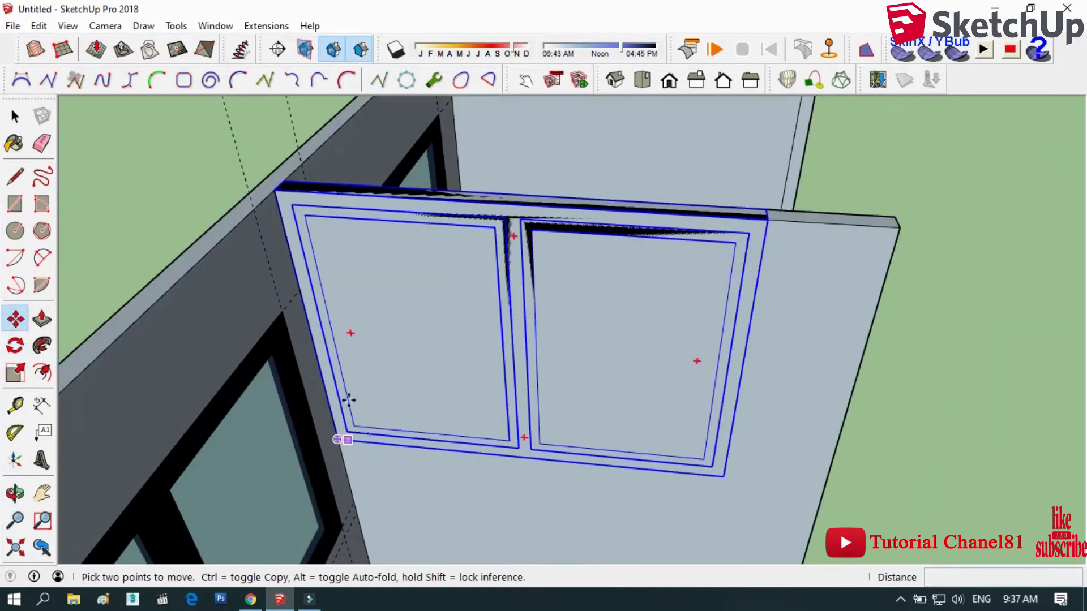
scroll(378, 468, "down", 1)
scroll(306, 352, "up", 3)
scroll(317, 396, "down", 2)
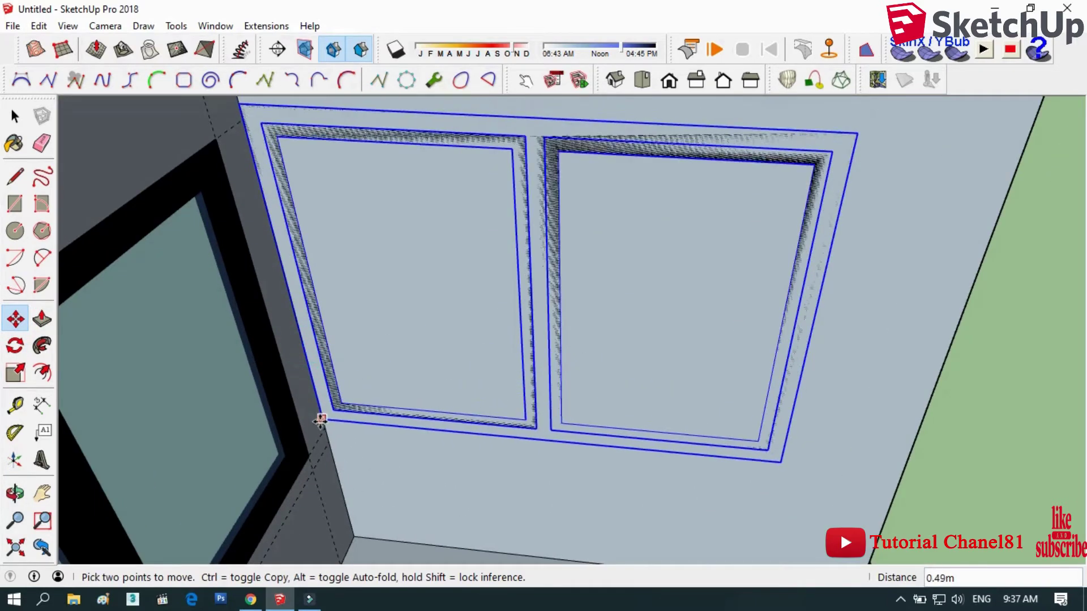
scroll(345, 439, "down", 3)
left_click(24, 120)
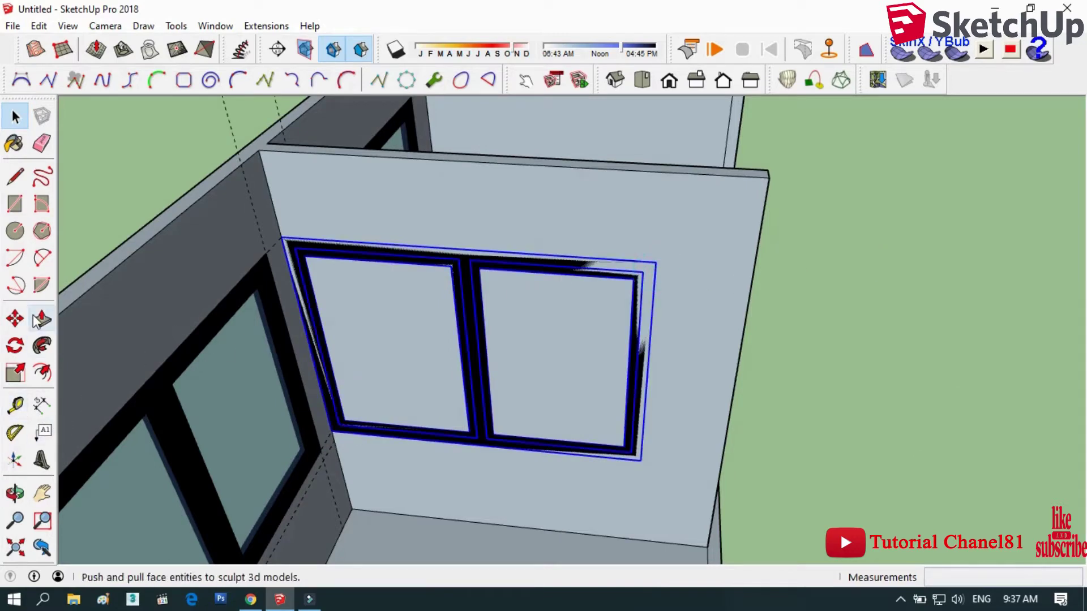
- Scale the window wider along its length to fit the partition wall
left_click(15, 375)
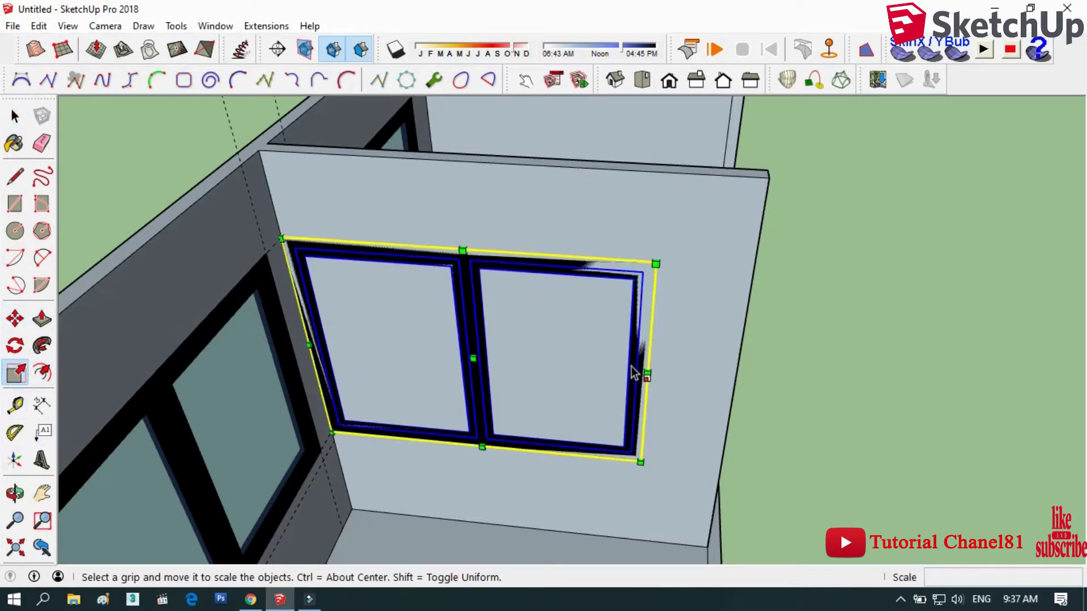
scroll(647, 386, "up", 2)
left_click_drag(649, 373, 799, 192)
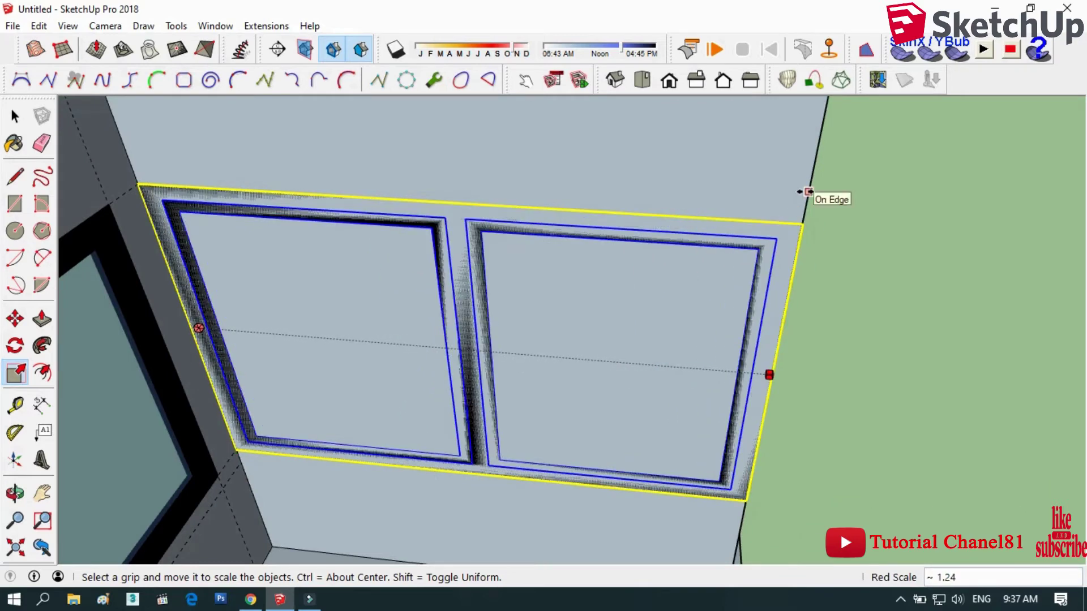
scroll(606, 243, "down", 3)
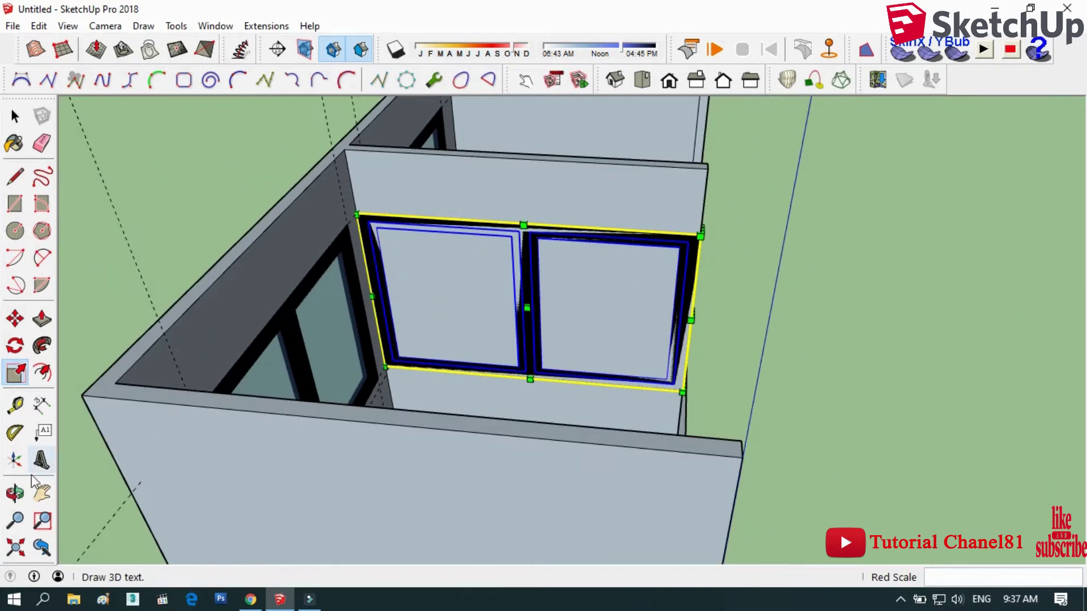
left_click(16, 492)
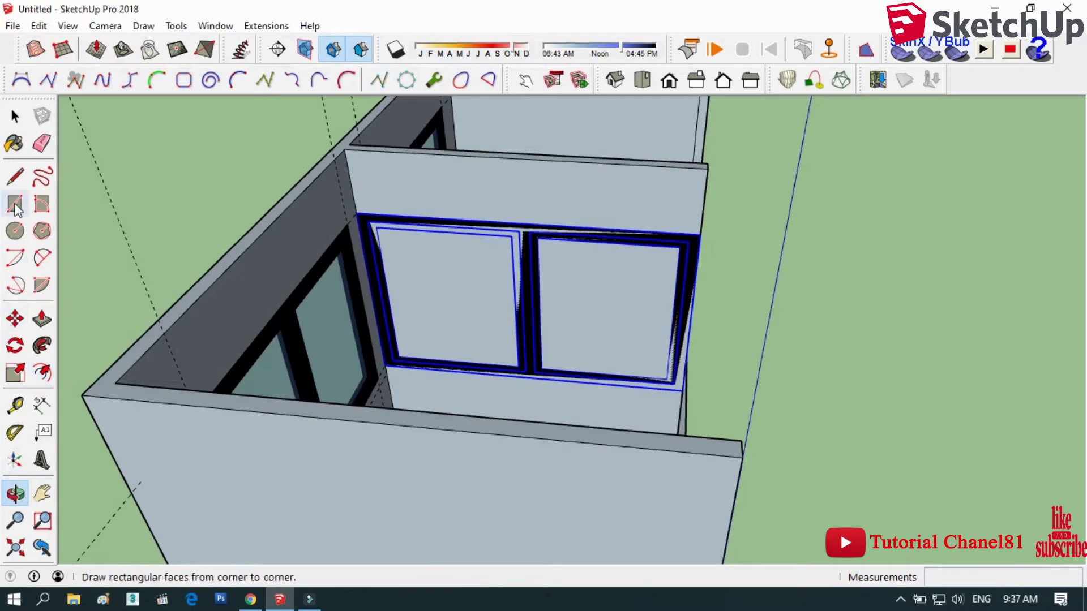
- Draw a rectangle pane across the window opening and push it 0.10 m
left_click(16, 204)
left_click(356, 213)
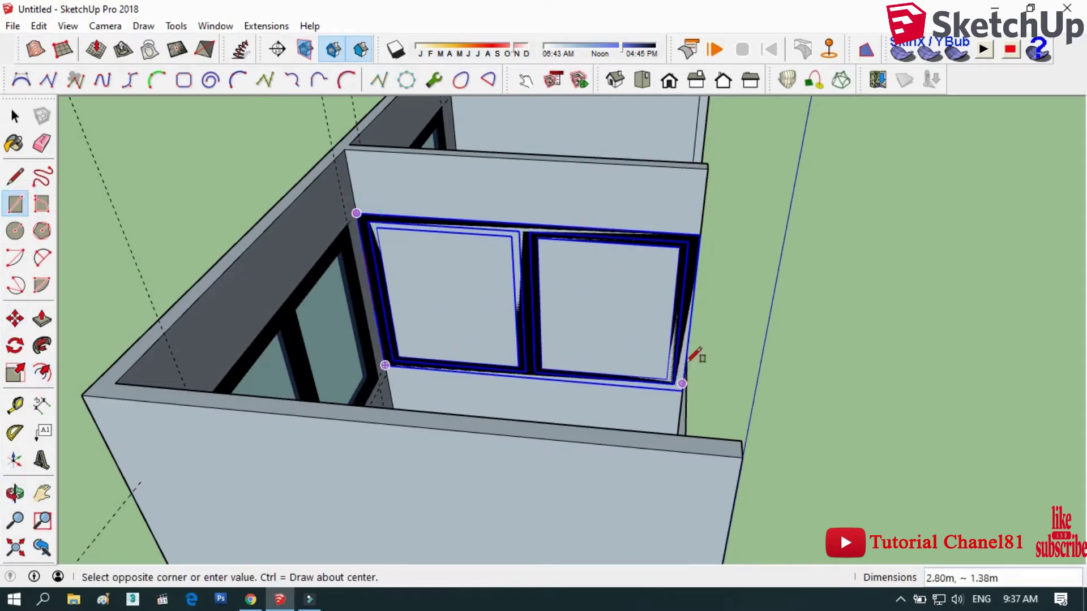
left_click(685, 389)
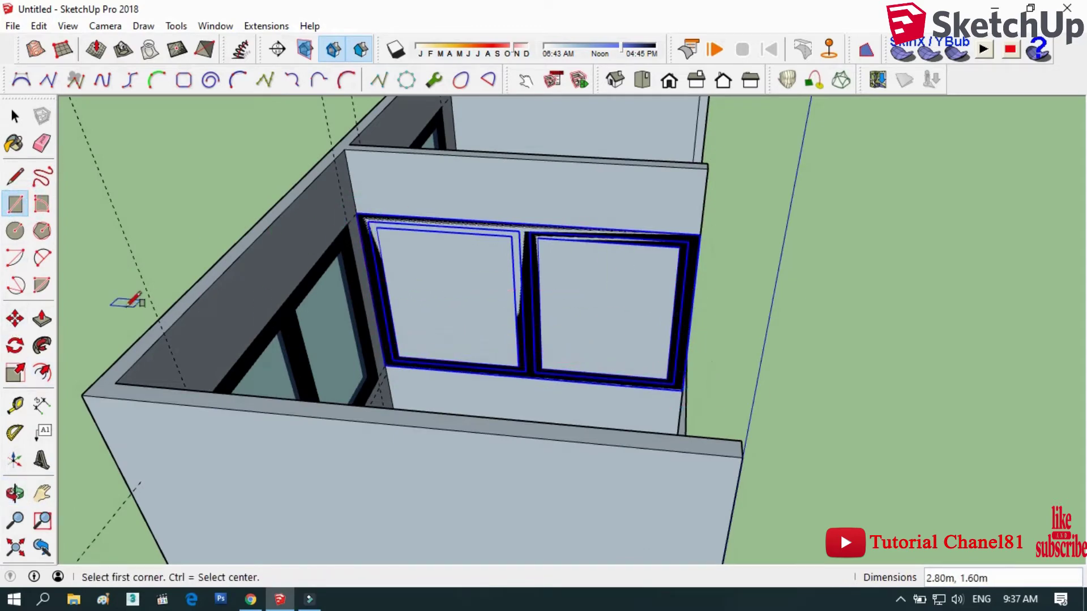
left_click(42, 319)
left_click(405, 274)
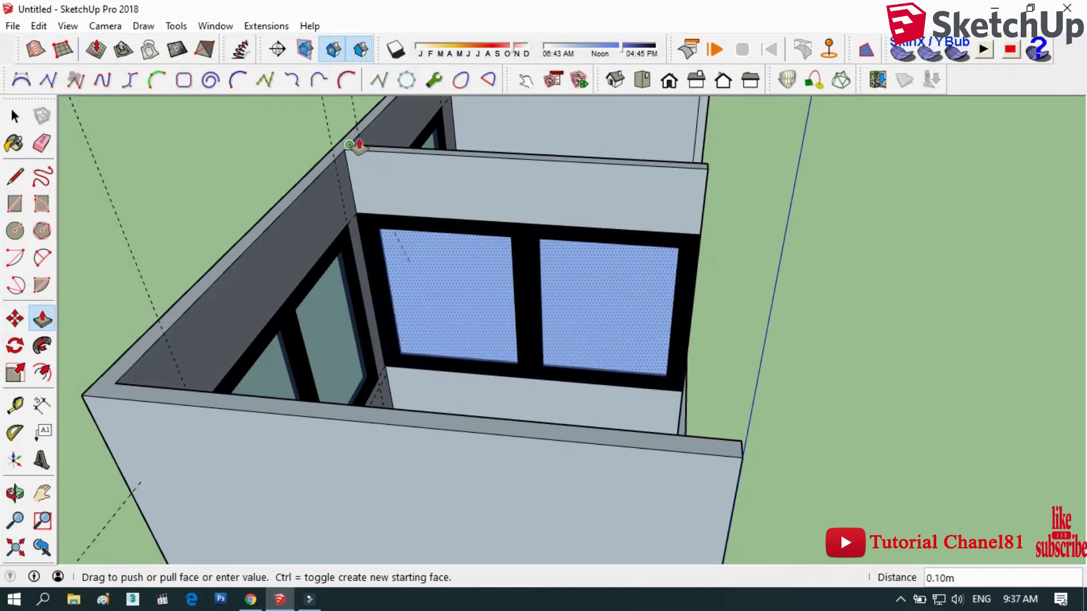
left_click(15, 494)
mouse_move(364, 317)
left_mouse_down()
mouse_move(492, 278)
mouse_move(487, 253)
left_mouse_up()
scroll(487, 253, "up", 3)
- Place a guide line on the wall just below the window
left_click(515, 294)
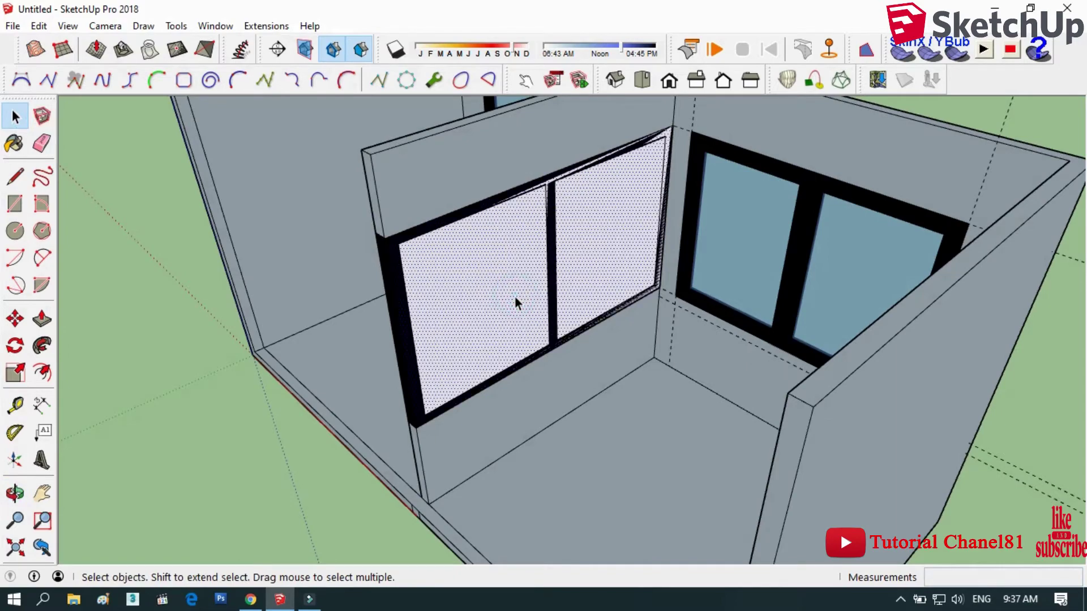
left_click(15, 492)
mouse_move(364, 393)
left_mouse_down()
mouse_move(599, 439)
mouse_move(497, 283)
mouse_move(654, 345)
mouse_move(405, 439)
mouse_move(393, 371)
left_mouse_up()
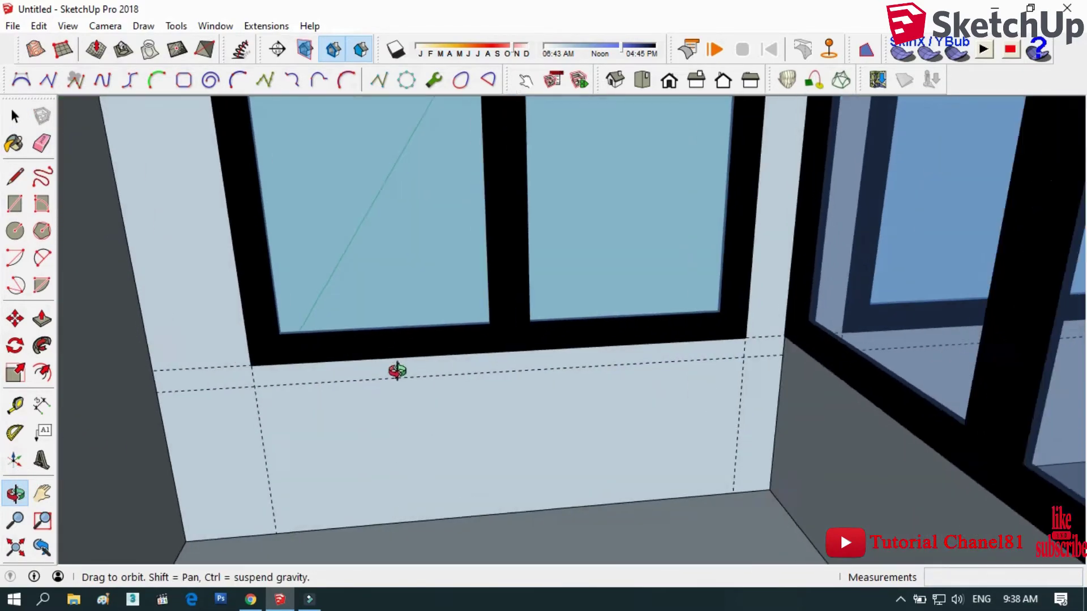
left_click(14, 116)
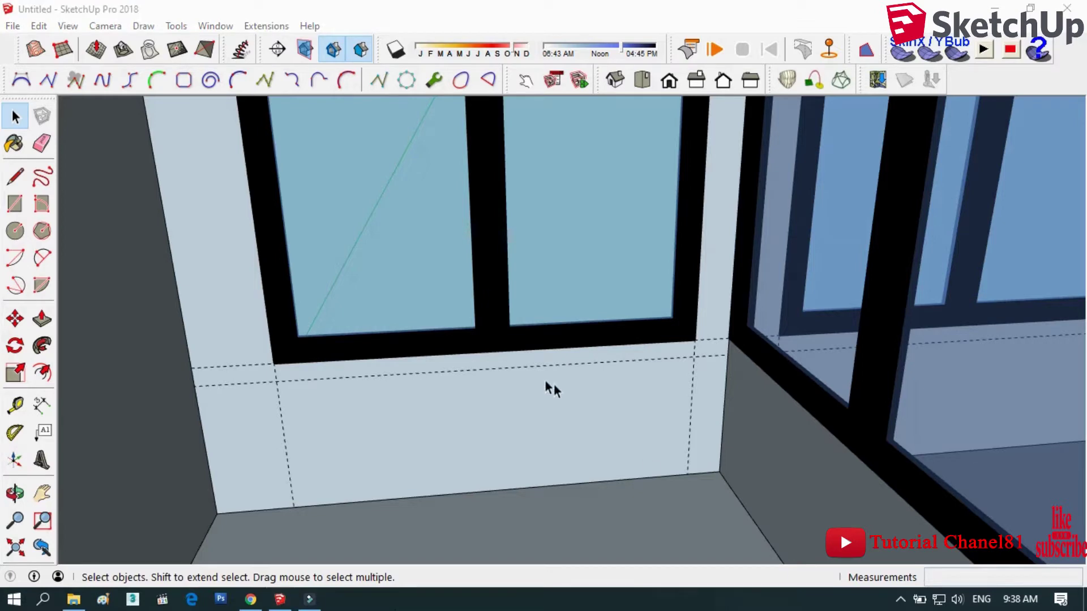
left_click(14, 405)
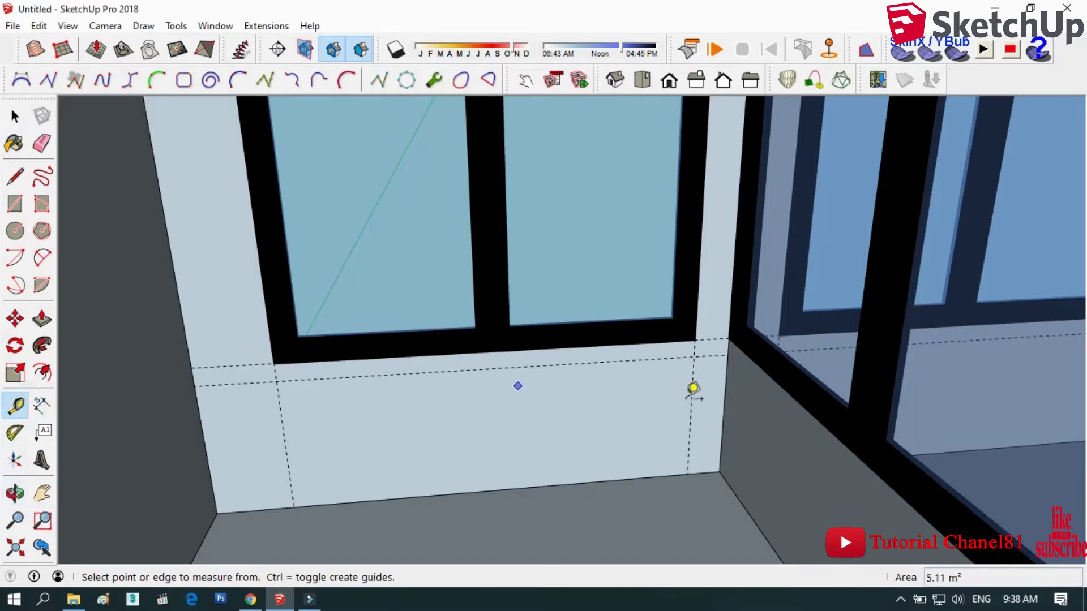
left_click(206, 526)
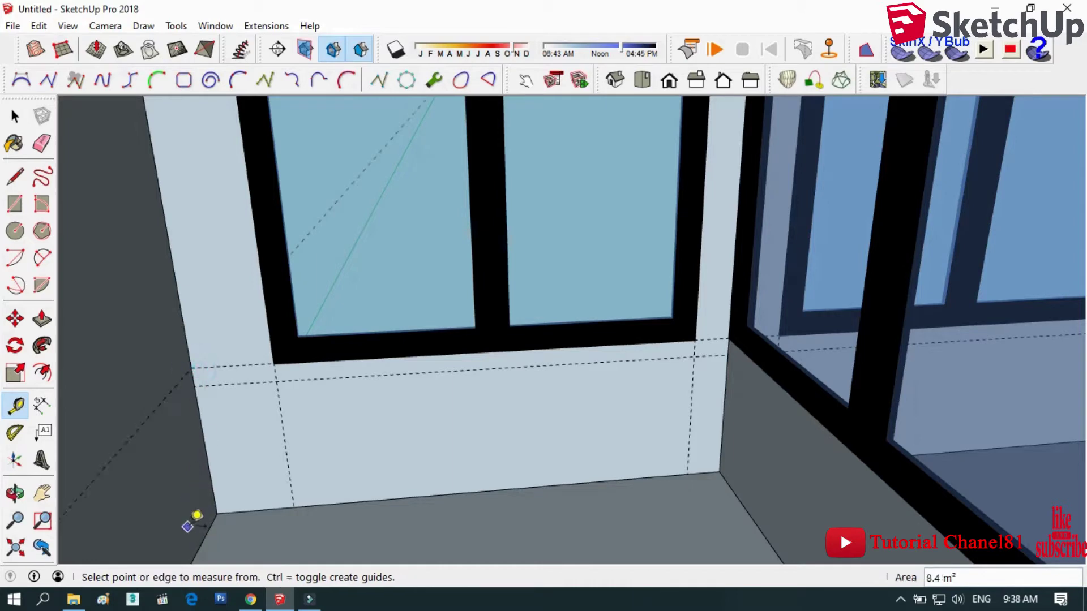
left_click(206, 369)
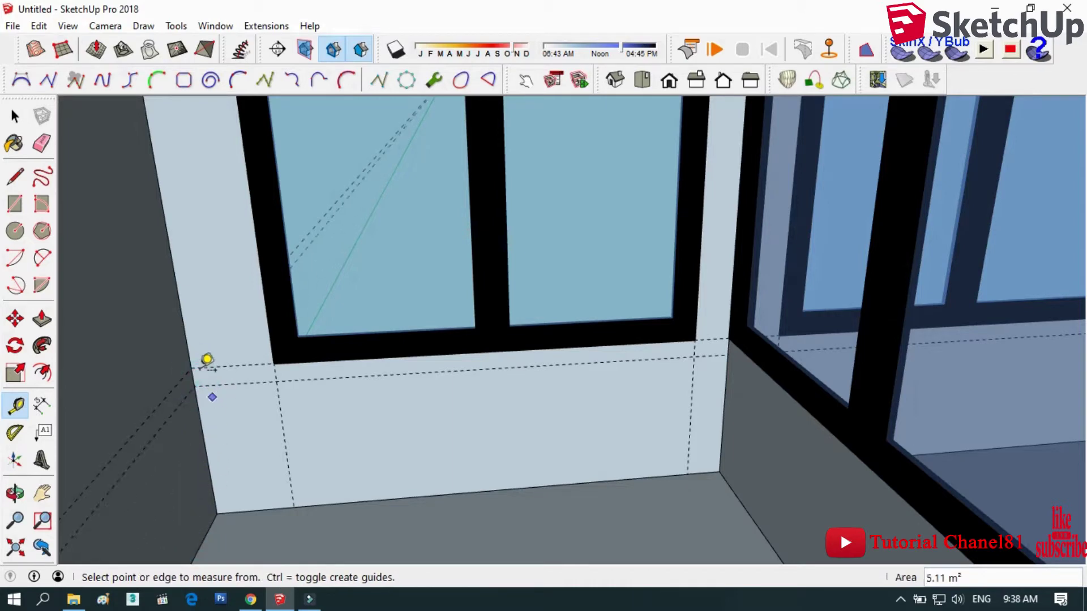
- Draw edges across the wall beneath the window, right end to left corner
left_click(15, 176)
scroll(215, 367, "down", 1)
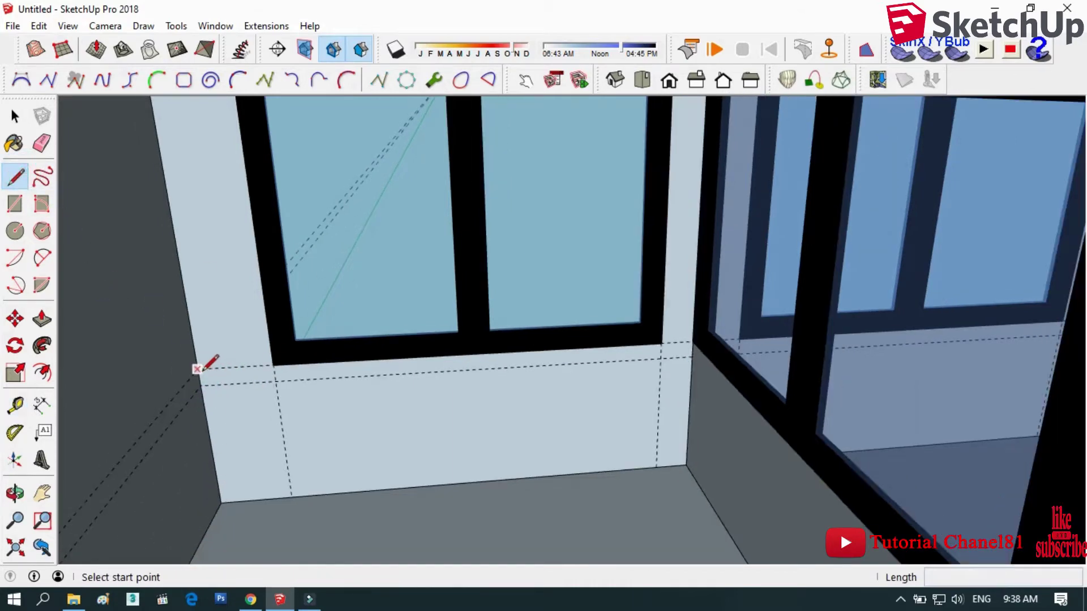
scroll(198, 374, "up", 1)
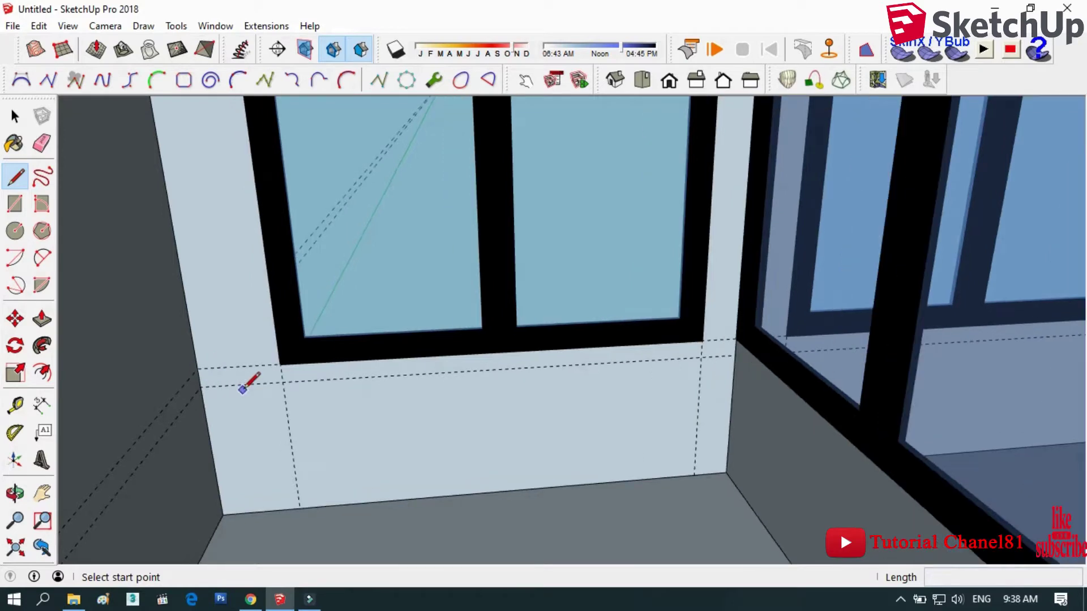
left_click(736, 338)
left_click(199, 369)
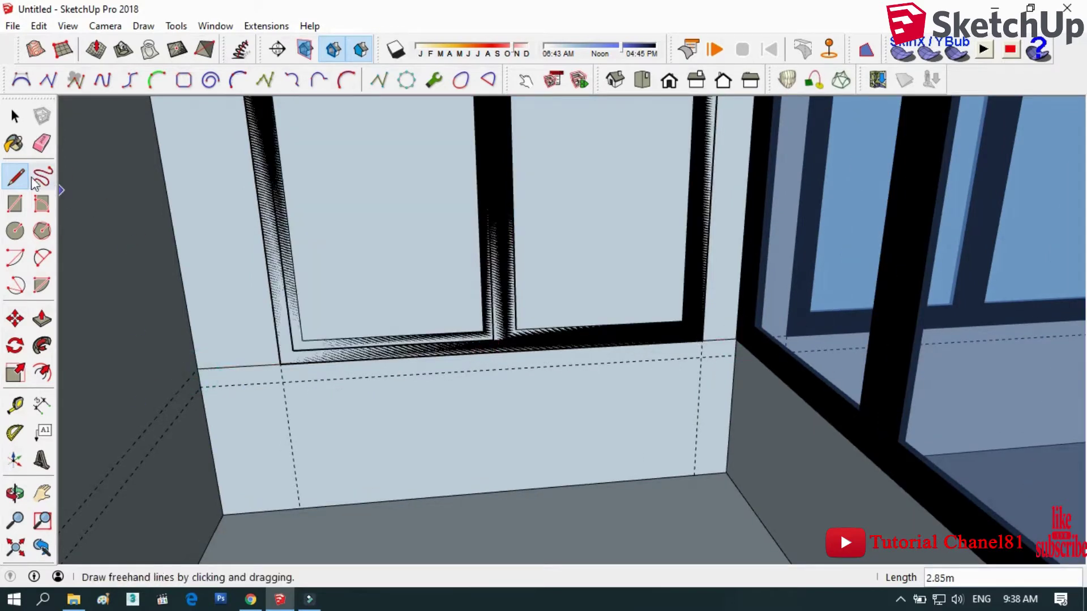
left_click(16, 116)
left_click(402, 220)
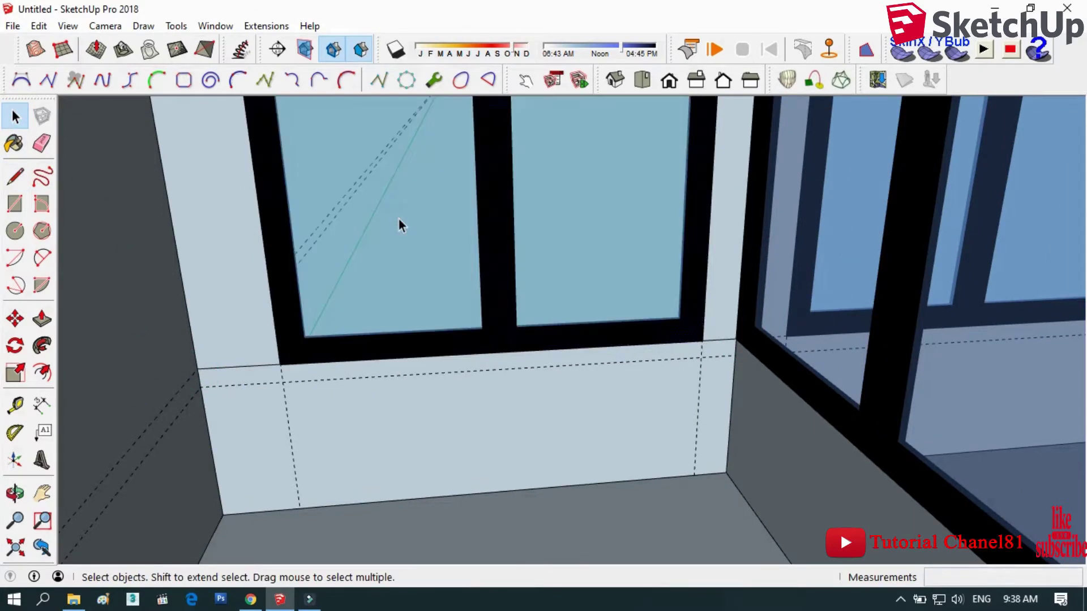
left_click(15, 177)
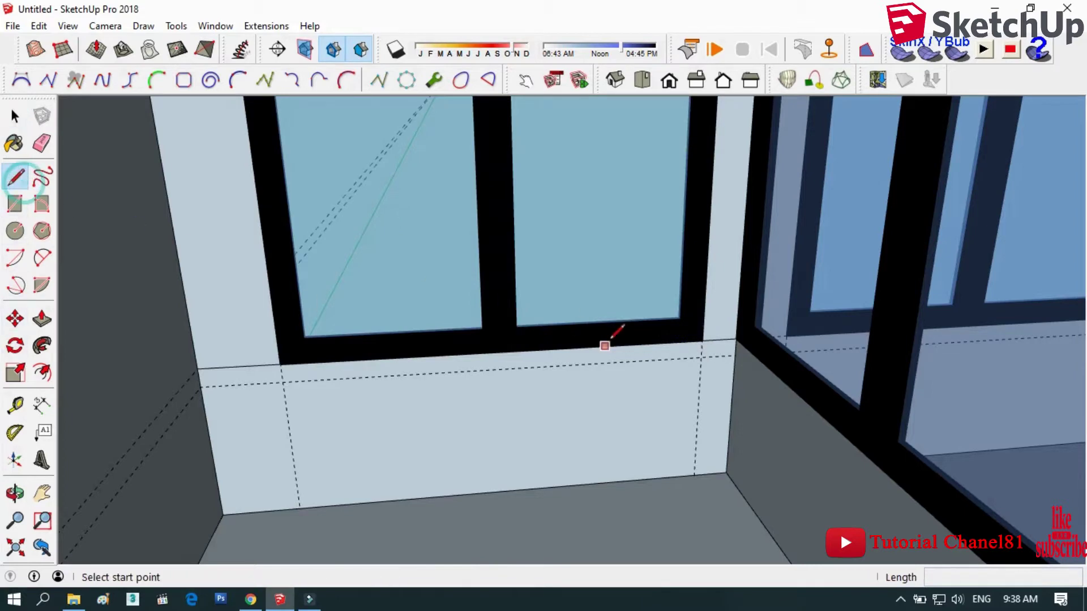
left_click(735, 355)
left_click(201, 385)
- Draw edges down the adjoining left wall to the floor
left_click(197, 369)
scroll(226, 334, "down", 3)
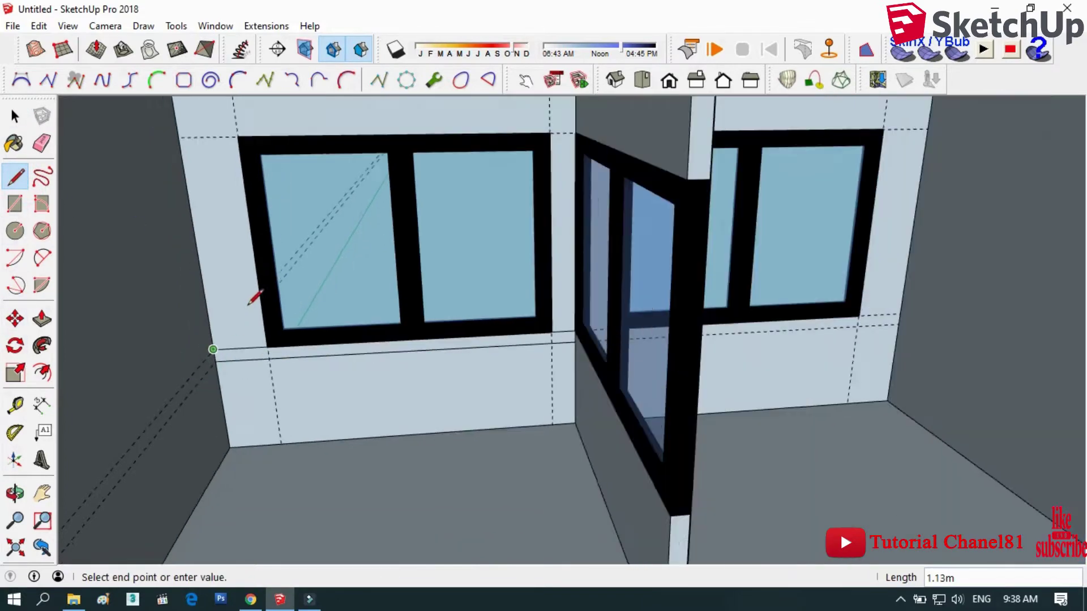
scroll(253, 296, "down", 3)
scroll(119, 457, "up", 3)
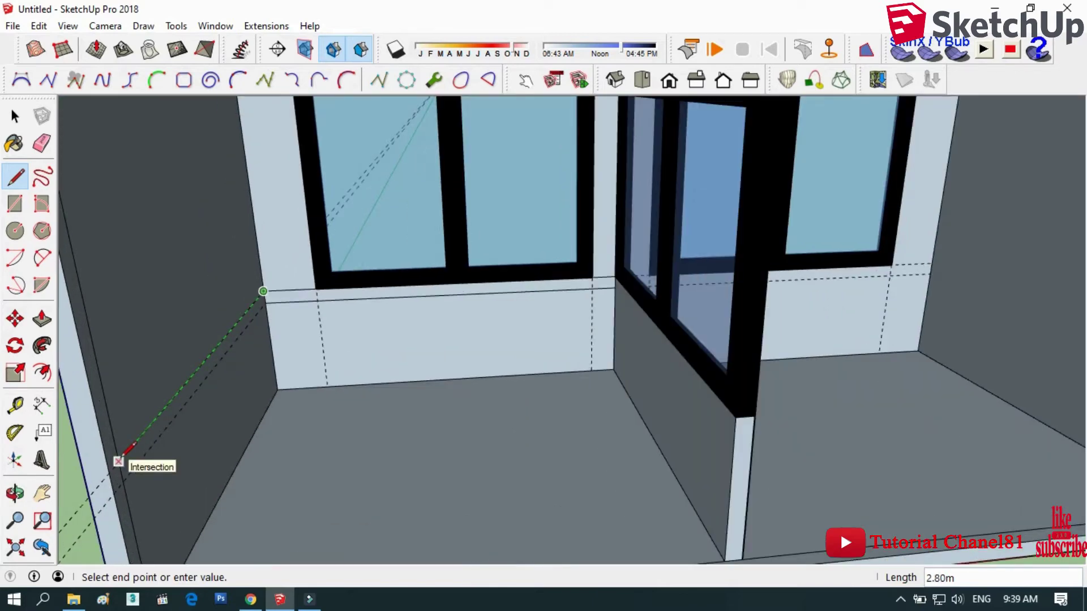
left_click(118, 460)
left_click(264, 303)
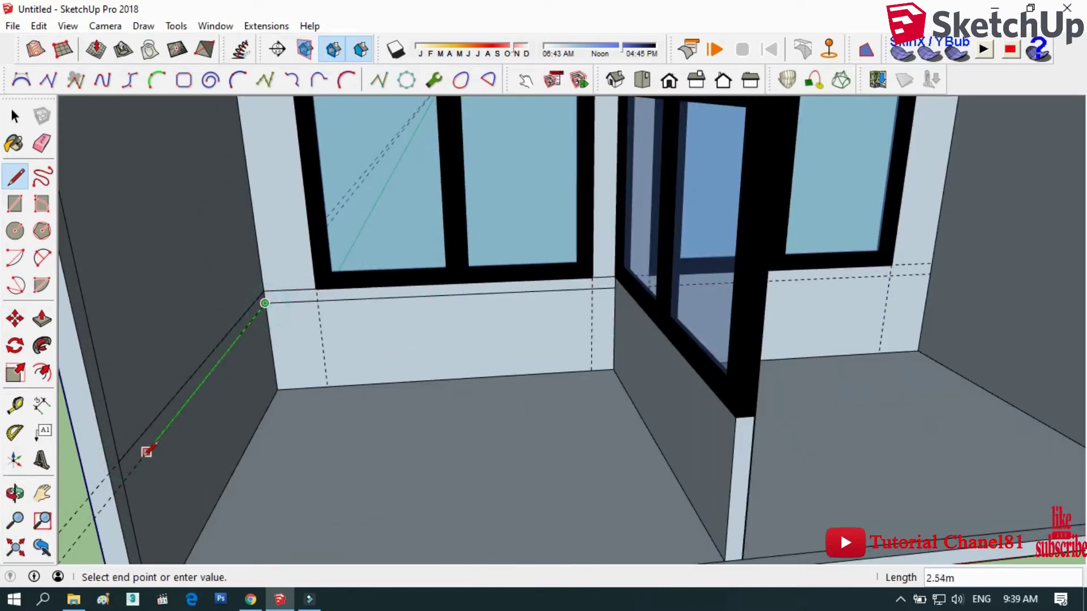
left_click(118, 461)
scroll(210, 325, "up", 2)
- Raise the left-wall strip into a curb and extrude the window-wall strip 0.60 m
key("p")
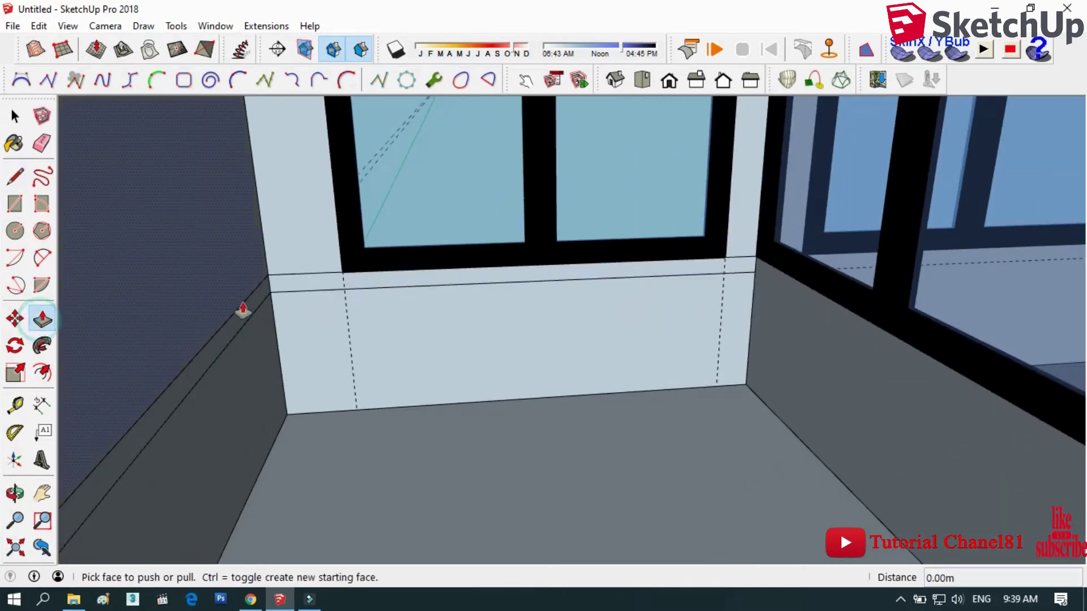
left_click(249, 314)
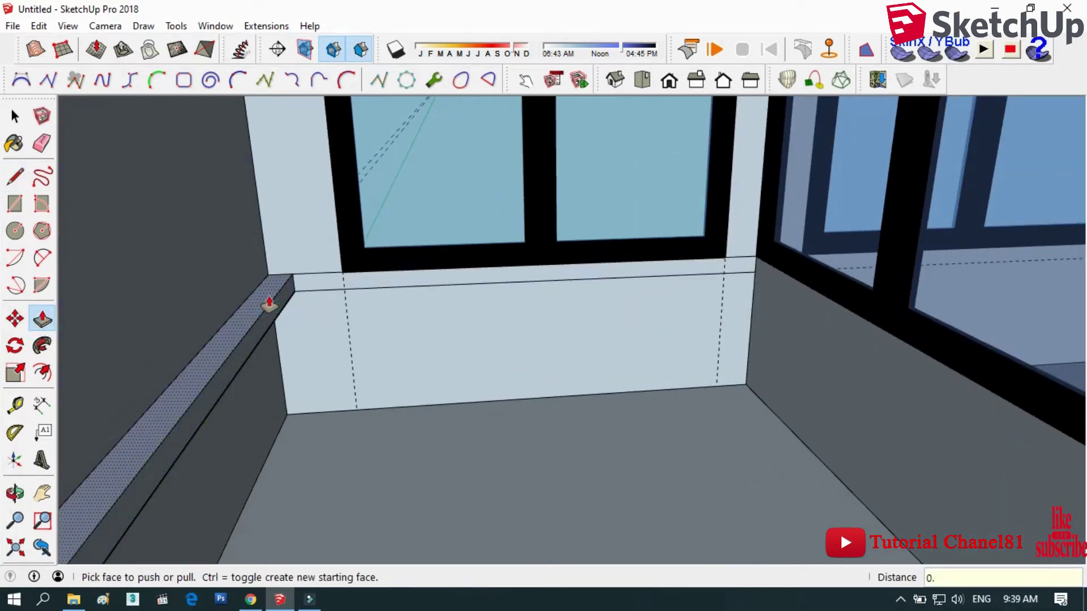
left_click(269, 304)
left_click(379, 303)
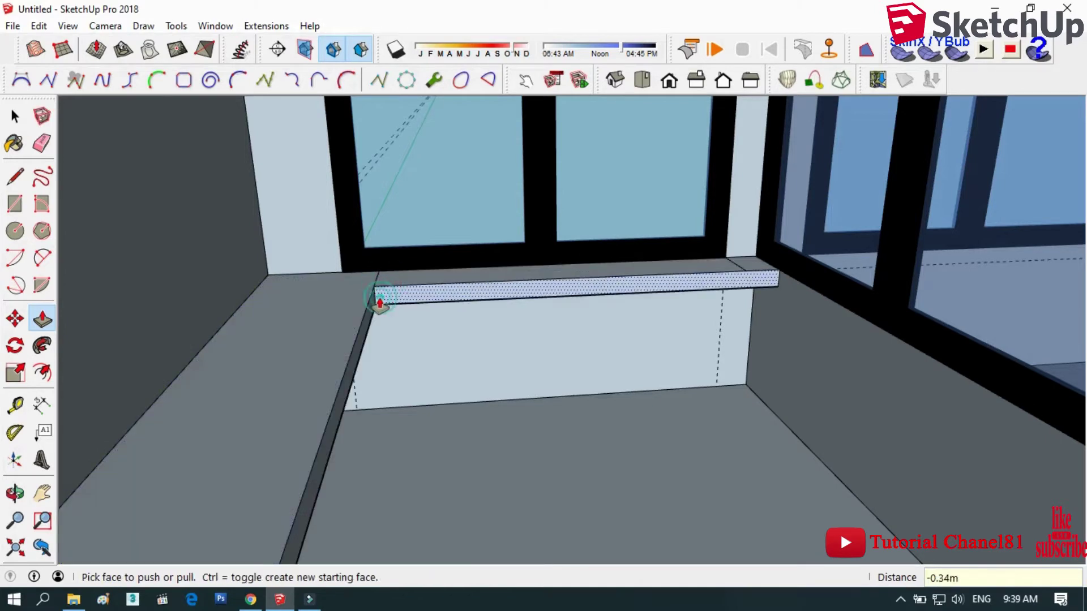
key("Return")
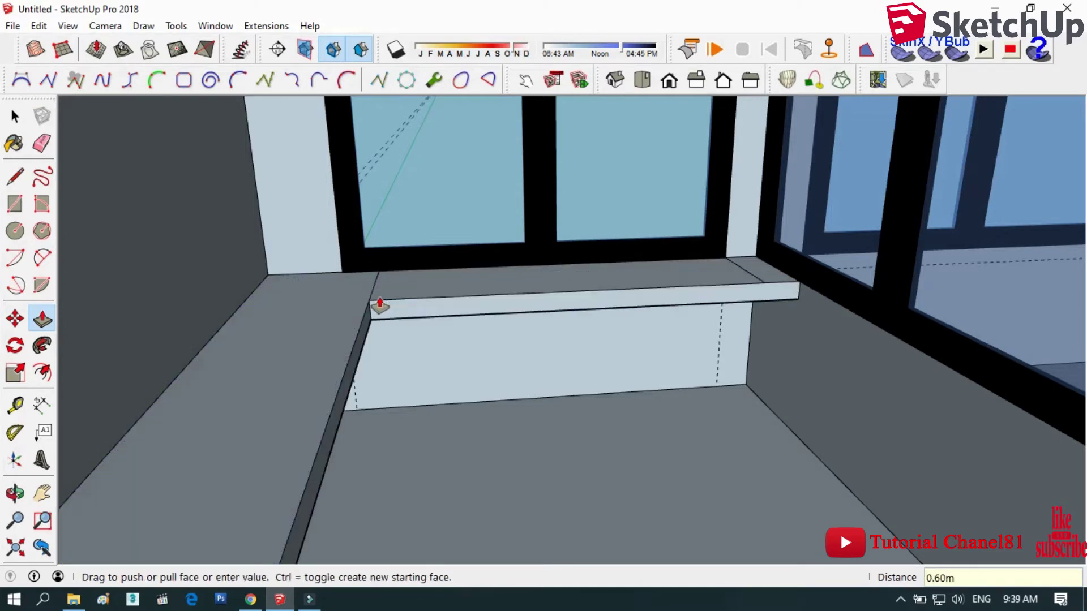
left_click(15, 493)
mouse_move(461, 257)
left_mouse_down()
mouse_move(431, 334)
mouse_move(102, 245)
left_mouse_up()
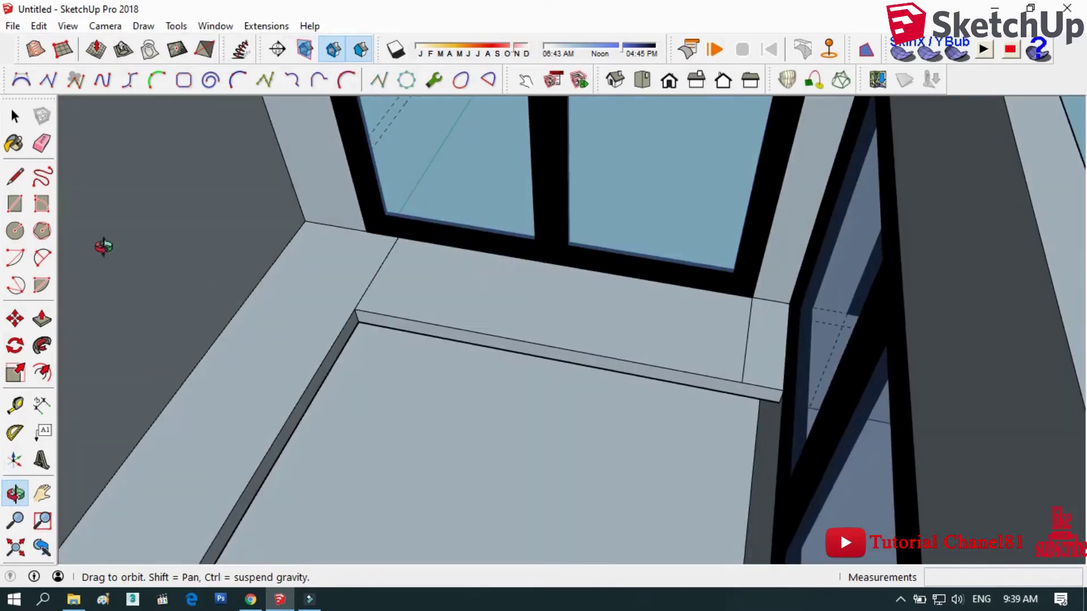
- In front view, place a 0.07 m guide from the ledge's right corner
key("F4")
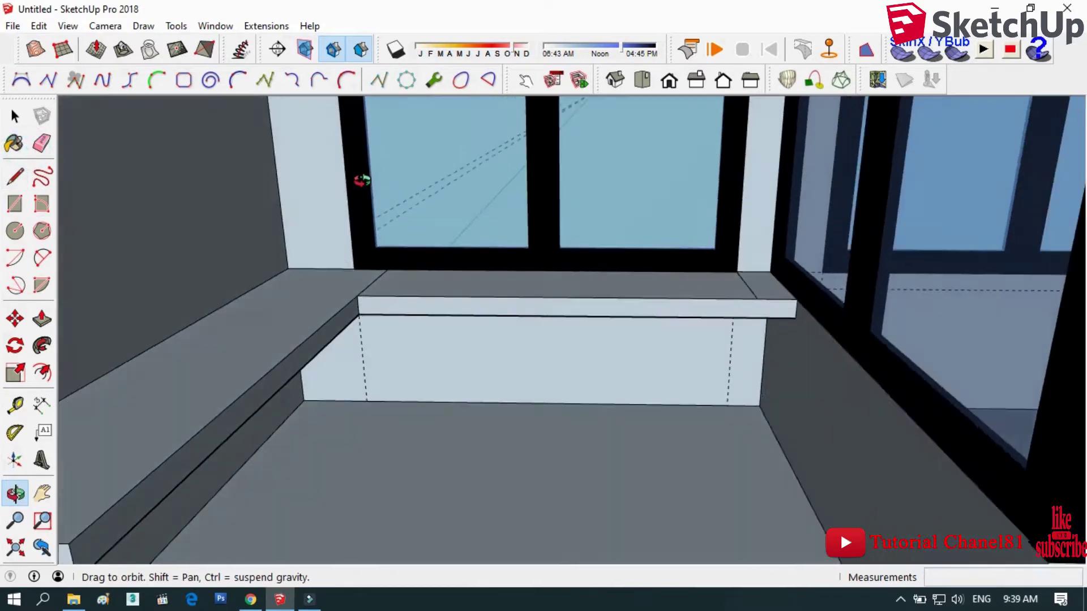
left_click_drag(466, 236, 93, 340)
left_click(15, 404)
scroll(793, 281, "up", 3)
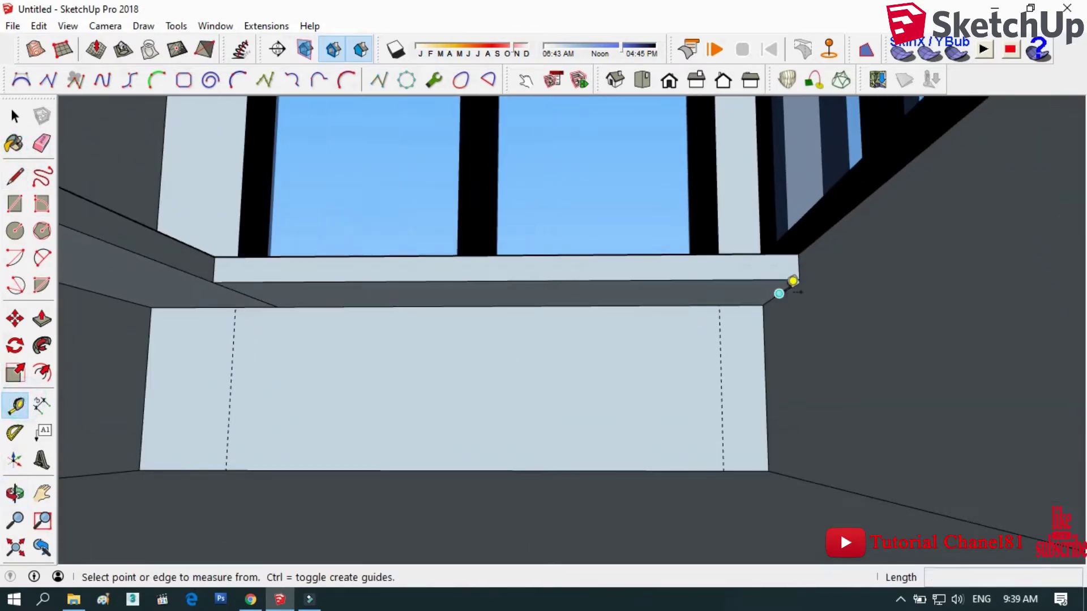
left_click(794, 281)
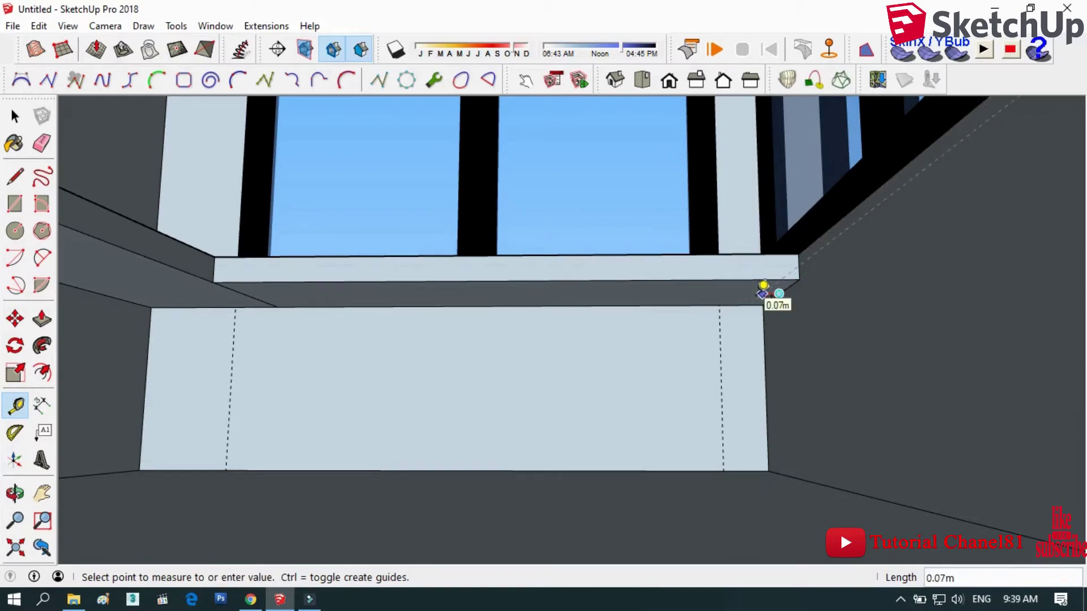
key("Escape")
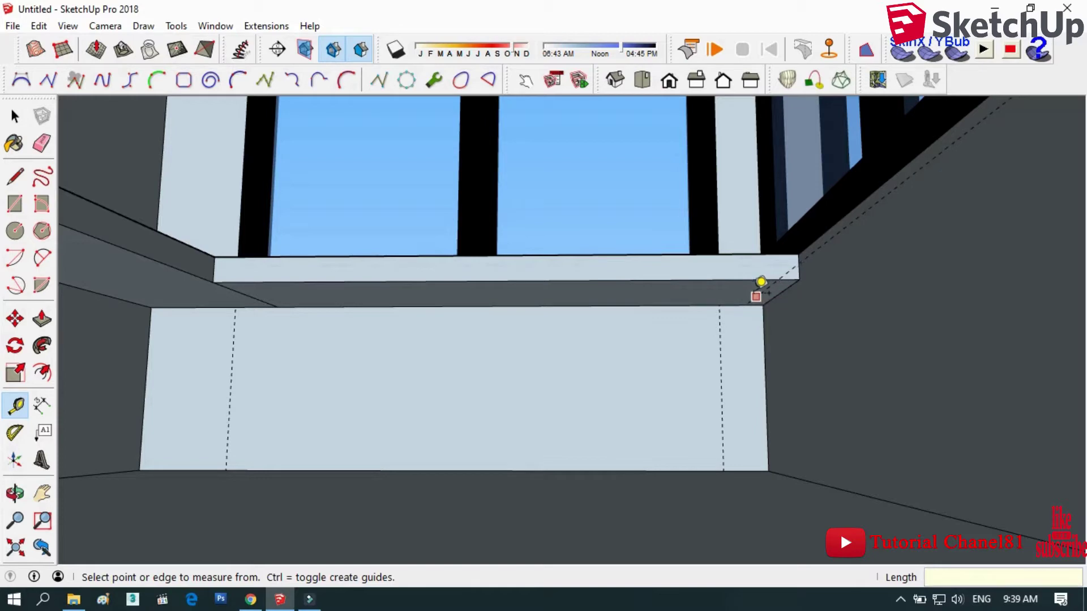
- Close the ledge's right end face and push it down 0.75 m into a post
left_click(15, 177)
left_click(779, 271)
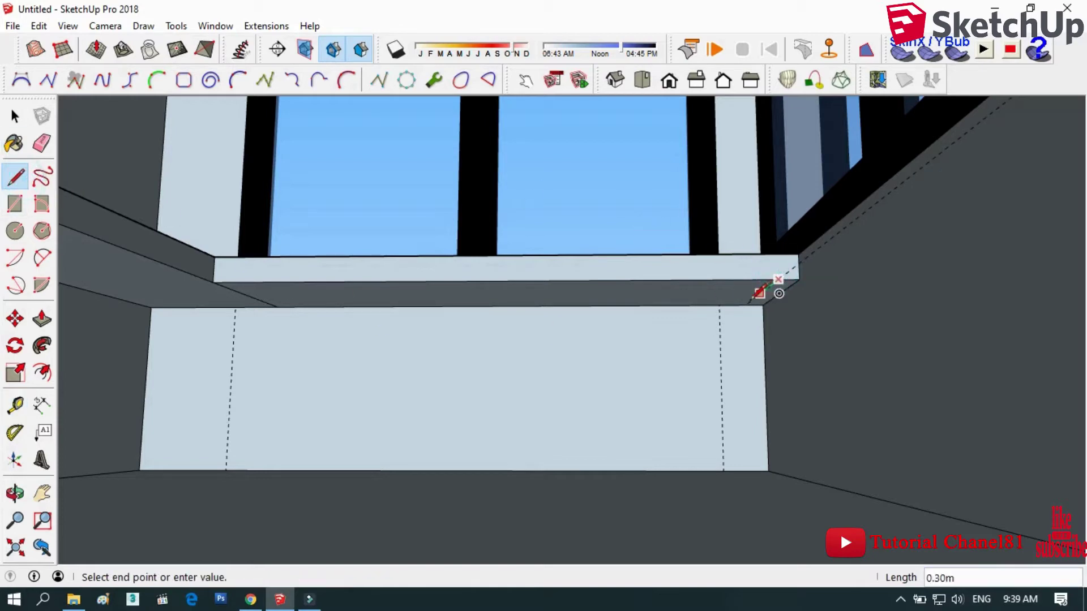
left_click(763, 306)
left_click(40, 332)
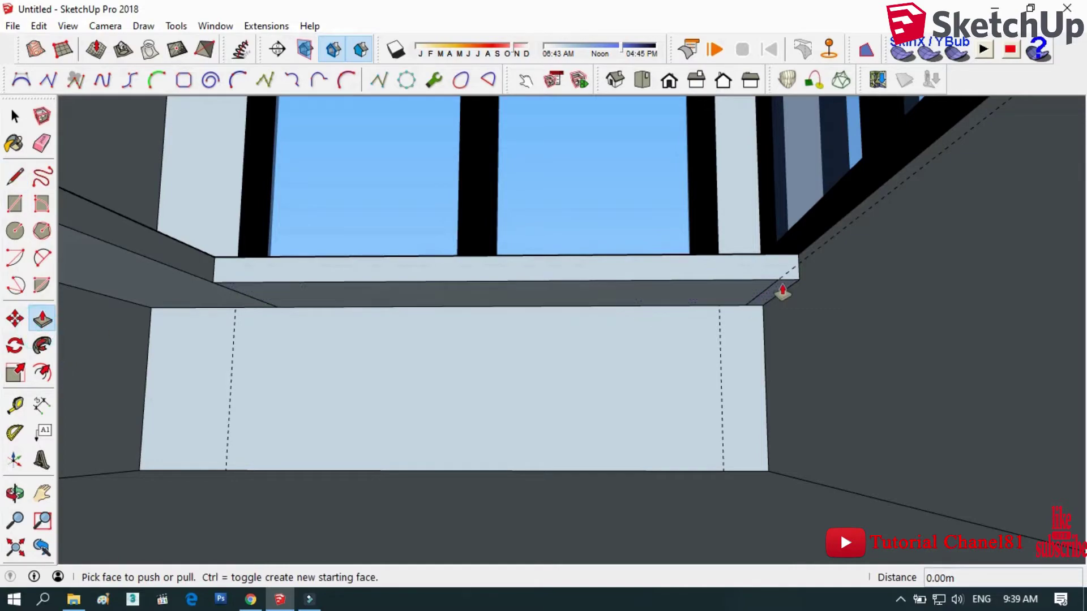
left_click(780, 286)
left_click(829, 492)
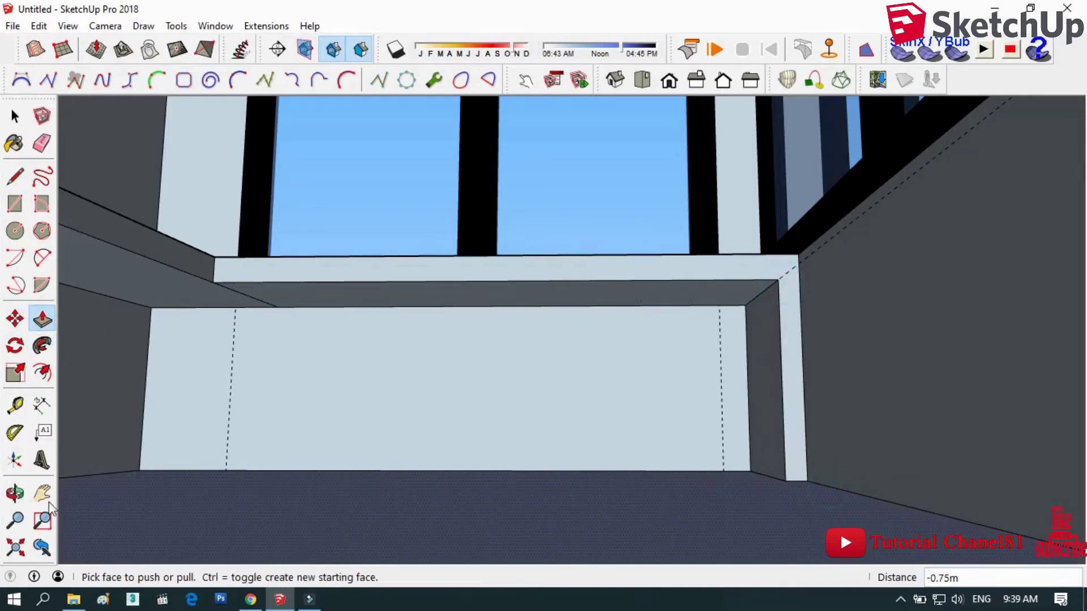
left_click(15, 493)
mouse_move(548, 272)
left_mouse_down()
mouse_move(766, 291)
mouse_move(706, 368)
mouse_move(321, 477)
mouse_move(304, 419)
mouse_move(304, 359)
mouse_move(325, 294)
left_mouse_up()
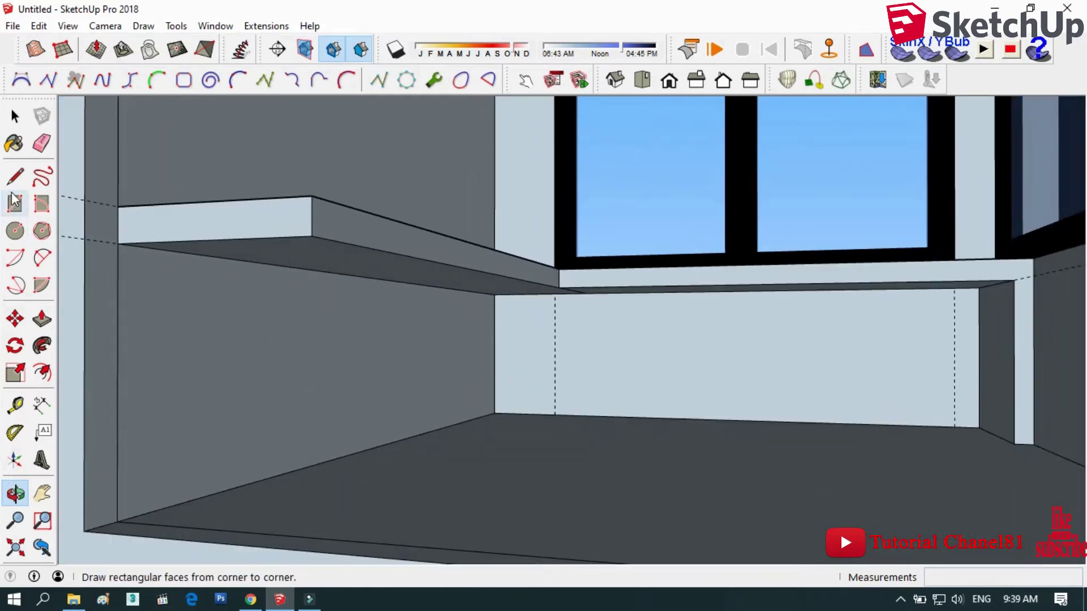
- Split the ledge's underside with a guide and line, then push it 0.75 m to the floor
left_click(16, 405)
scroll(301, 216, "up", 1)
left_click(275, 241)
left_click(322, 249)
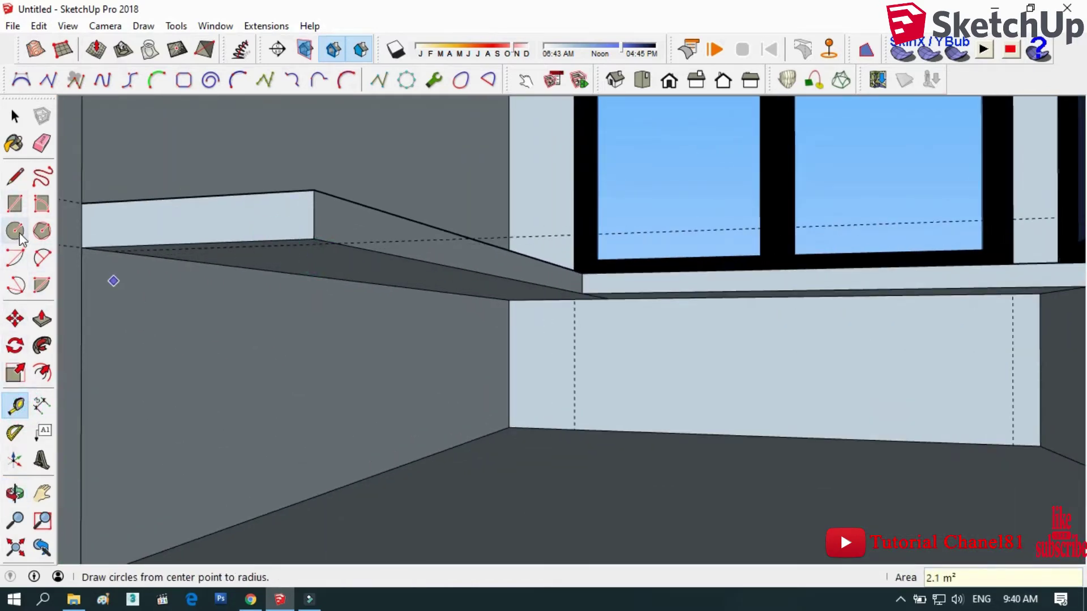
left_click(16, 176)
scroll(85, 249, "up", 1)
left_click(123, 254)
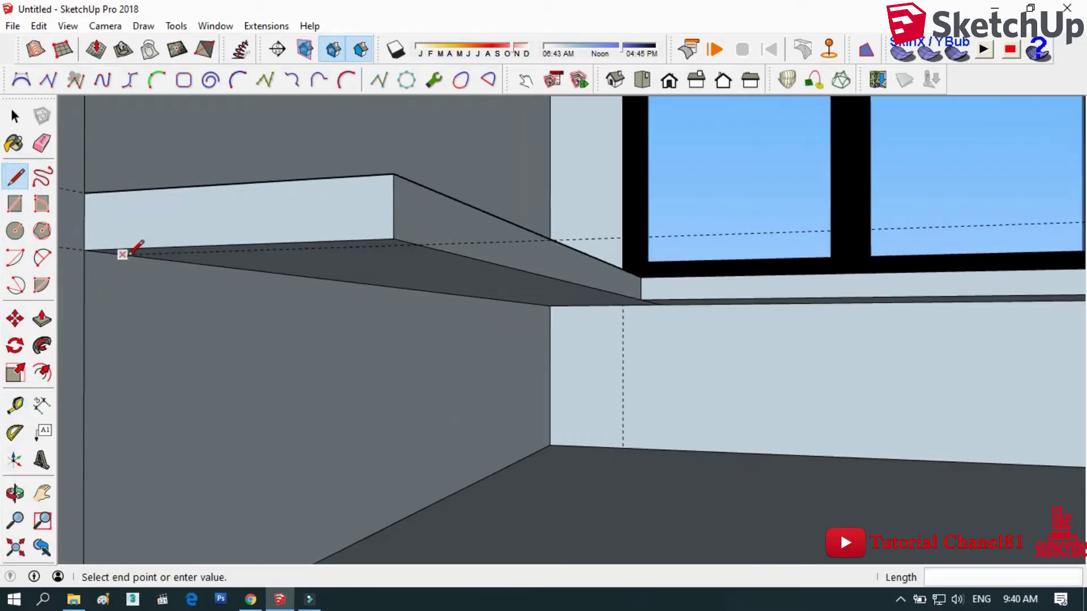
left_click(418, 244)
scroll(303, 274, "up", 1)
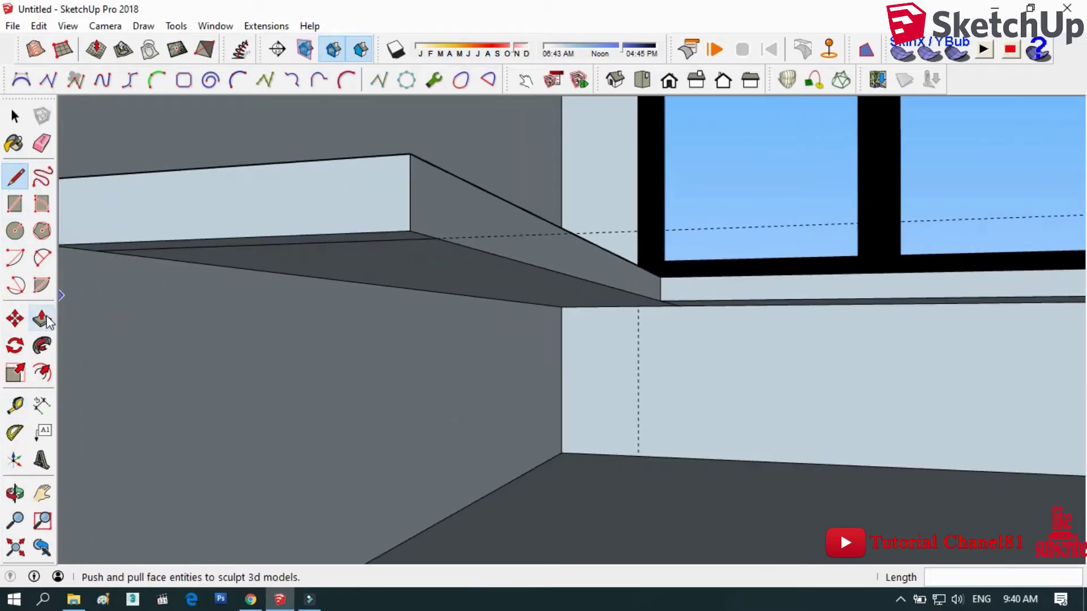
left_click(42, 319)
scroll(274, 246, "down", 2)
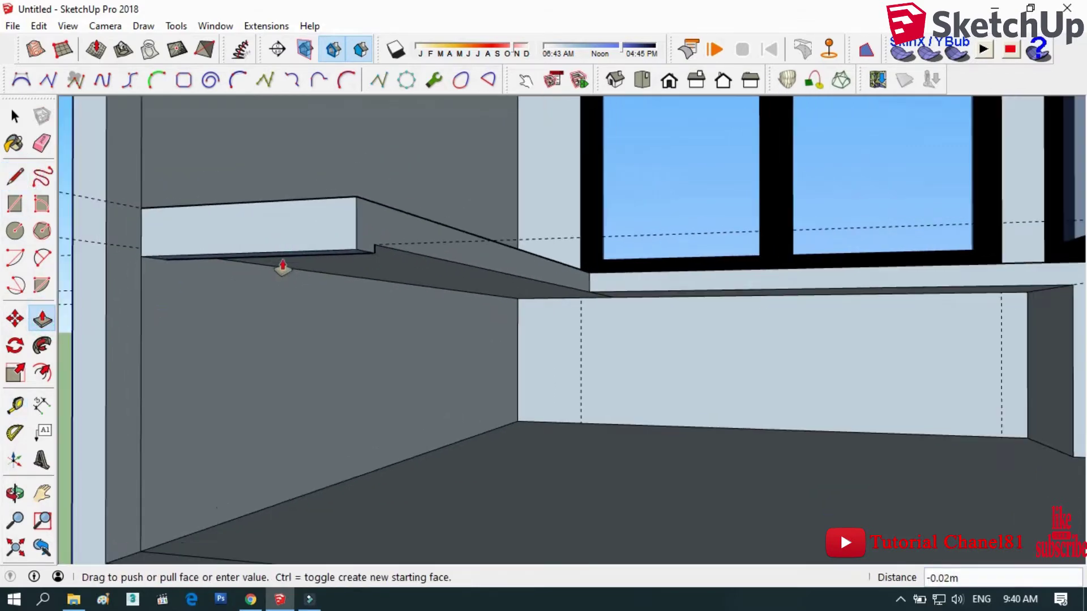
left_click(593, 424)
- Orbit from high and low views to inspect the room and new bench block
left_click(15, 493)
left_click_drag(161, 359, 364, 429)
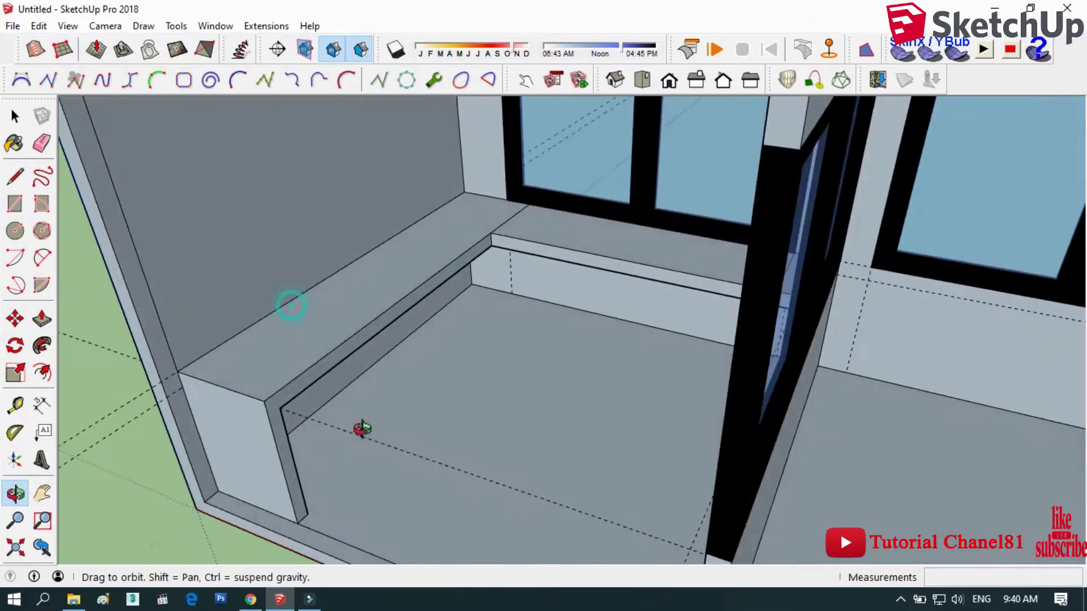
left_click(42, 143)
mouse_move(41, 143)
middle_mouse_down()
mouse_move(504, 208)
mouse_move(87, 417)
mouse_move(296, 276)
middle_mouse_up()
mouse_move(296, 275)
left_mouse_down()
mouse_move(293, 226)
mouse_move(402, 407)
mouse_move(226, 389)
mouse_move(260, 257)
mouse_move(347, 192)
mouse_move(296, 417)
left_mouse_up()
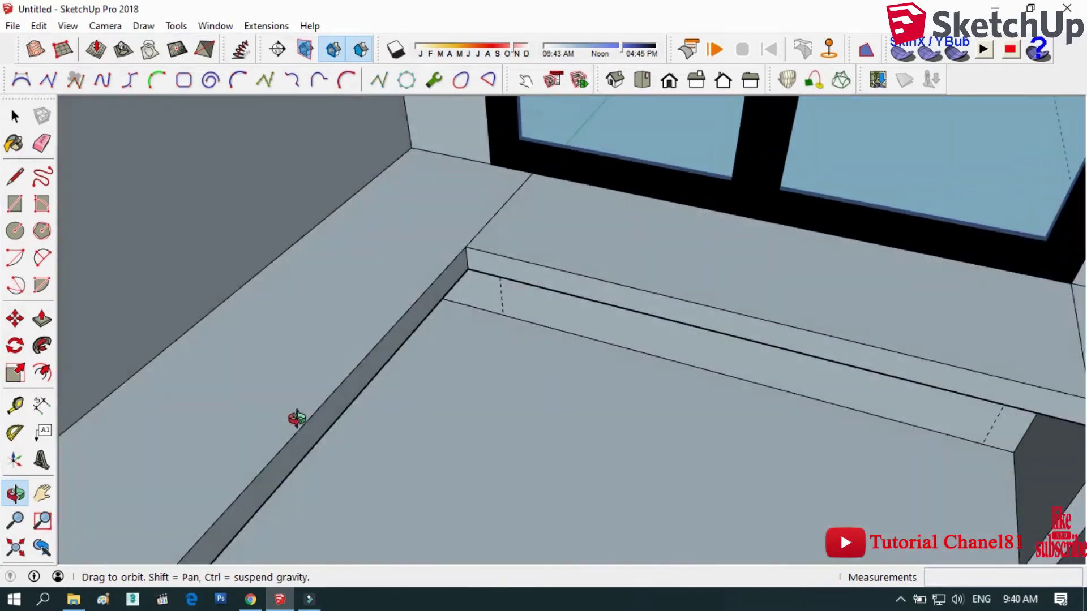
left_click(42, 143)
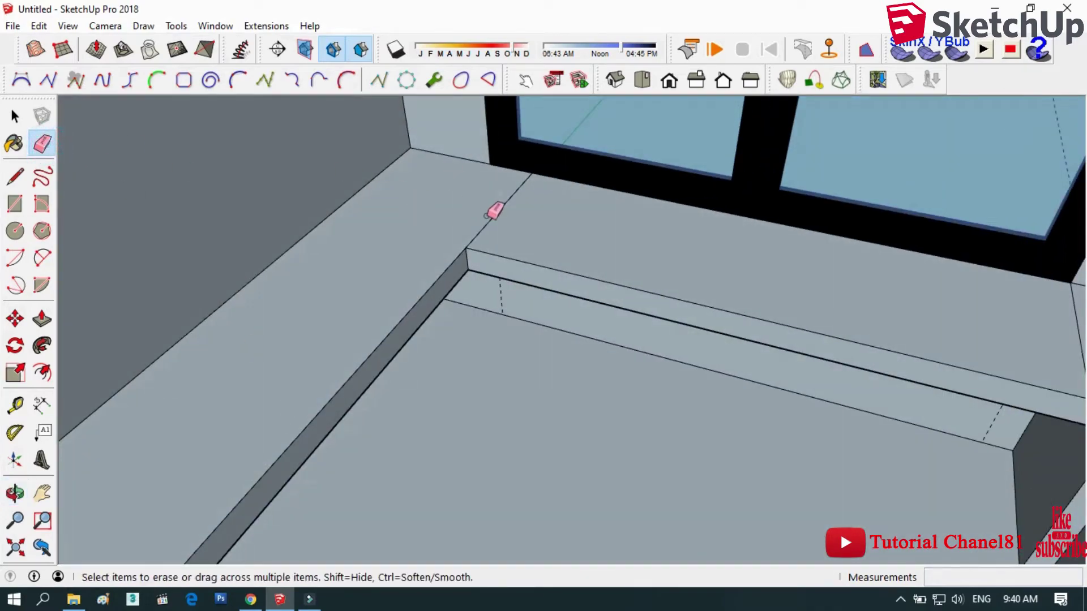
middle_click_drag(493, 211, 510, 281)
scroll(517, 277, "down", 10)
- Reverse the left, back and right wall faces and the partition so white sides face inward
left_click(15, 492)
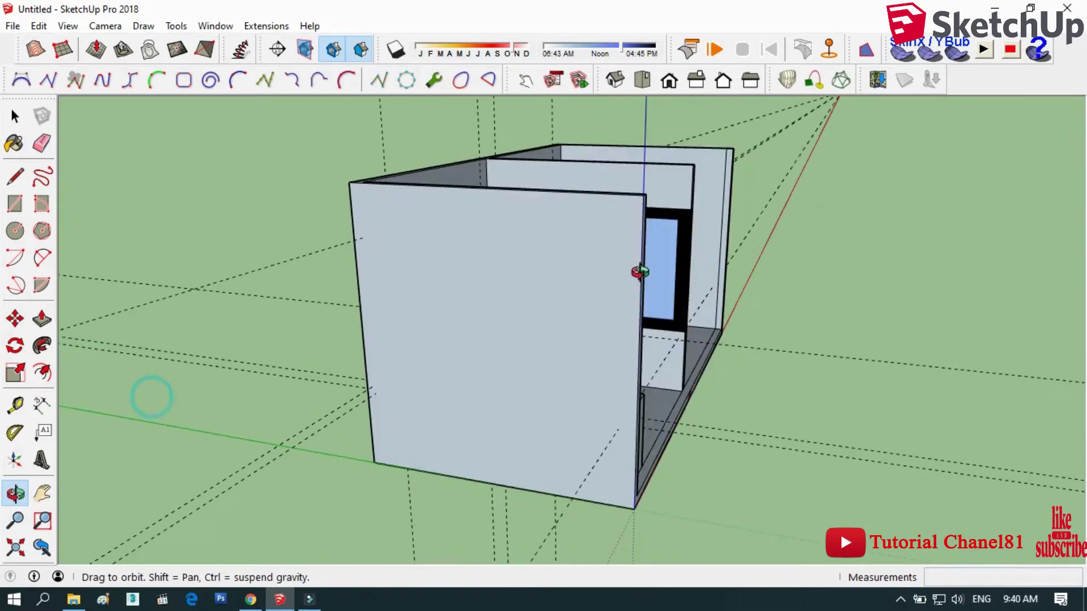
mouse_move(150, 388)
left_mouse_down()
mouse_move(263, 259)
mouse_move(215, 317)
left_mouse_up()
left_click(14, 116)
right_click(404, 210)
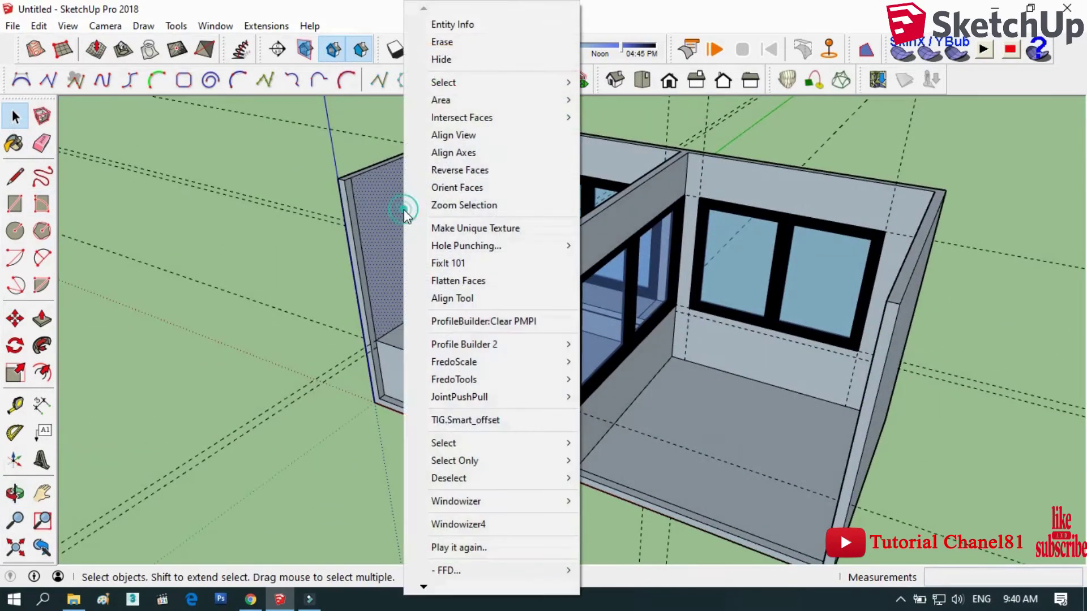
left_click(436, 170)
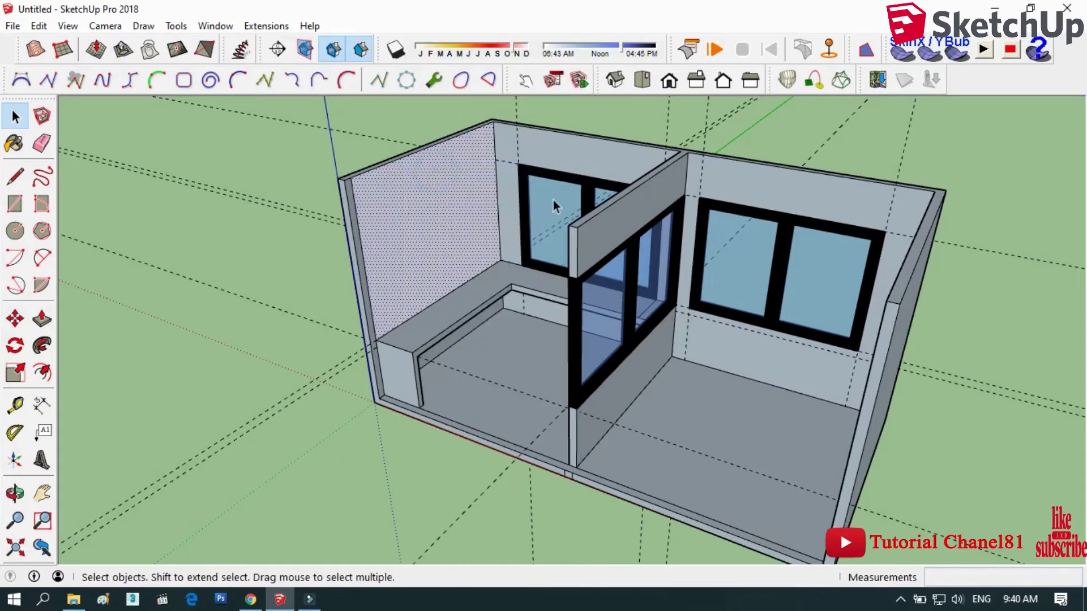
scroll(534, 148, "up", 3)
right_click(535, 148)
left_click(566, 170)
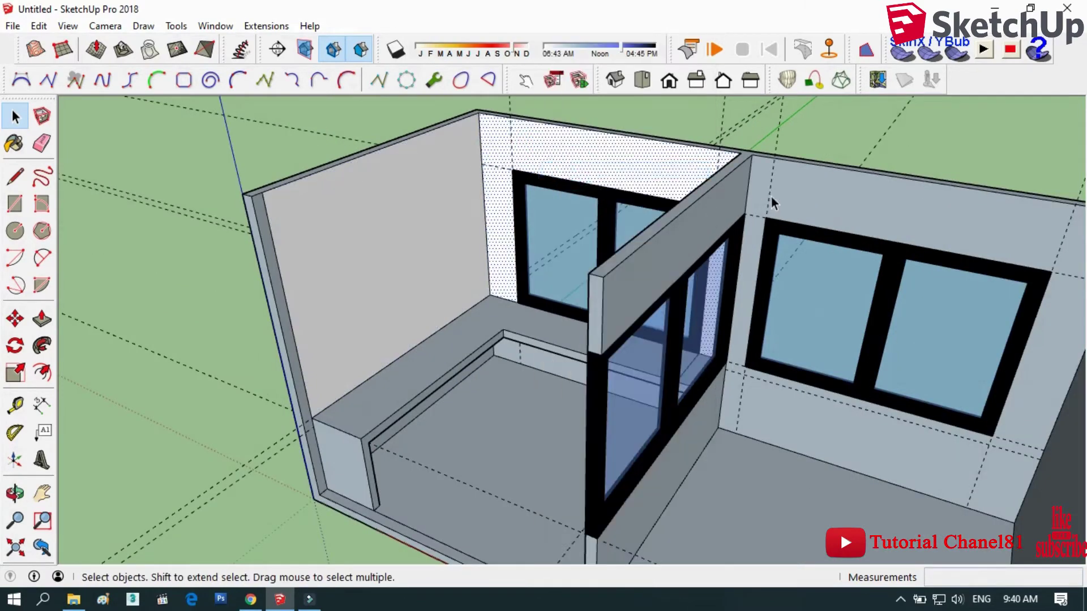
right_click(802, 189)
left_click(823, 174)
right_click(733, 207)
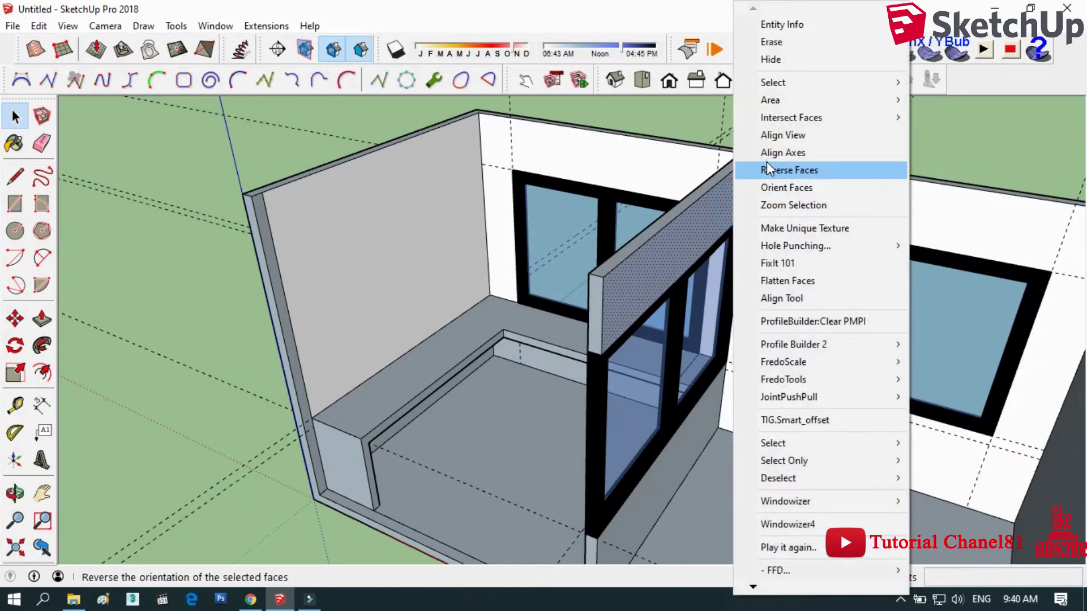
left_click(767, 164)
- Reverse the bench top, bench end and bench front faces to white
right_click(461, 331)
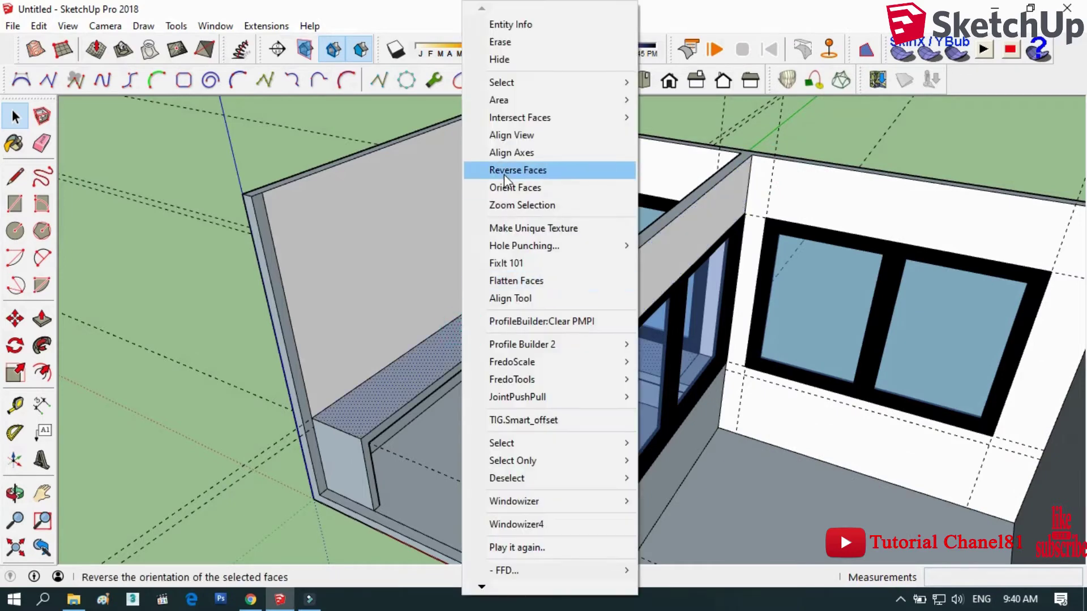
left_click(505, 171)
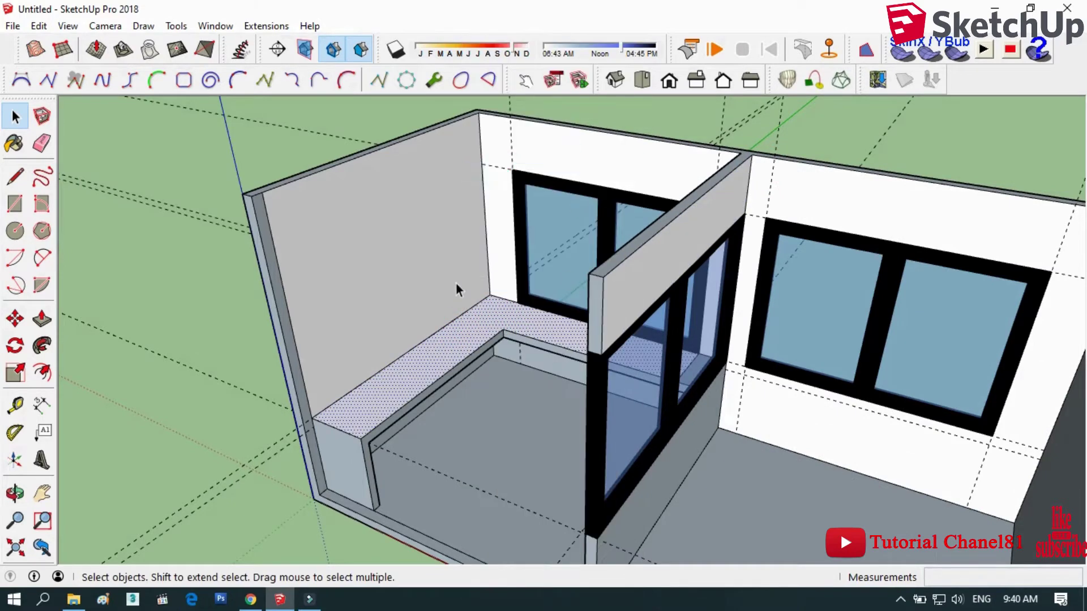
right_click(335, 459)
left_click(394, 175)
scroll(494, 369, "up", 3)
scroll(495, 369, "up", 3)
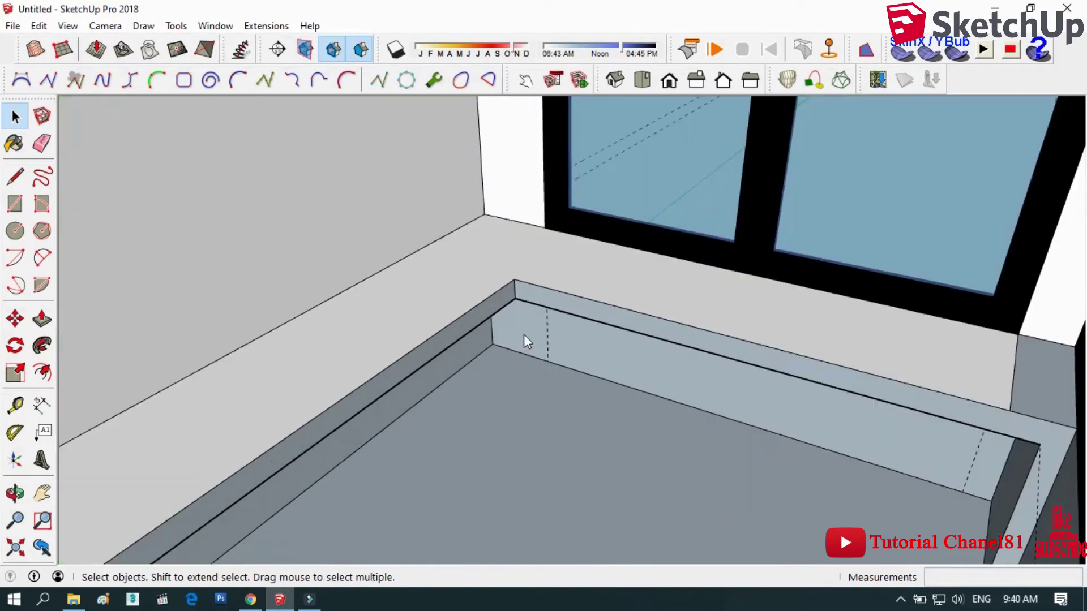
right_click(524, 334)
left_click(543, 171)
- Reverse the left bench face and the face under the partition glass
left_click(468, 347)
right_click(467, 347)
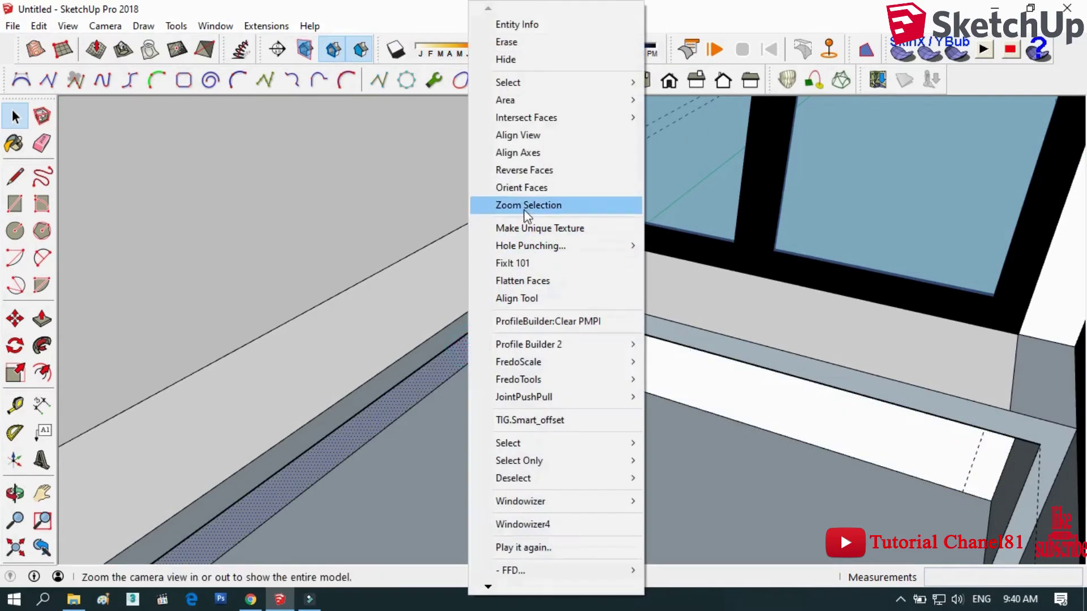
left_click(509, 169)
scroll(346, 445, "down", 3)
scroll(437, 336, "down", 3)
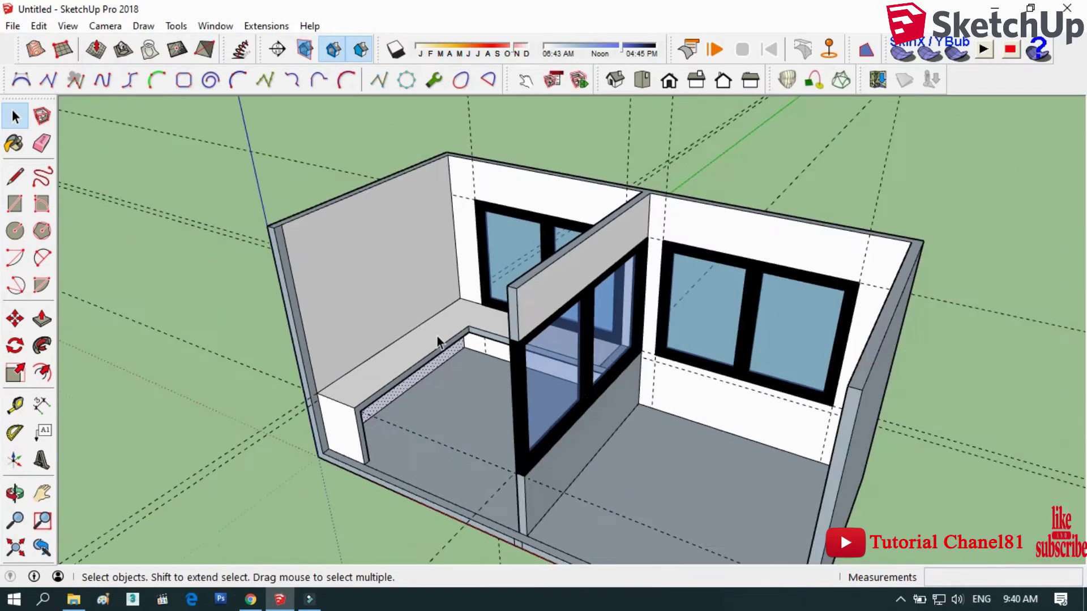
right_click(590, 422)
left_click(633, 170)
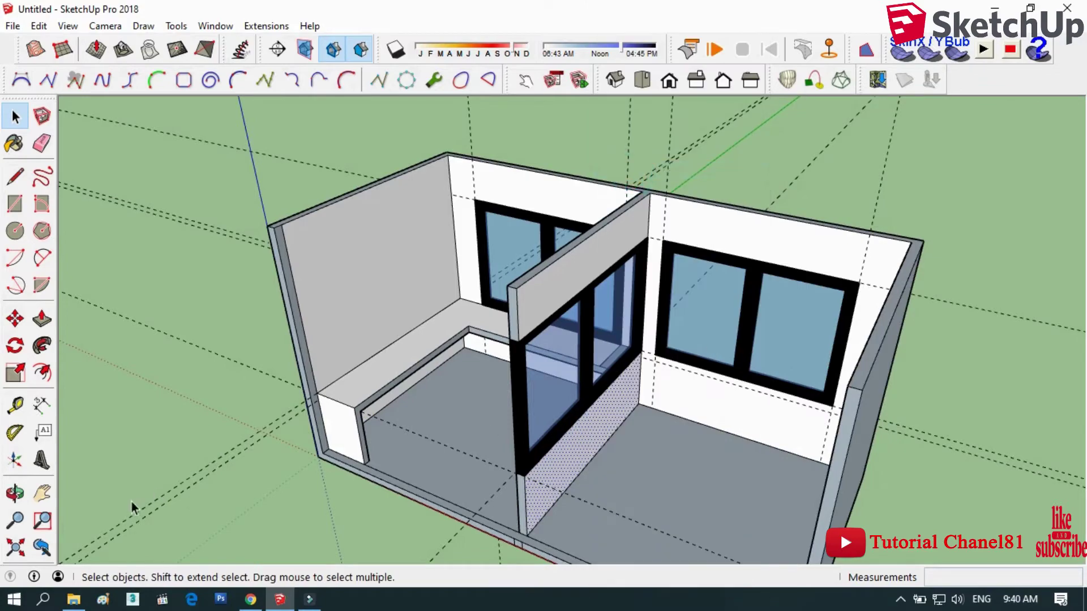
- In the right-hand room, reverse the right wall and two partition faces
left_click(22, 496)
mouse_move(397, 368)
left_mouse_down()
mouse_move(592, 396)
mouse_move(650, 390)
left_mouse_up()
left_click(15, 116)
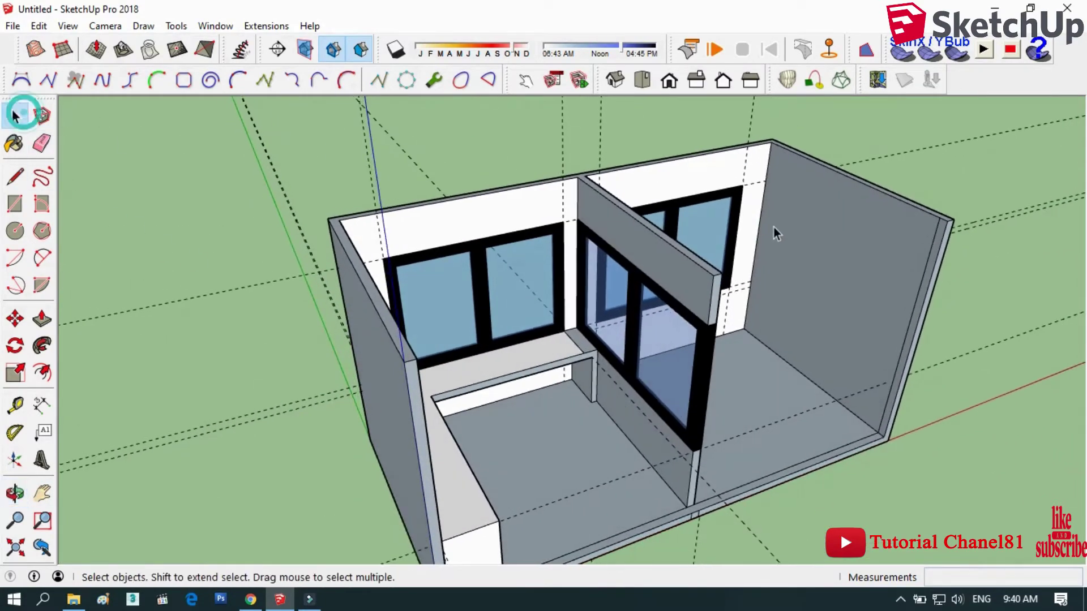
right_click(809, 243)
left_click(857, 170)
right_click(654, 258)
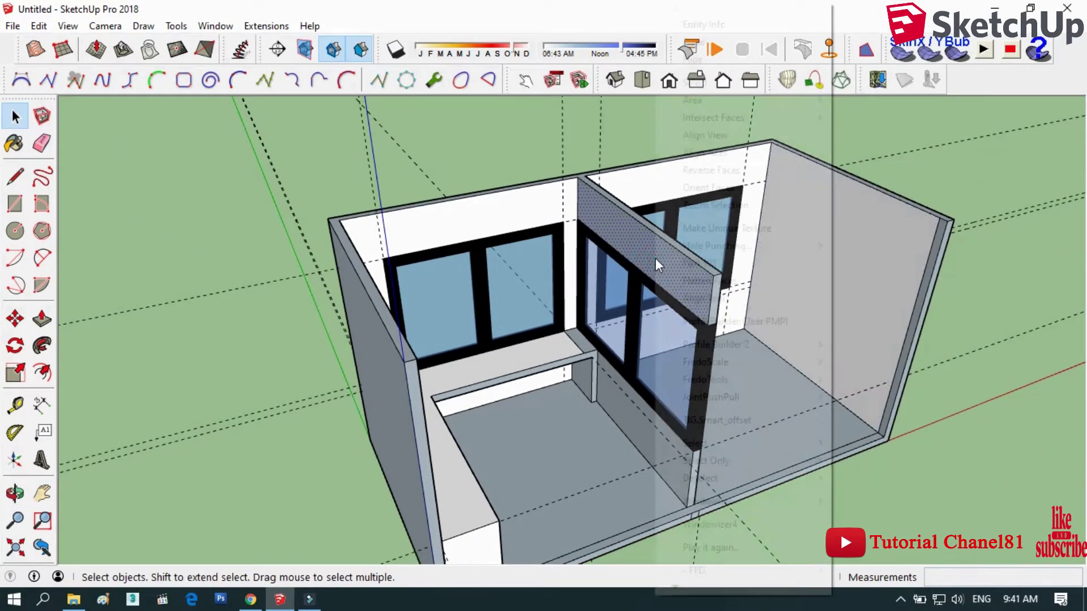
left_click(695, 170)
right_click(630, 429)
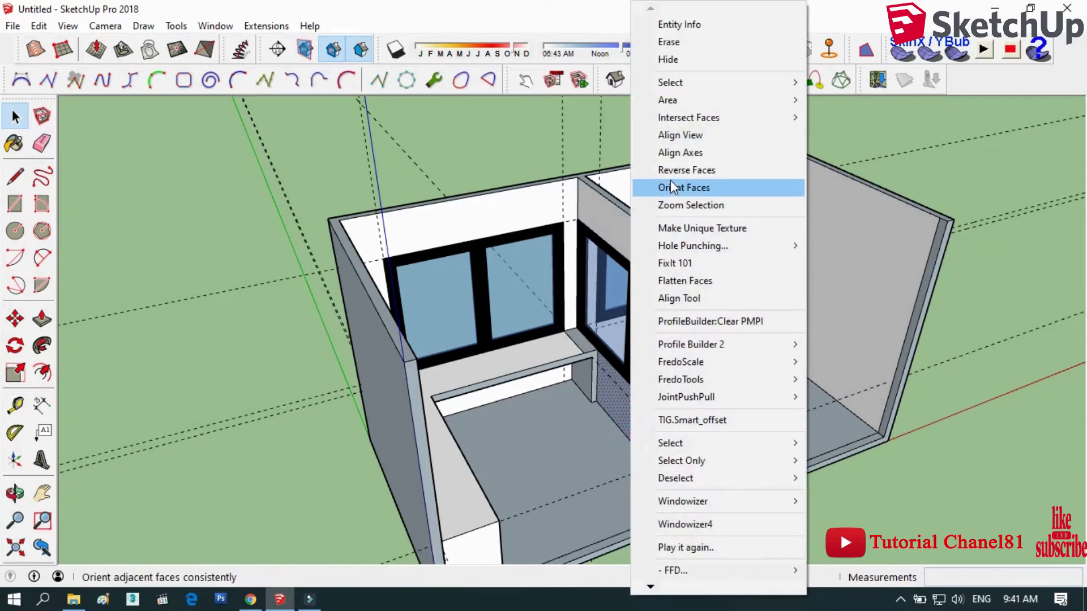
left_click(670, 171)
- Erase the stray edge at the shelf corner and reverse the shelf lip faces
key("e")
scroll(578, 333, "up", 3)
left_click(576, 334)
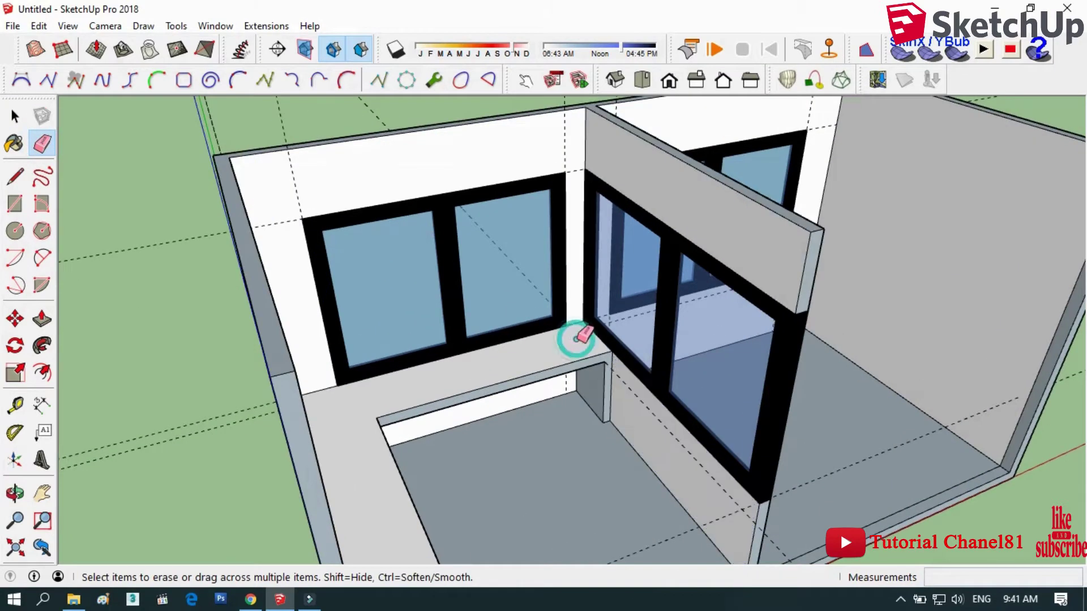
left_click(15, 116)
scroll(591, 368, "up", 3)
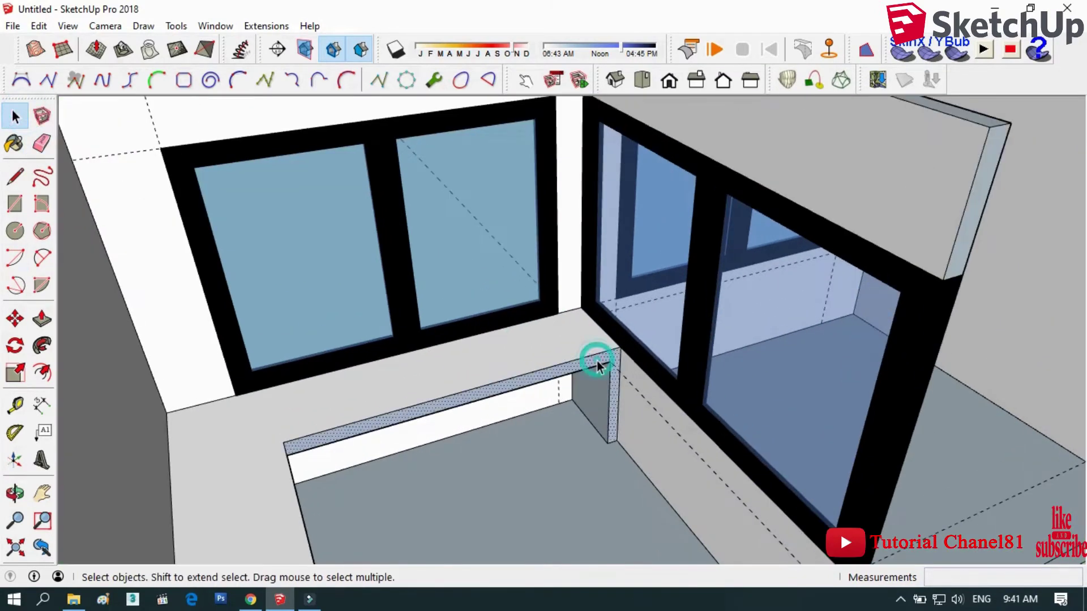
right_click(597, 365)
left_click(645, 168)
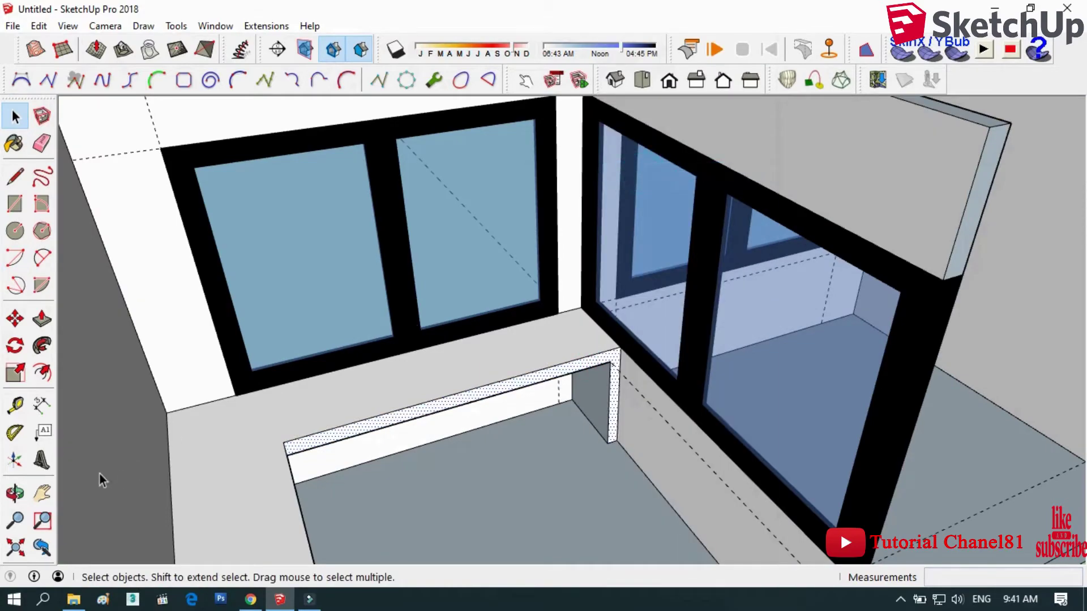
- Reverse the bench lip faces, viewed from a new angle at the window corner
key("o")
mouse_move(266, 383)
left_mouse_down()
mouse_move(347, 199)
mouse_move(259, 381)
left_mouse_up()
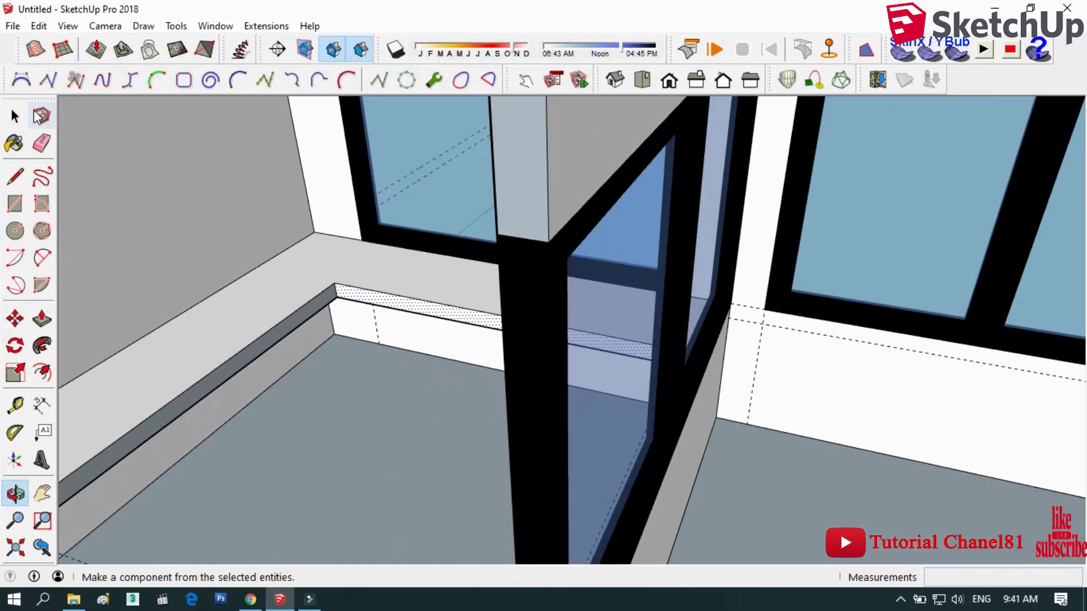
left_click(17, 115)
right_click(316, 309)
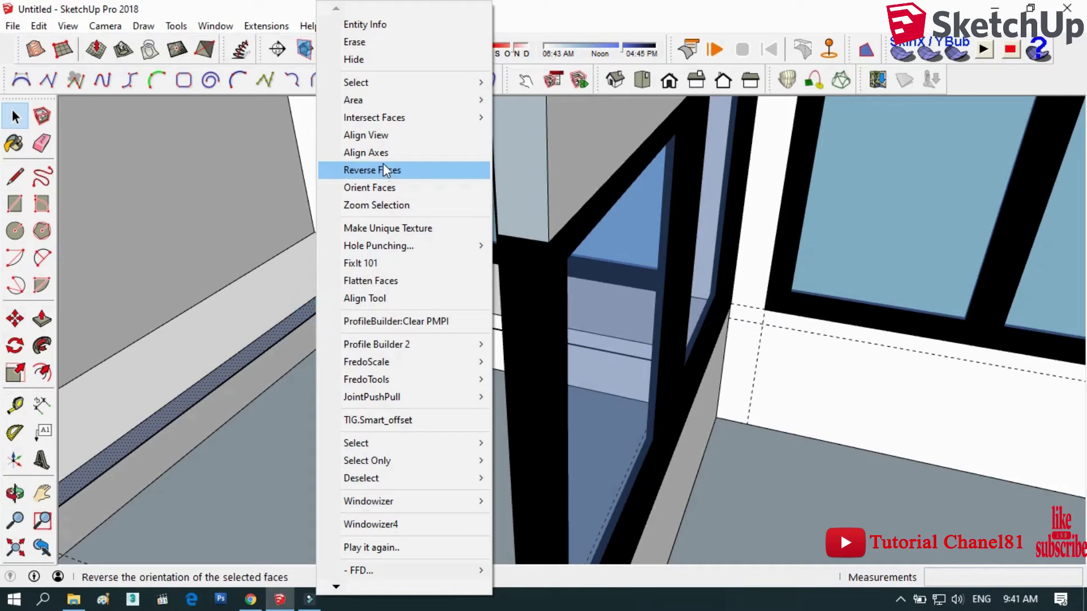
left_click(383, 162)
middle_click_drag(382, 163, 218, 401)
- Draw a 0.08 m edge from the ledge's outer corner to the wall edge
left_click(15, 177)
scroll(99, 424, "up", 2)
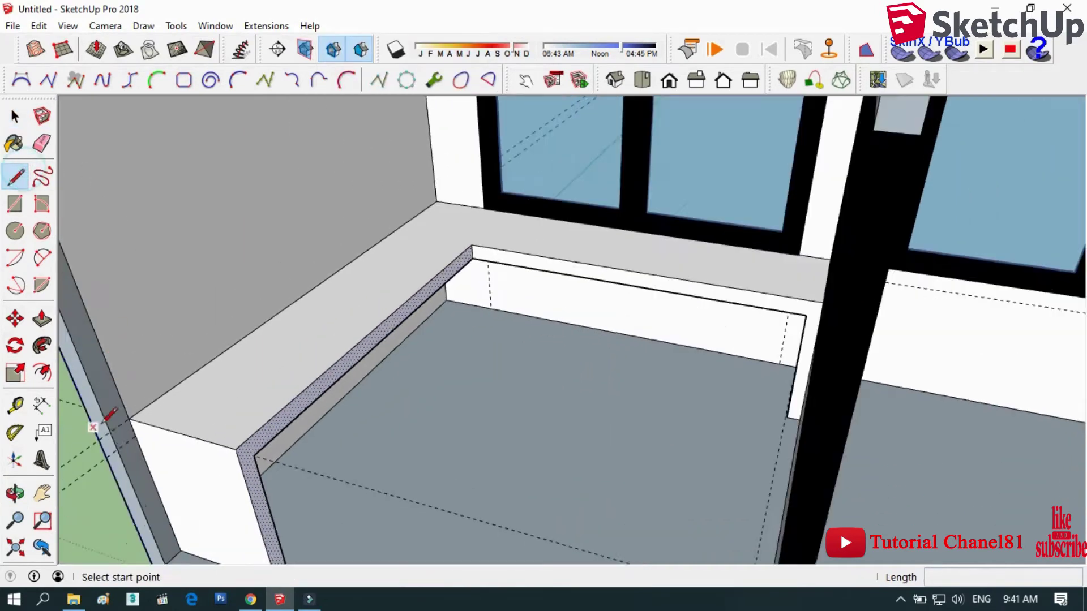
scroll(113, 413, "up", 2)
scroll(130, 419, "up", 2)
scroll(130, 419, "down", 1)
scroll(508, 374, "down", 2)
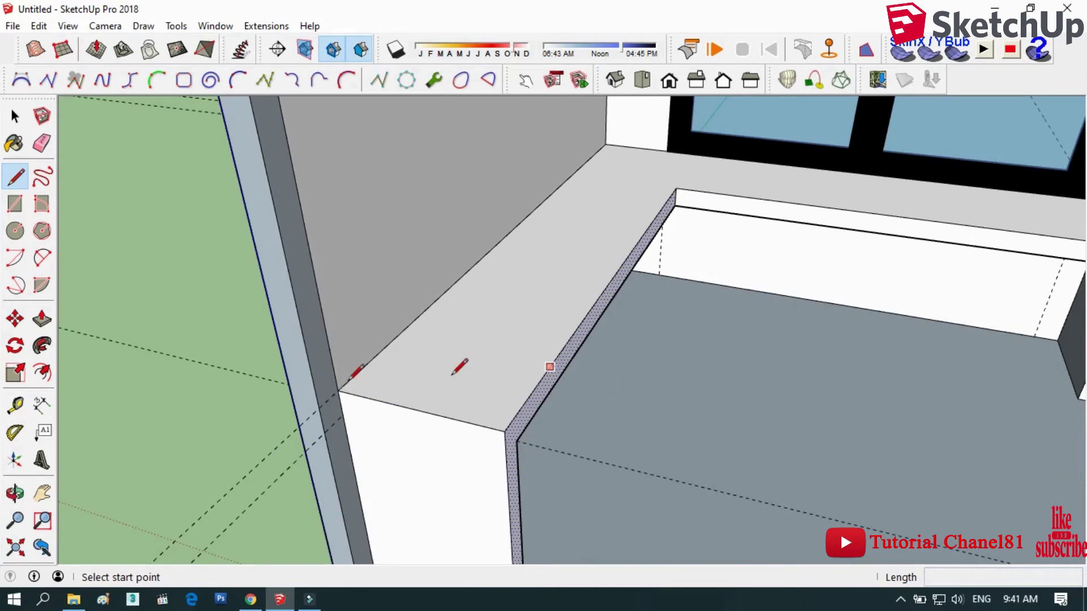
scroll(271, 392, "down", 2)
scroll(492, 375, "down", 3)
scroll(408, 371, "up", 3)
scroll(360, 396, "up", 2)
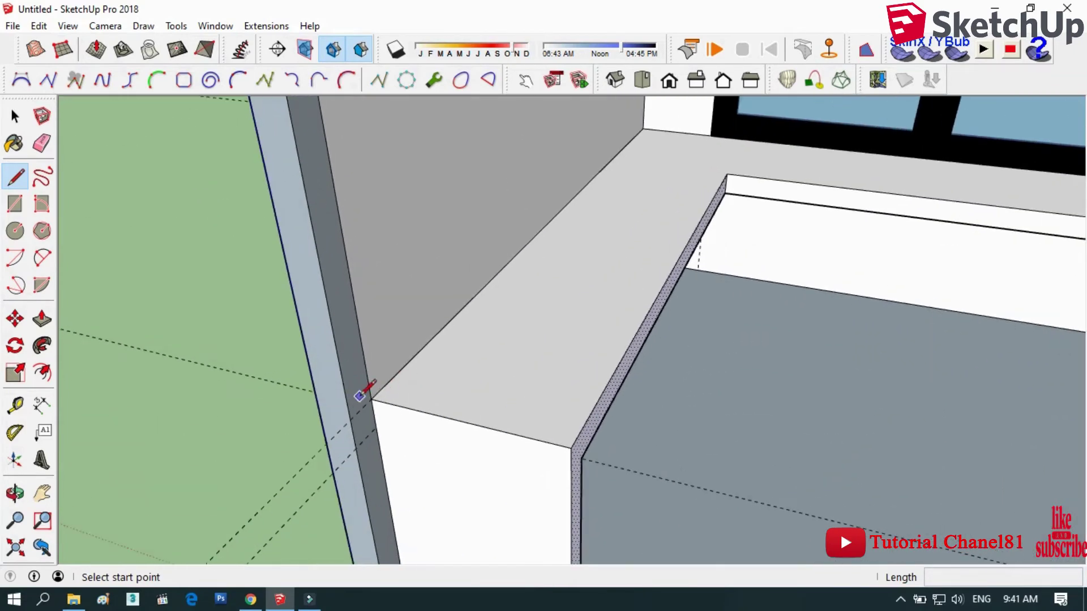
left_click(369, 399)
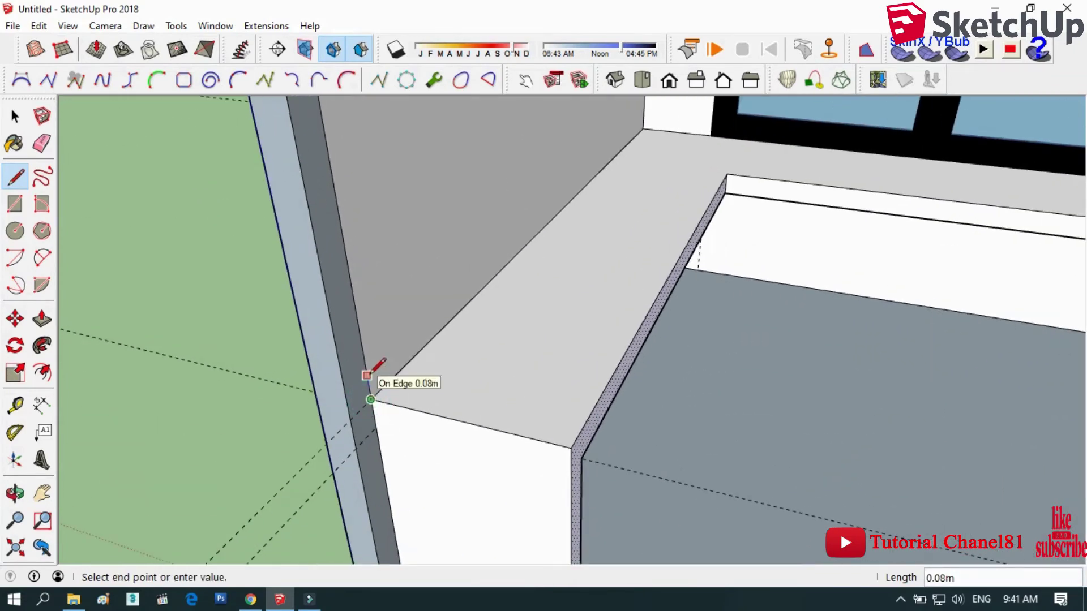
left_click(367, 375)
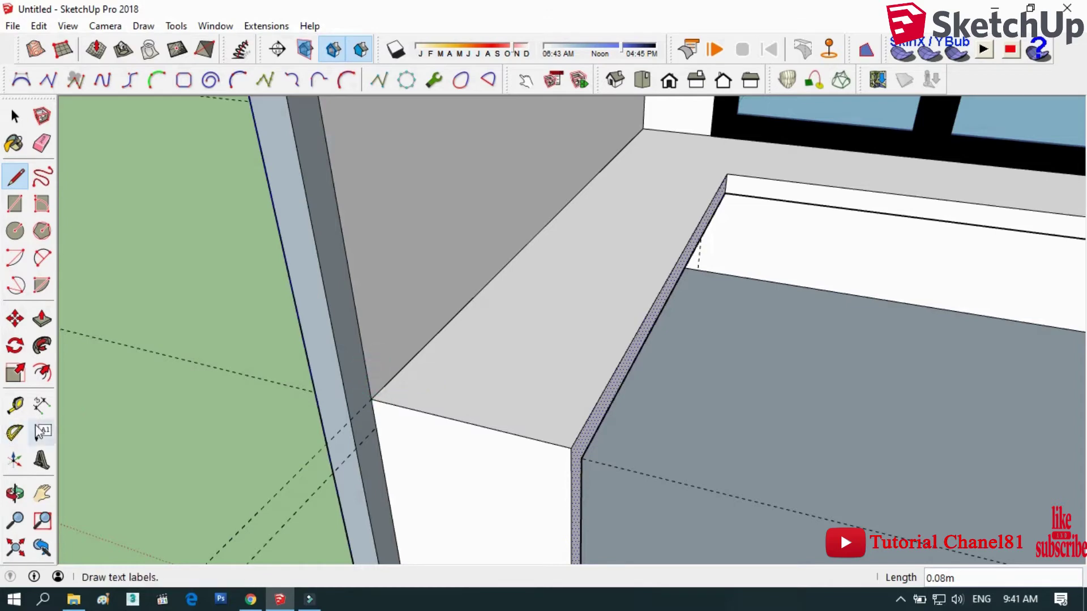
- Add a guide parallel to the ledge edge and draw the profile's short top and vertical edges
left_click(15, 405)
left_click(394, 370)
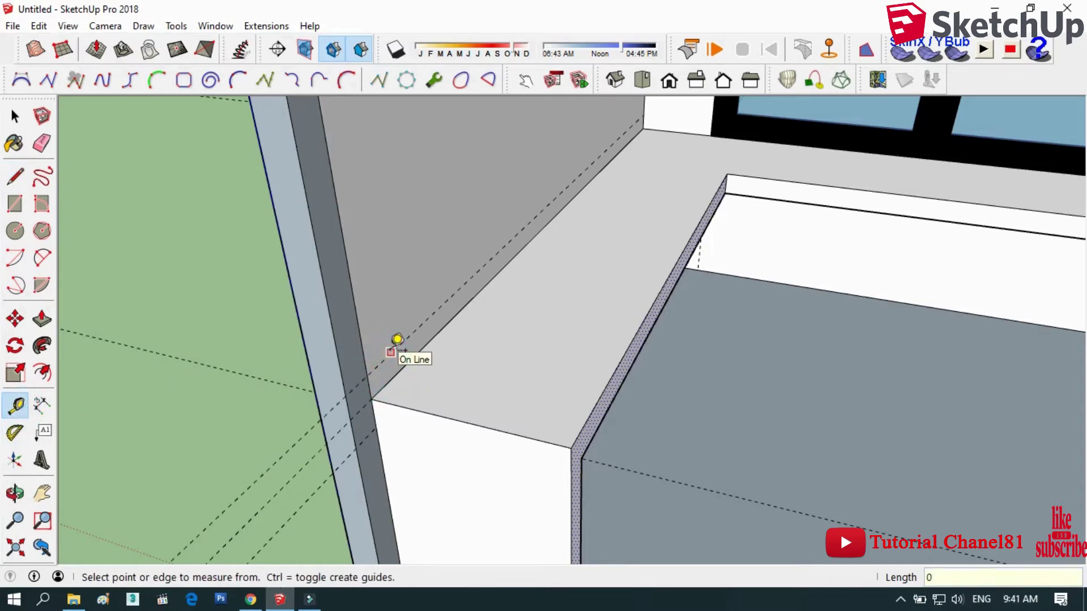
key("l")
scroll(391, 362, "up", 2)
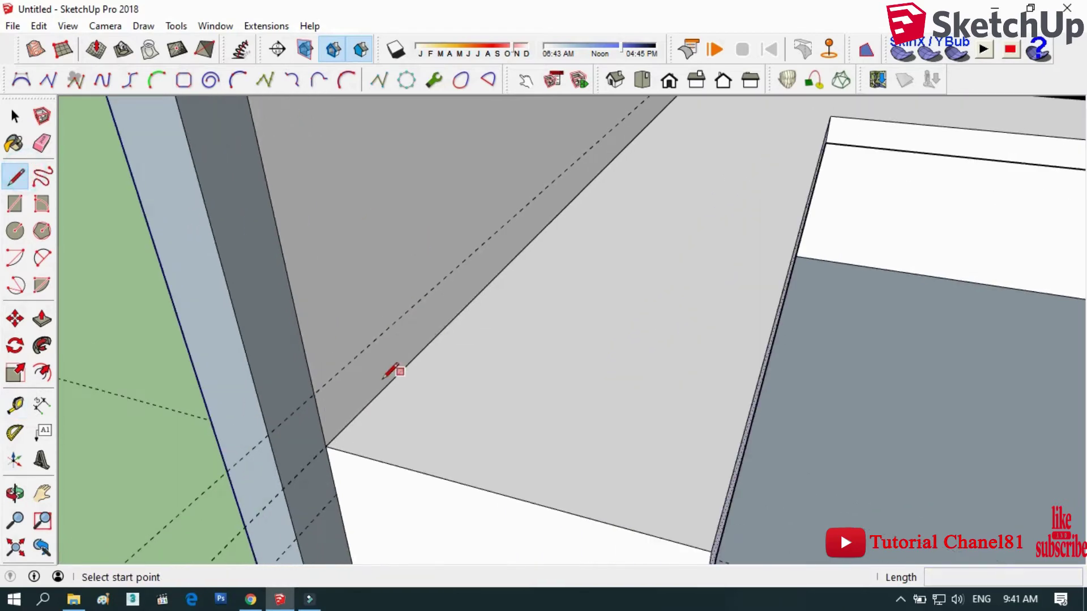
scroll(316, 405, "down", 2)
scroll(480, 311, "up", 2)
scroll(516, 274, "up", 2)
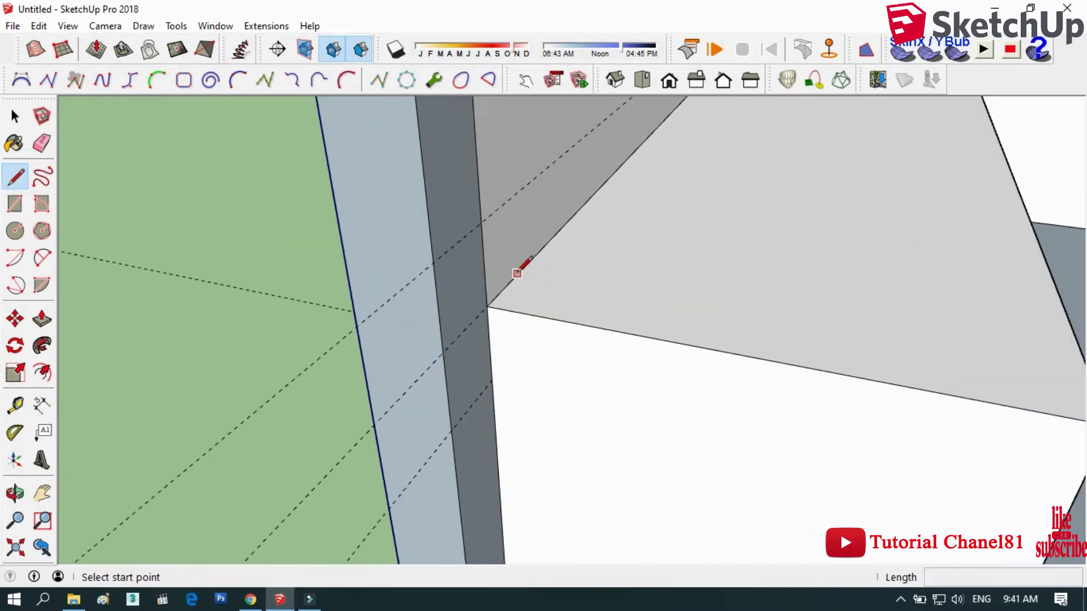
left_click(481, 223)
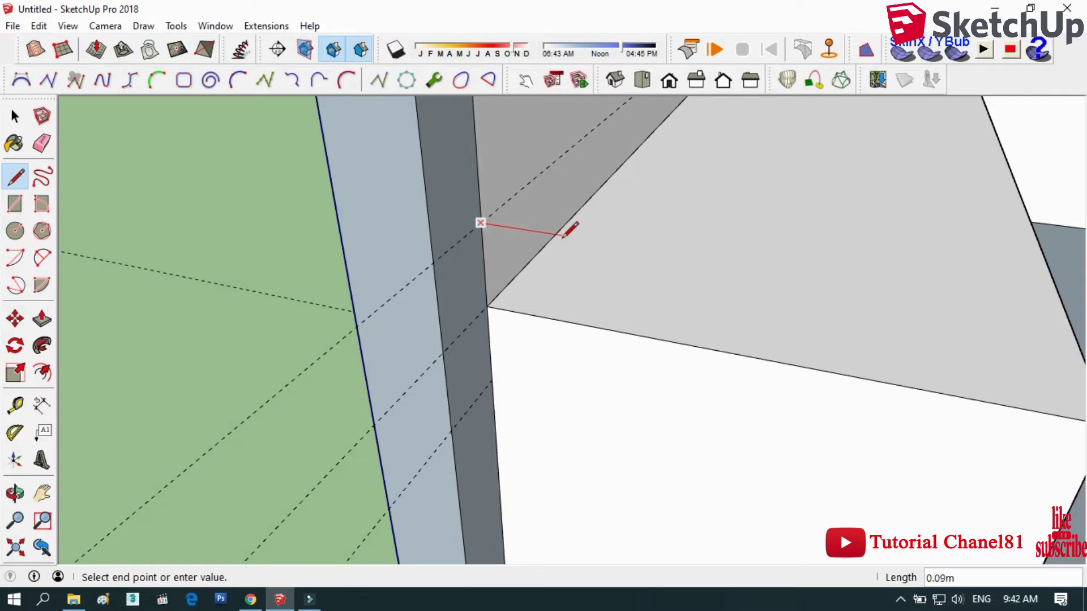
left_click(544, 231)
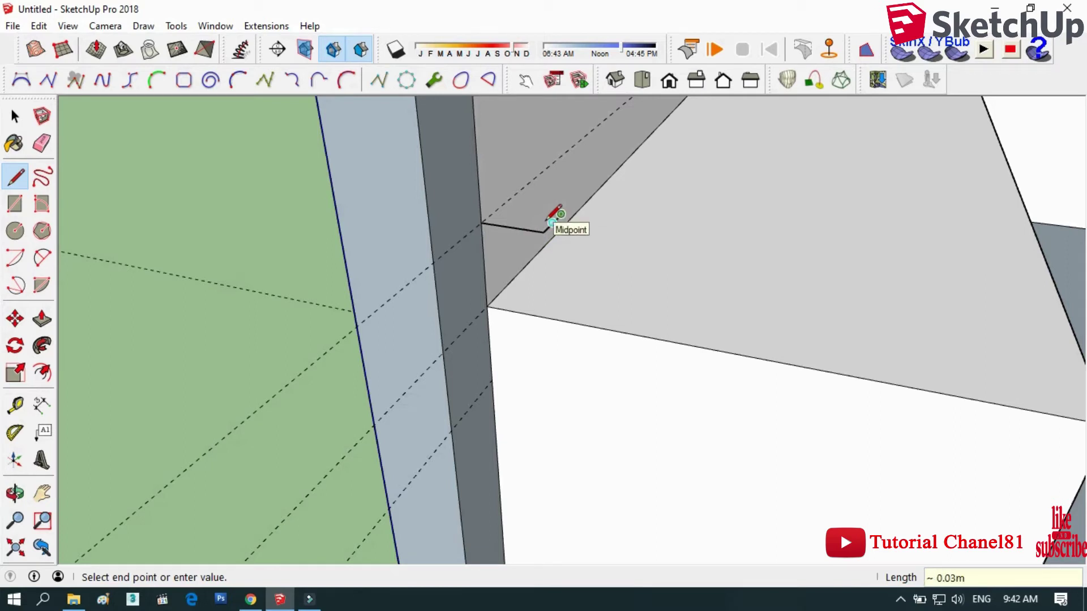
key("ctrl+z")
left_click(480, 223)
type("0.05")
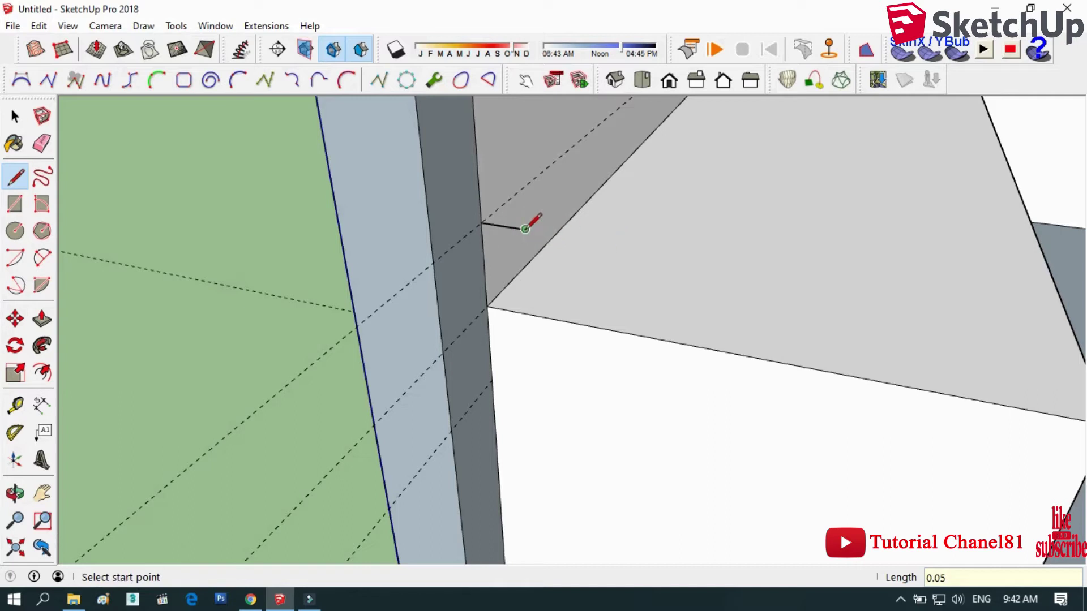
left_click(525, 228)
left_click(528, 313)
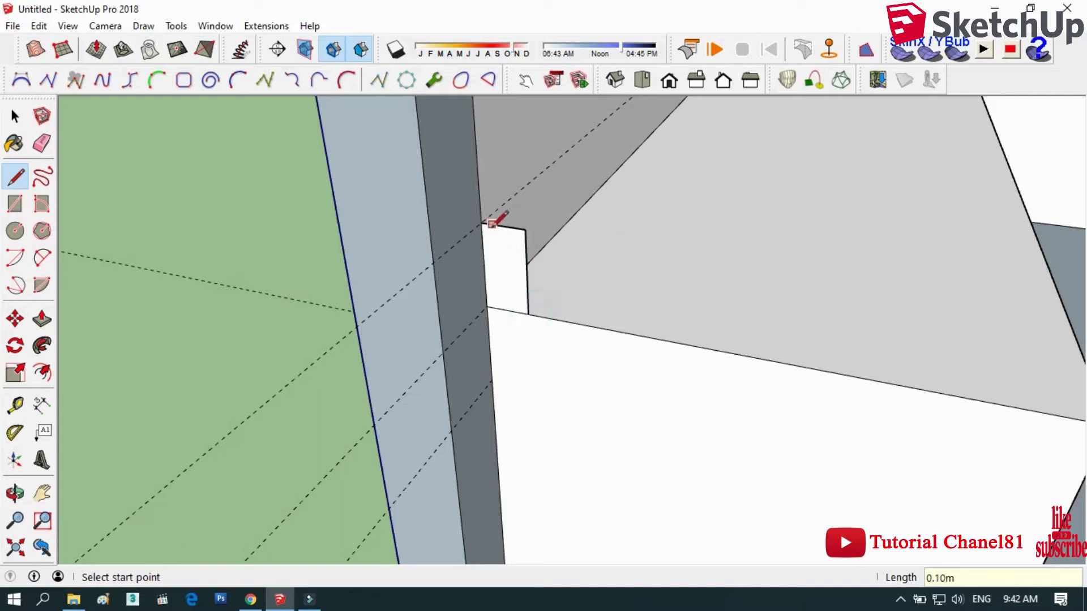
- Draw the diagonal chamfer across the profile and erase the leftover notch corner edges
left_click(491, 226)
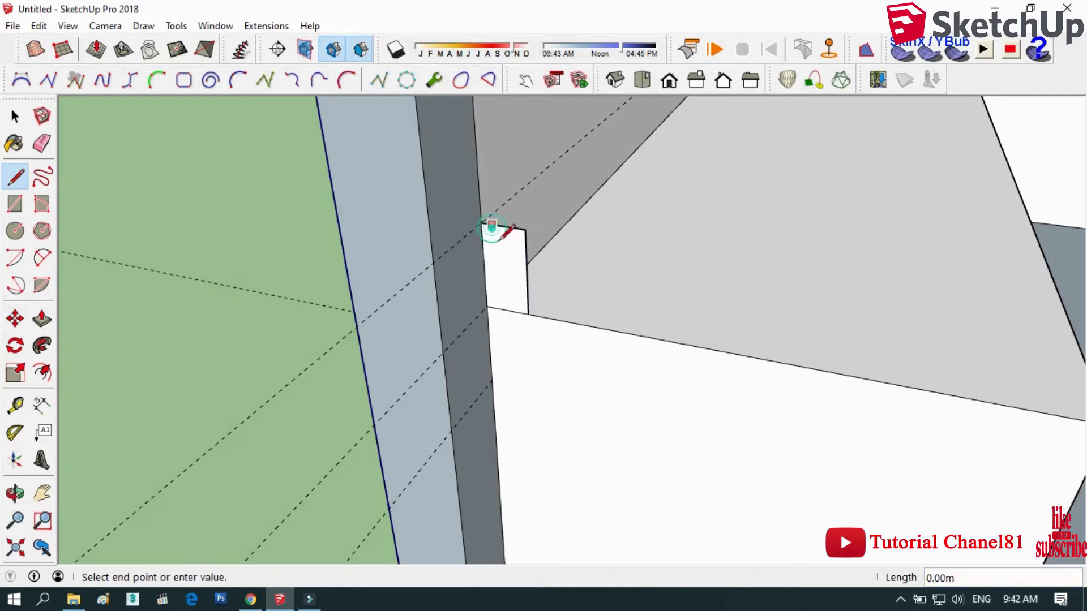
left_click(527, 293)
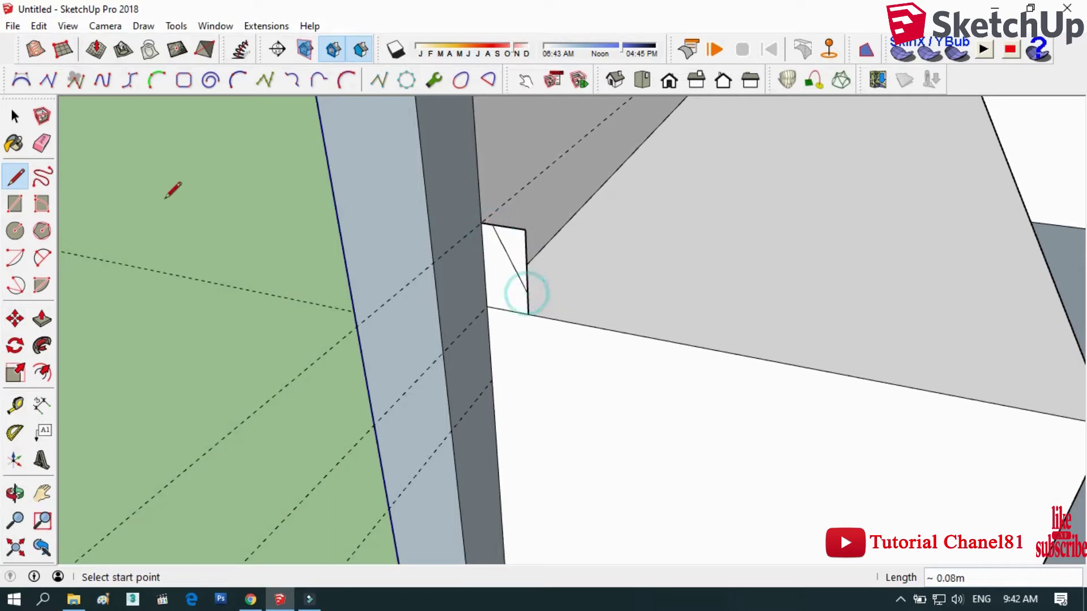
left_click(42, 143)
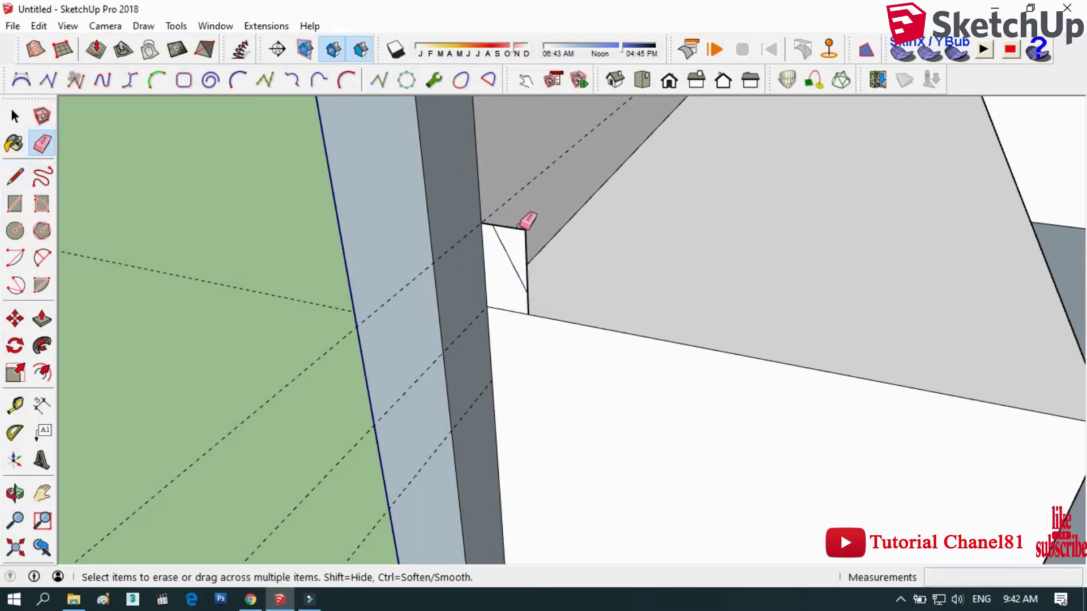
left_click(15, 177)
scroll(485, 222, "up", 2)
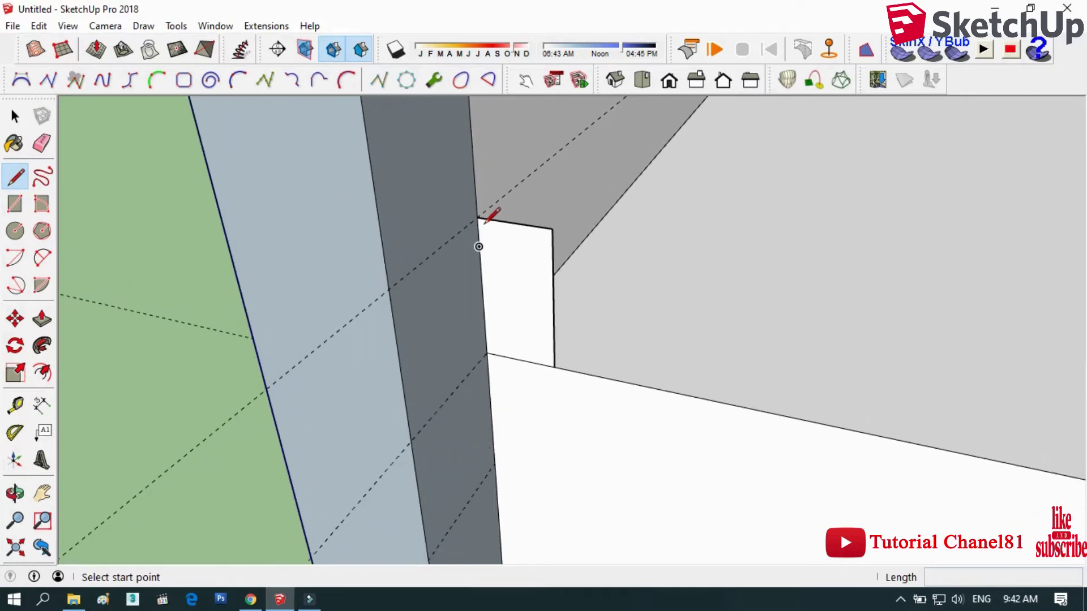
left_click(490, 219)
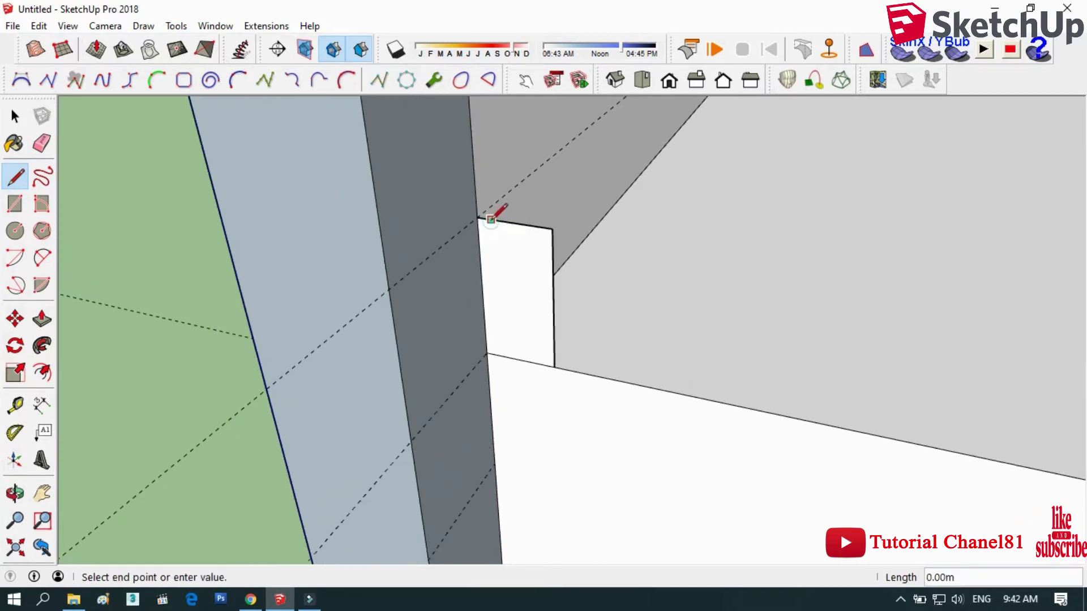
left_click(553, 301)
left_click(42, 143)
left_click(550, 229)
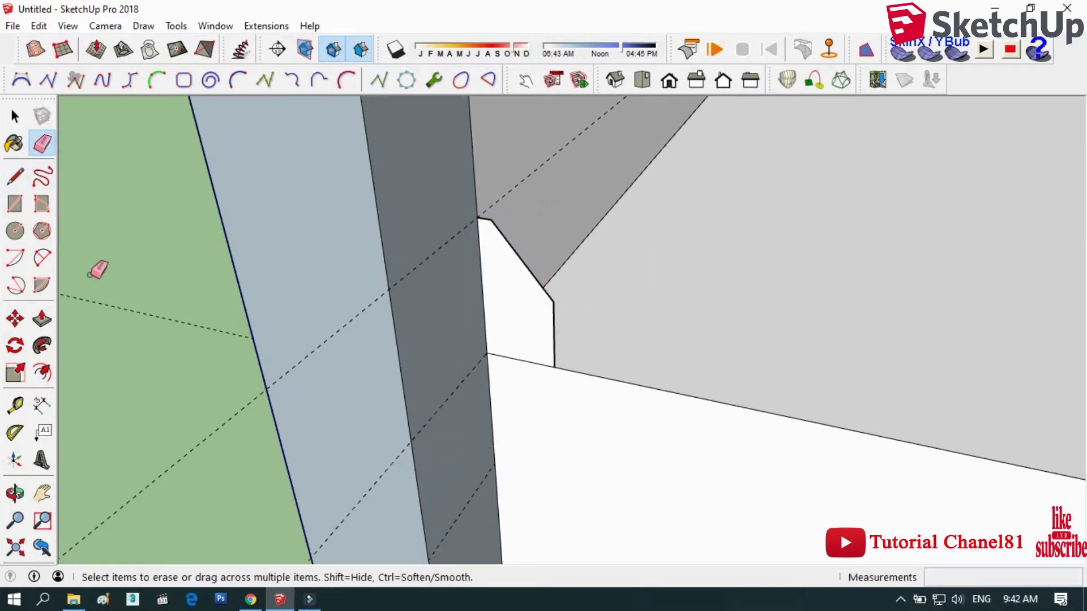
left_click(42, 319)
mouse_move(518, 303)
middle_mouse_down()
mouse_move(321, 255)
mouse_move(462, 417)
mouse_move(430, 351)
middle_mouse_up()
left_click(15, 116)
- Select the bench's wall-side edge and short corner edge as the sweep path
left_click(497, 334)
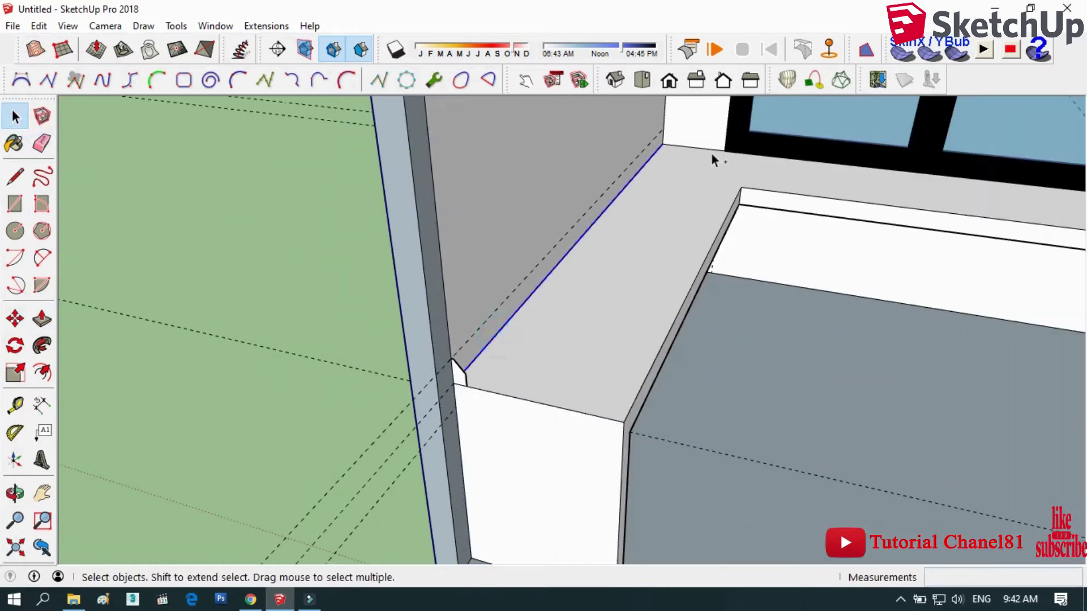
left_click(710, 148, "shift")
middle_click_drag(668, 156, 928, 215)
scroll(930, 218, "up", 3)
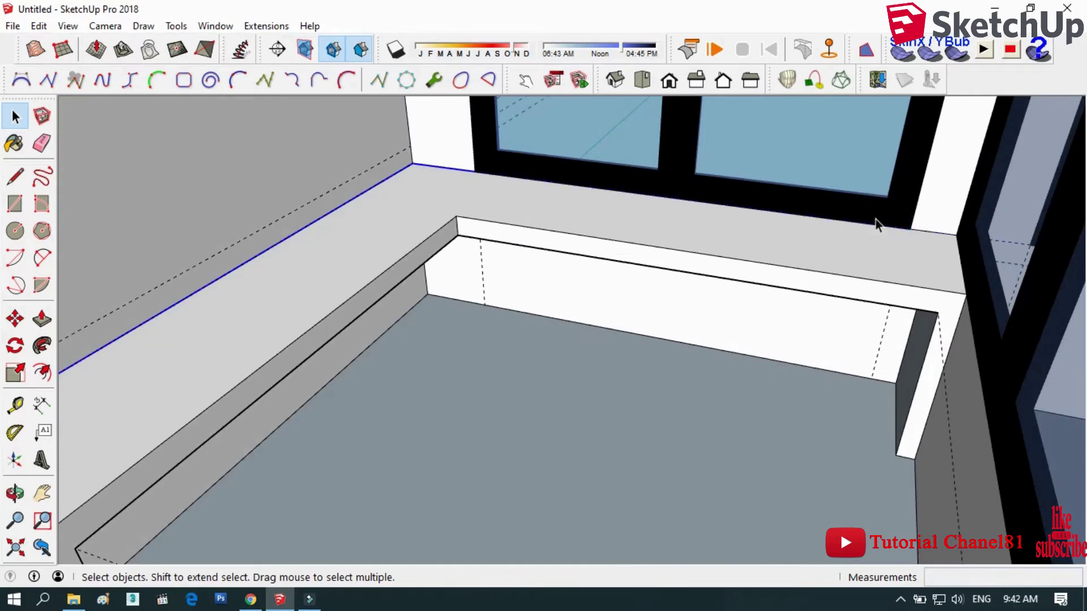
left_click(935, 239)
scroll(935, 239, "up", 1)
middle_click_drag(774, 229, 405, 341)
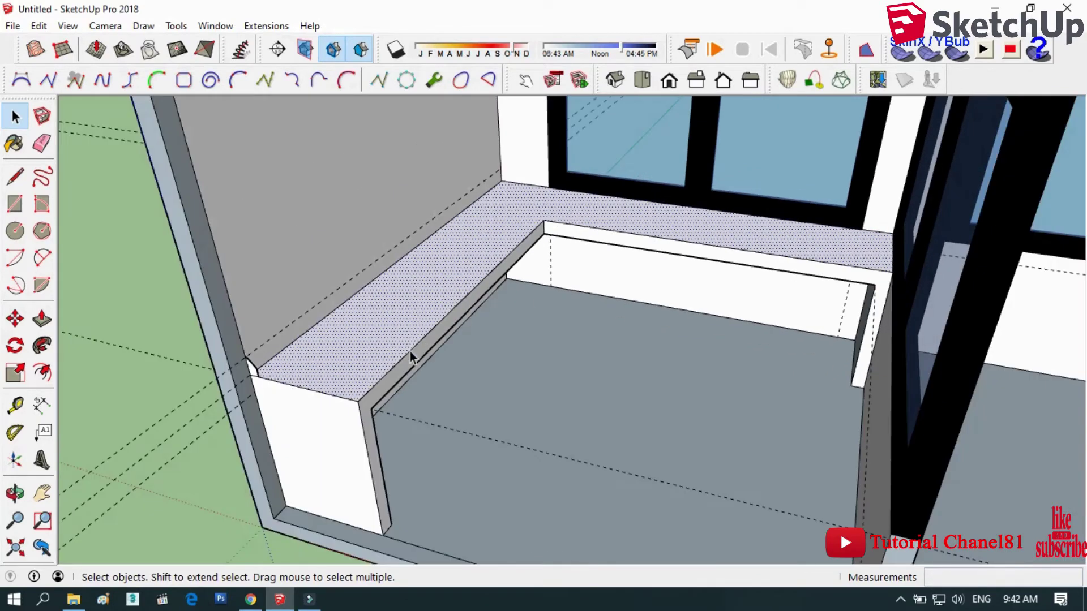
left_click(410, 351)
- Add the window-wall back edge and Follow Me the chamfered lip profile along the path
left_click(601, 229)
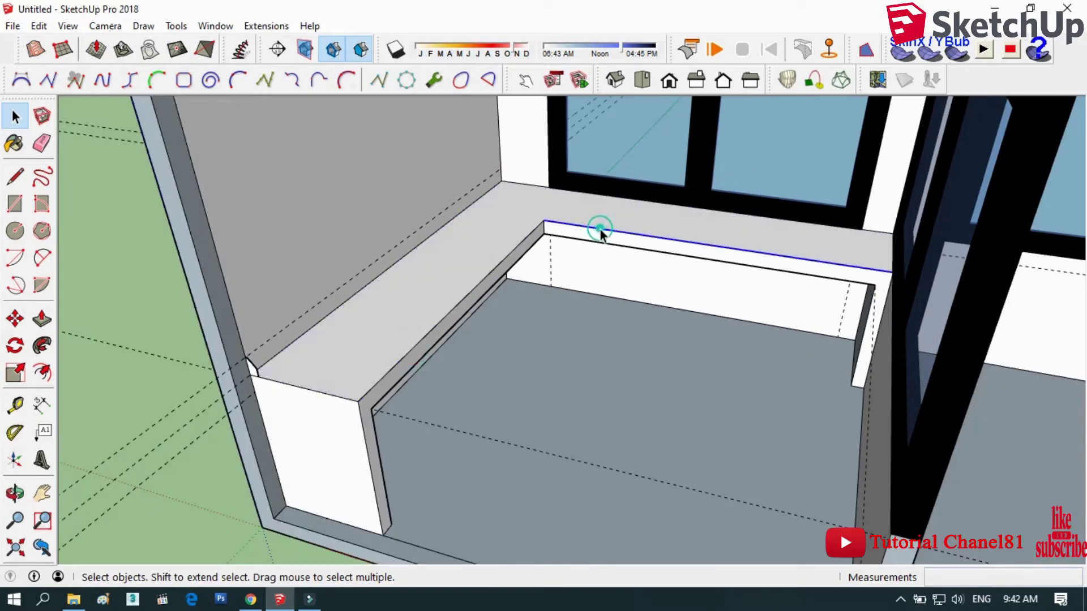
left_click(42, 345)
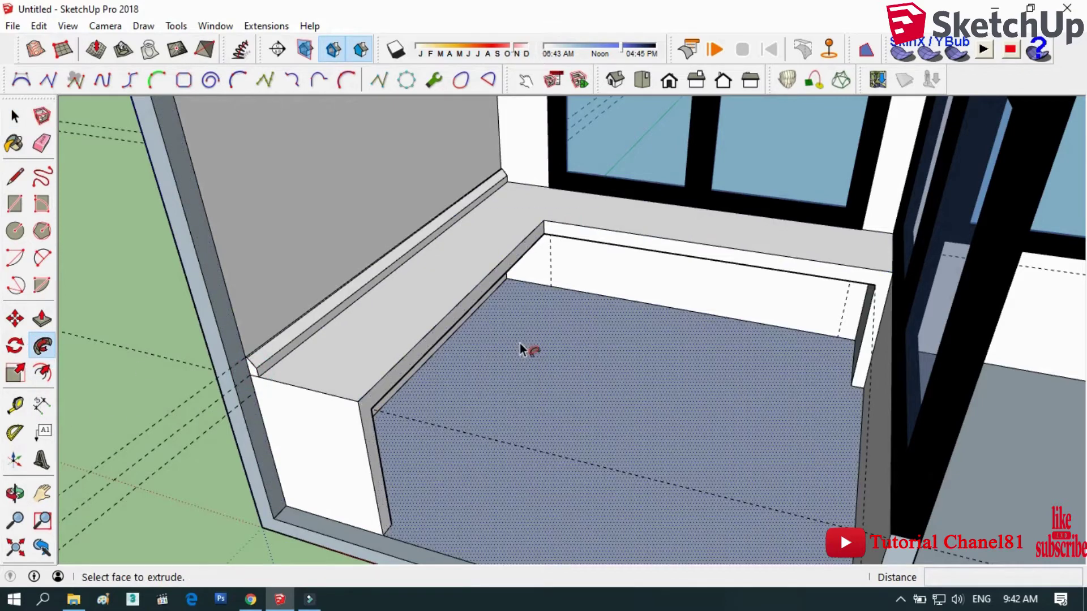
key("space")
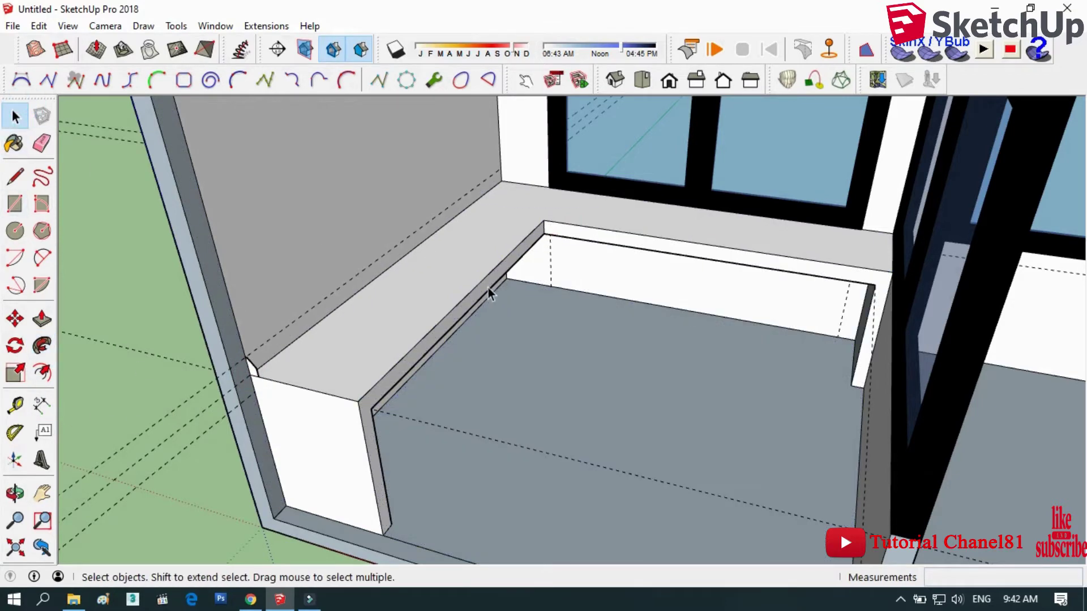
left_click(560, 228, "ctrl")
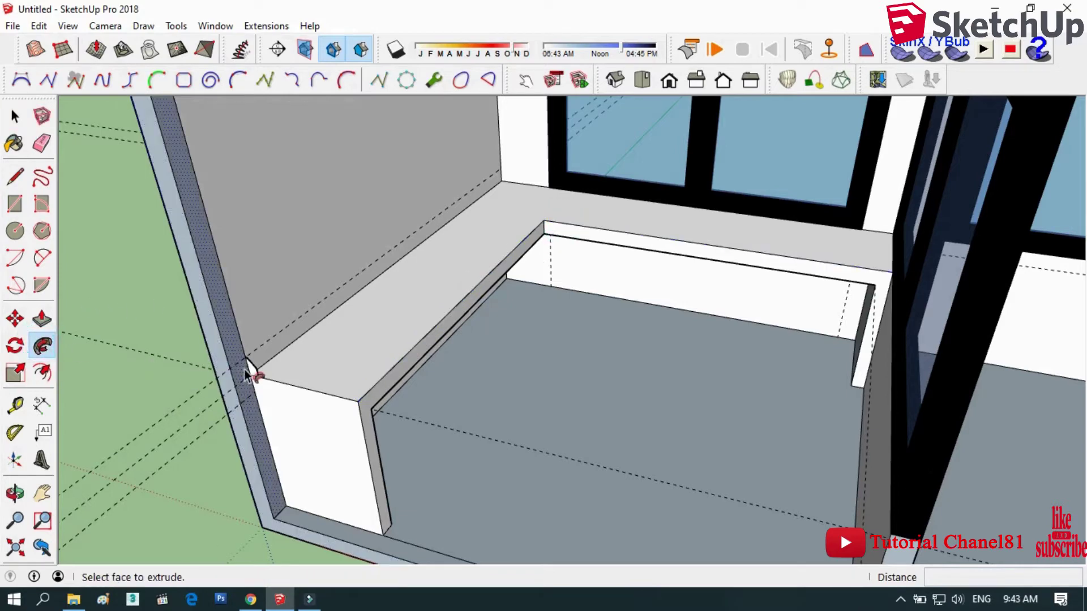
left_click_drag(253, 371, 189, 187)
left_click(15, 116)
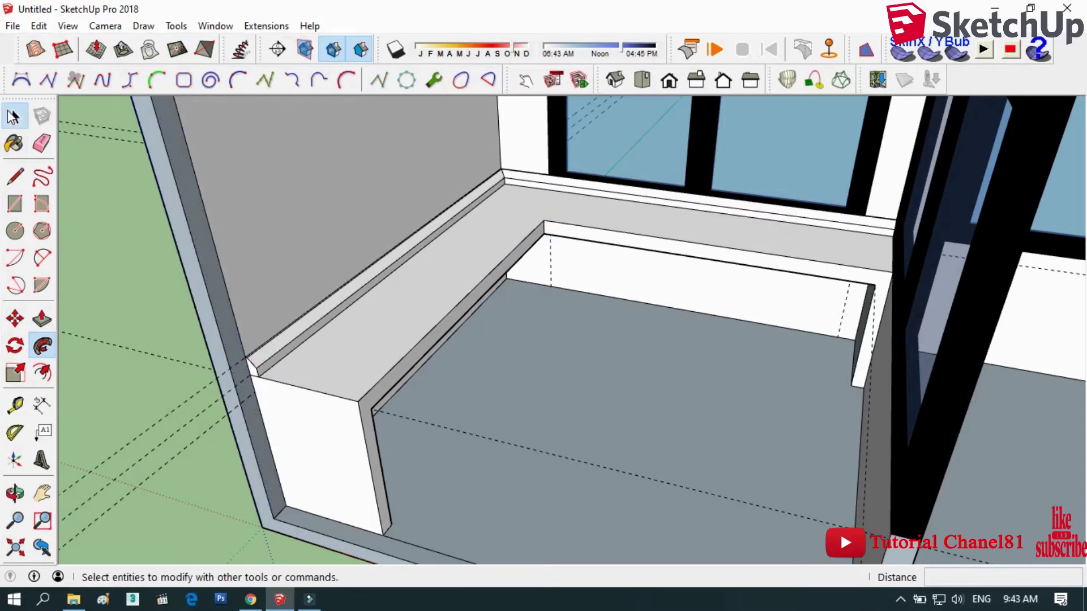
left_click(41, 144)
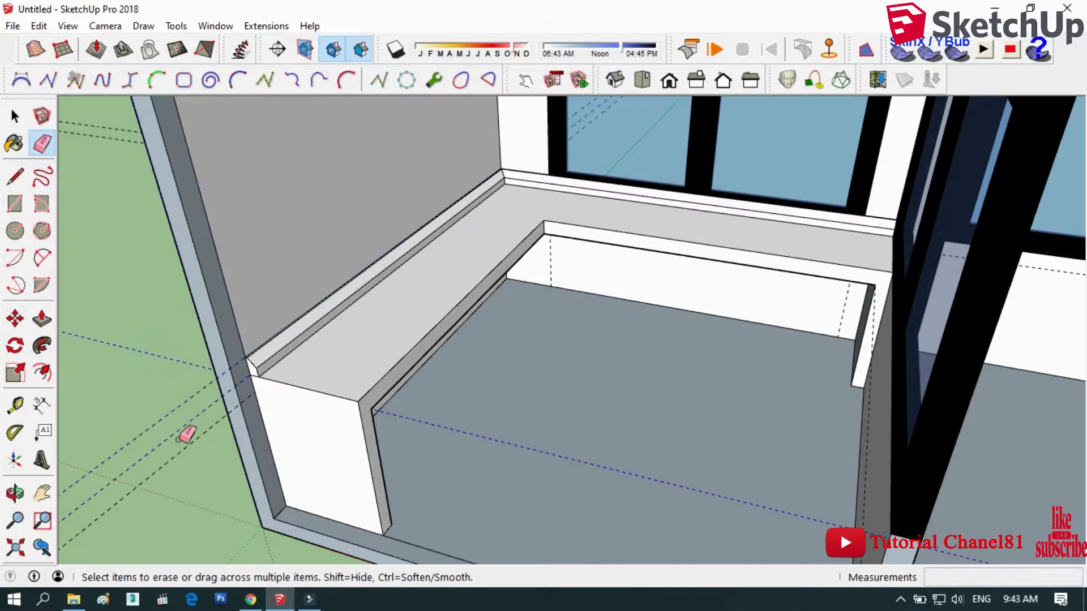
scroll(256, 327, "up", 3)
scroll(291, 359, "up", 2)
- Orbit and zoom in until the right room's window is seen head-on
mouse_move(291, 359)
middle_mouse_down()
mouse_move(262, 407)
mouse_move(431, 331)
mouse_move(284, 338)
mouse_move(528, 300)
mouse_move(917, 215)
mouse_move(813, 294)
mouse_move(594, 311)
mouse_move(609, 291)
mouse_move(371, 408)
mouse_move(242, 416)
middle_mouse_up()
scroll(243, 415, "down", 5)
mouse_move(379, 364)
middle_mouse_down()
mouse_move(427, 368)
mouse_move(385, 371)
middle_mouse_up()
scroll(385, 370, "down", 3)
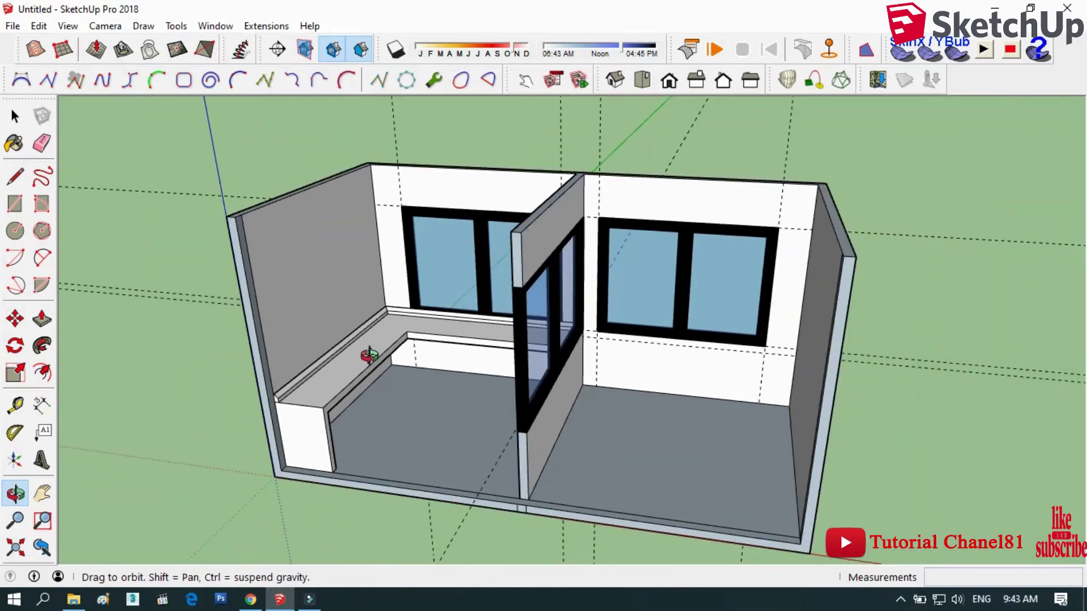
scroll(372, 353, "down", 1)
scroll(575, 347, "up", 3)
mouse_move(574, 347)
middle_mouse_down()
mouse_move(667, 368)
mouse_move(732, 340)
mouse_move(749, 281)
mouse_move(725, 274)
mouse_move(725, 283)
middle_mouse_up()
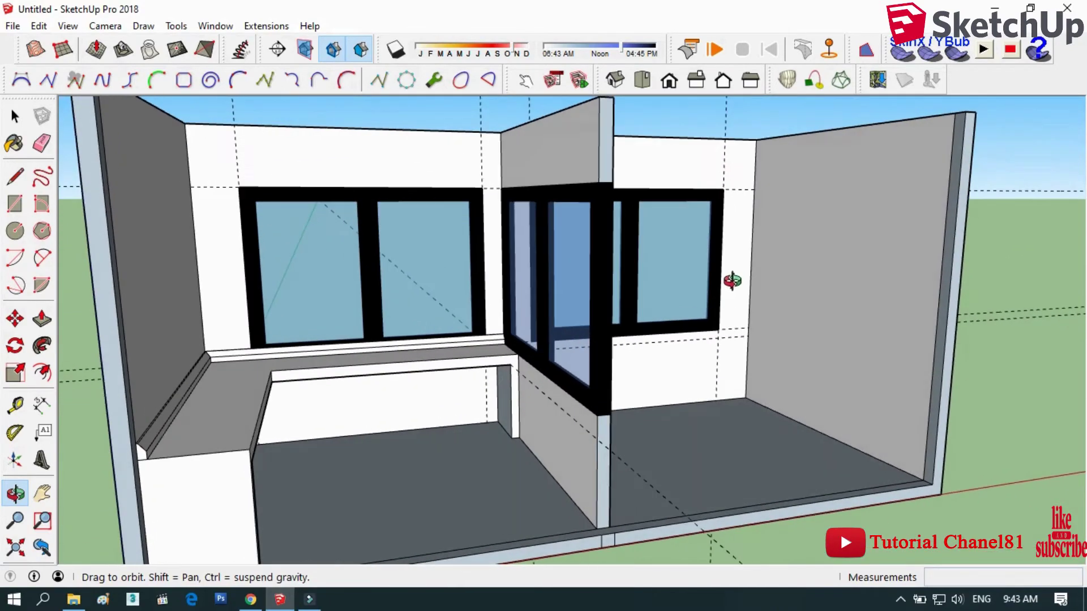
scroll(521, 320, "up", 2)
middle_click_drag(720, 331, 604, 368)
scroll(583, 348, "up", 2)
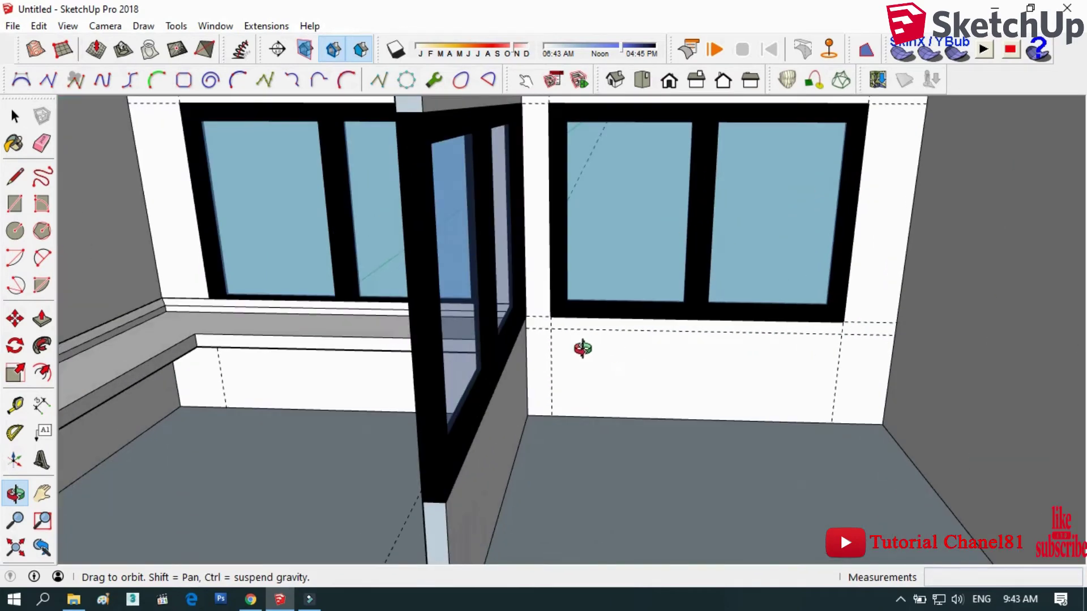
- Draw an edge from the wall corner to the right wall edge and delete the face covering the right window
left_click(14, 180)
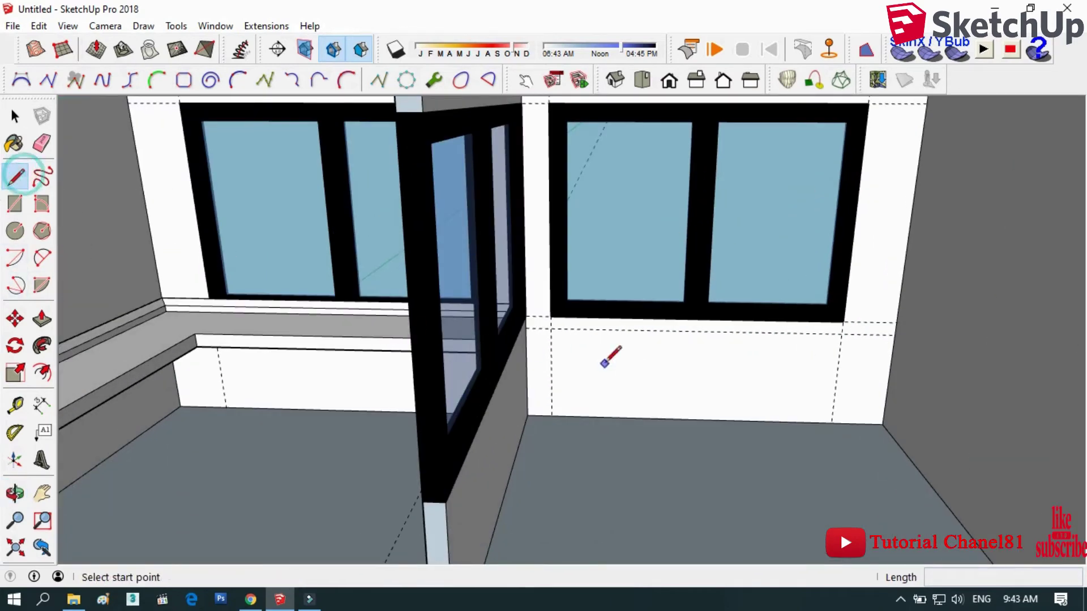
left_click(525, 315)
left_click(896, 324)
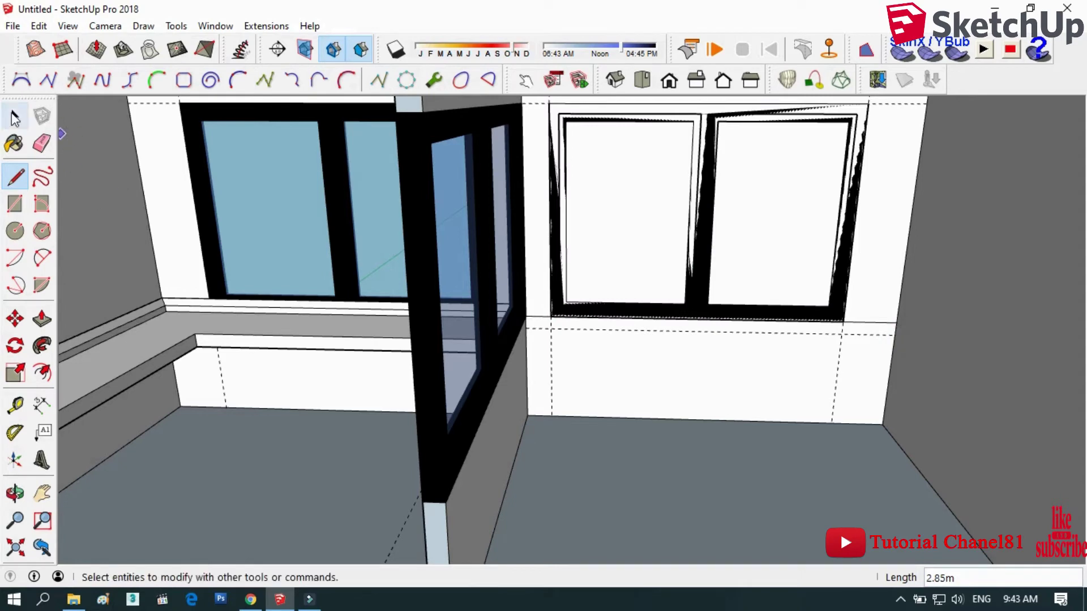
left_click(15, 119)
left_click(606, 227)
key("Delete")
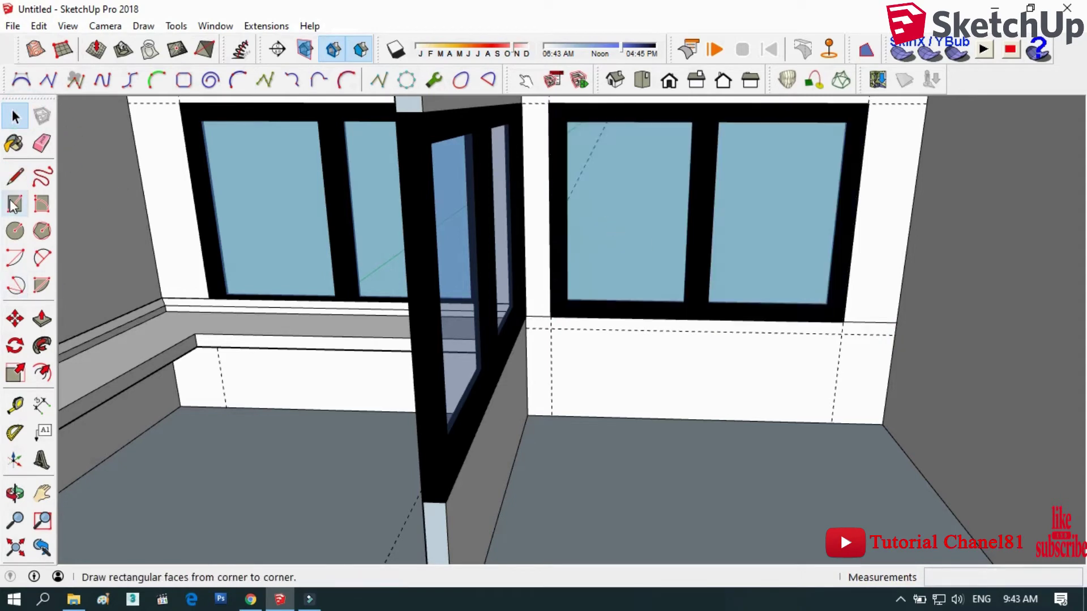
- Start a new line from below the right window's end toward the side wall
left_click(16, 175)
left_click(896, 322)
scroll(896, 322, "down", 3)
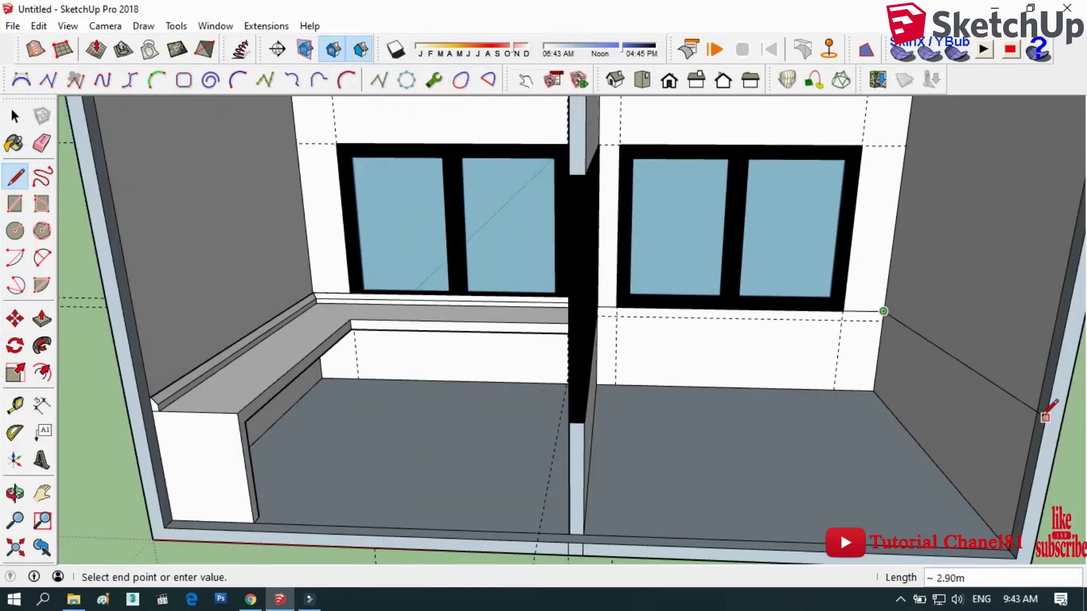
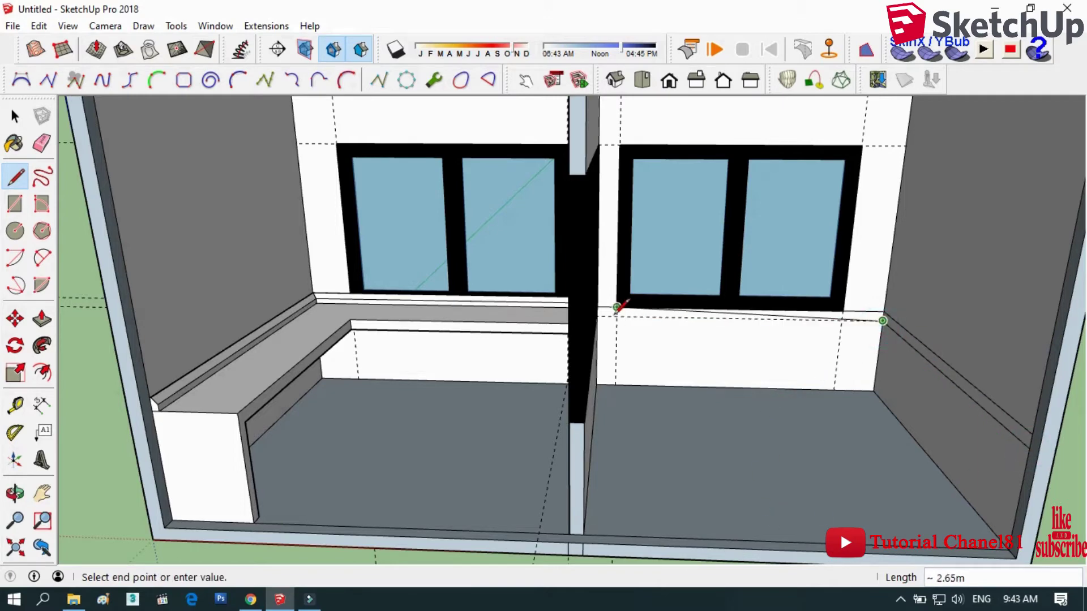
- Pull the right-wall floor strip out 0.60m into a ledge under the window and along the wall
key("p")
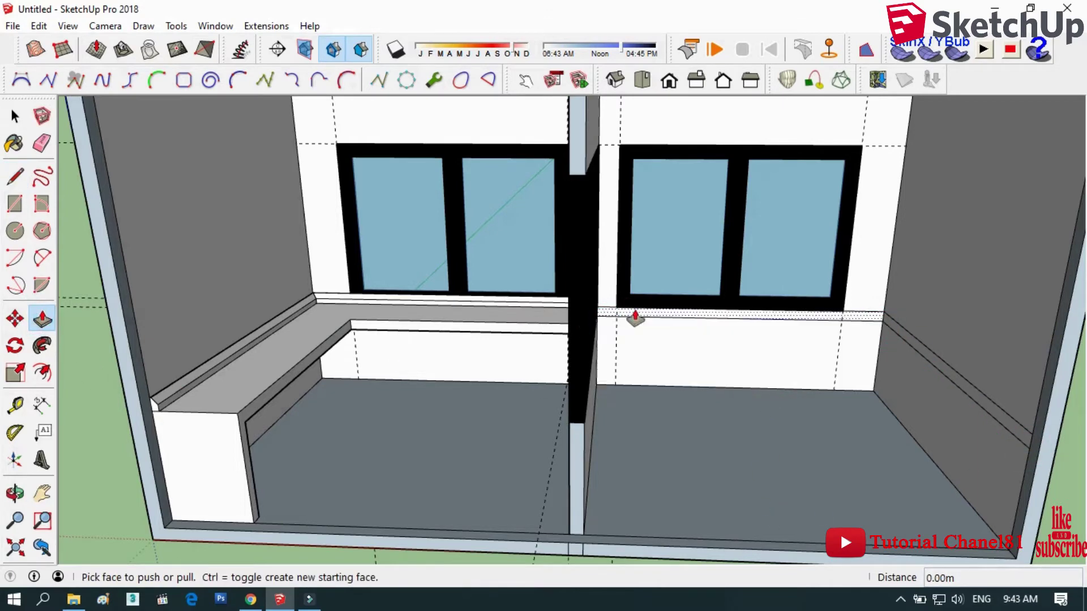
left_click(634, 316)
left_click(927, 367)
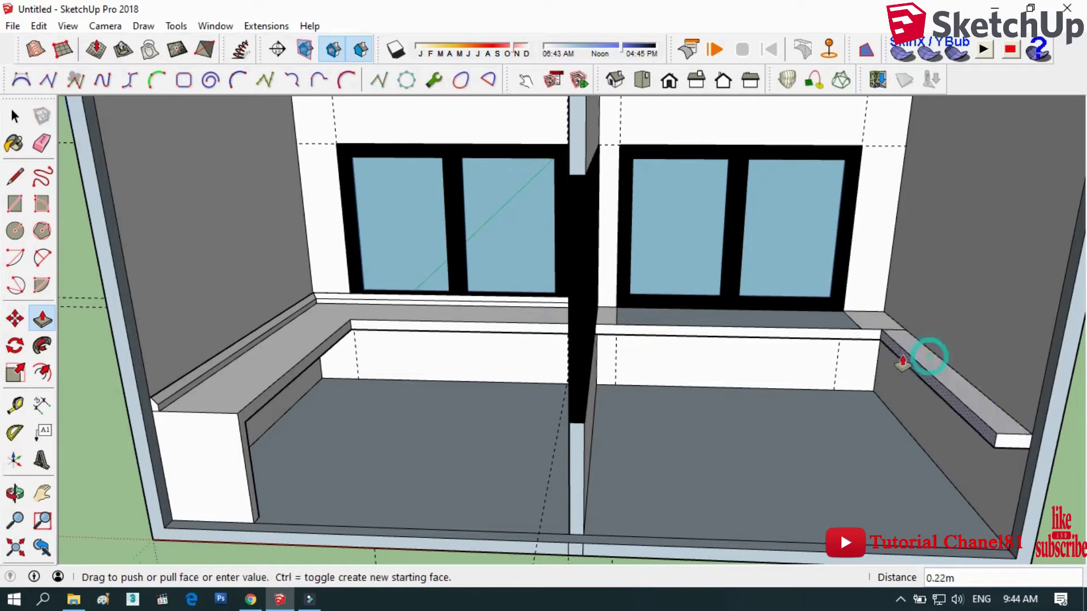
double_click(902, 354)
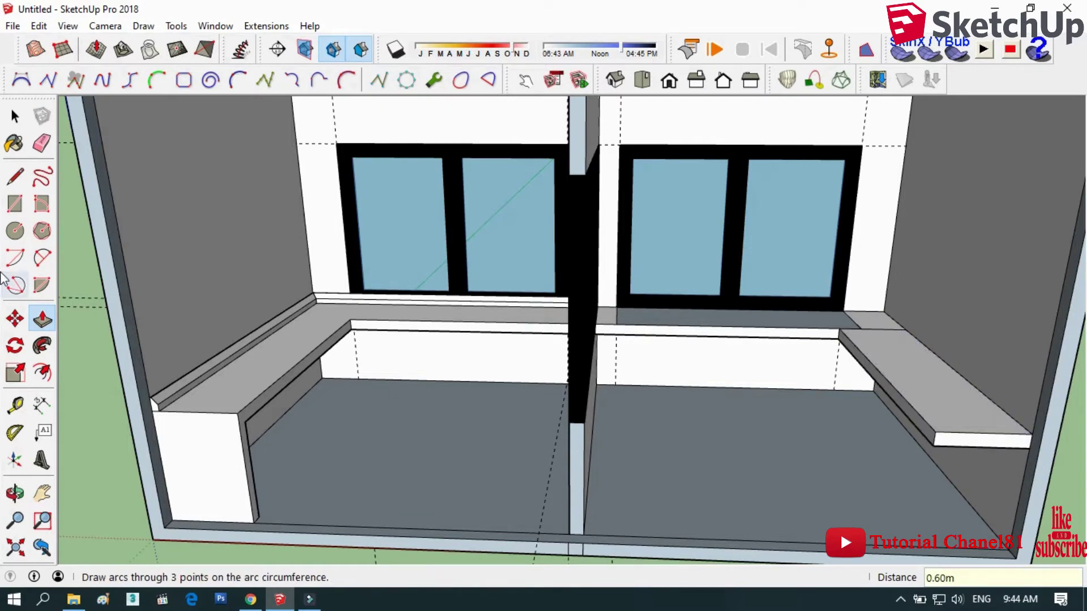
- Erase the seam edge between the window sill and the side ledge
left_click(41, 149)
left_click(859, 329)
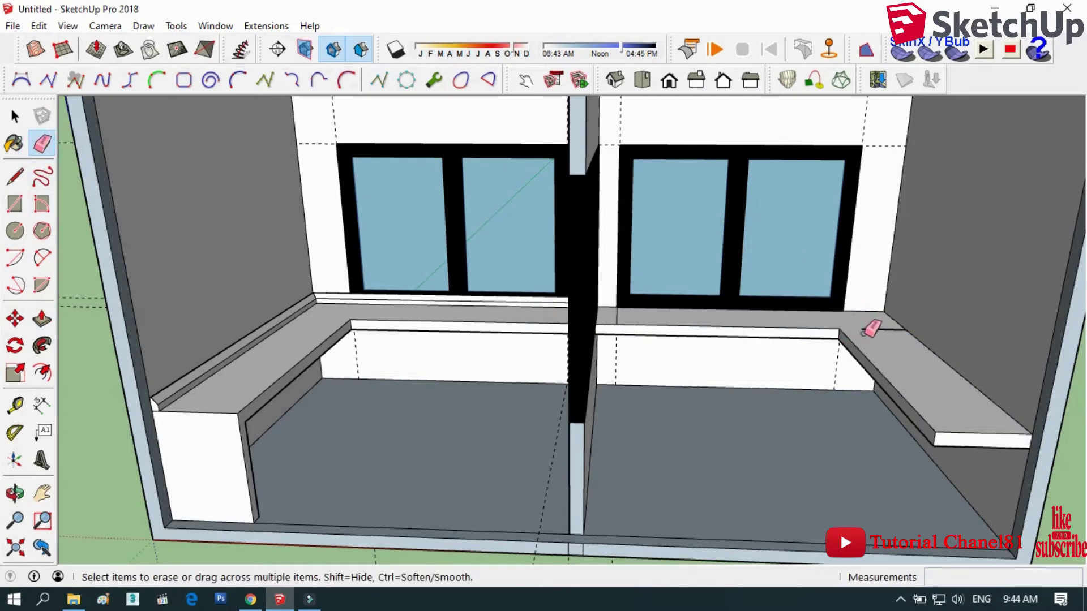
scroll(724, 319, "up", 3)
scroll(602, 316, "down", 5)
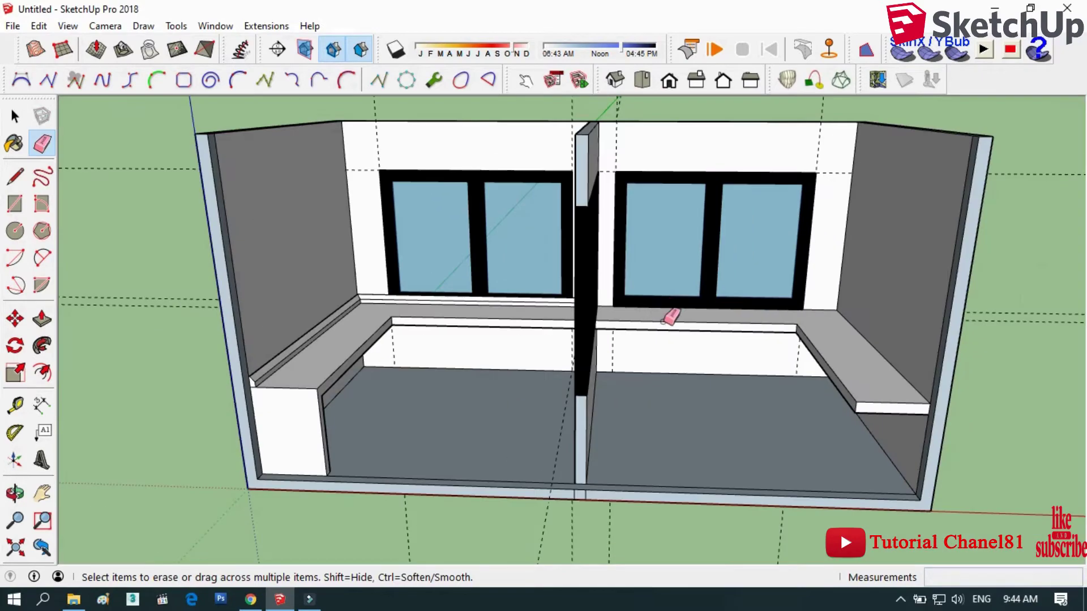
- Mark off the right-wall ledge's end with a guide and line, and push it down 0.75m to the floor
left_click(15, 493)
left_click_drag(785, 369, 829, 275)
scroll(860, 317, "up", 3)
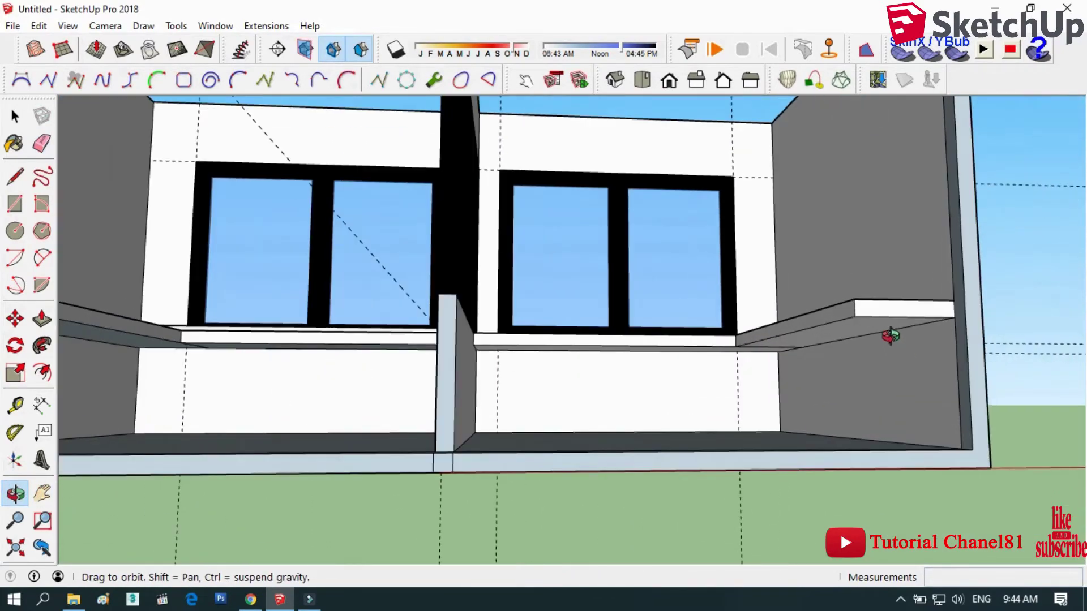
scroll(887, 332, "up", 3)
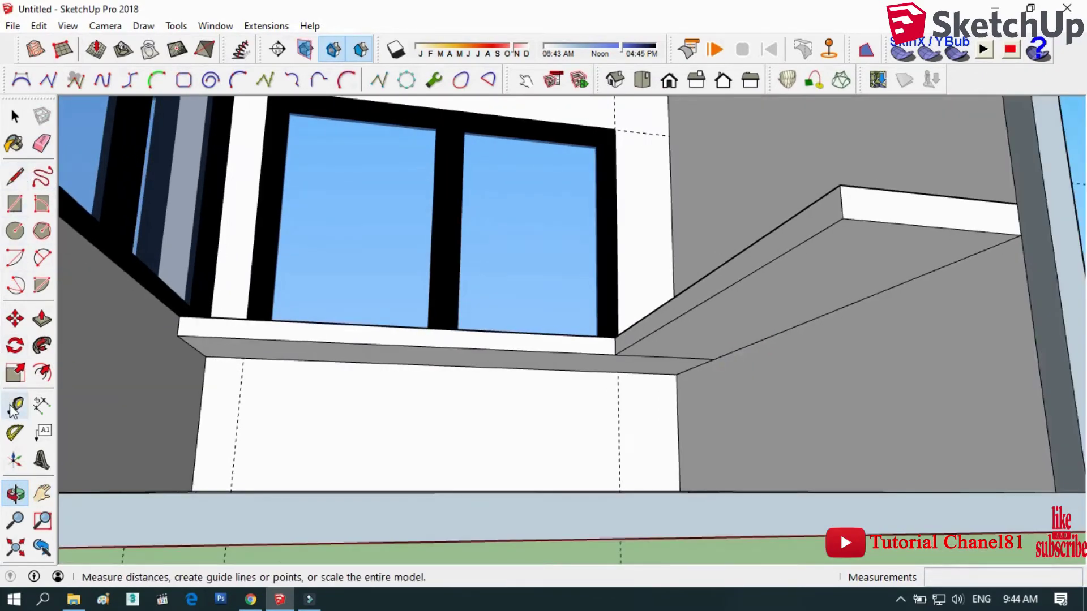
left_click(15, 404)
left_click(859, 221)
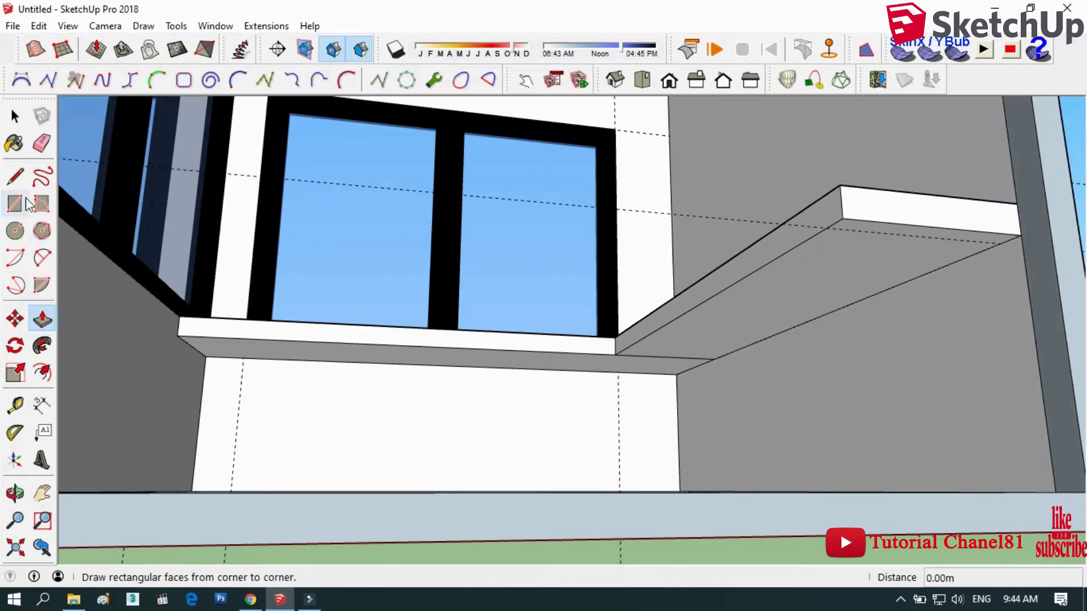
left_click(15, 177)
left_click(827, 226)
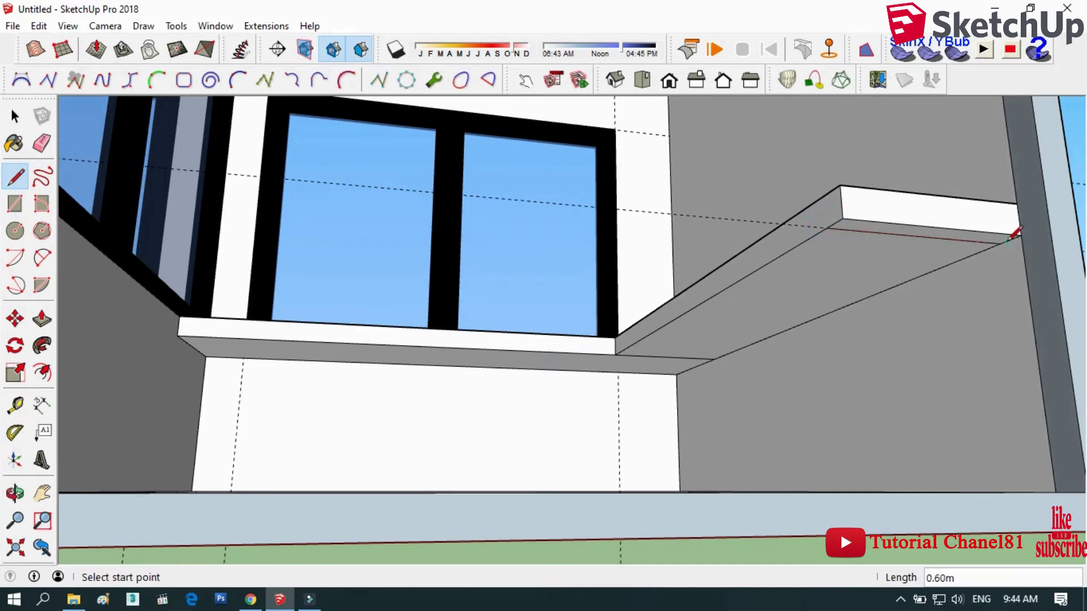
left_click(51, 320)
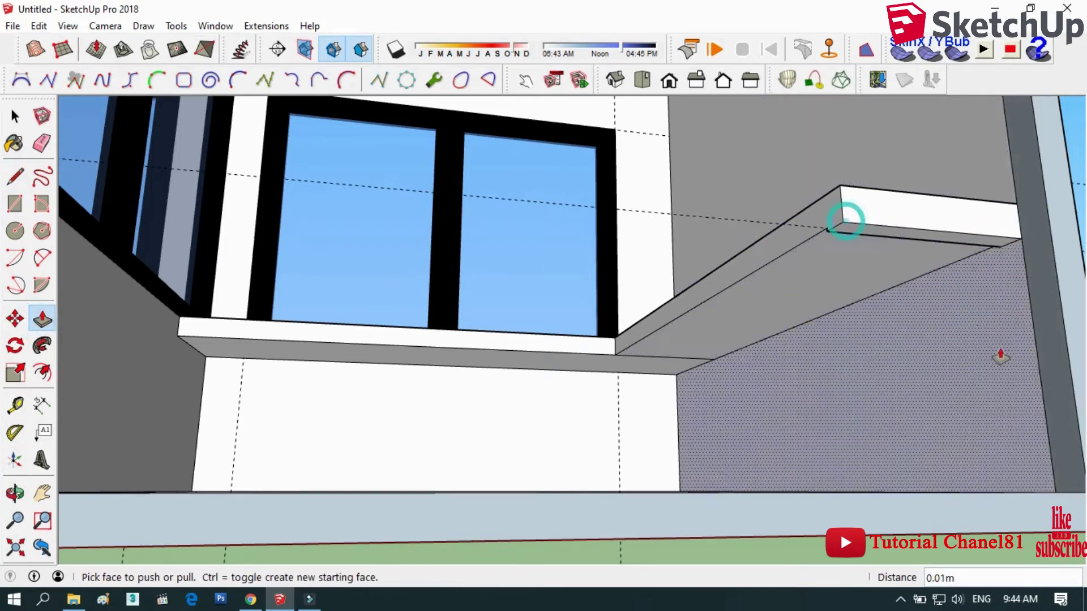
left_click(901, 229)
left_click(783, 495)
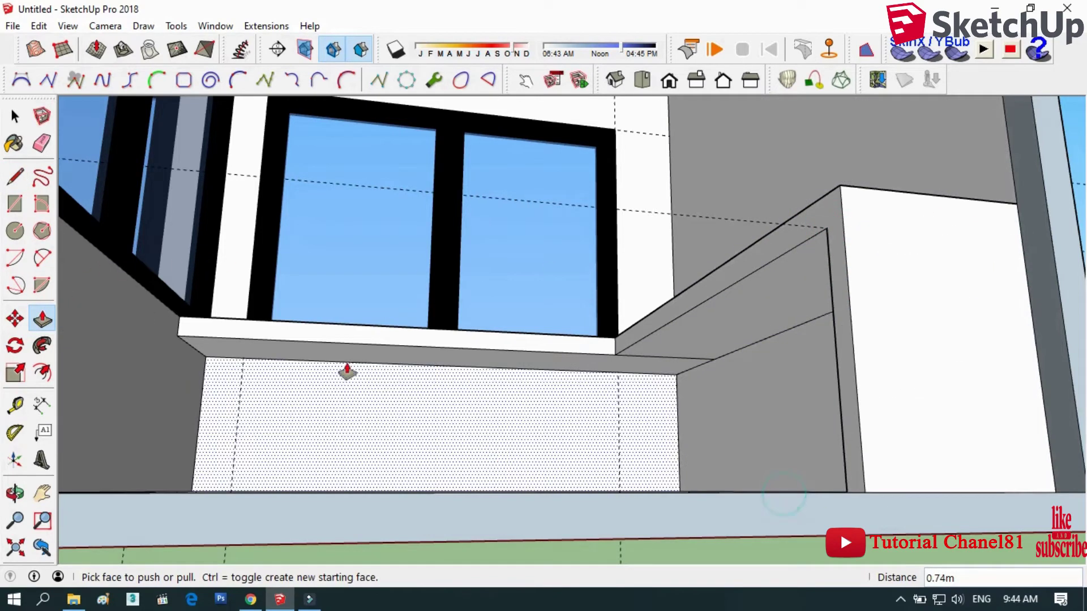
- Mark off the window sill's corner end and push it down to the floor as a narrow leg
left_click(41, 142)
left_click(15, 405)
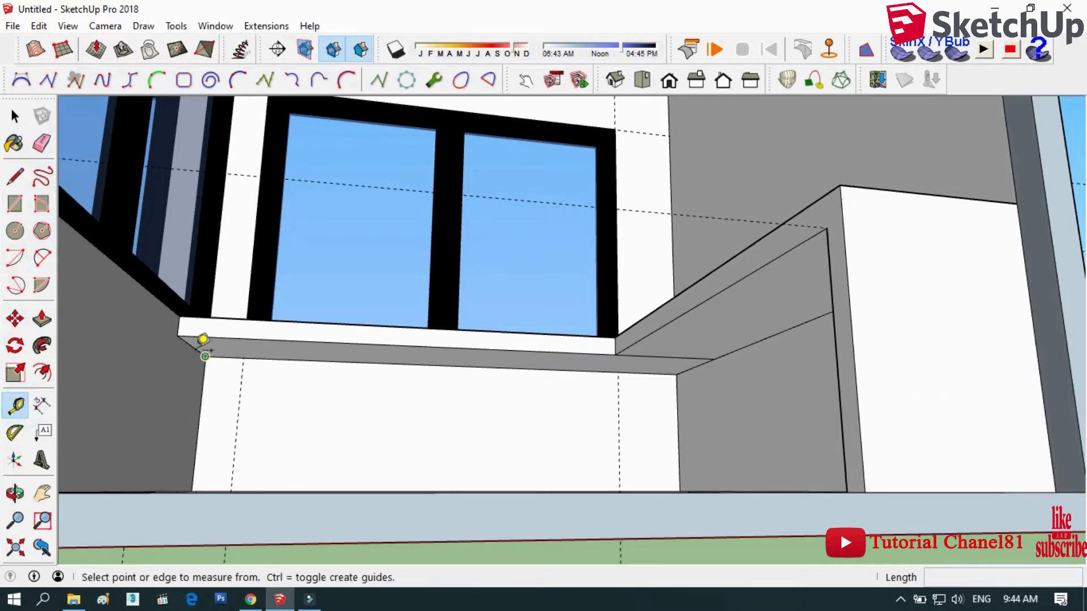
left_click(192, 347)
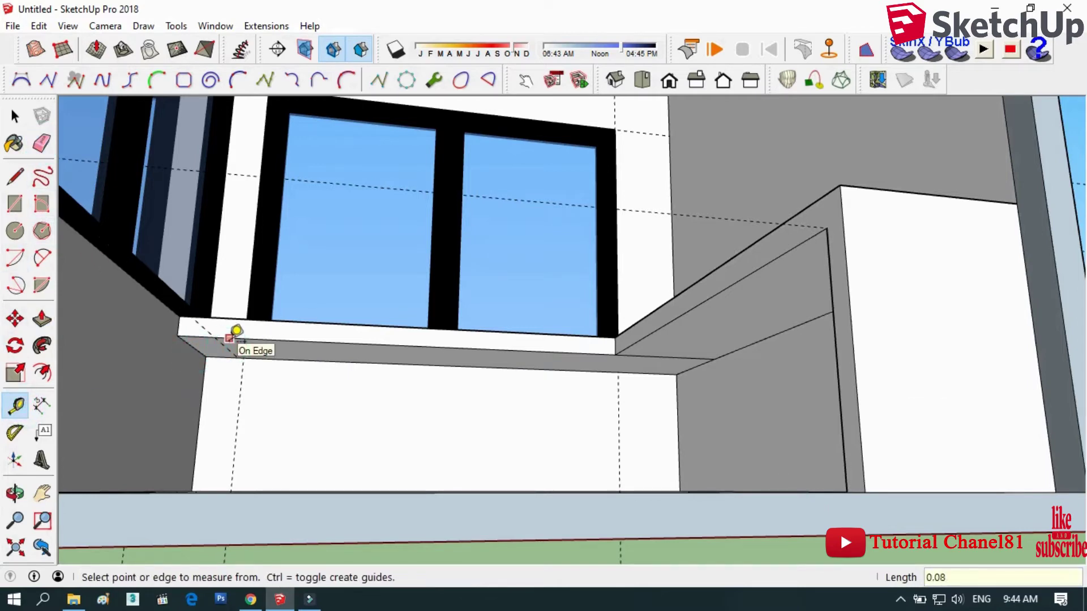
left_click(13, 178)
left_click(195, 336)
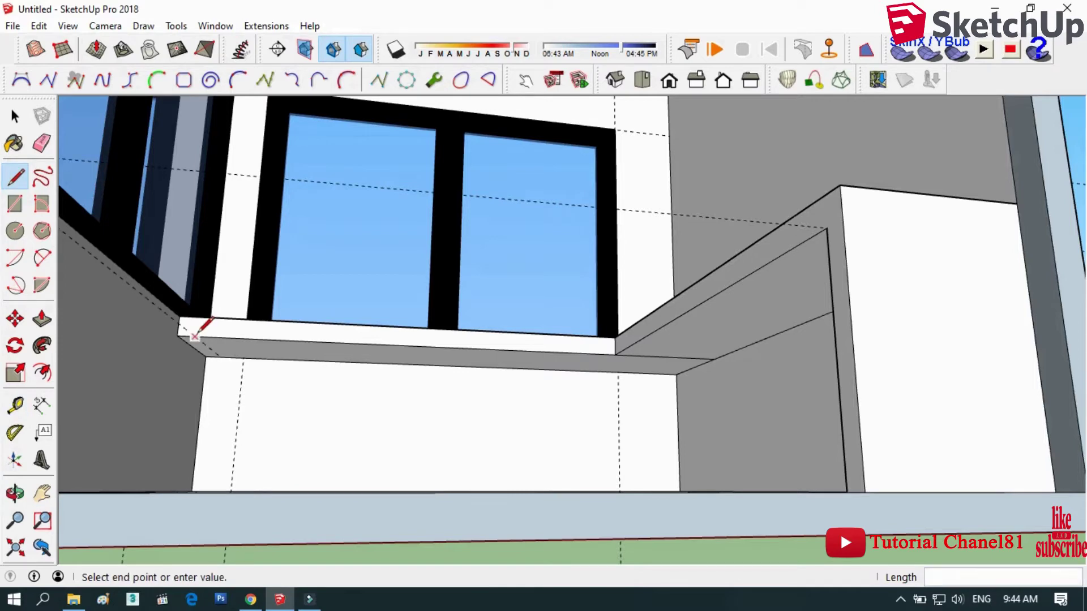
left_click(220, 357)
left_click(42, 319)
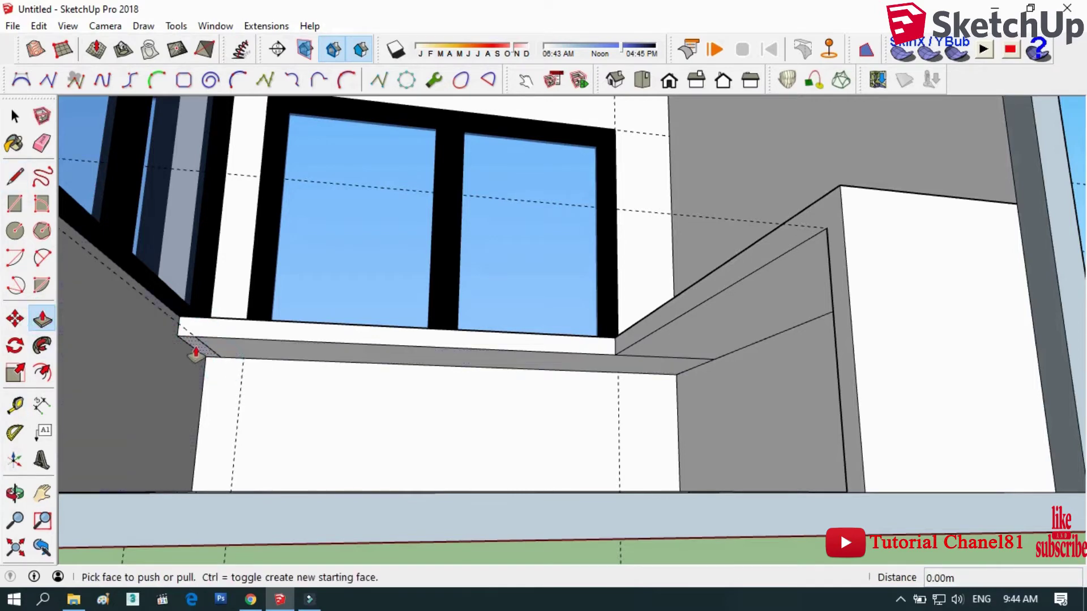
left_click(195, 354)
left_click(232, 497)
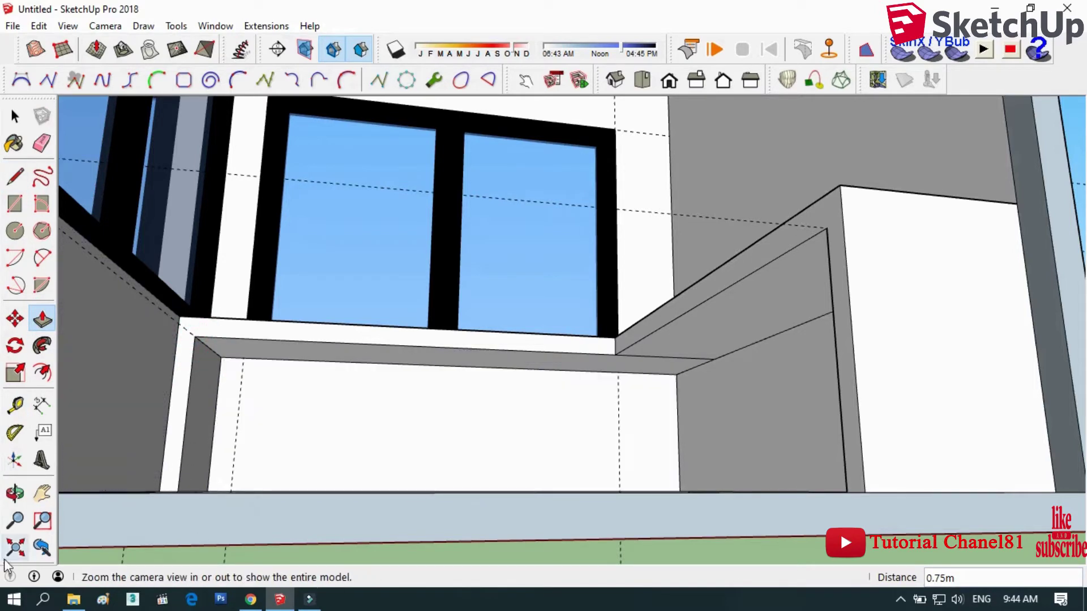
- Orbit to the left bench corner to locate the small trim profile
left_click(14, 493)
left_click_drag(245, 397, 291, 346)
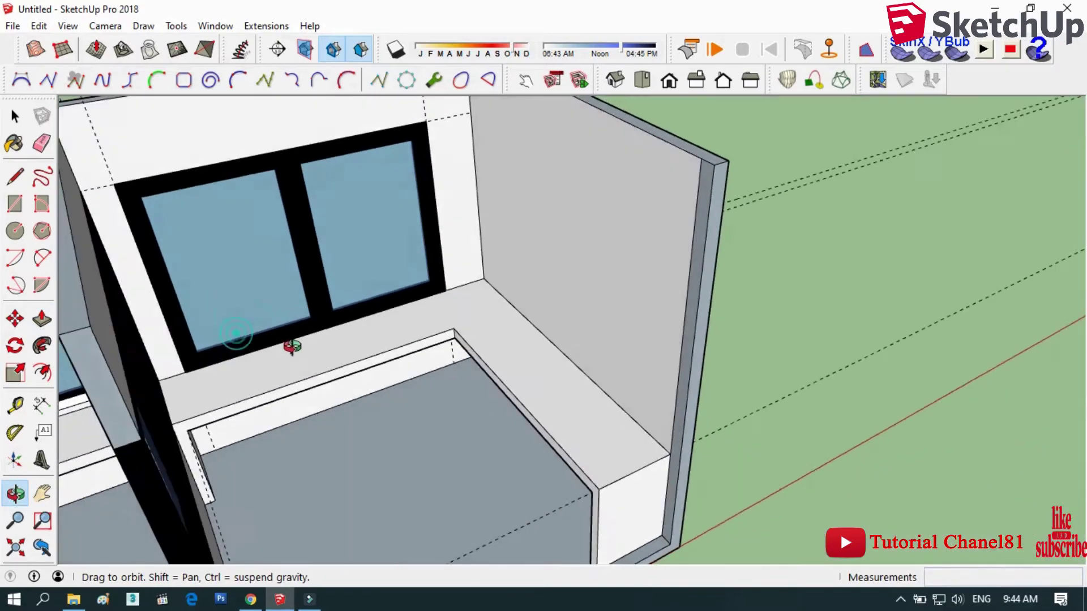
scroll(292, 346, "down", 5)
mouse_move(249, 281)
left_mouse_down()
mouse_move(488, 267)
mouse_move(468, 322)
mouse_move(580, 236)
mouse_move(141, 333)
left_mouse_up()
scroll(465, 307, "up", 5)
scroll(465, 308, "down", 3)
scroll(239, 326, "up", 5)
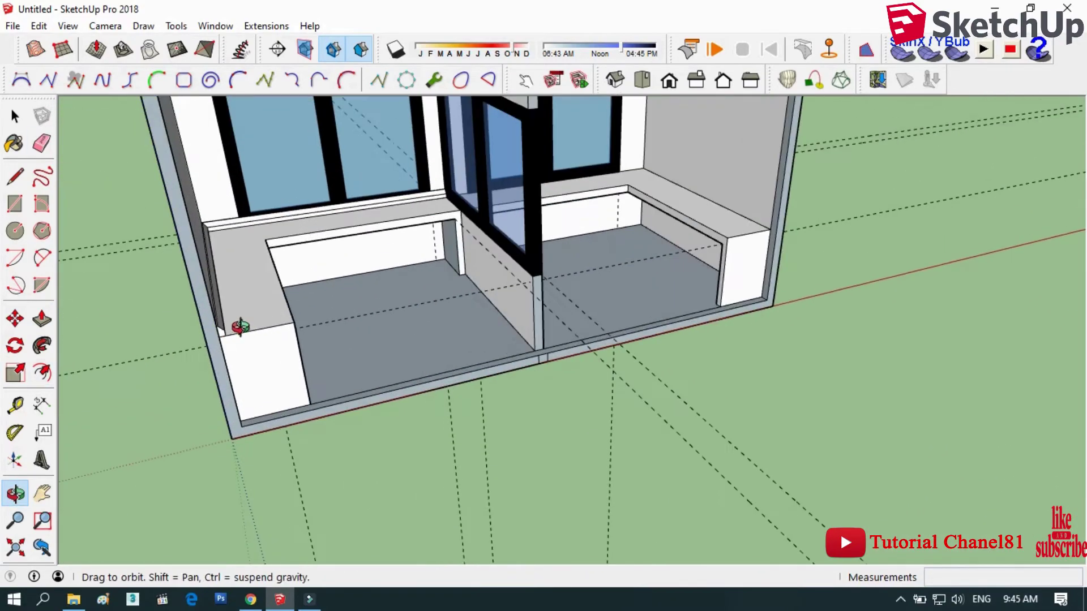
key("space")
scroll(224, 334, "up", 2)
- Copy the trim profile across to beside the right room with Move and Ctrl
key("p")
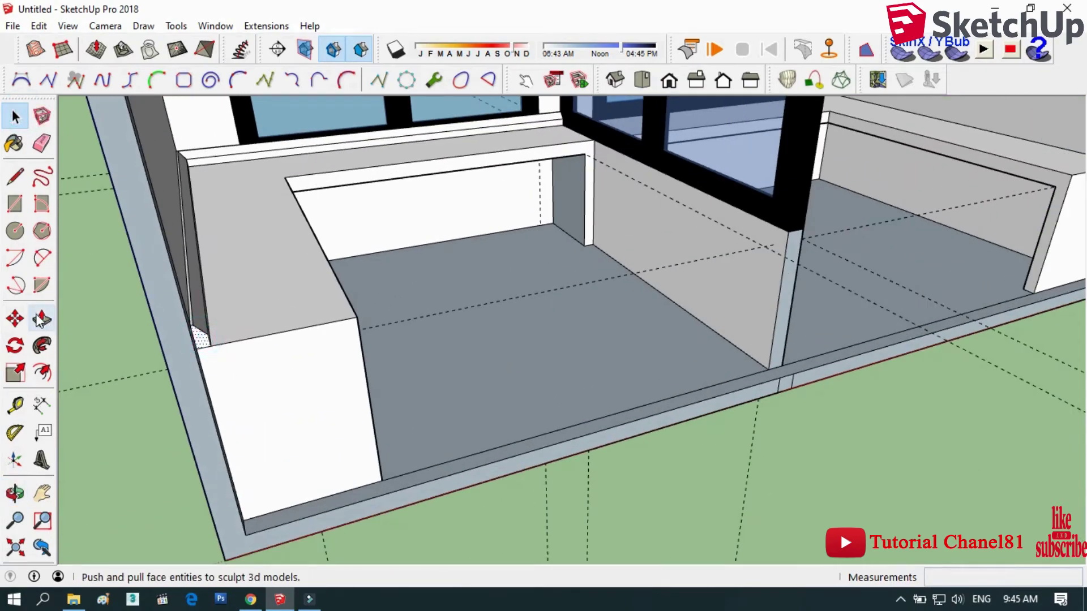
key("m")
scroll(217, 348, "up", 2)
key("ctrl")
left_click(201, 351)
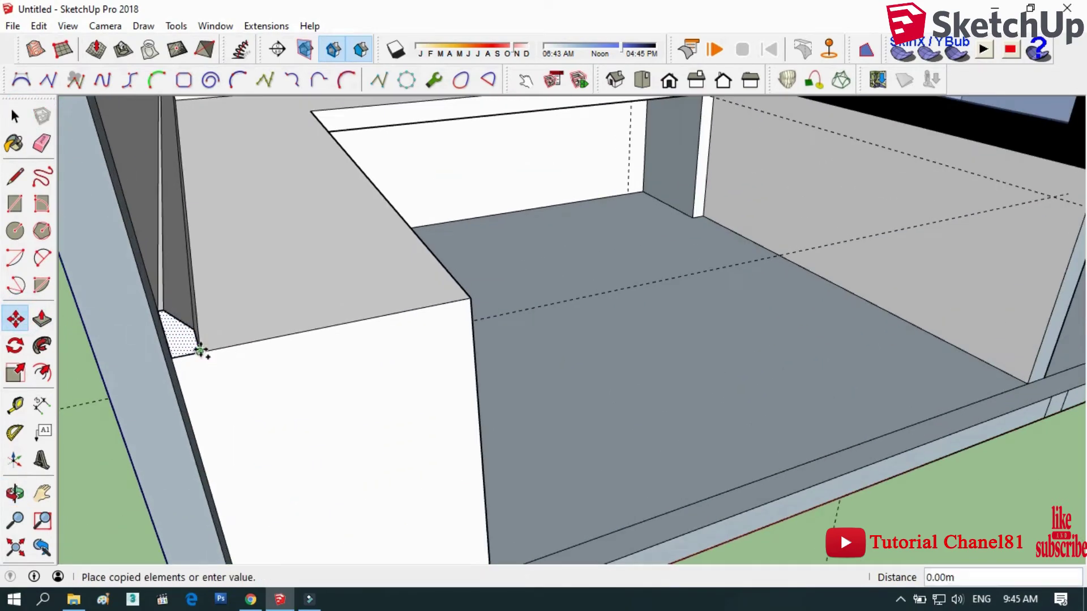
scroll(201, 351, "down", 3)
scroll(170, 362, "down", 3)
left_click(716, 258)
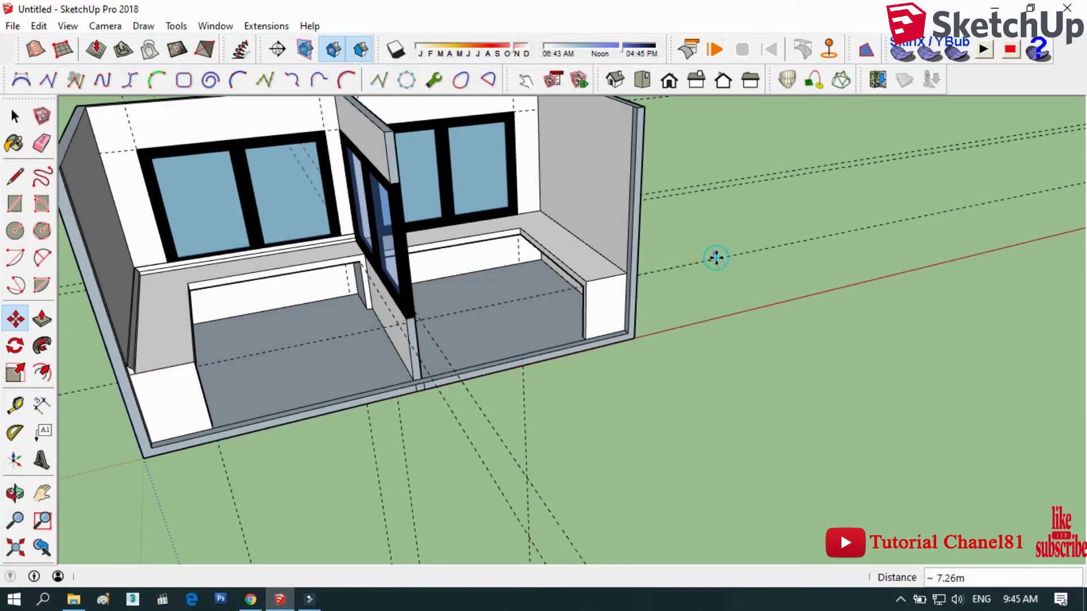
scroll(715, 256, "up", 3)
- Flip the copied profile along the red direction and place it at the outer wall corner
right_click(714, 255)
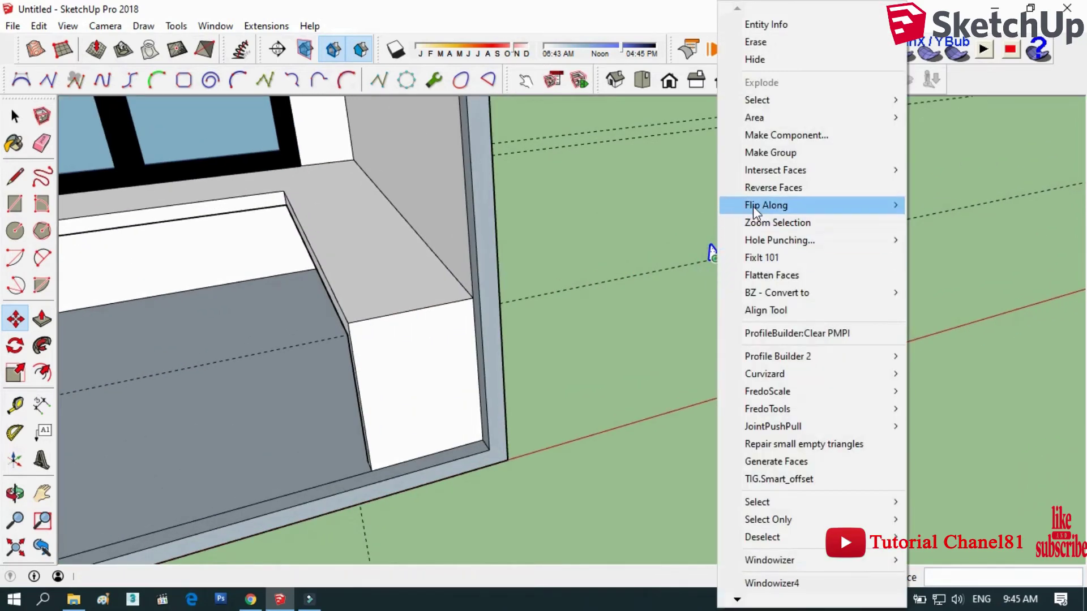
left_click(962, 203)
scroll(718, 259, "down", 2)
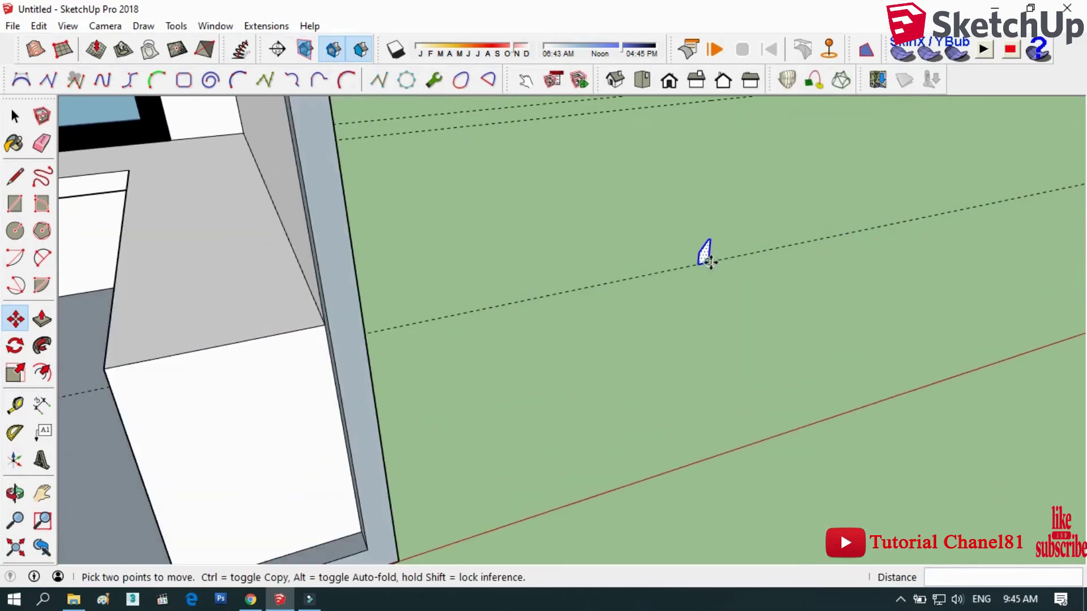
left_click(716, 258)
scroll(299, 289, "up", 3)
scroll(340, 339, "up", 2)
left_click(372, 350)
scroll(628, 352, "down", 2)
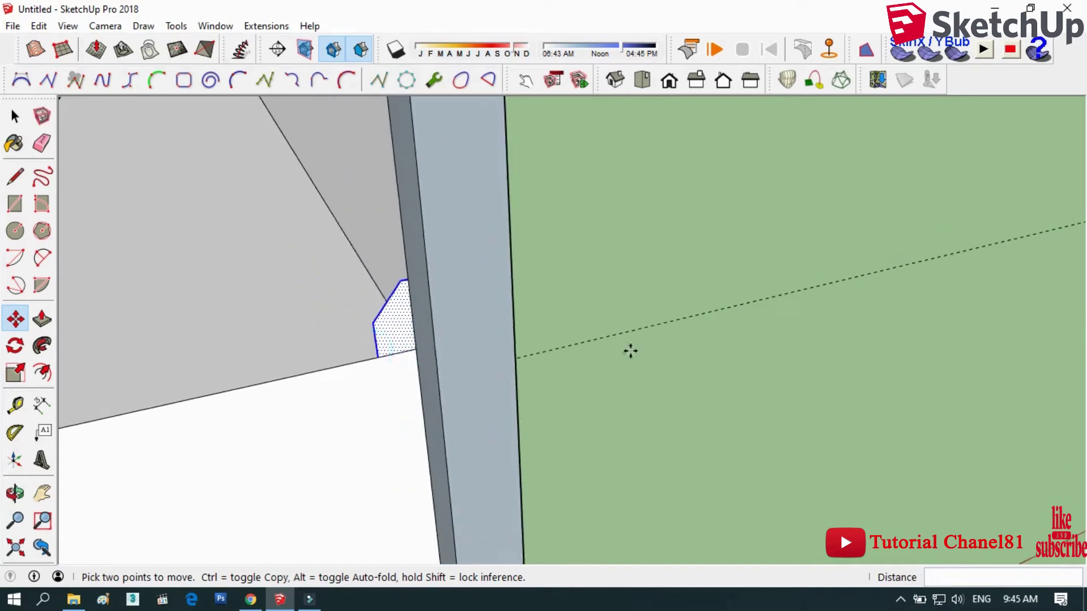
scroll(628, 362, "down", 3)
- Sweep the trim profile along the bench's back edge with Follow Me
key("space")
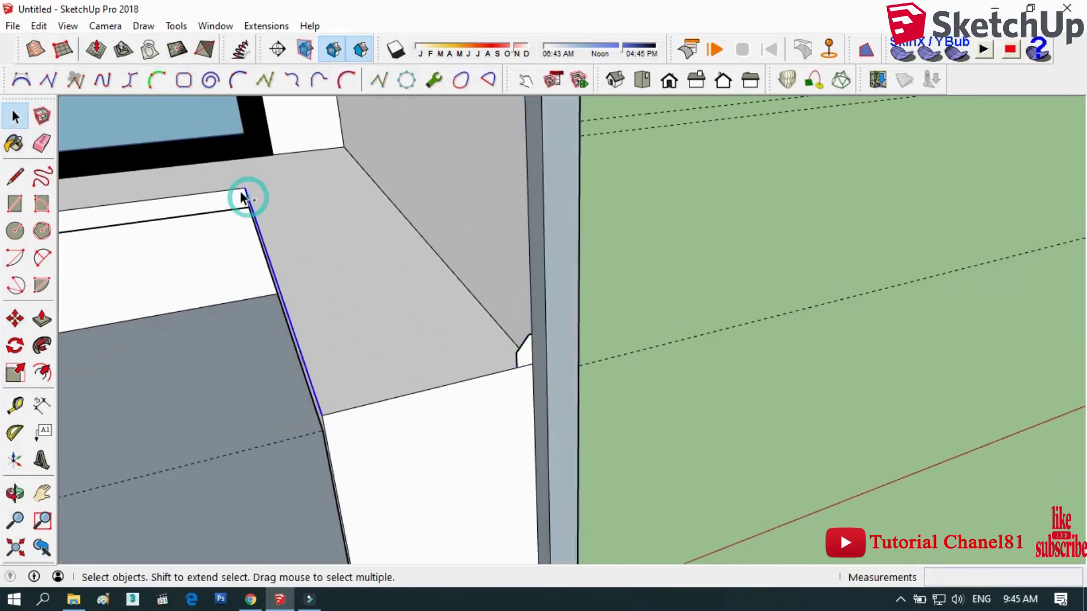
left_click(42, 345)
left_click(521, 349)
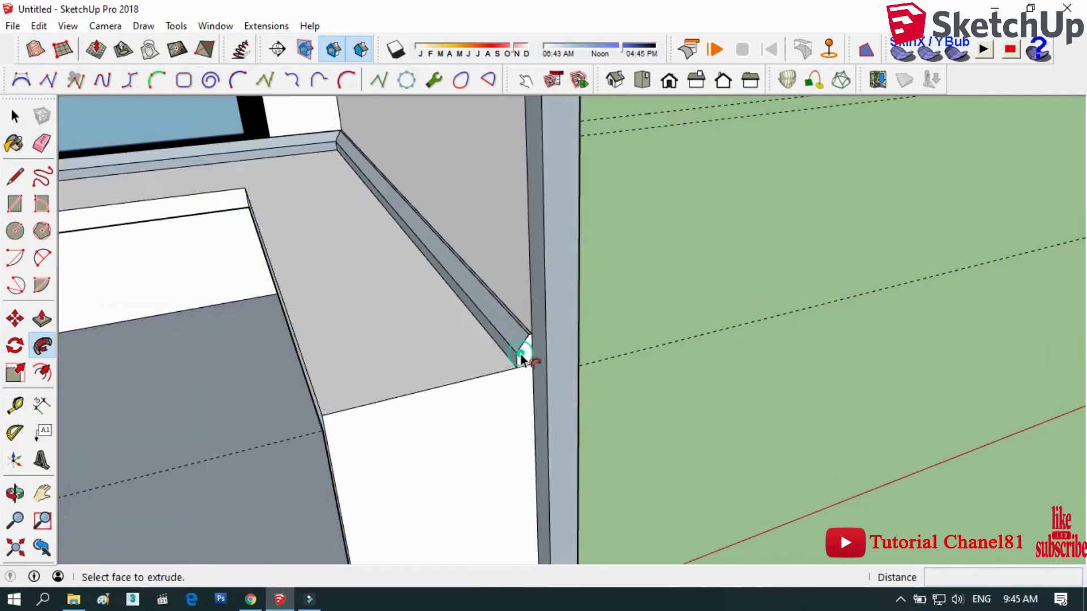
scroll(517, 352, "down", 3)
scroll(676, 364, "down", 2)
left_click(16, 119)
scroll(575, 351, "up", 3)
scroll(590, 352, "up", 2)
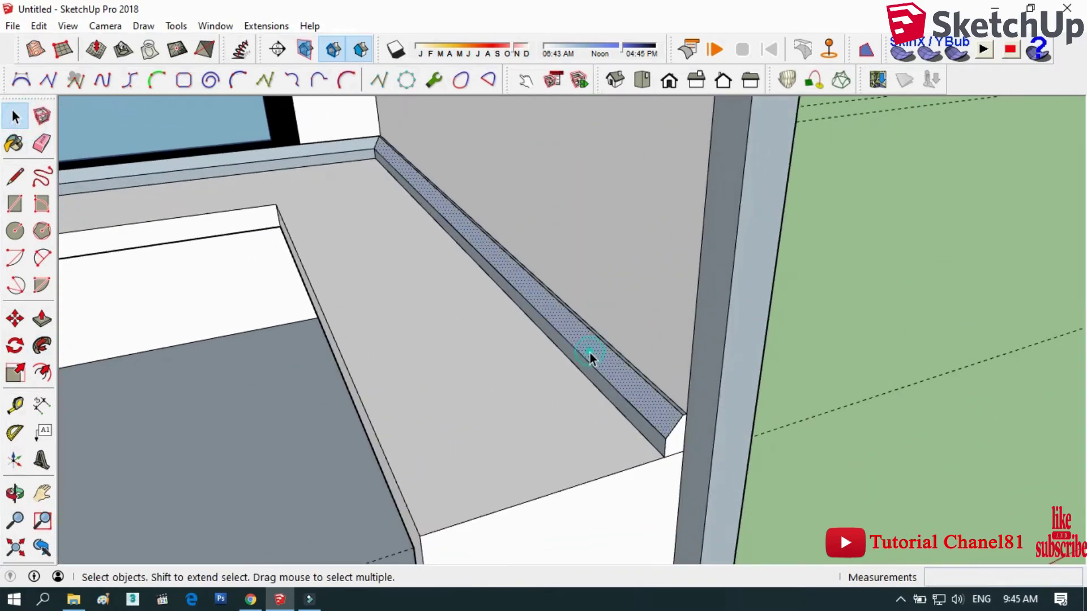
- Fix the new strip's faces using Reverse Faces and Orient Faces
right_click(590, 352)
left_click(639, 170)
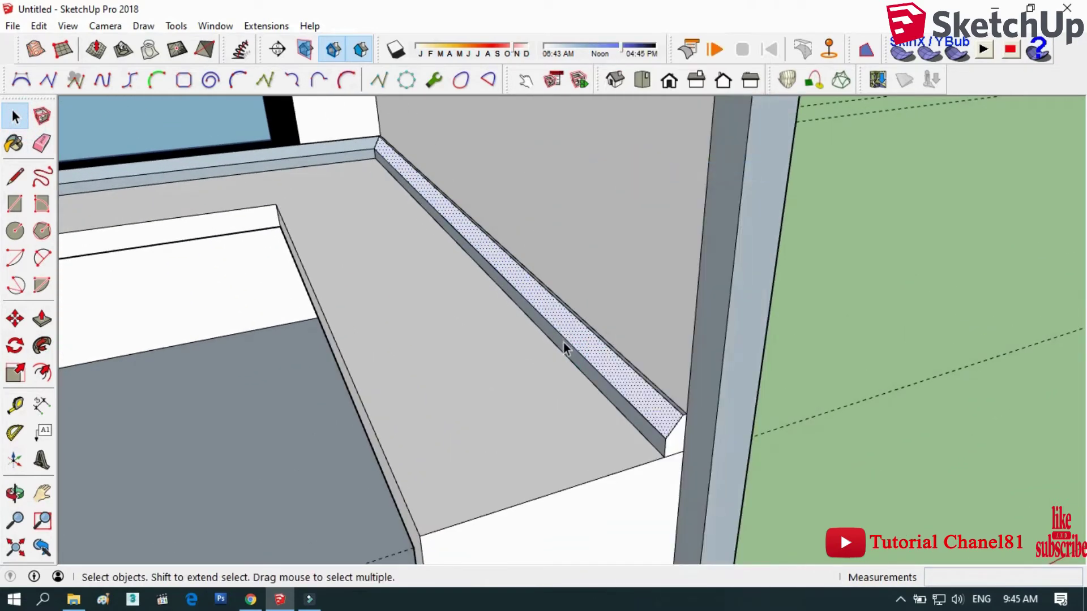
right_click(565, 346)
left_click(613, 186)
scroll(385, 158, "up", 3)
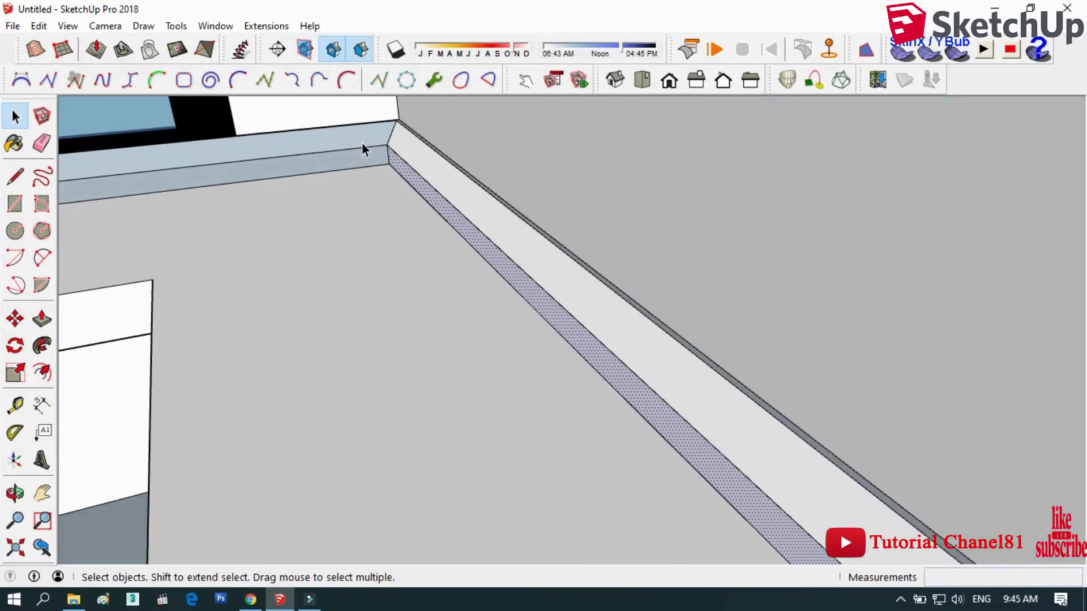
right_click(363, 141)
left_click(390, 170)
right_click(364, 160)
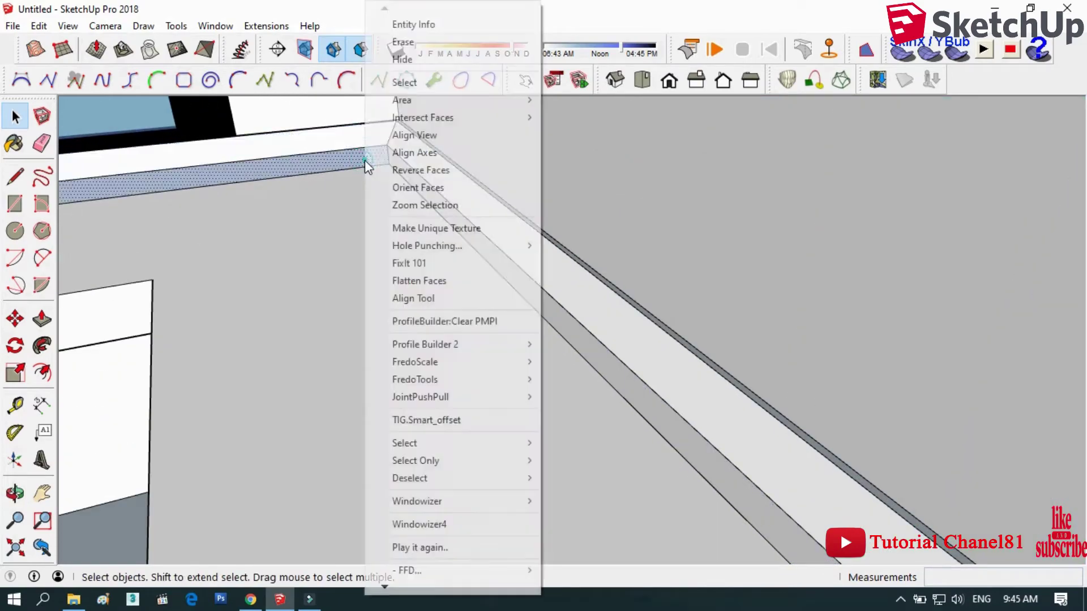
left_click(388, 170)
scroll(699, 279, "down", 3)
scroll(699, 274, "down", 5)
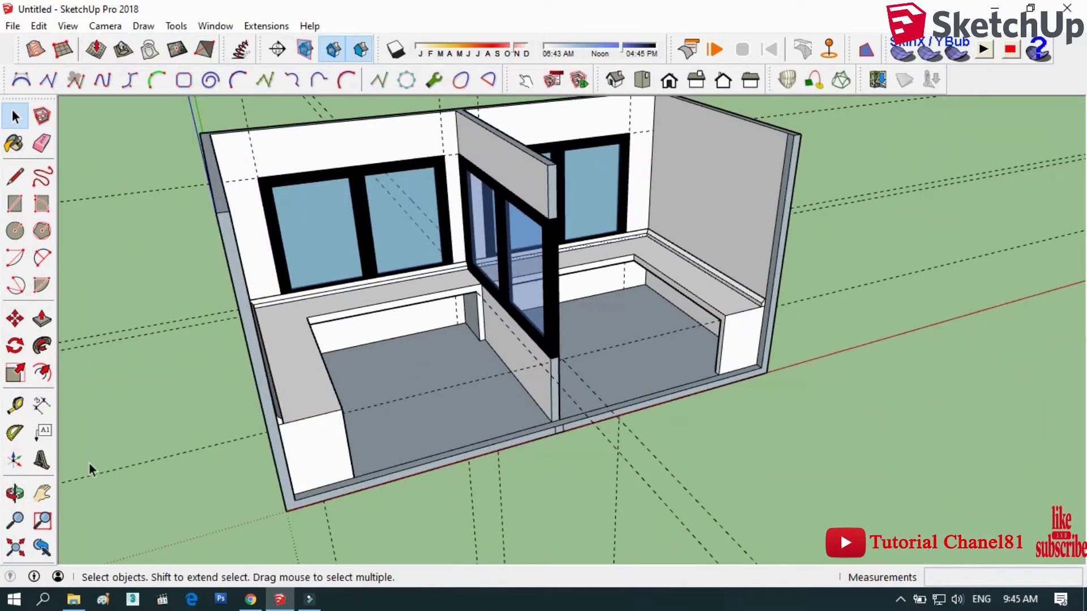
- Select the left room's floor and reverse the bottom slab edge strip's face
key("o")
mouse_move(439, 381)
left_mouse_down()
mouse_move(503, 186)
mouse_move(662, 213)
mouse_move(854, 296)
mouse_move(560, 339)
left_mouse_up()
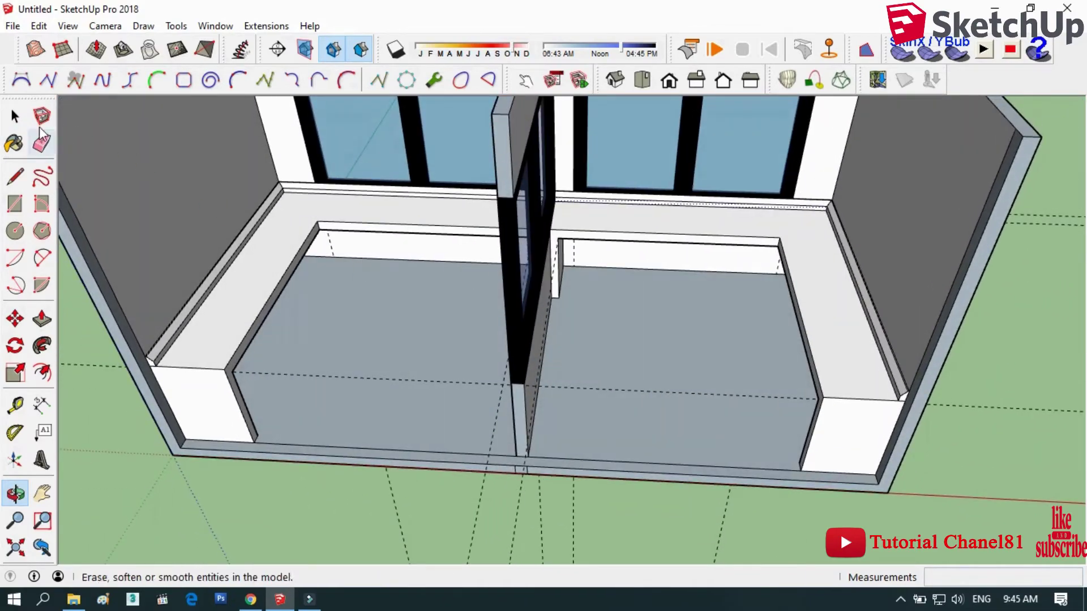
left_click(14, 116)
right_click(363, 338)
left_click(425, 170)
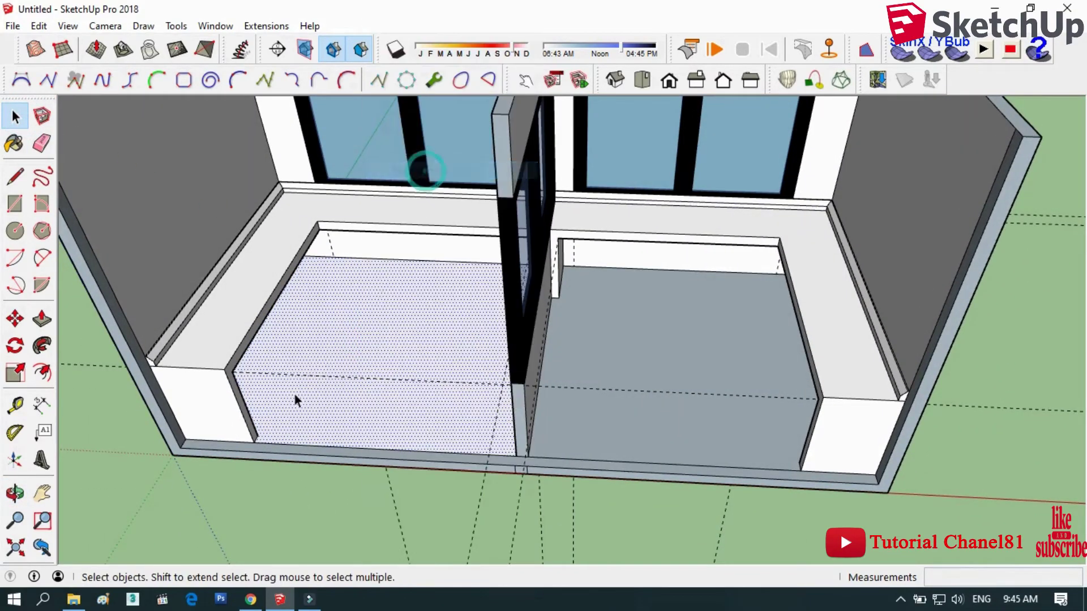
scroll(293, 399, "up", 3)
left_click(225, 456)
right_click(225, 456)
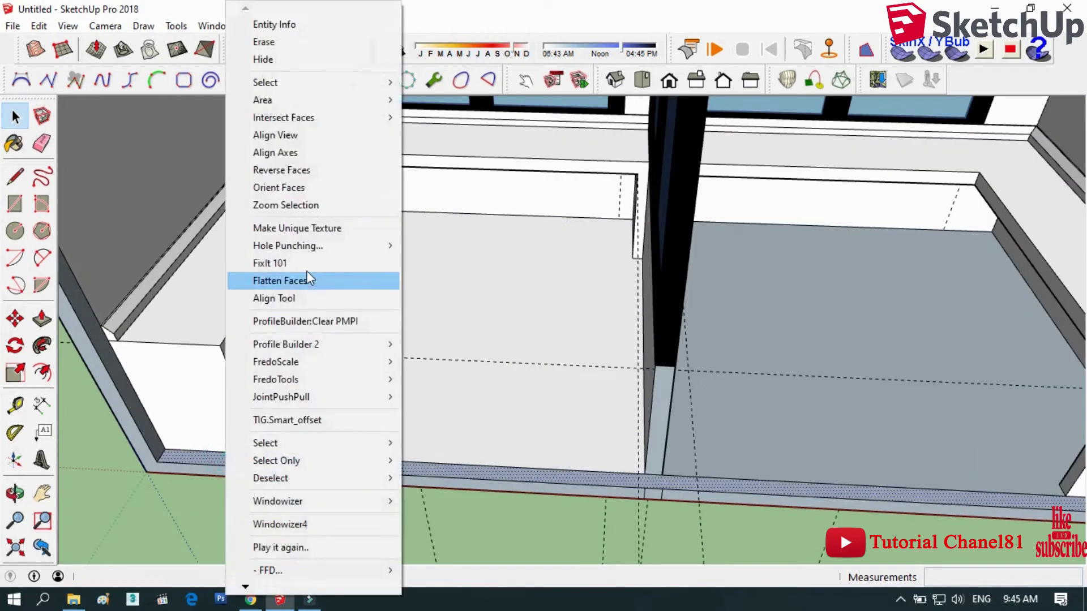
left_click(307, 174)
scroll(452, 413, "down", 3)
scroll(452, 412, "down", 2)
scroll(259, 233, "up", 5)
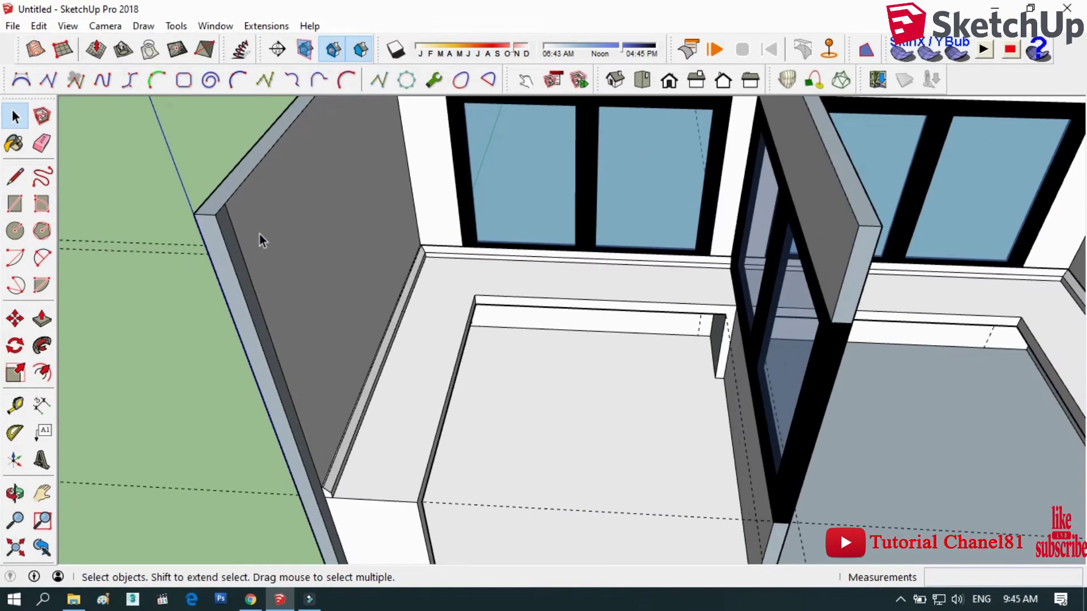
- Reverse the left wall edge face so its front points outward
right_click(226, 233)
left_click(258, 171)
scroll(176, 304, "down", 2)
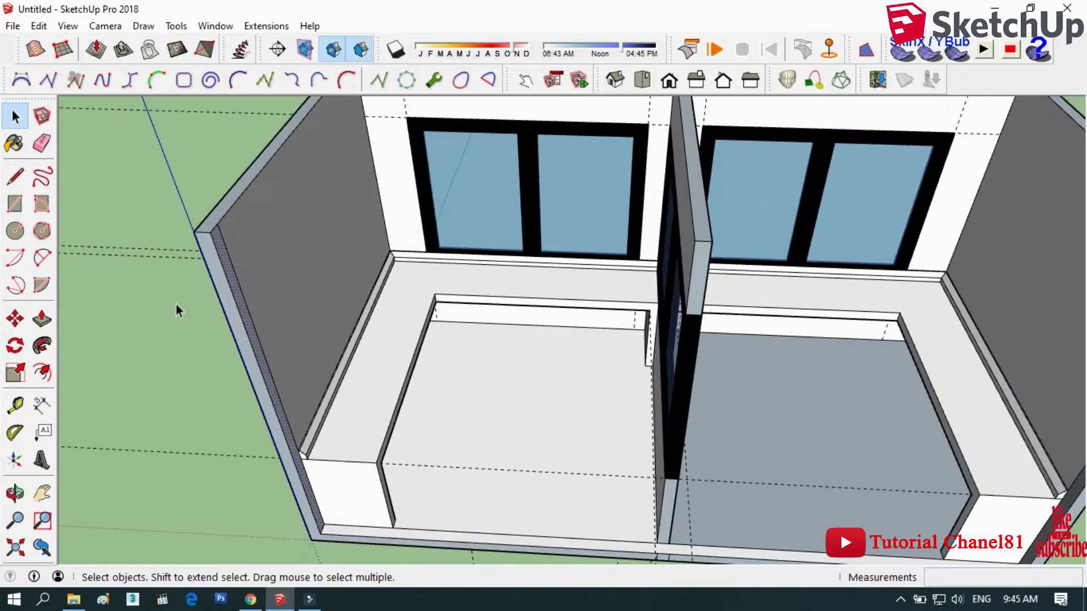
scroll(239, 225, "down", 2)
scroll(136, 272, "up", 5)
scroll(136, 272, "down", 2)
scroll(303, 335, "up", 1)
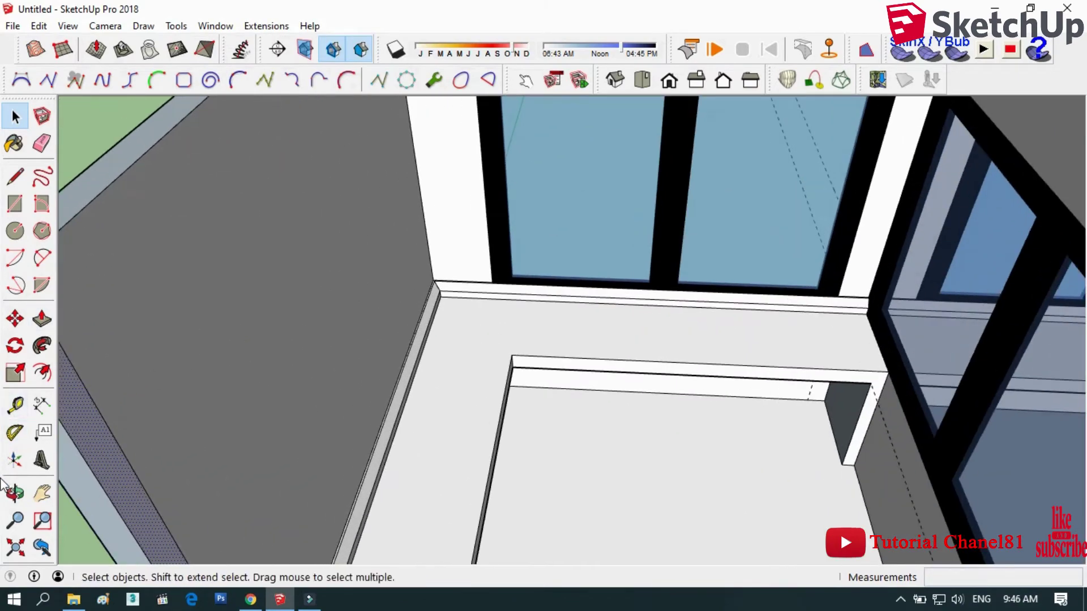
middle_click_drag(590, 383, 627, 371)
scroll(627, 371, "down", 4)
left_click_drag(381, 335, 546, 323)
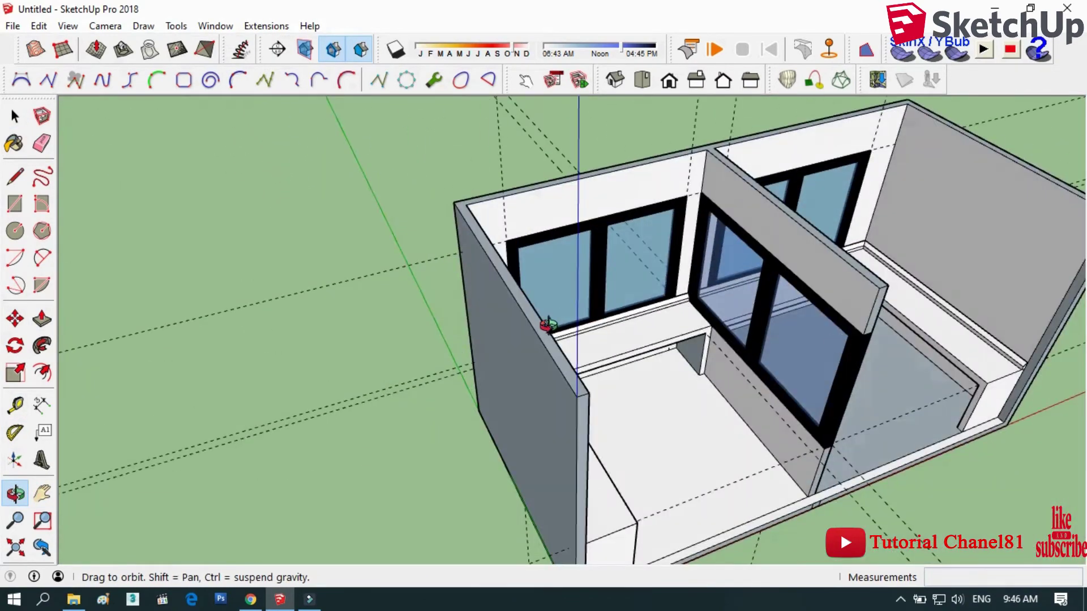
- Zoom Extents to fit the whole model, then orbit to view it from the opposite side
left_click(15, 116)
scroll(919, 297, "up", 5)
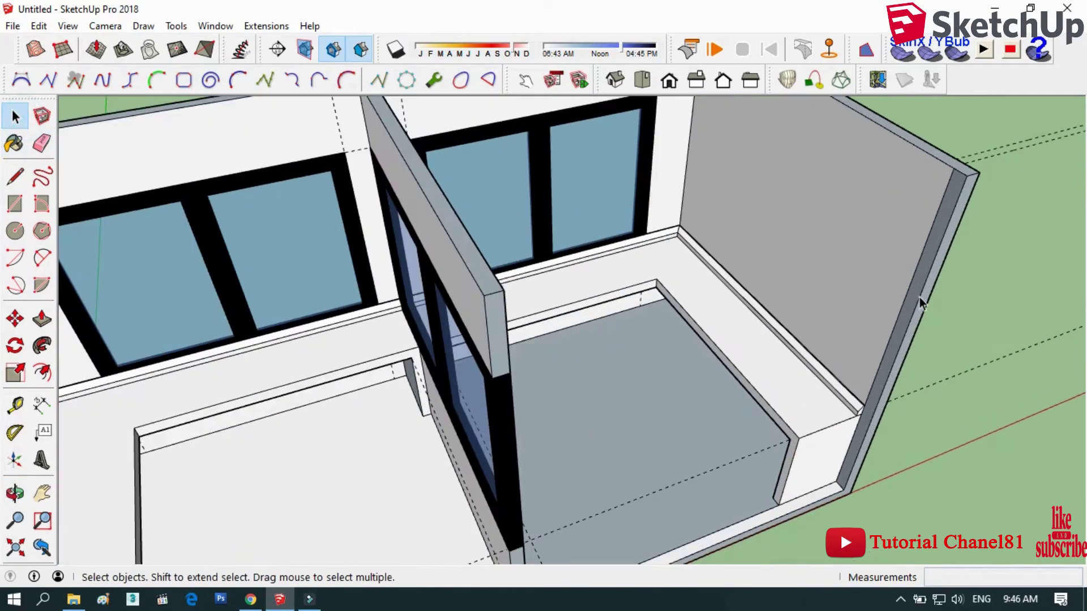
right_click(915, 298)
left_click(970, 199)
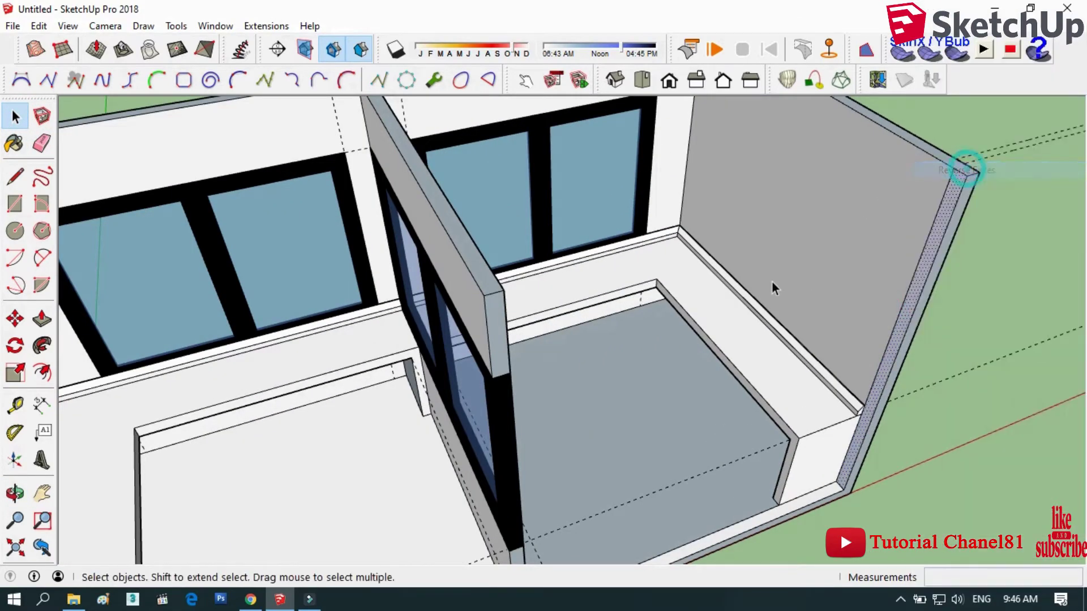
left_click(15, 493)
left_click_drag(388, 454, 165, 436)
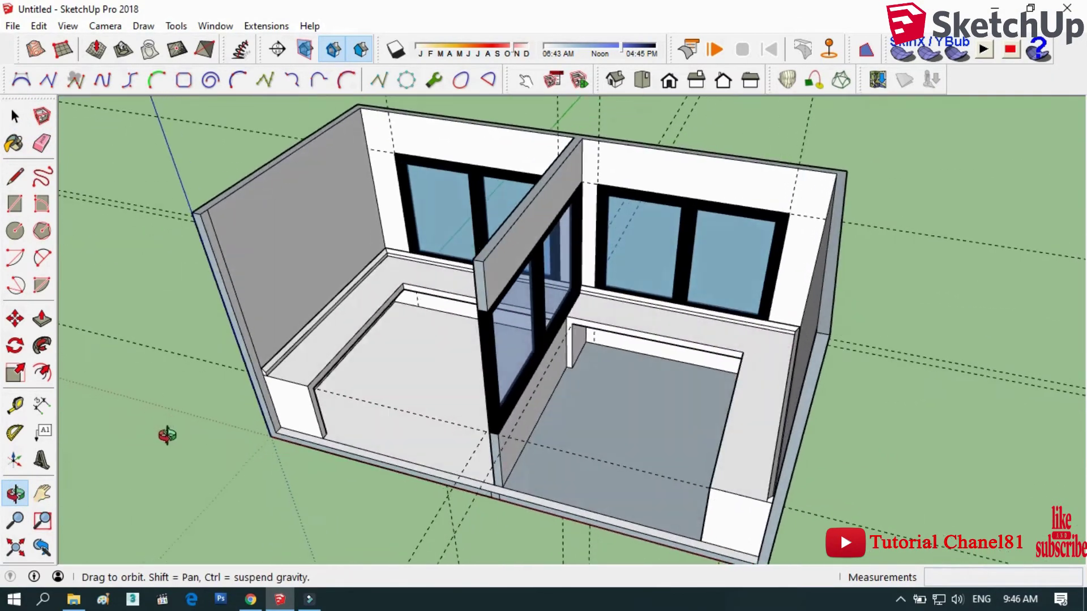
- Reverse the face orientation of the right room's floor
left_click(21, 125)
scroll(193, 232, "up", 4)
scroll(202, 237, "down", 5)
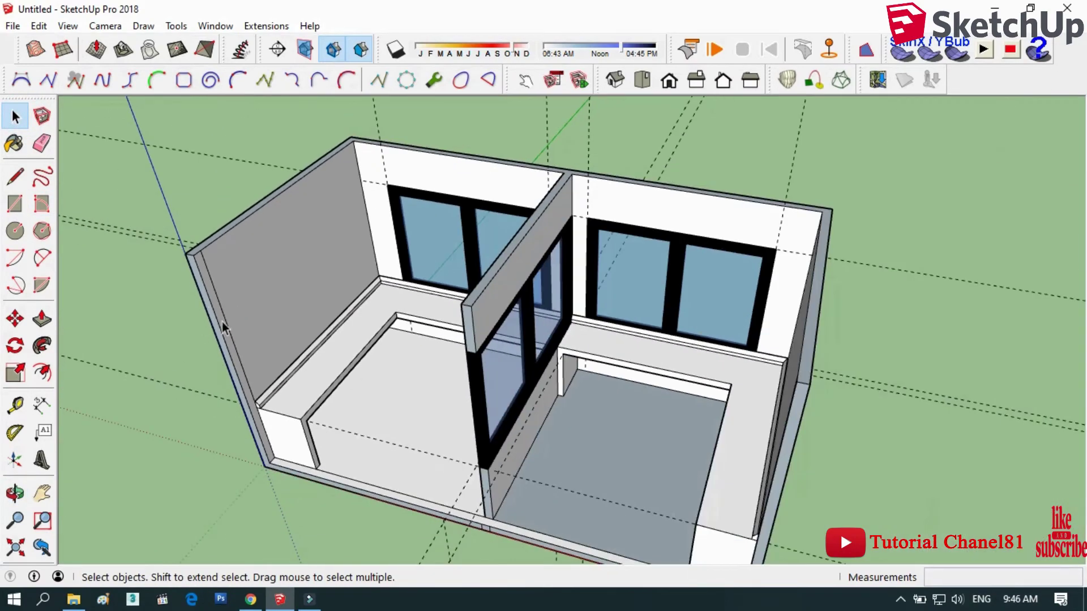
left_click(17, 492)
mouse_move(381, 451)
left_mouse_down()
mouse_move(449, 325)
mouse_move(284, 373)
mouse_move(388, 308)
mouse_move(395, 232)
mouse_move(245, 226)
mouse_move(625, 185)
mouse_move(381, 213)
mouse_move(347, 231)
mouse_move(204, 225)
left_mouse_up()
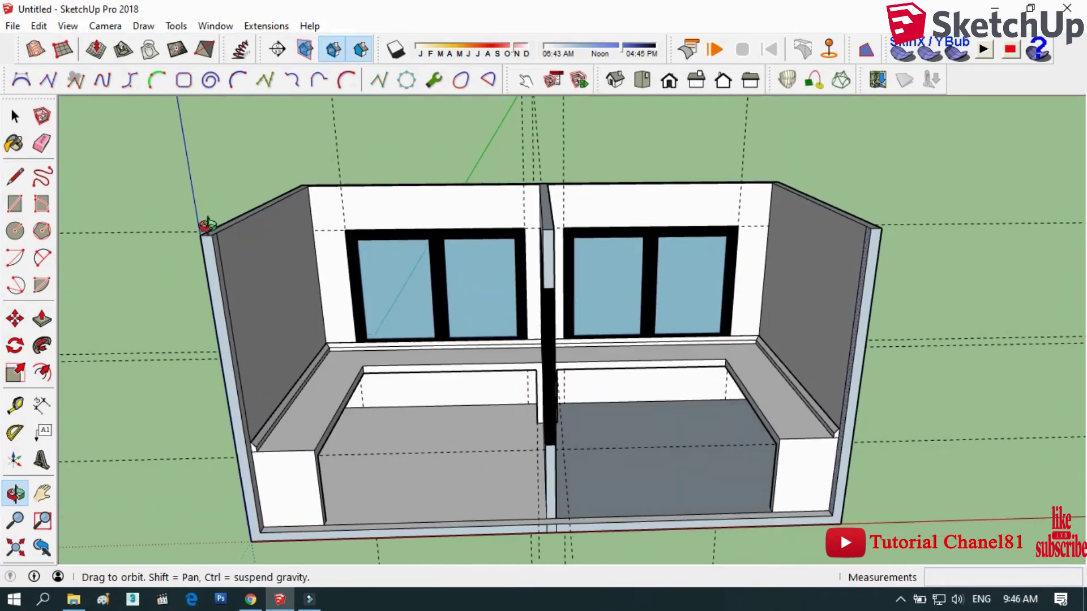
key("e")
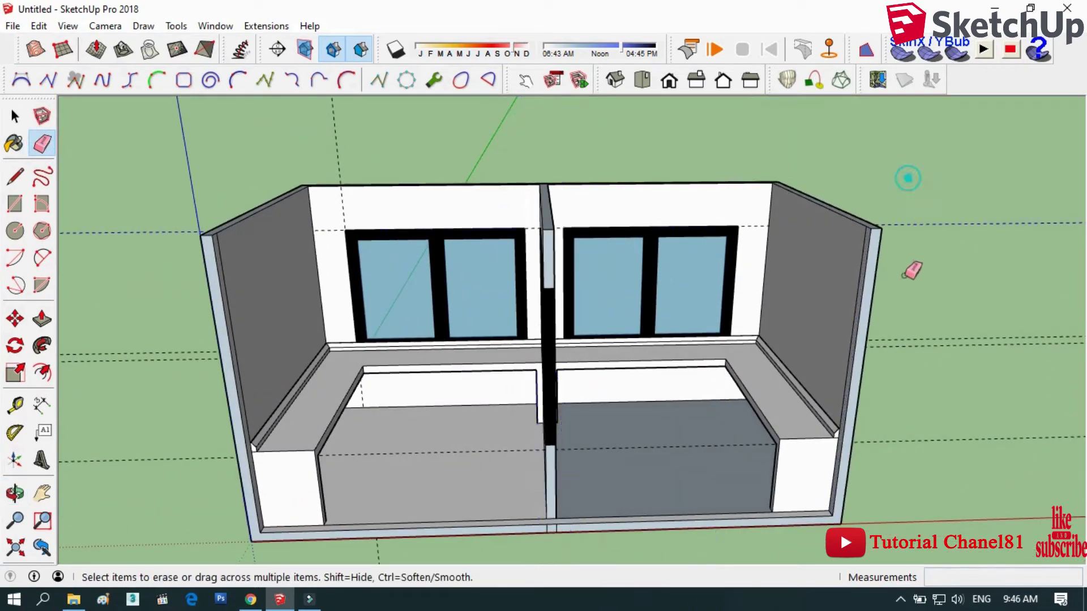
middle_click_drag(911, 515, 759, 566)
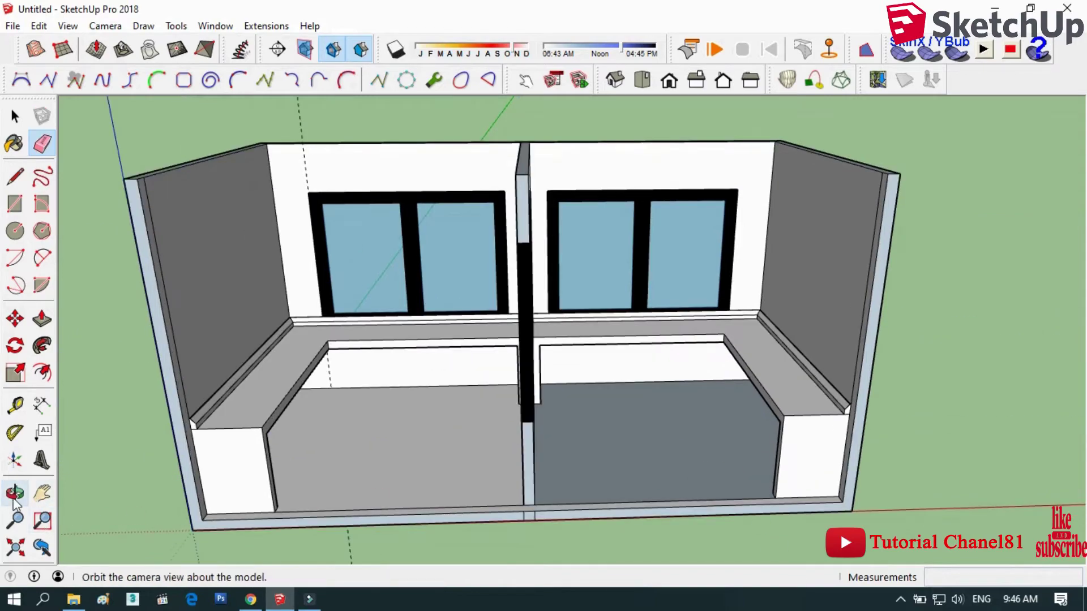
left_click(16, 492)
mouse_move(509, 339)
left_mouse_down()
mouse_move(524, 324)
mouse_move(710, 315)
mouse_move(505, 274)
mouse_move(376, 274)
mouse_move(424, 283)
mouse_move(375, 315)
left_mouse_up()
key("space")
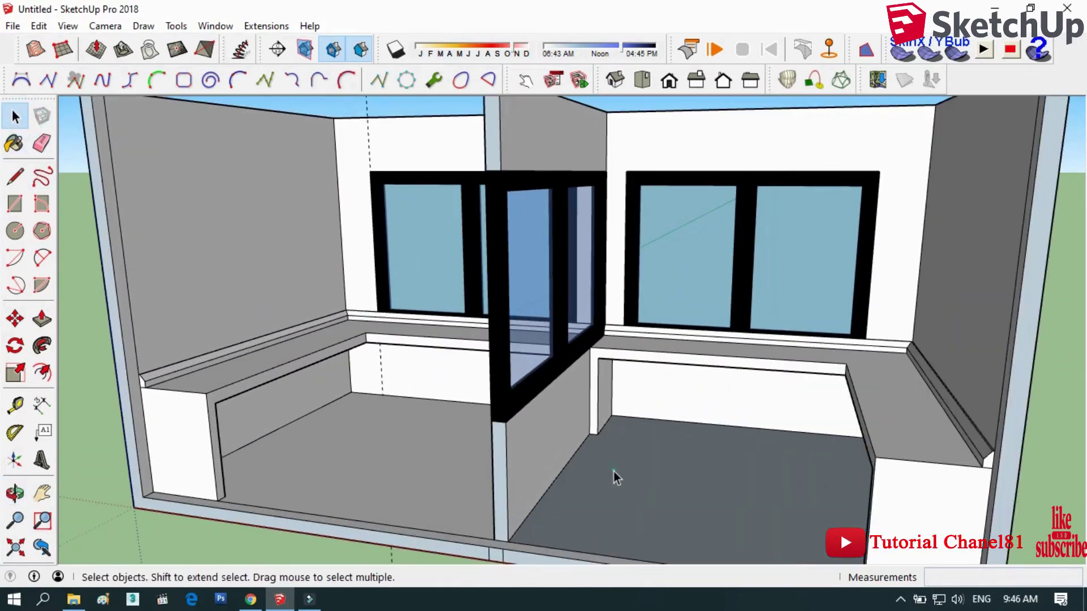
scroll(614, 471, "up", 2)
right_click(613, 471)
left_click(687, 170)
scroll(397, 396, "down", 3)
scroll(209, 457, "down", 2)
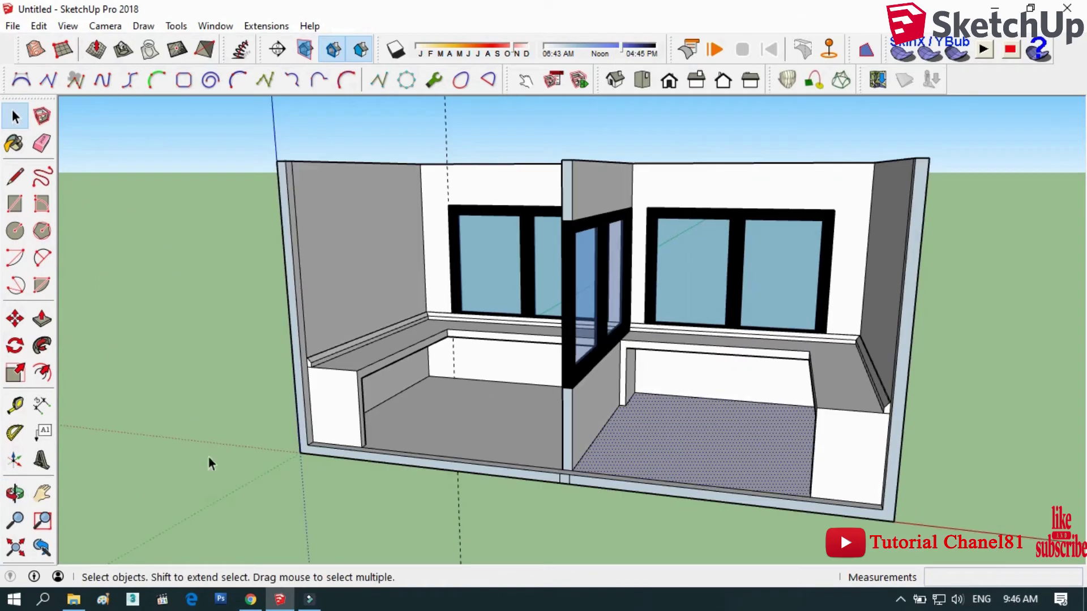
- Orbit around both rooms to check the flipped floor and the bench
left_click(15, 492)
left_click_drag(331, 374, 372, 427)
left_click(42, 143)
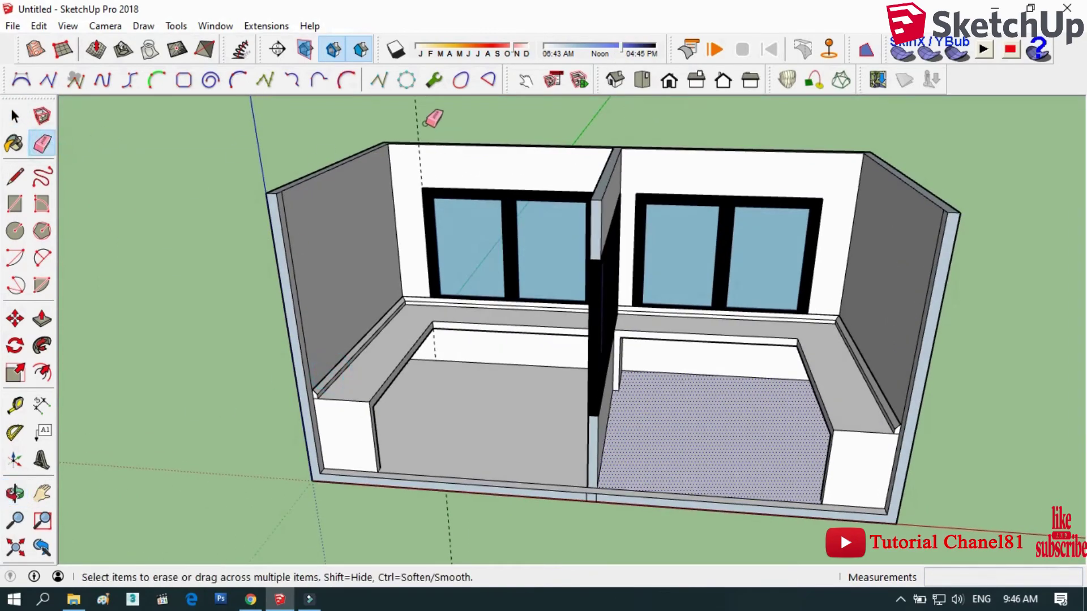
scroll(528, 226, "down", 2)
left_click(15, 494)
mouse_move(204, 388)
left_mouse_down()
mouse_move(485, 424)
mouse_move(549, 236)
mouse_move(286, 342)
mouse_move(371, 394)
left_mouse_up()
scroll(443, 262, "up", 3)
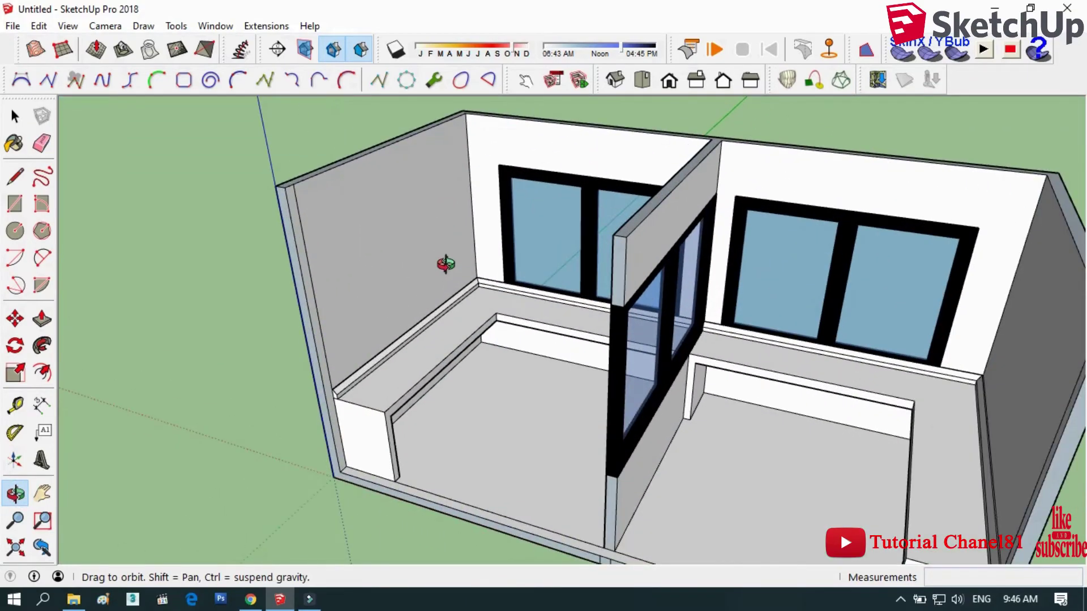
scroll(447, 281, "up", 3)
mouse_move(447, 281)
left_mouse_down()
mouse_move(548, 271)
mouse_move(471, 142)
left_mouse_up()
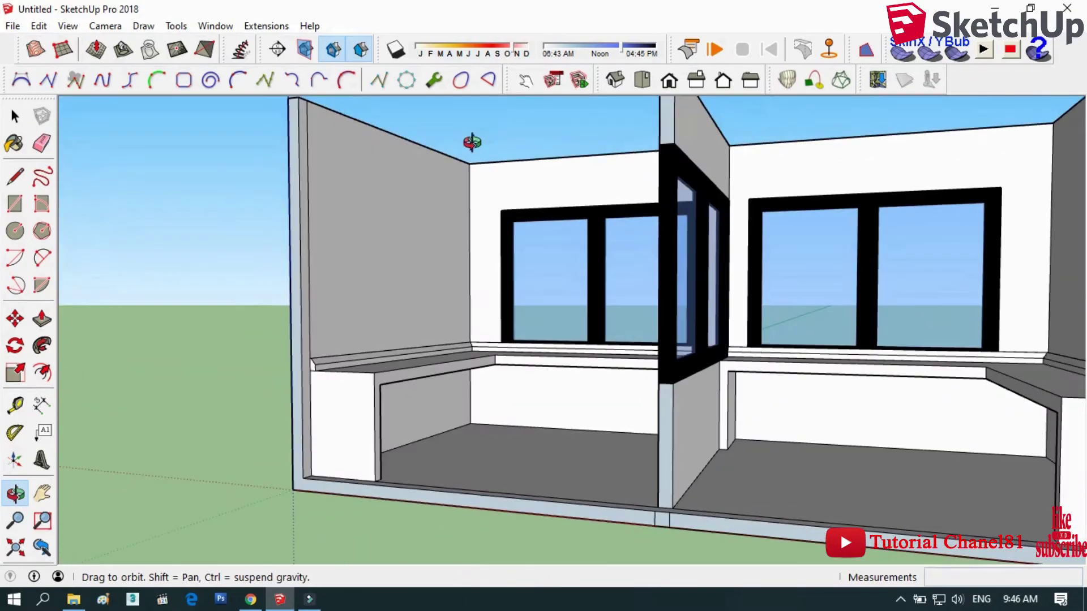
scroll(472, 142, "down", 2)
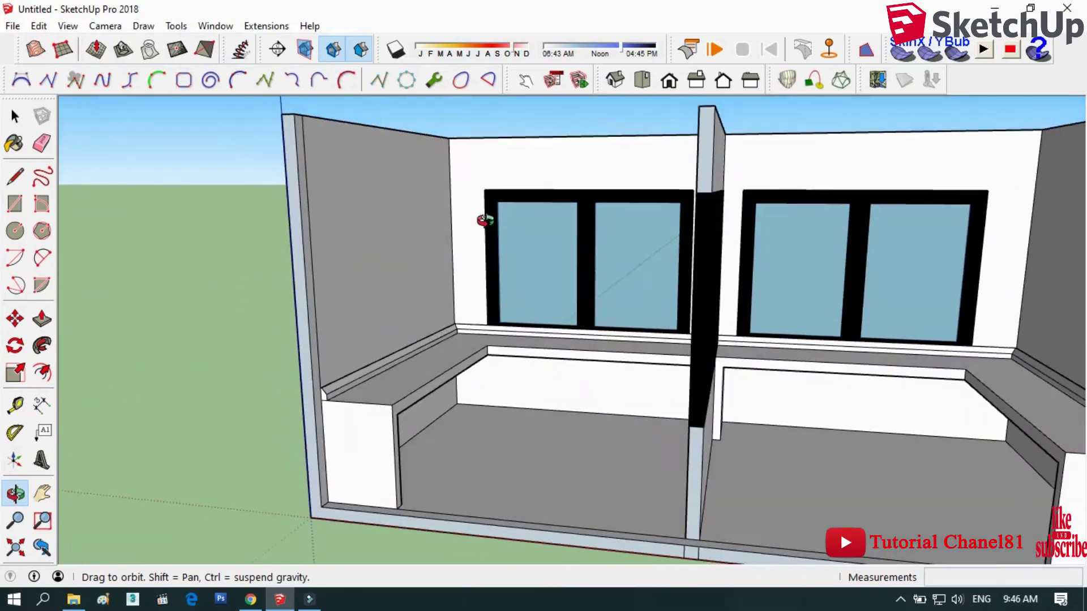
mouse_move(485, 218)
left_mouse_down()
mouse_move(371, 295)
mouse_move(538, 286)
left_mouse_up()
scroll(661, 307, "up", 1)
left_click_drag(661, 307, 284, 426)
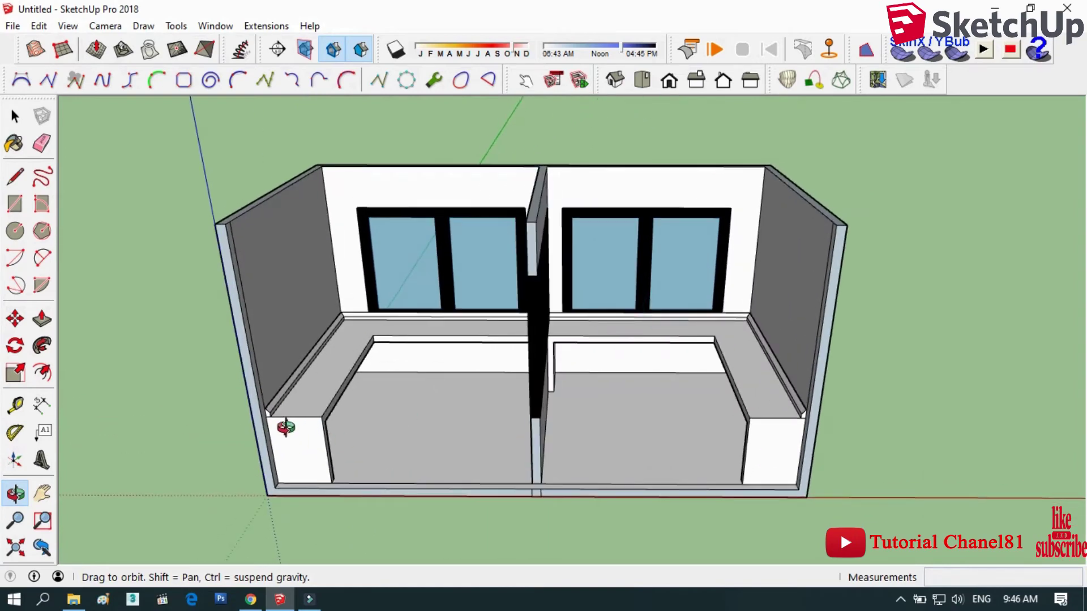
scroll(296, 371, "up", 2)
scroll(262, 405, "up", 2)
scroll(265, 400, "up", 2)
scroll(265, 400, "down", 3)
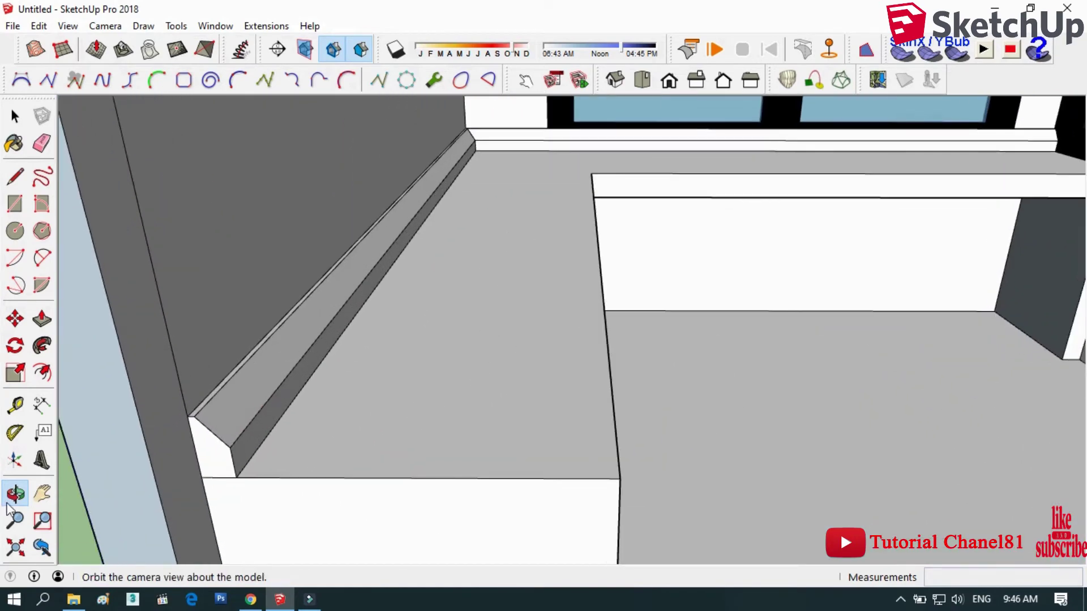
mouse_move(408, 417)
left_mouse_down()
mouse_move(352, 432)
mouse_move(344, 417)
mouse_move(390, 352)
left_mouse_up()
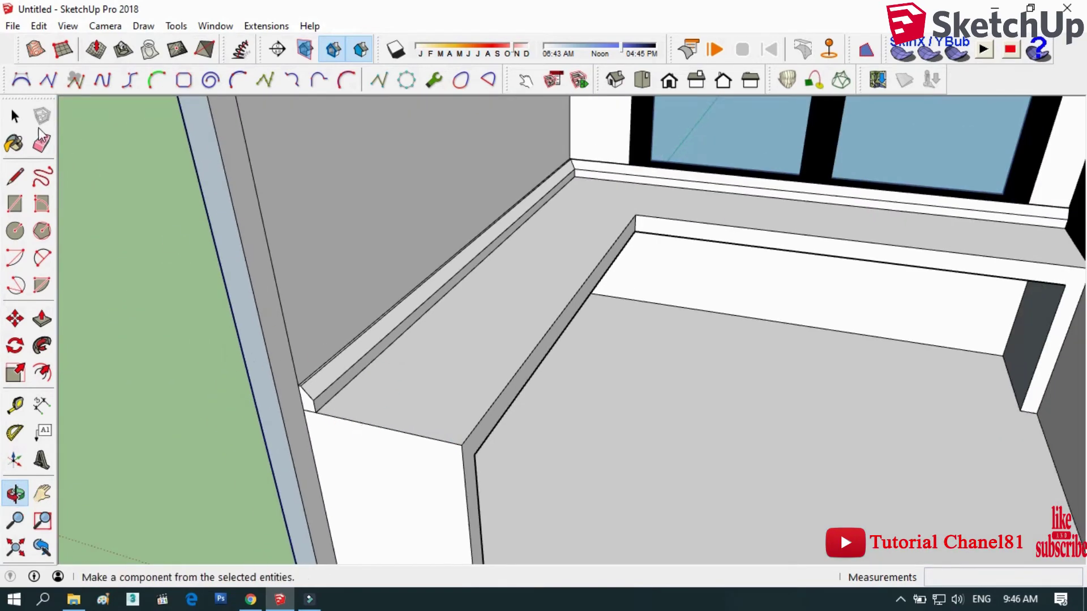
- Select the bench ledge's top face and view the bench and windows
left_click(15, 116)
scroll(310, 388, "up", 2)
scroll(312, 386, "up", 1)
left_click(312, 386)
scroll(312, 386, "up", 1)
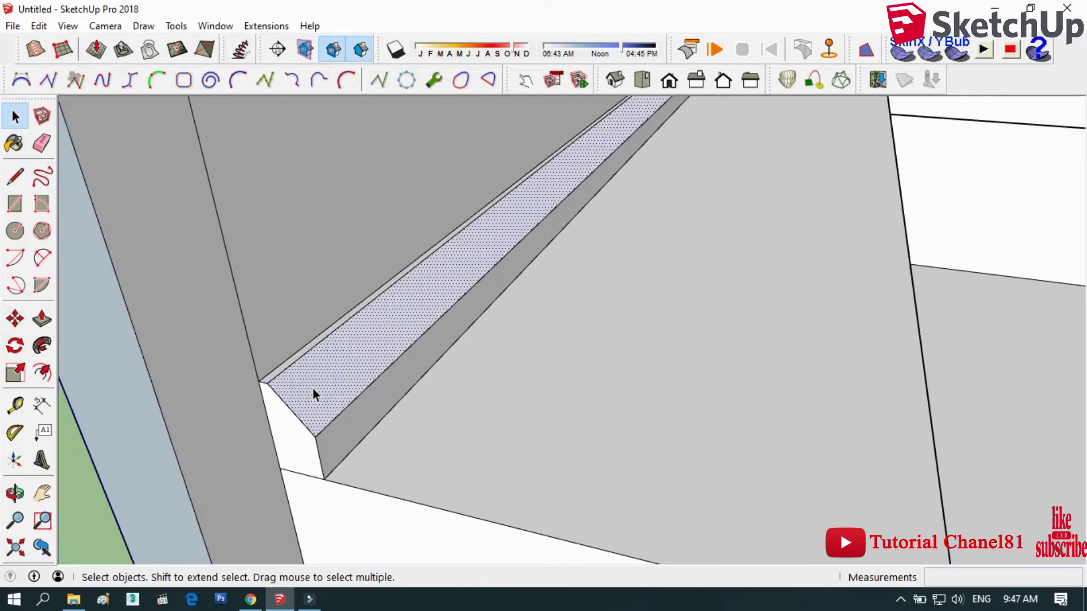
left_click(15, 492)
mouse_move(287, 416)
left_mouse_down()
mouse_move(466, 303)
mouse_move(456, 310)
left_mouse_up()
scroll(279, 408, "down", 3)
scroll(272, 417, "down", 3)
scroll(364, 396, "down", 4)
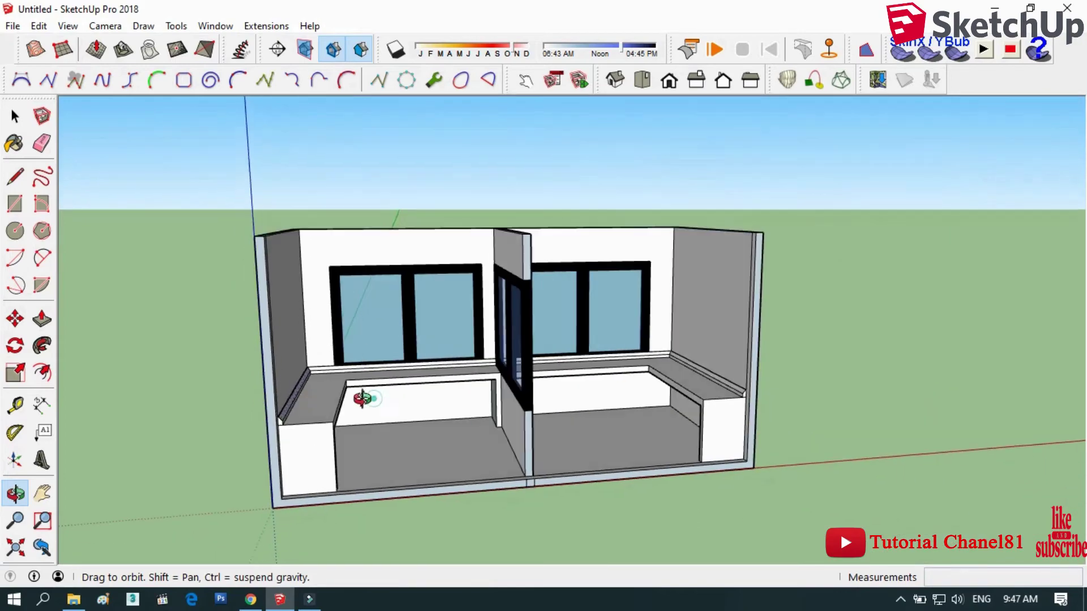
- Window-select the entire two-room model and make it one group
left_click(25, 121)
left_click_drag(194, 177, 834, 529)
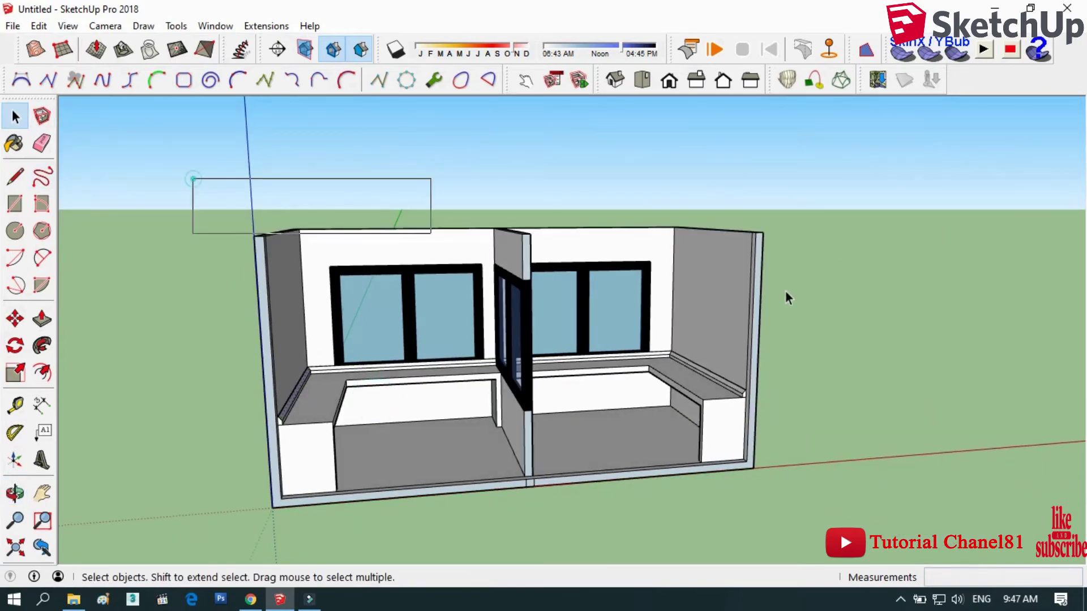
right_click(718, 402)
left_click(771, 173)
left_click(325, 194)
scroll(283, 389, "up", 3)
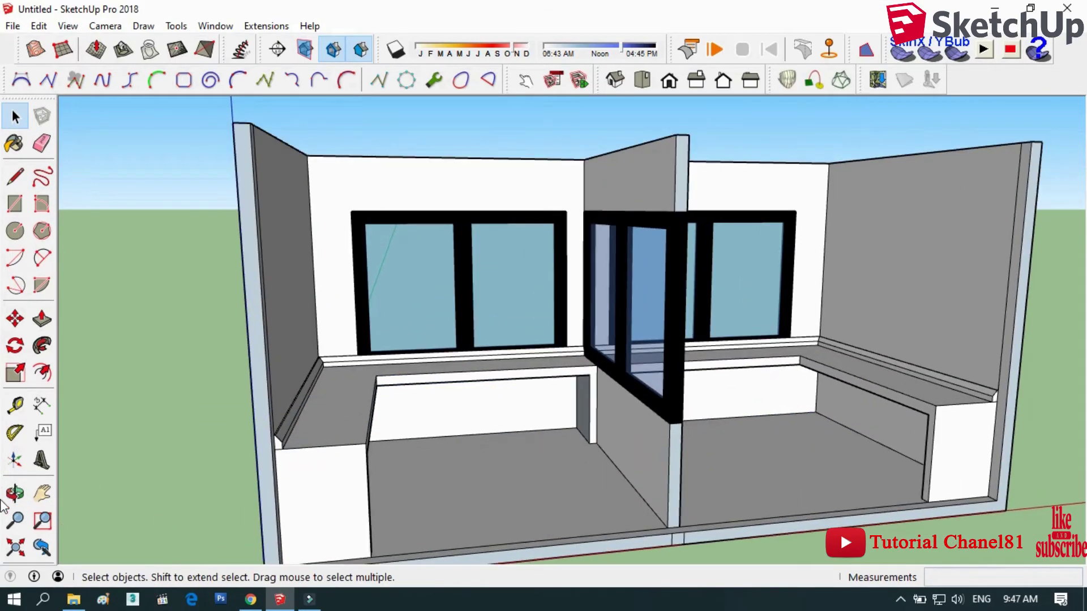
left_click(16, 493)
left_click_drag(368, 417, 267, 442)
scroll(249, 430, "up", 2)
scroll(238, 419, "up", 2)
scroll(242, 444, "up", 1)
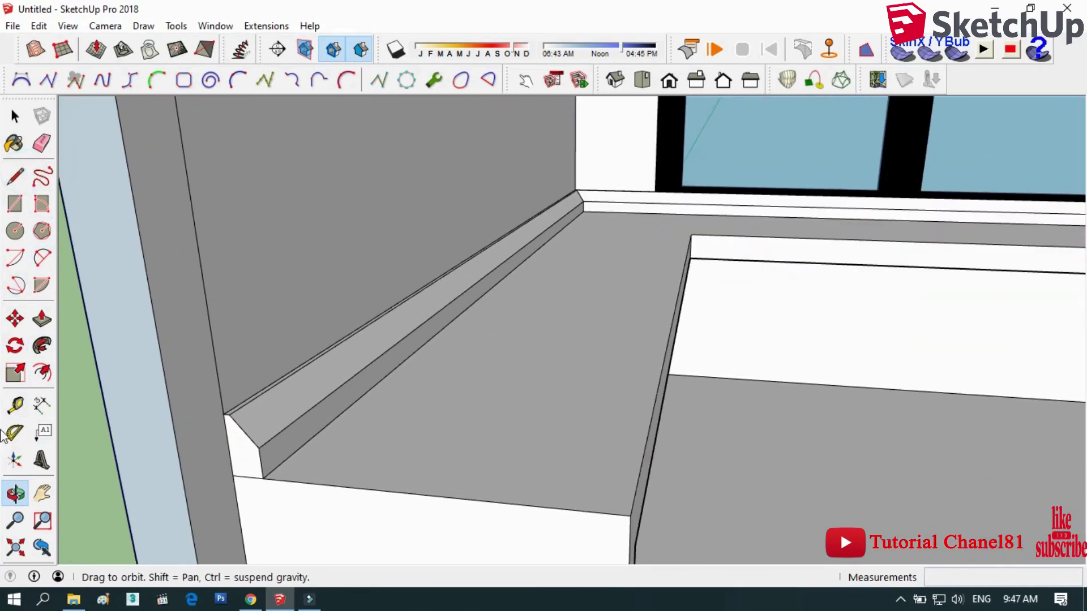
- Draw a small rectangular face on the bench ledge at its wall end
left_click(14, 179)
scroll(243, 408, "up", 2)
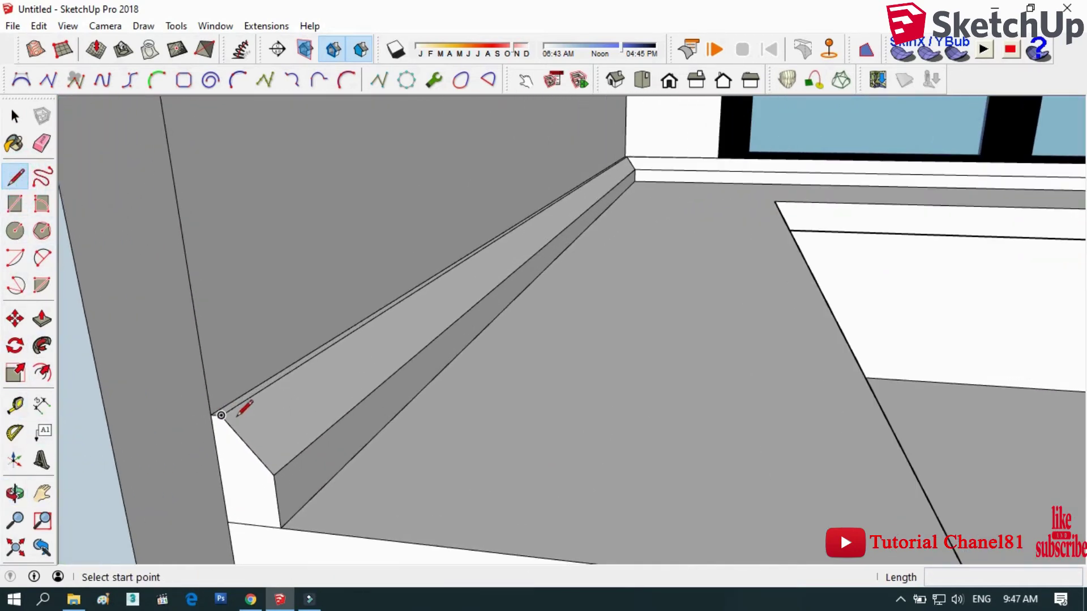
left_click(220, 415)
scroll(265, 411, "up", 1)
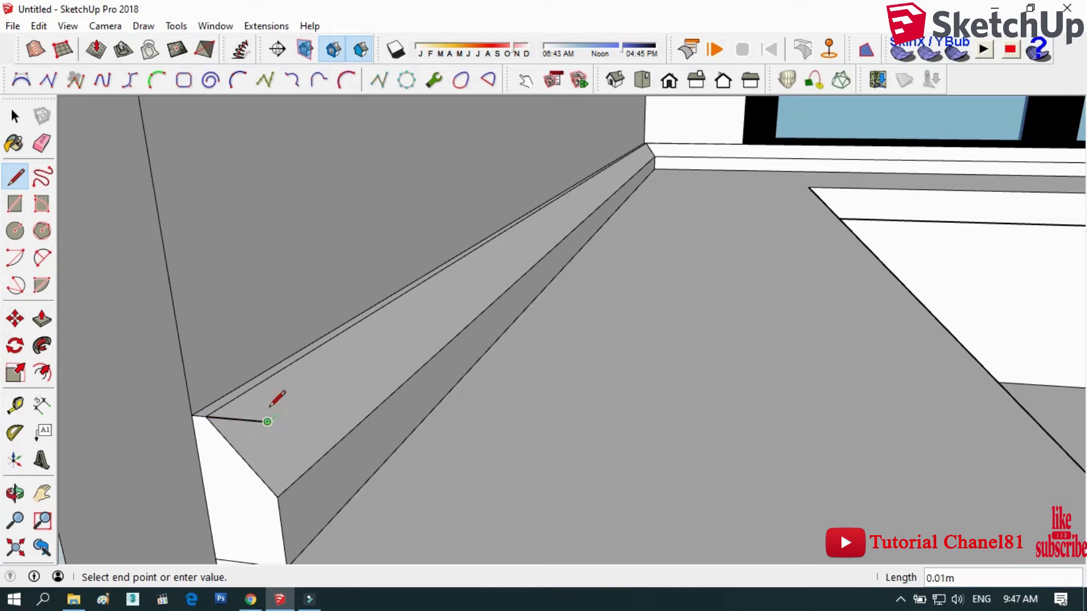
scroll(511, 417, "down", 3)
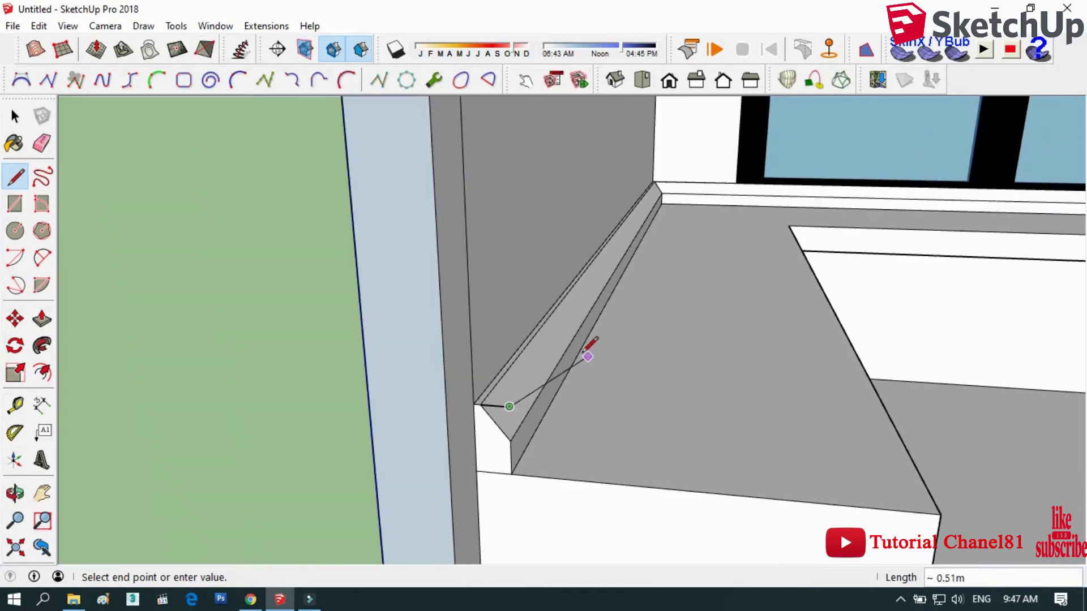
scroll(506, 389, "up", 2)
scroll(512, 389, "up", 1)
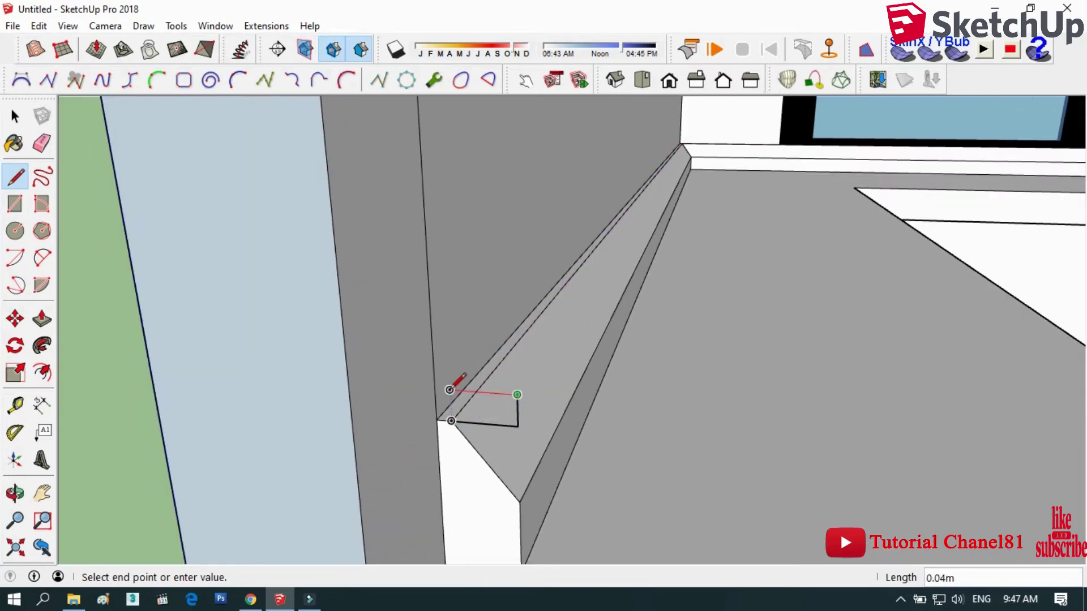
left_click(449, 389)
- Push/Pull the rectangle out into a 0.20m box and orbit close to it
left_click(42, 320)
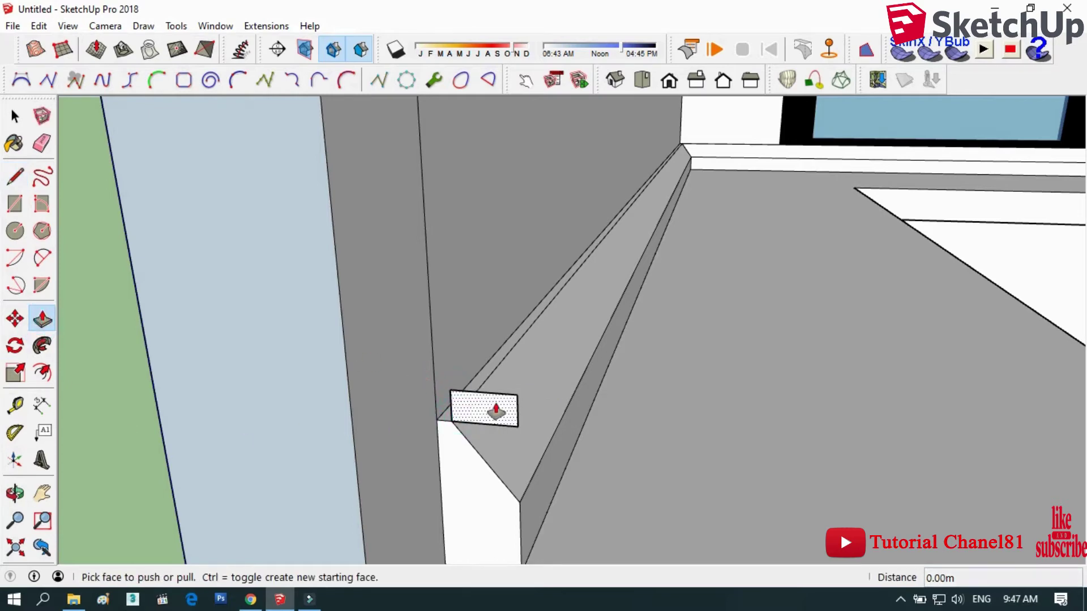
left_click(487, 406)
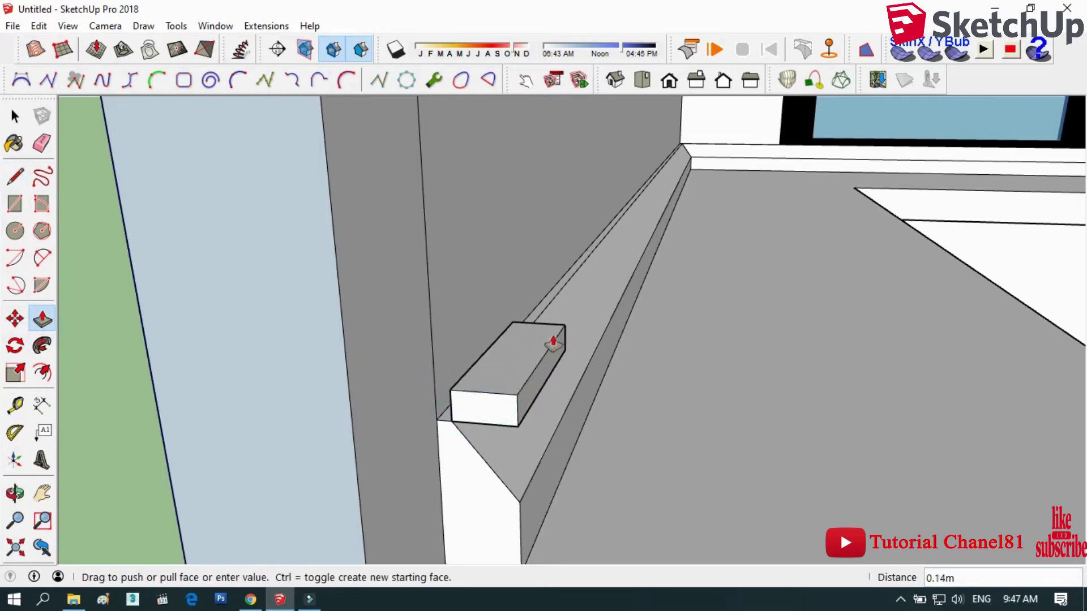
left_click(553, 343)
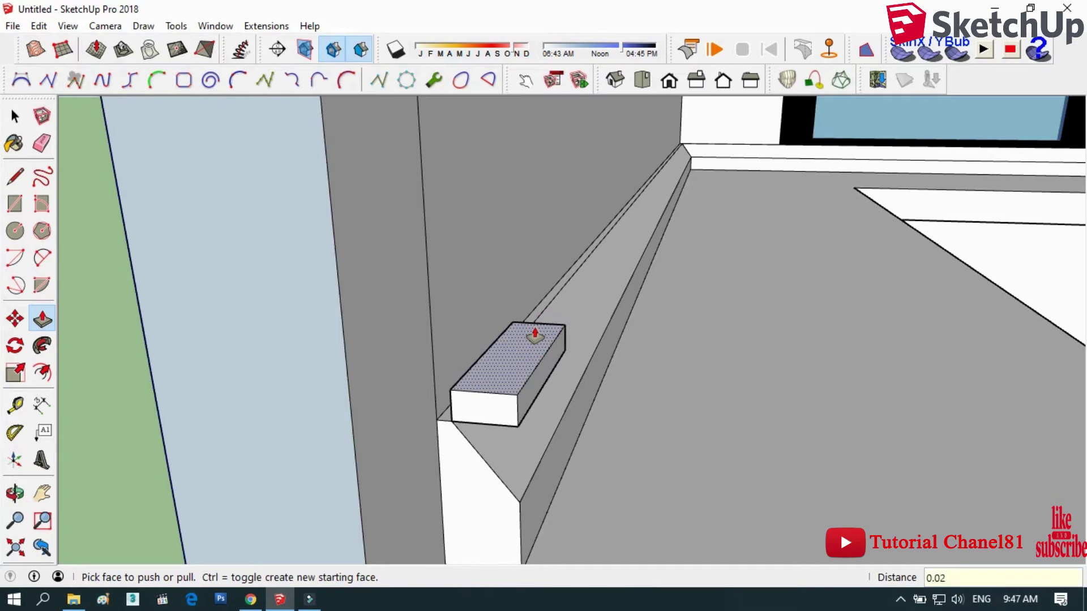
key("Return")
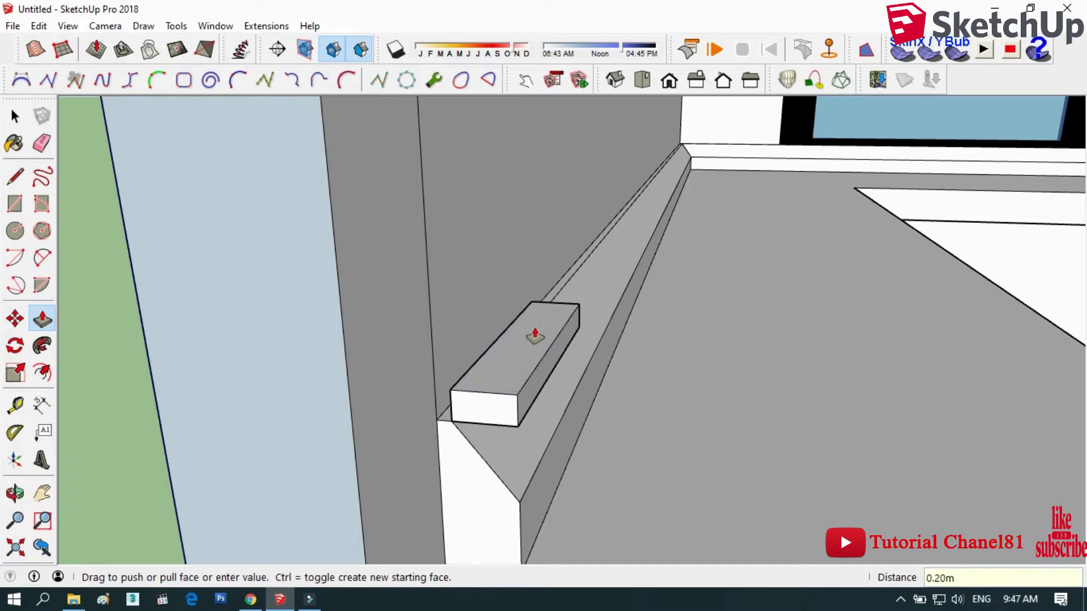
left_click(15, 493)
mouse_move(698, 342)
left_mouse_down()
mouse_move(524, 330)
mouse_move(563, 334)
mouse_move(60, 182)
left_mouse_up()
key("space")
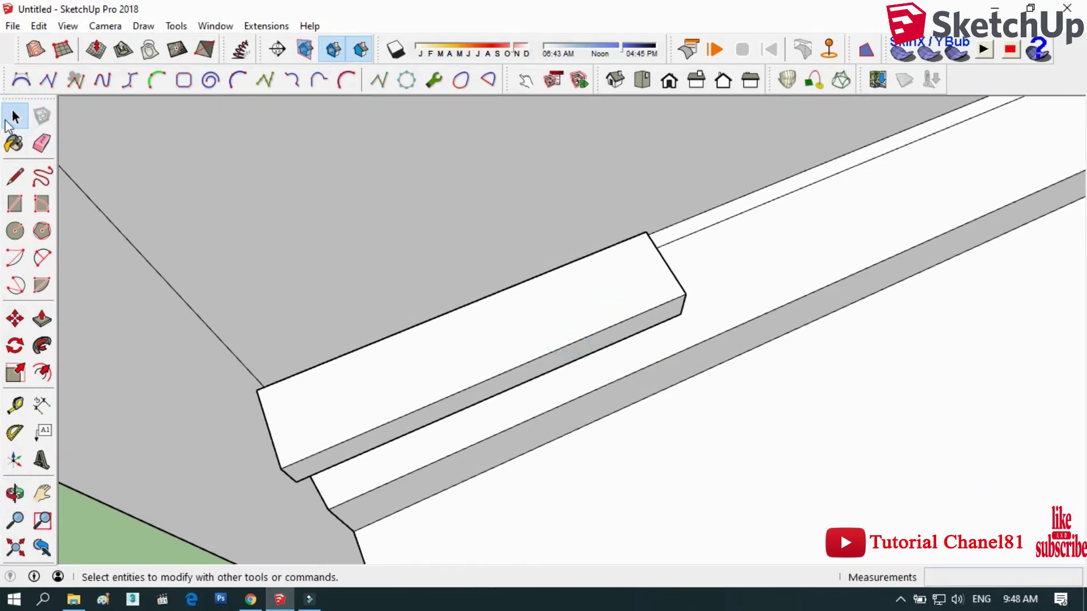
- Place a centre guide line along the box's top face with Tape Measure
left_click(16, 404)
left_click(267, 429)
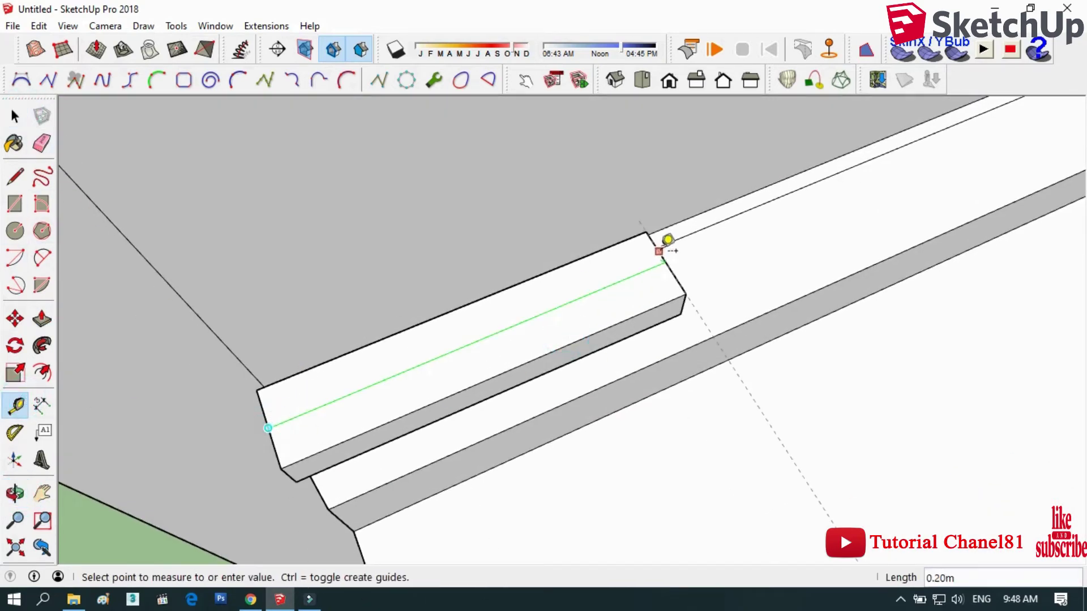
left_click(664, 262)
left_click(562, 262)
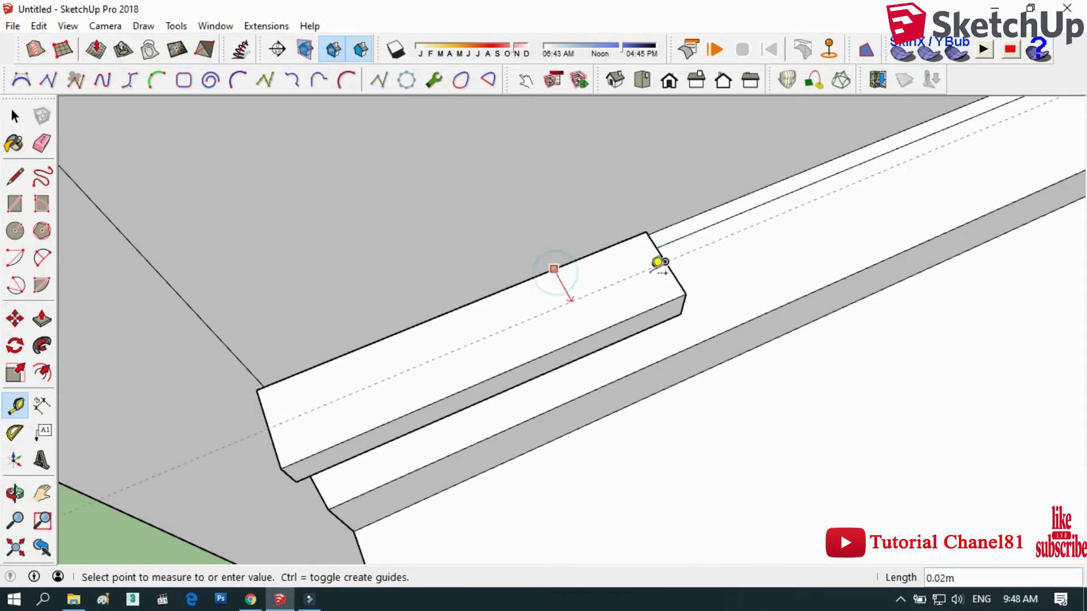
left_click(665, 261)
- Draw a 0.016-radius circle centred on the guide line on the box top
left_click(15, 230)
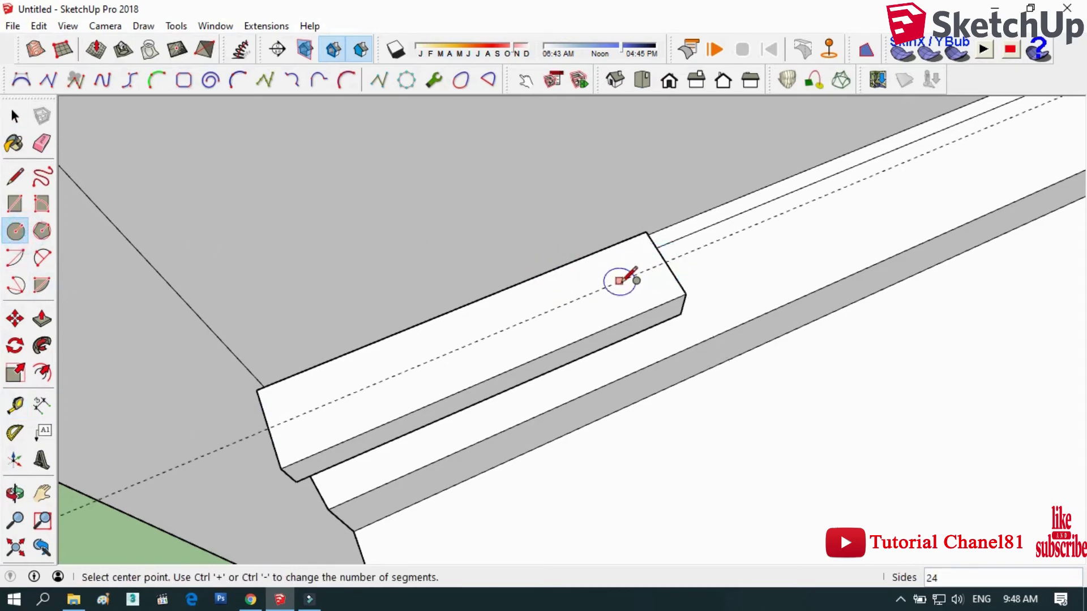
left_click(626, 279)
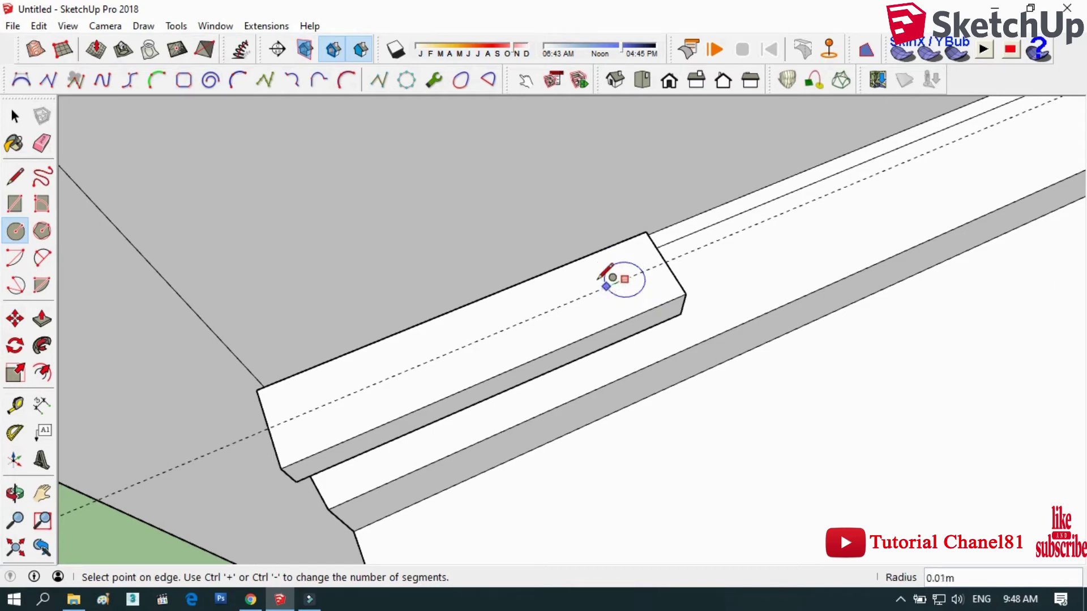
scroll(598, 280, "up", 3)
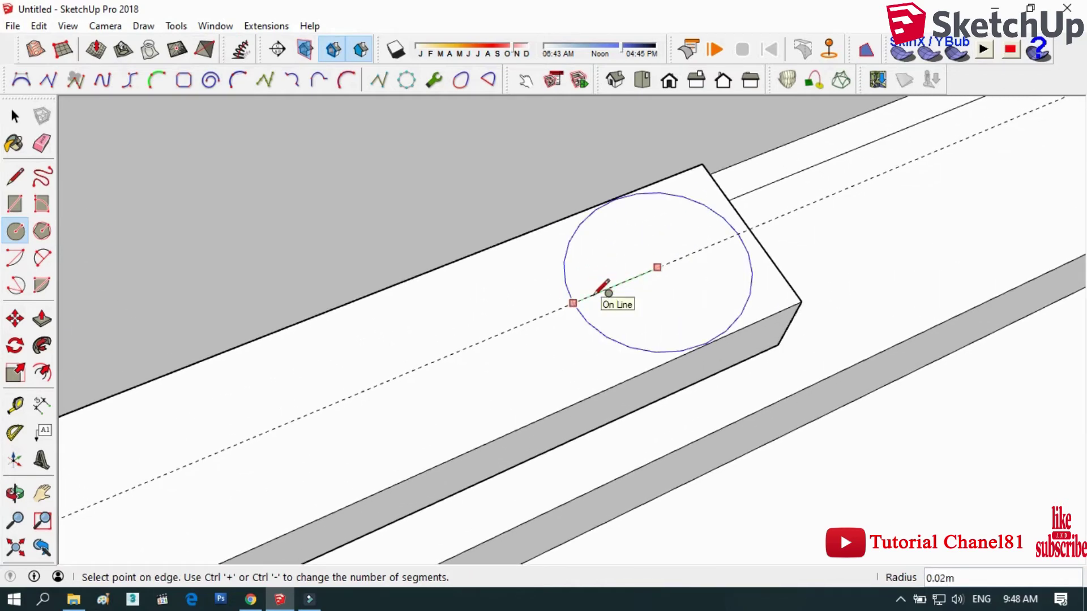
scroll(595, 292, "up", 1)
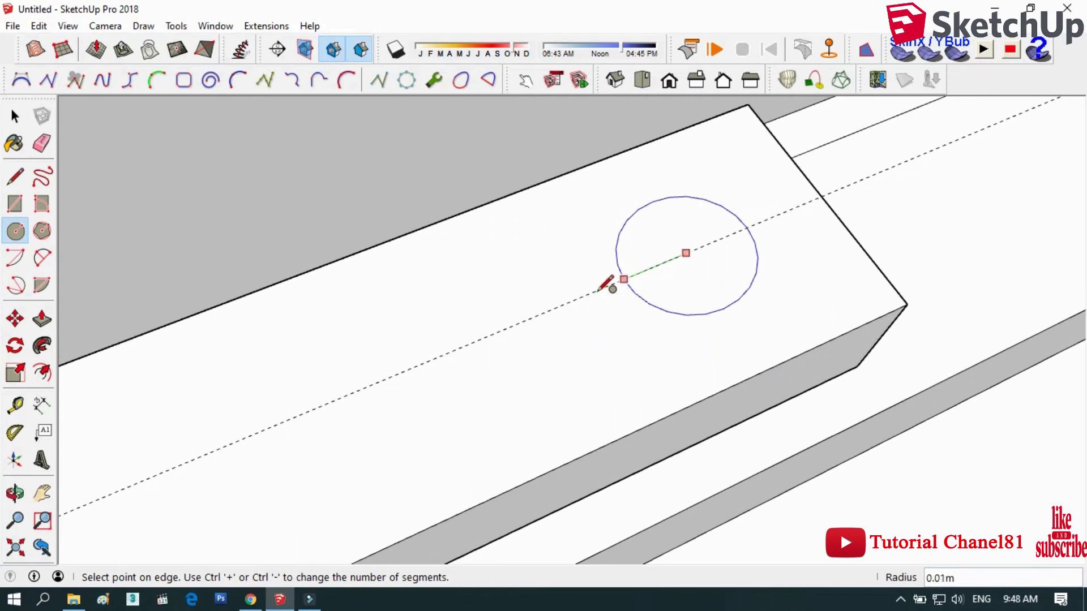
scroll(593, 290, "up", 1)
scroll(589, 288, "up", 1)
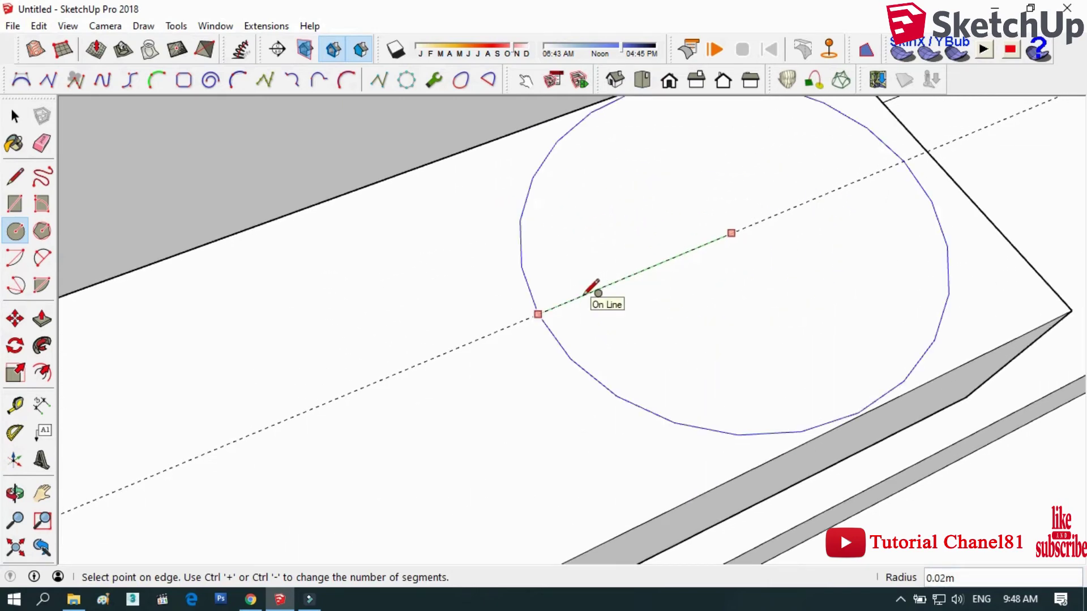
left_click(598, 293)
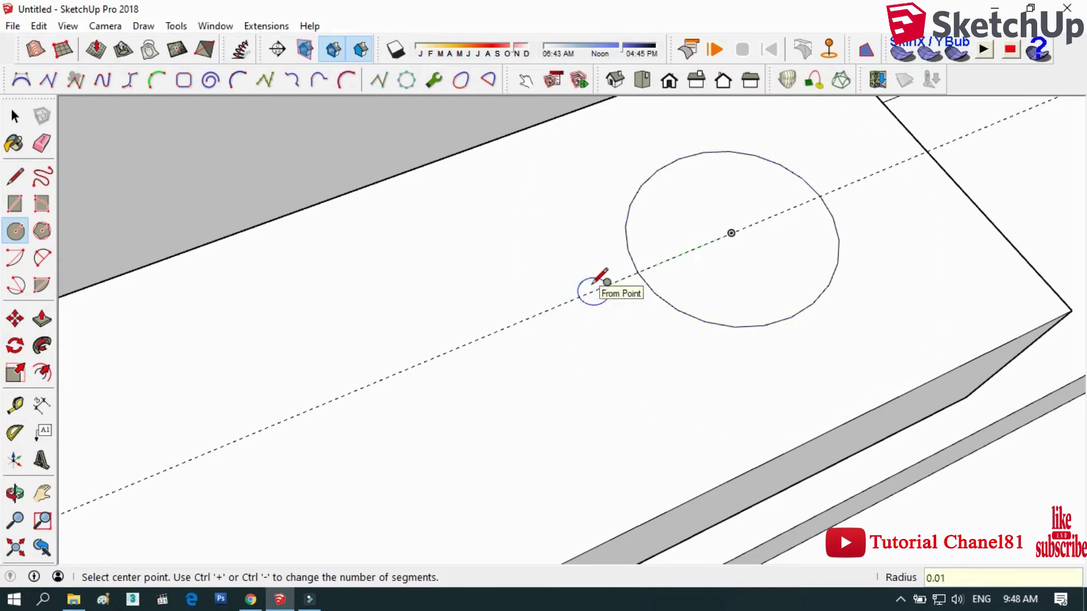
key("Return")
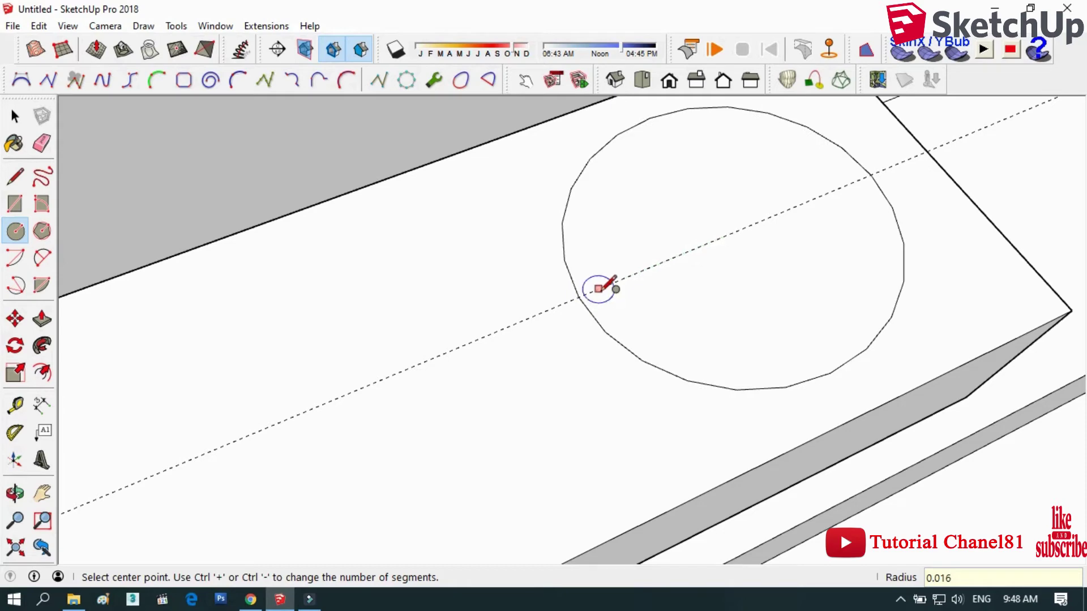
- Select the circle's face and start a push/pull, then cancel it
left_click(14, 116)
left_click(569, 173)
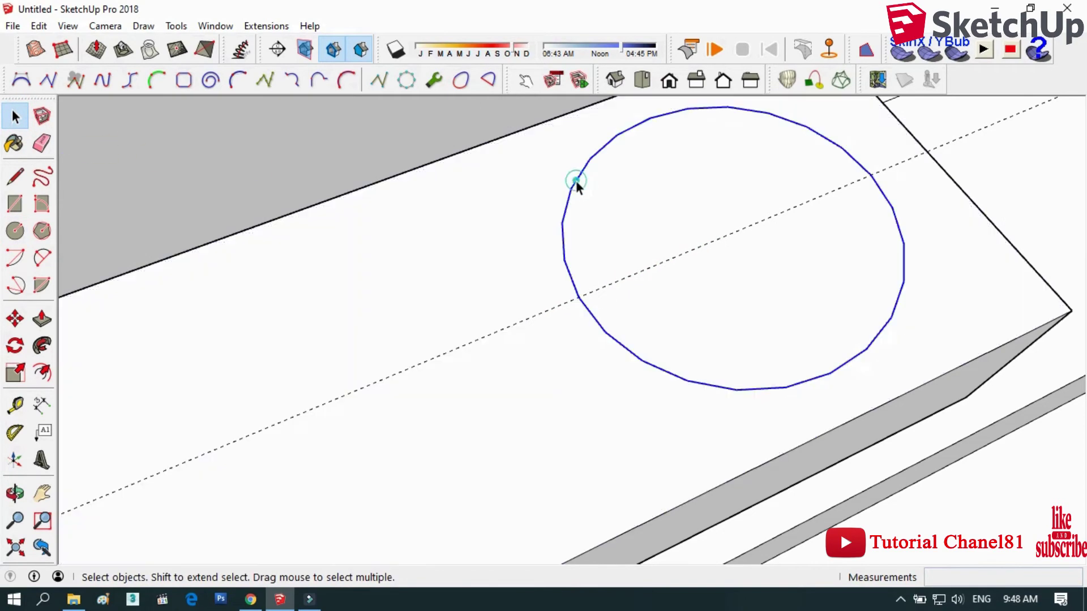
scroll(594, 260, "down", 3)
left_click(167, 148)
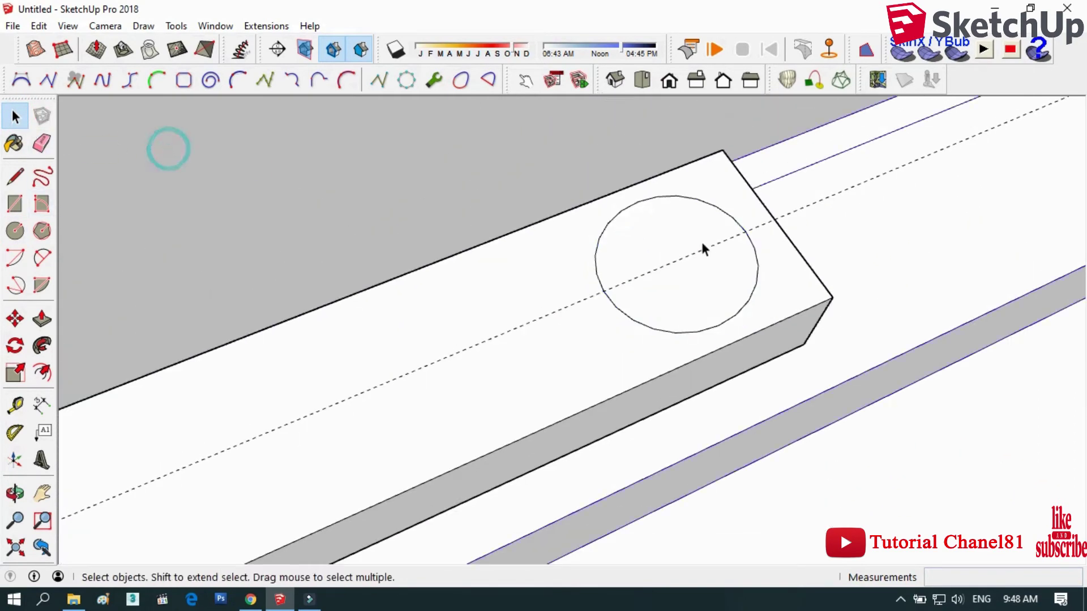
left_click(704, 248)
left_click(42, 319)
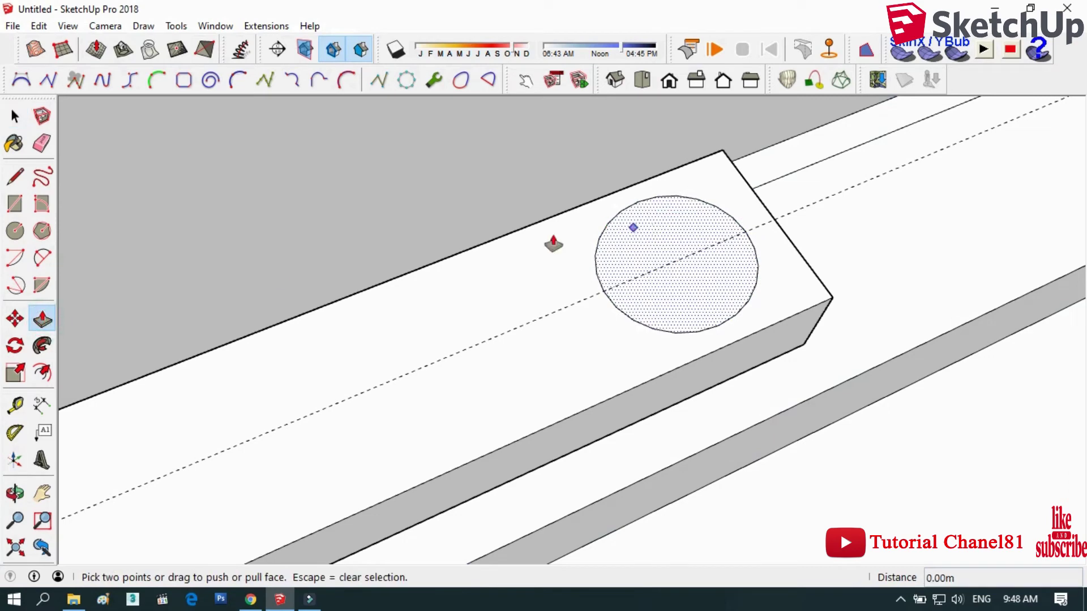
left_click(15, 116)
scroll(772, 290, "down", 2)
scroll(728, 270, "down", 1)
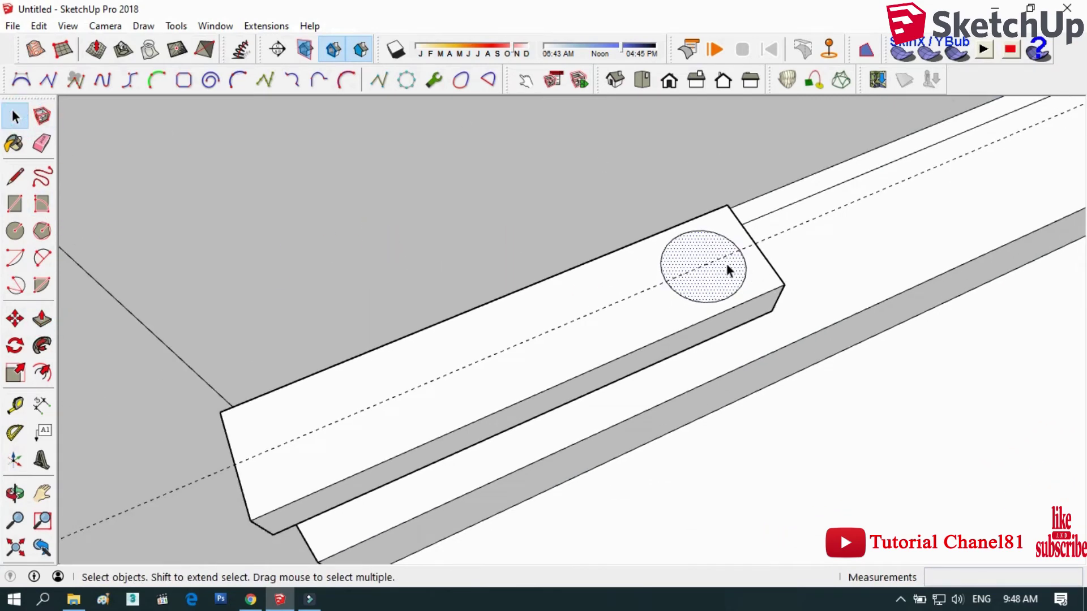
left_click(15, 318)
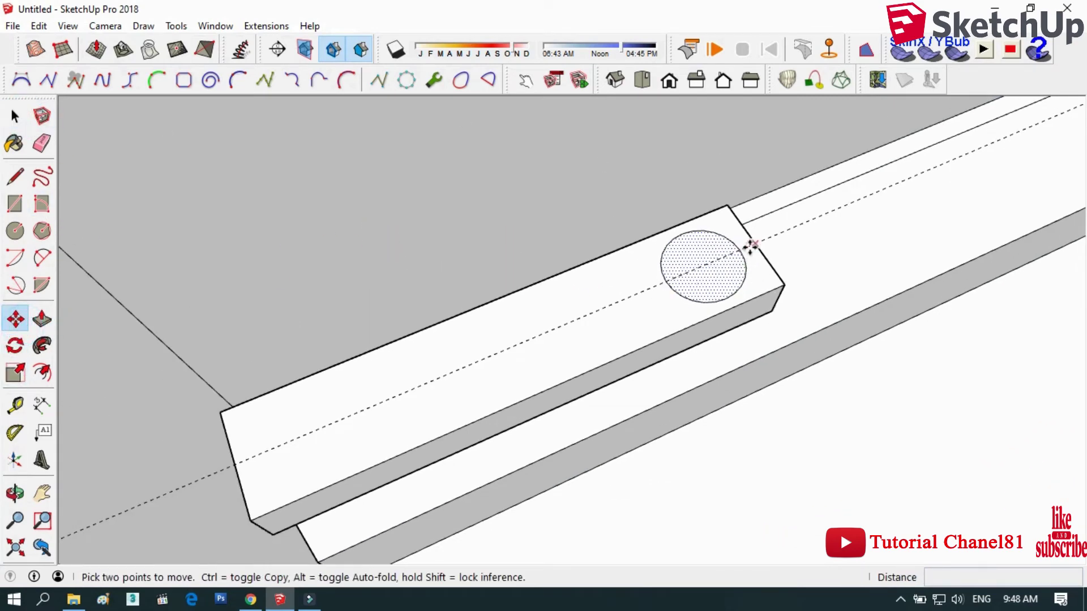
- Copy the circle to the box's far end and array it into five evenly spaced circles
left_click(665, 282)
key("ctrl")
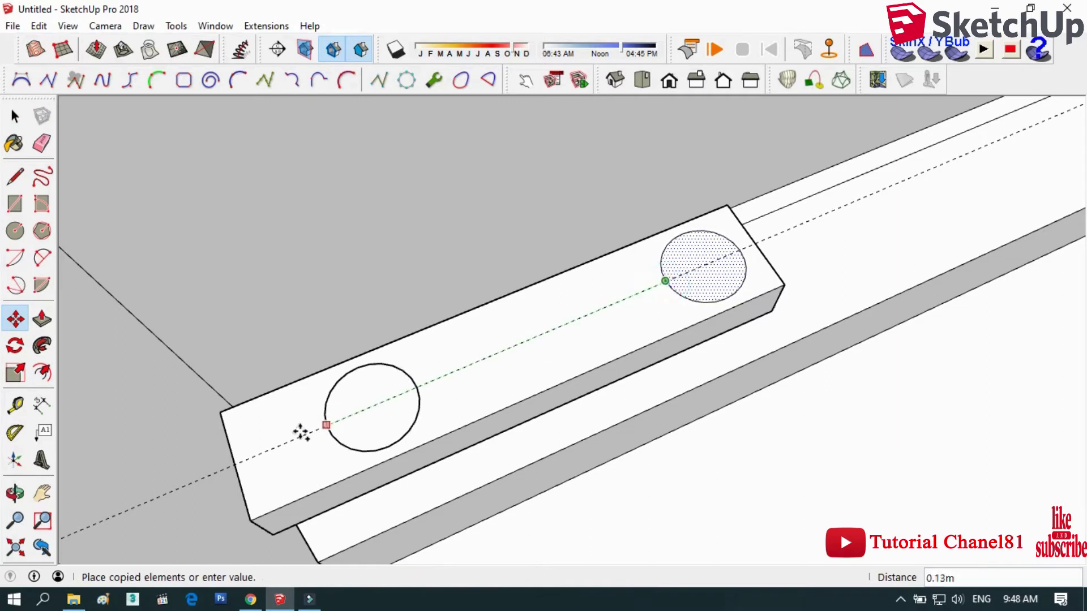
scroll(260, 459, "up", 2)
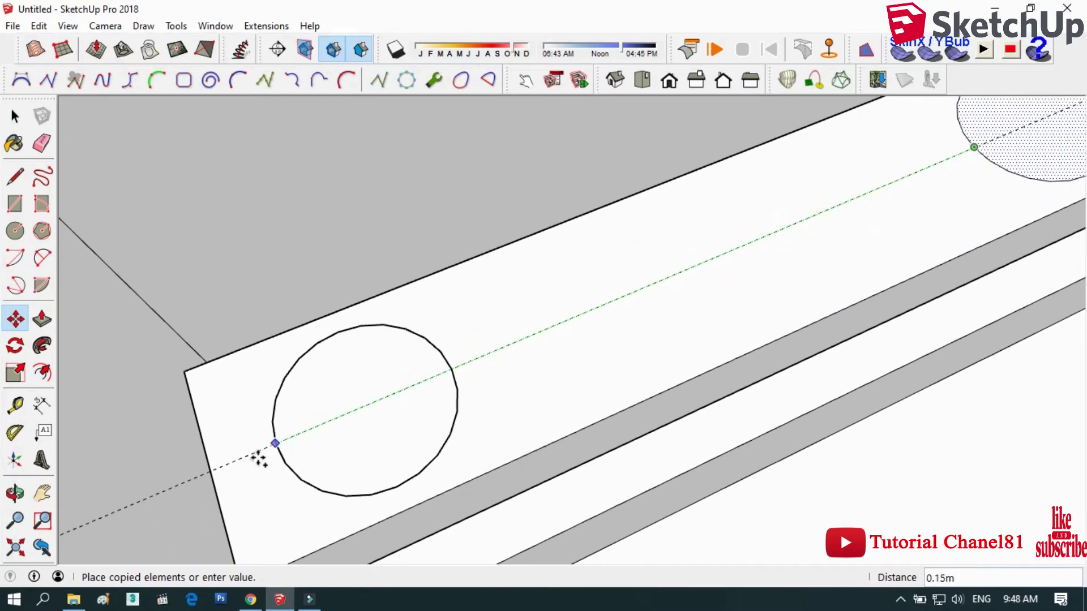
scroll(242, 461, "up", 2)
scroll(271, 447, "down", 1)
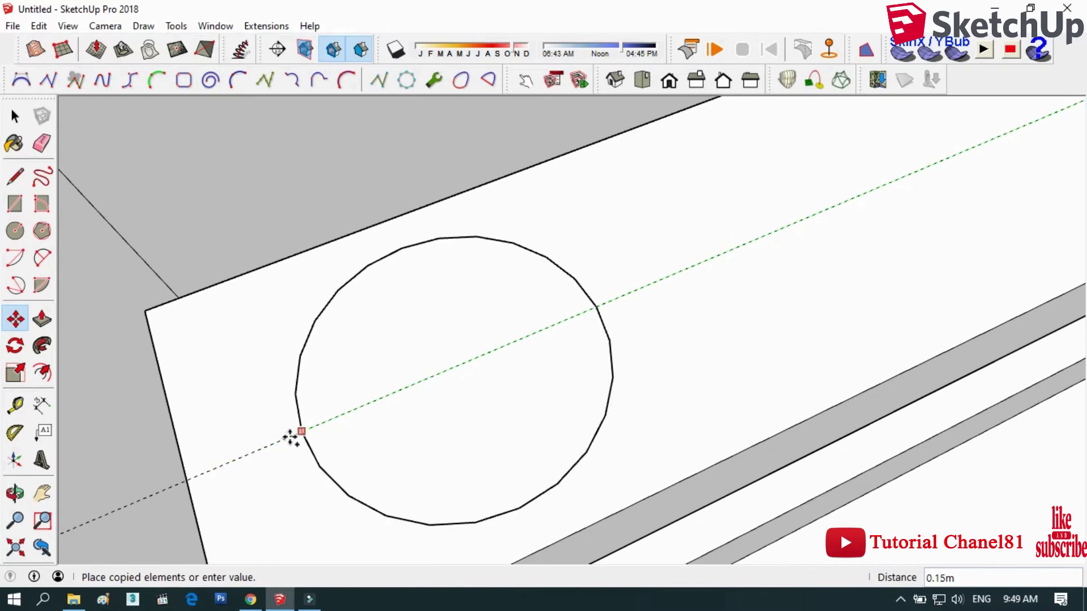
scroll(294, 436, "down", 2)
scroll(310, 427, "down", 1)
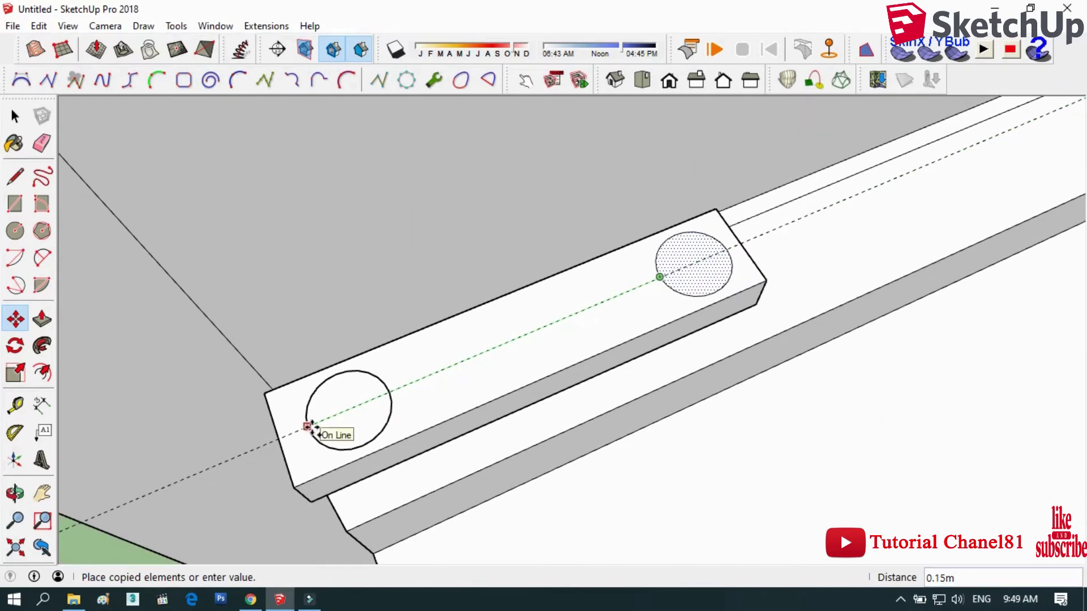
left_click(310, 427)
type("4")
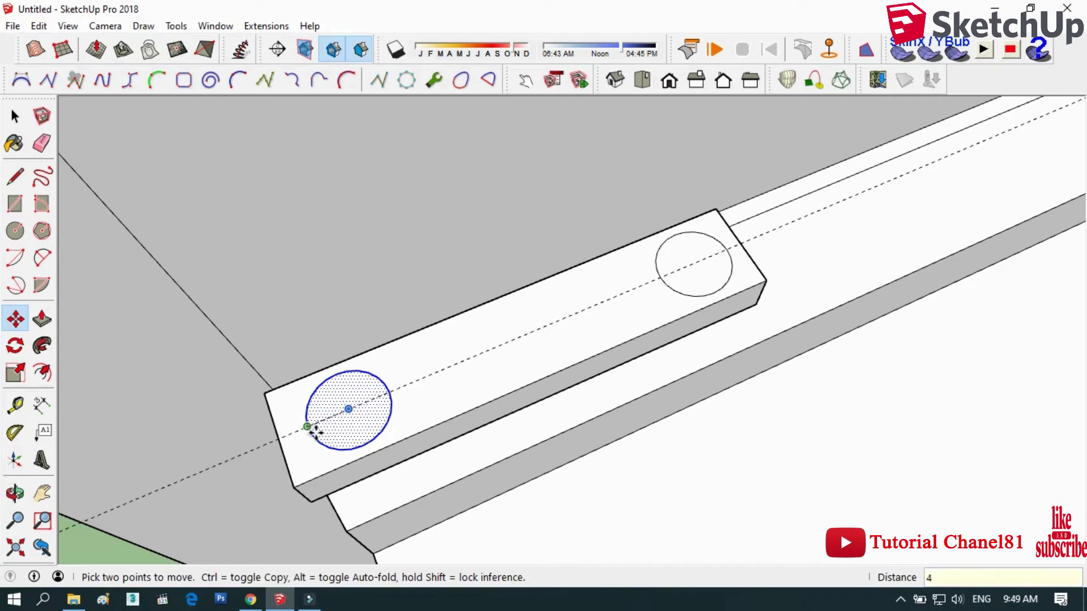
type("/")
key("Return")
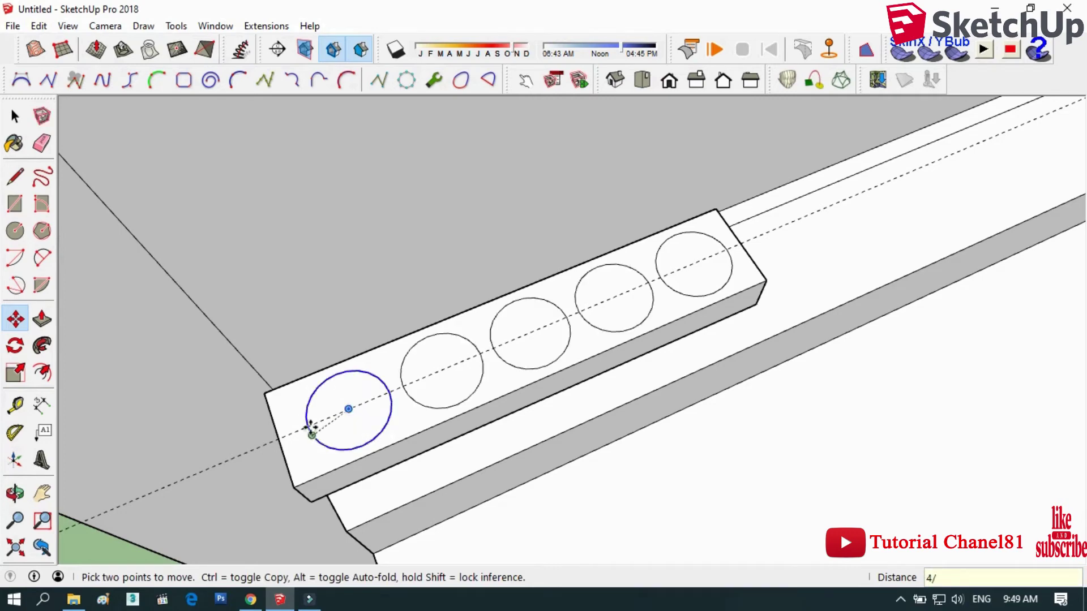
- Push/Pull all five circles into the box to make round holes
left_click(35, 313)
left_click(693, 273)
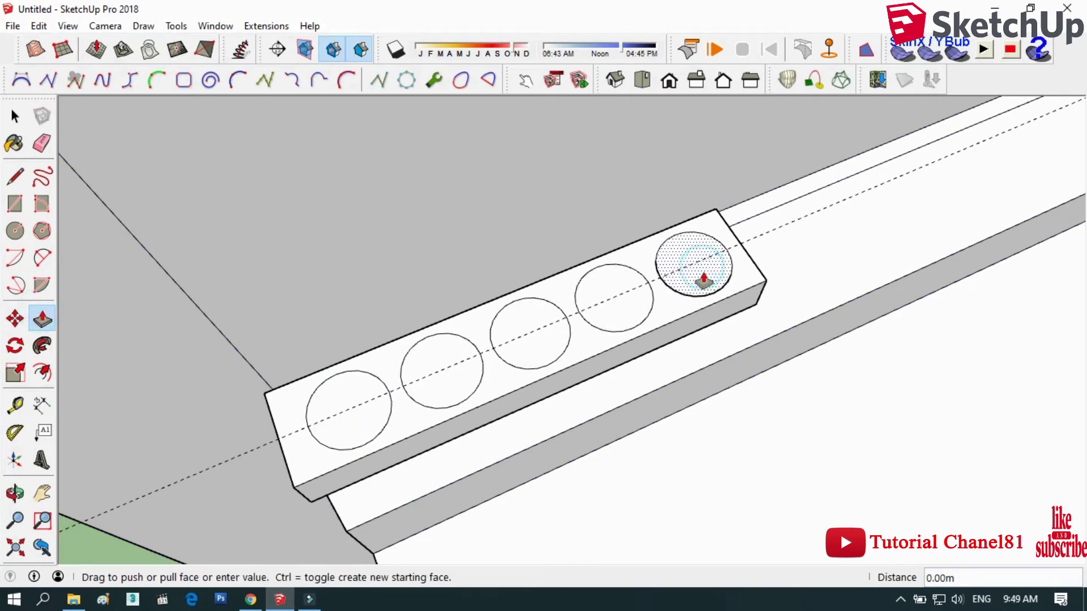
left_click(691, 281)
double_click(615, 300)
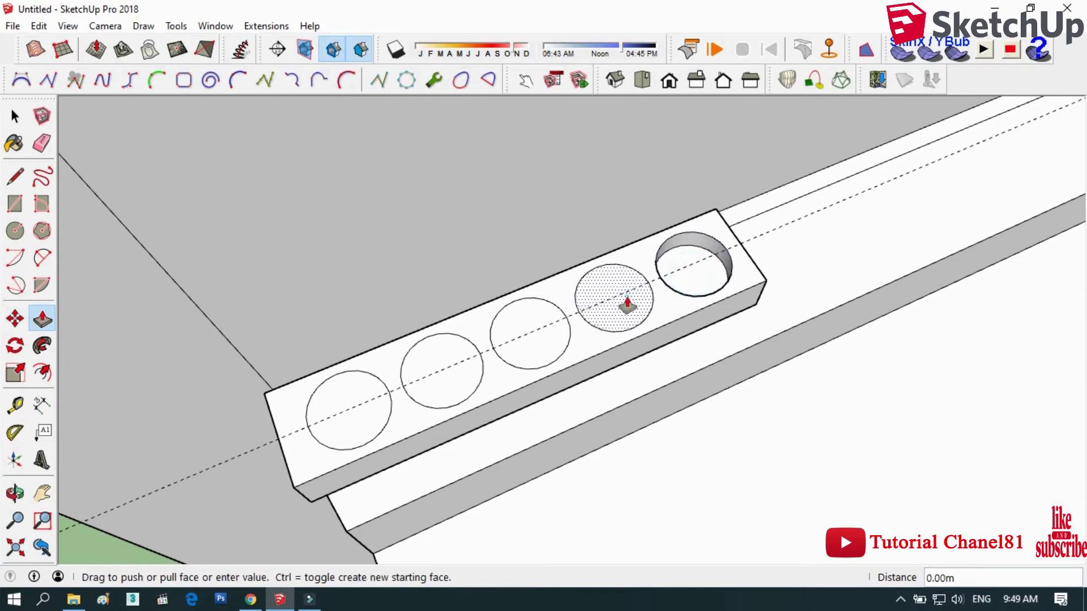
double_click(529, 332)
double_click(457, 369)
double_click(346, 408)
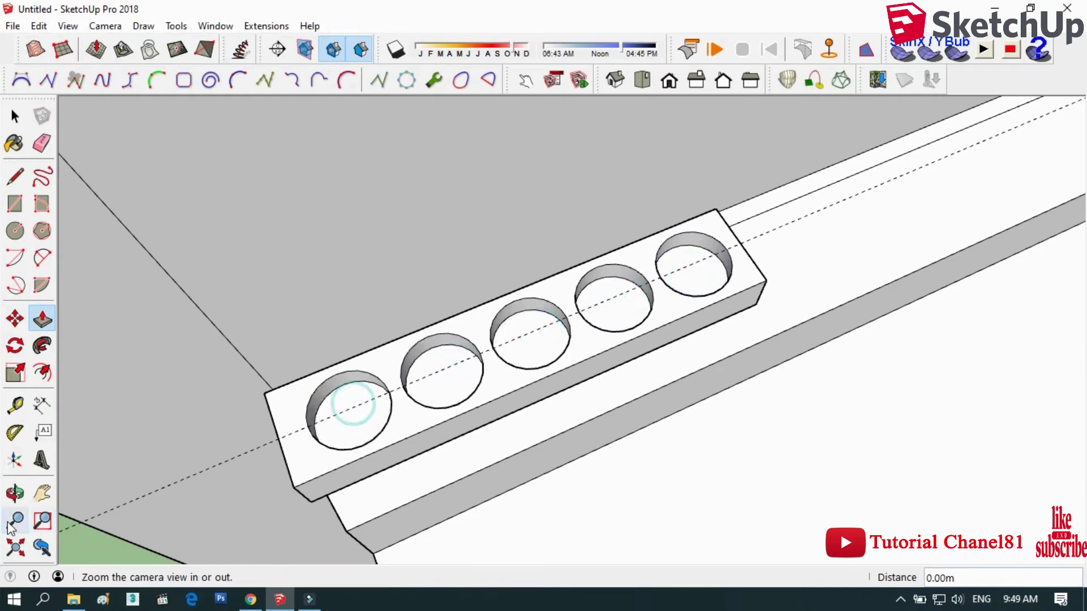
middle_click_drag(317, 443, 622, 247)
- Make the five-hole outlet block a group
key("t")
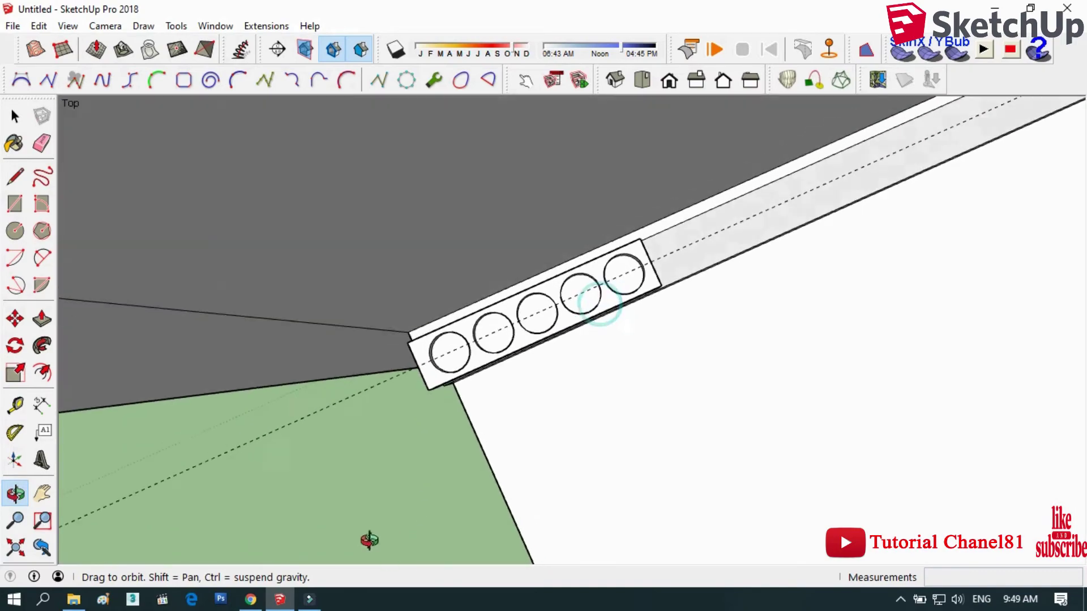
scroll(612, 243, "up", 5)
scroll(616, 316, "up", 5)
mouse_move(616, 315)
middle_mouse_down()
mouse_move(659, 179)
mouse_move(498, 280)
mouse_move(508, 236)
mouse_move(114, 189)
middle_mouse_up()
scroll(659, 252, "down", 5)
key("space")
left_click(515, 291)
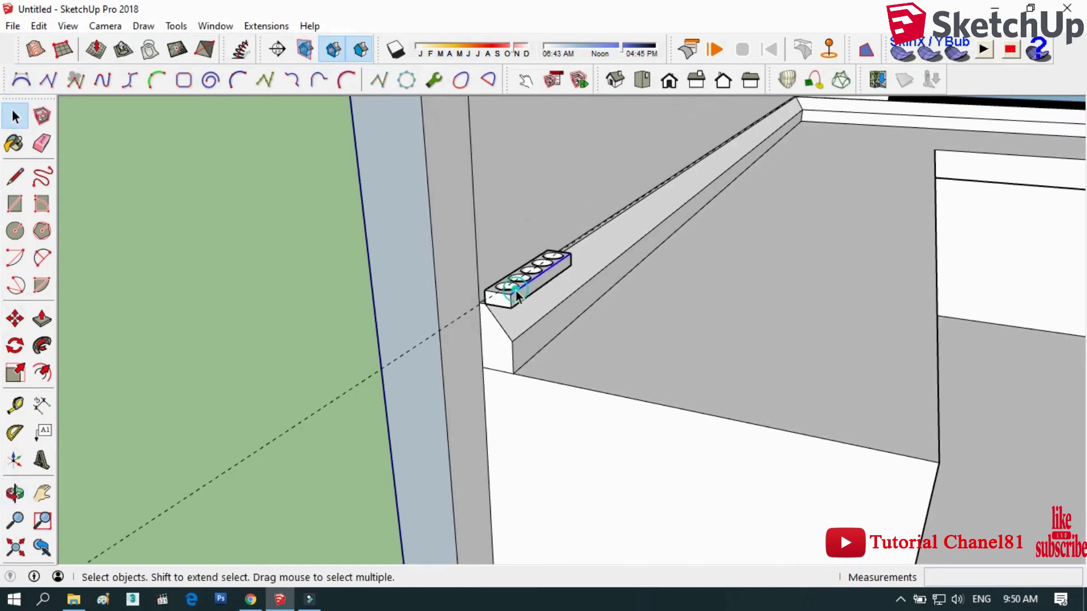
right_click(519, 303)
left_click(606, 148)
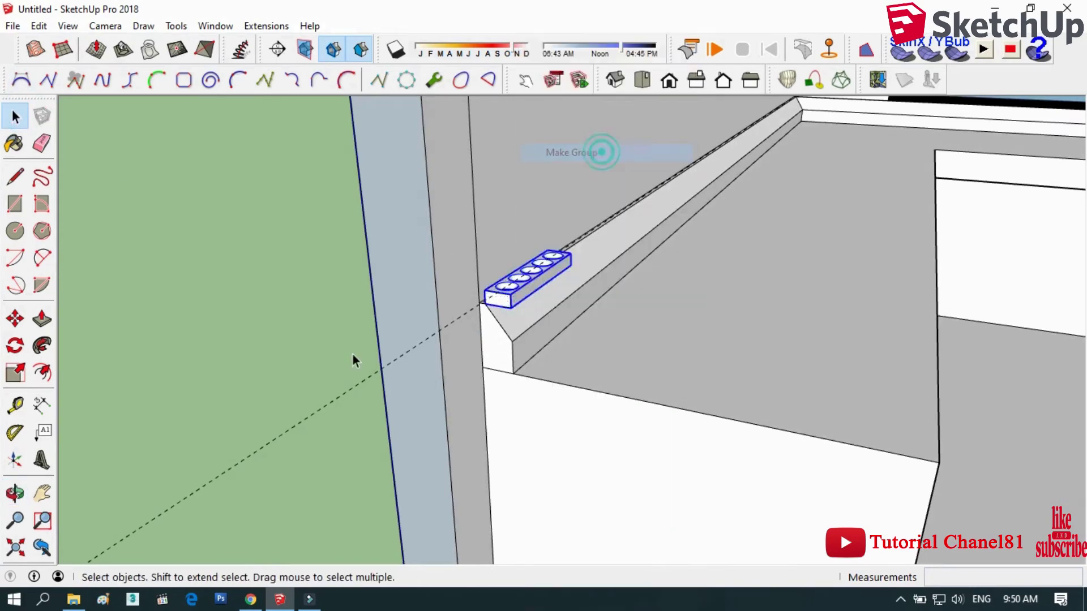
- Rotate the outlet block about 50.9° and move it onto the sloped ledge face
left_click(15, 346)
scroll(447, 324, "up", 1)
scroll(503, 300, "up", 2)
left_click(505, 279)
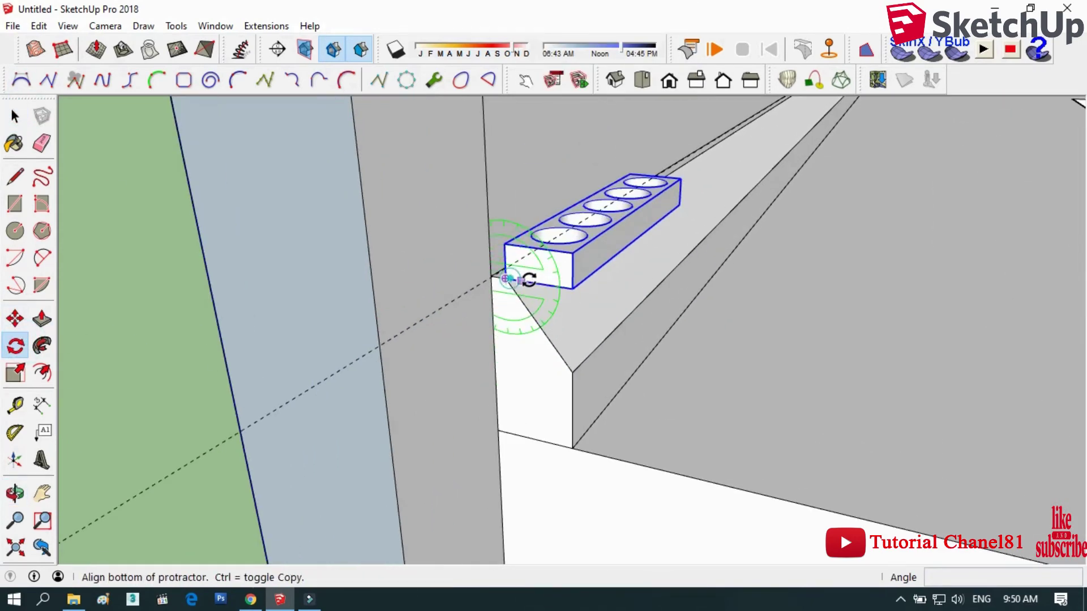
left_click(527, 308)
left_click(15, 319)
scroll(481, 323, "up", 1)
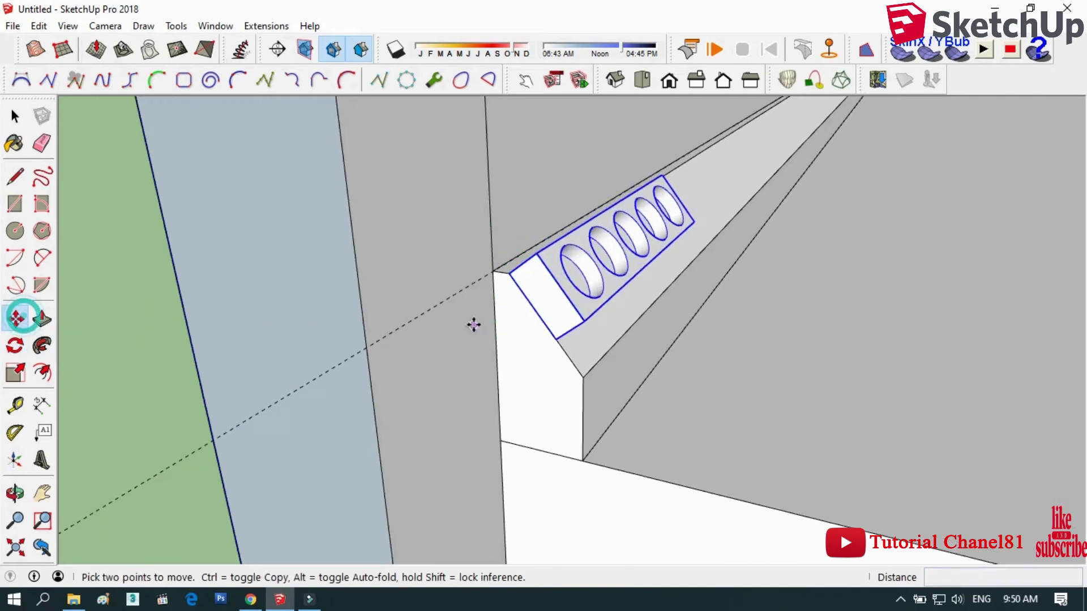
scroll(482, 322, "up", 1)
left_click(571, 327)
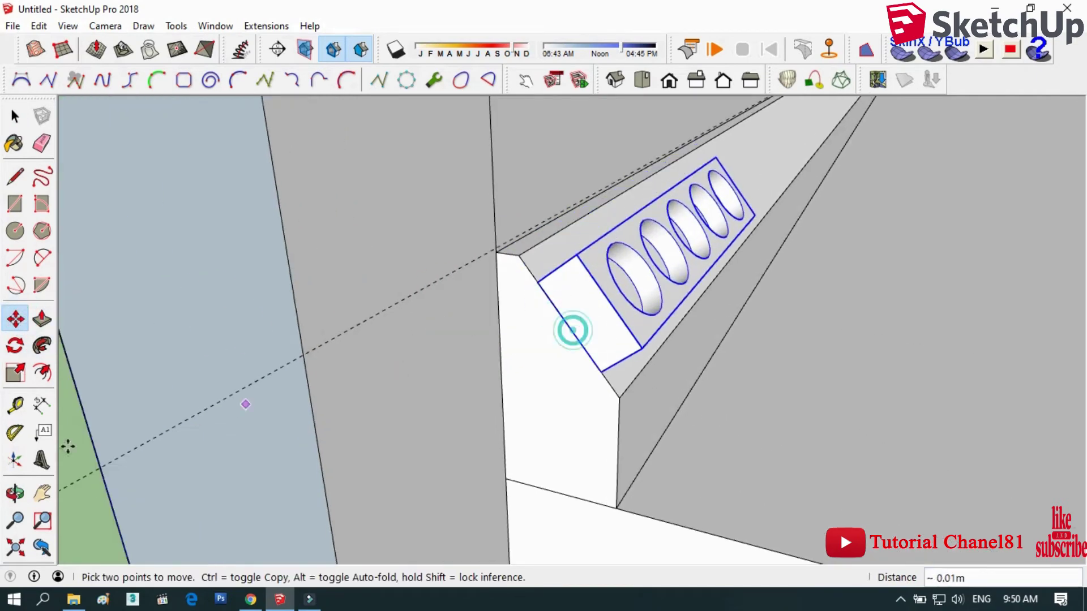
key("o")
left_click_drag(802, 292, 354, 432)
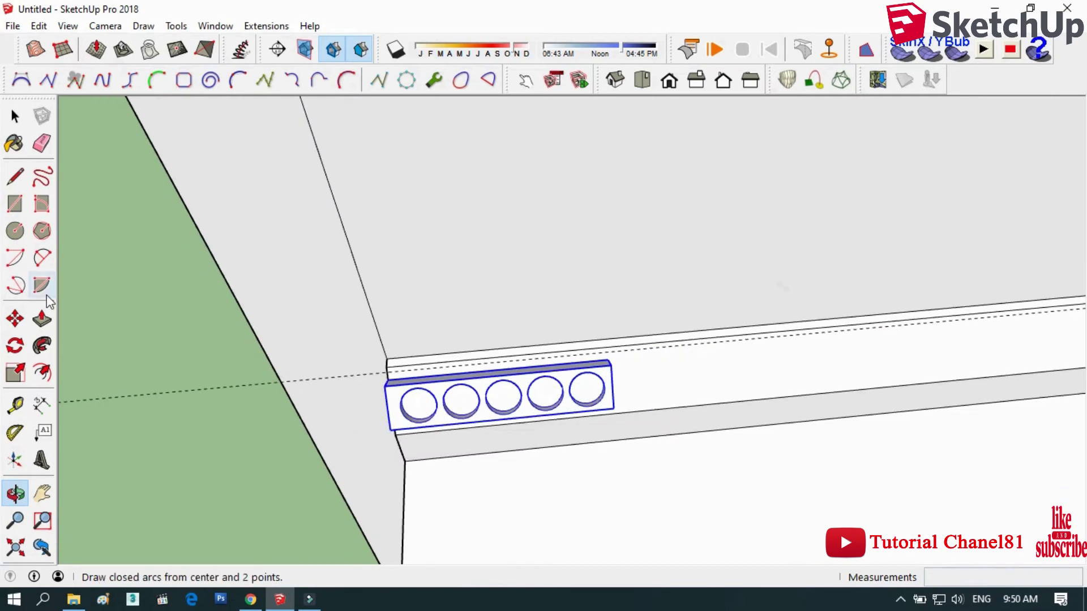
- Slide the outlet block right along the ledge toward the window corner
left_click(14, 319)
scroll(359, 368, "up", 2)
scroll(360, 369, "down", 3)
scroll(385, 379, "down", 2)
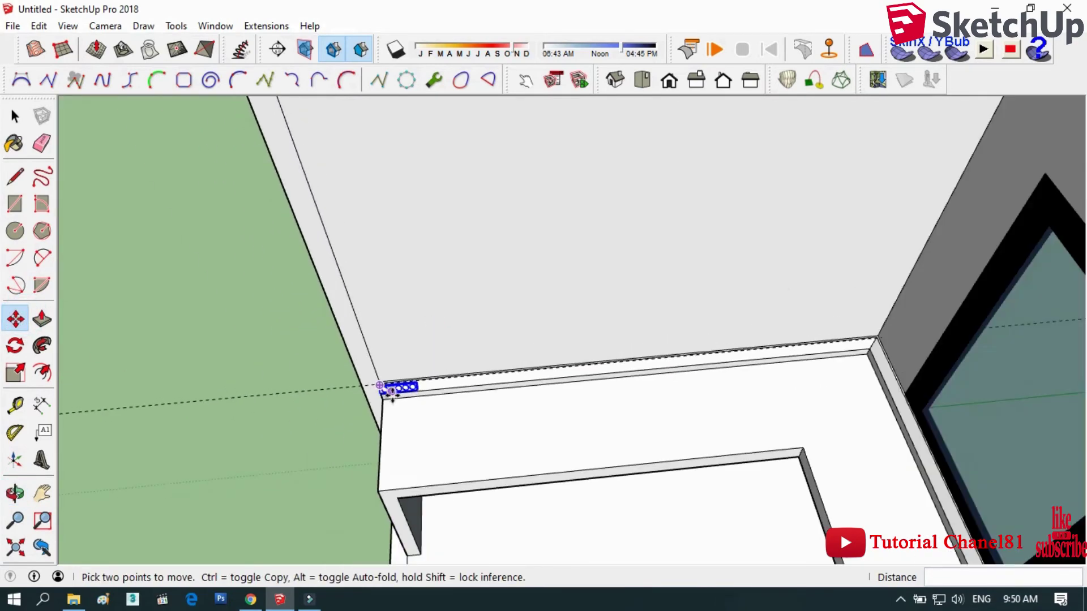
scroll(396, 370, "up", 2)
scroll(400, 374, "up", 2)
scroll(400, 384, "up", 2)
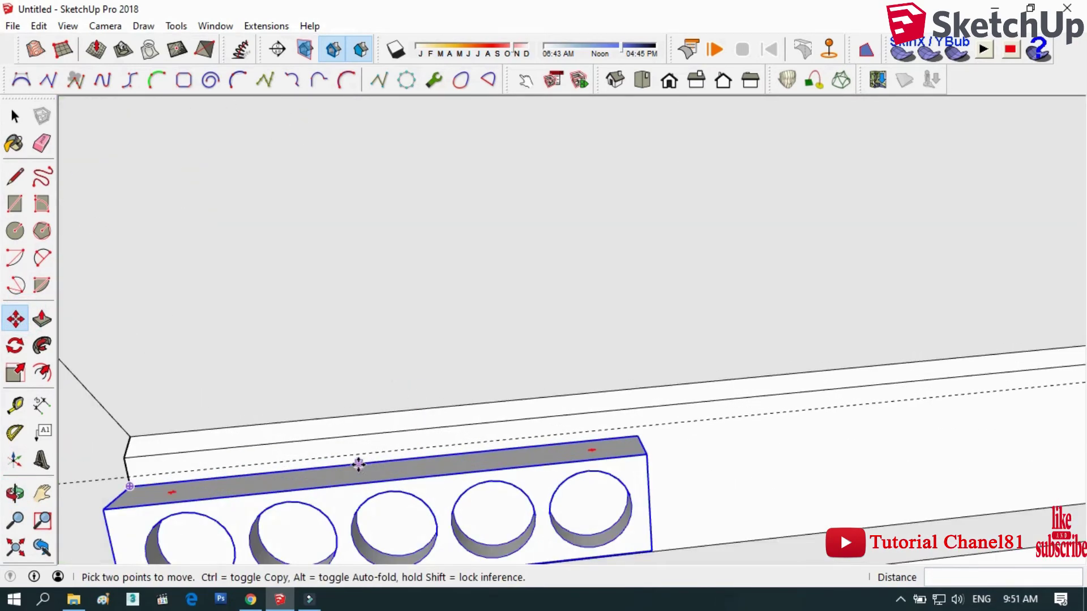
left_click(125, 488)
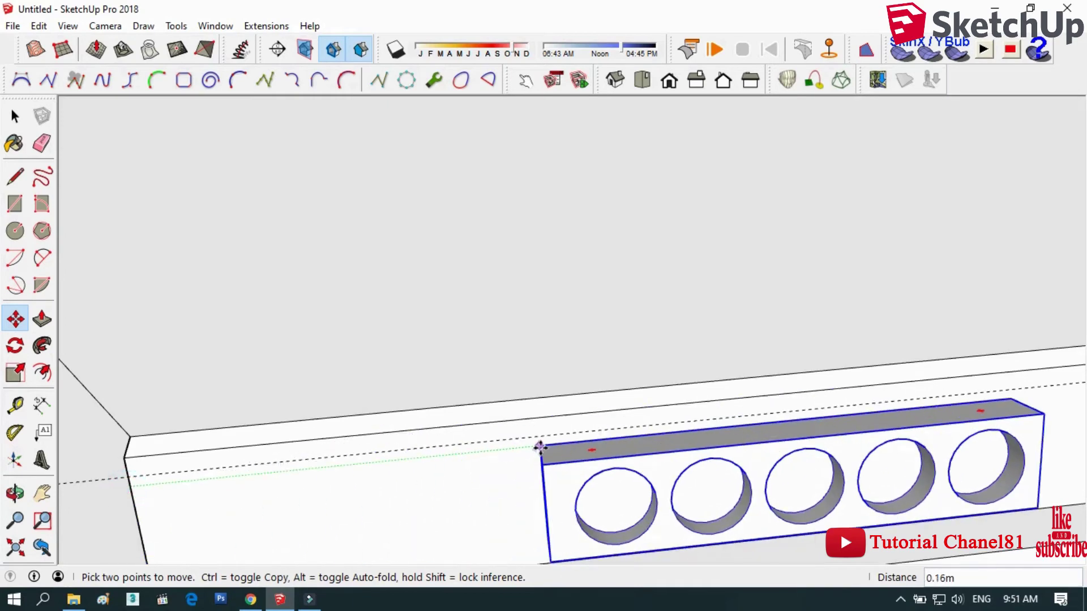
left_click(538, 448)
- Copy the block farther along the ledge and array /3 evenly spaced copies between them
scroll(277, 440, "down", 3)
scroll(276, 441, "down", 3)
scroll(351, 434, "up", 3)
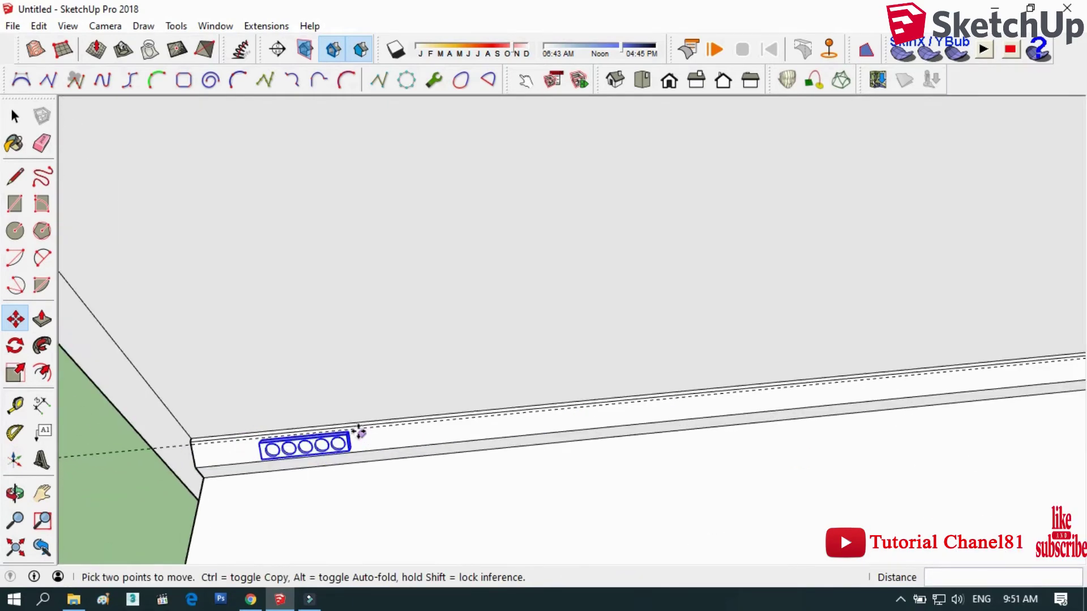
scroll(347, 434, "up", 2)
key("ctrl")
left_click(335, 436)
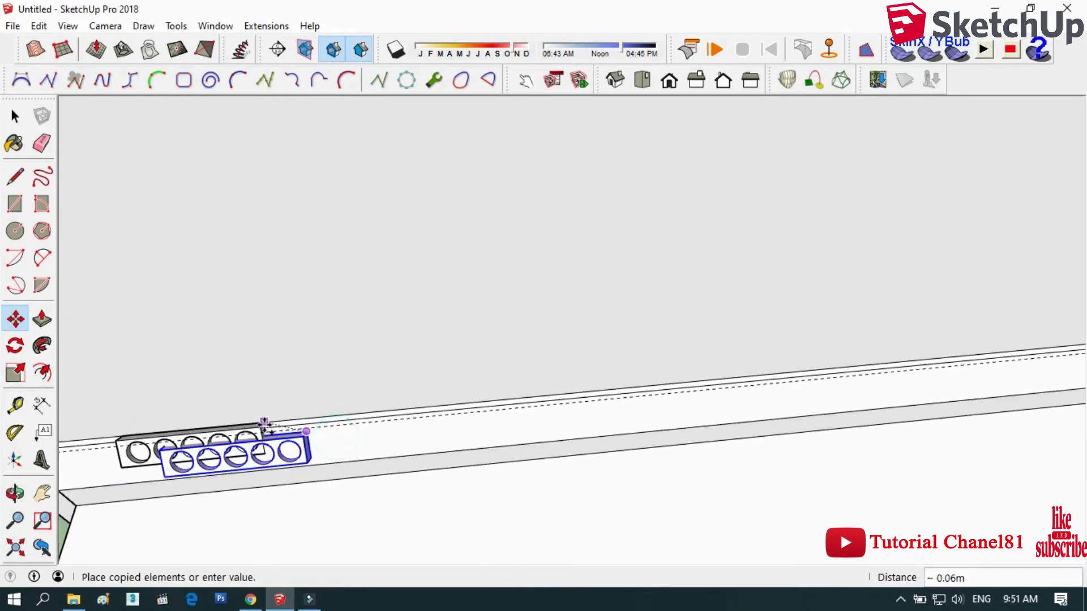
scroll(272, 439, "down", 3)
scroll(623, 399, "up", 3)
scroll(651, 399, "up", 2)
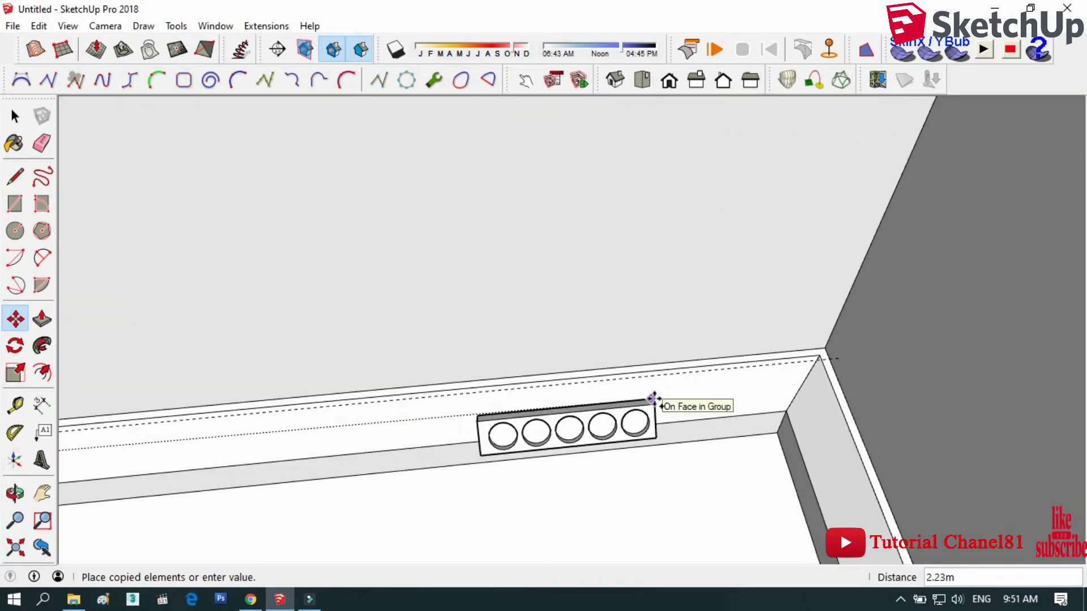
left_click(633, 384)
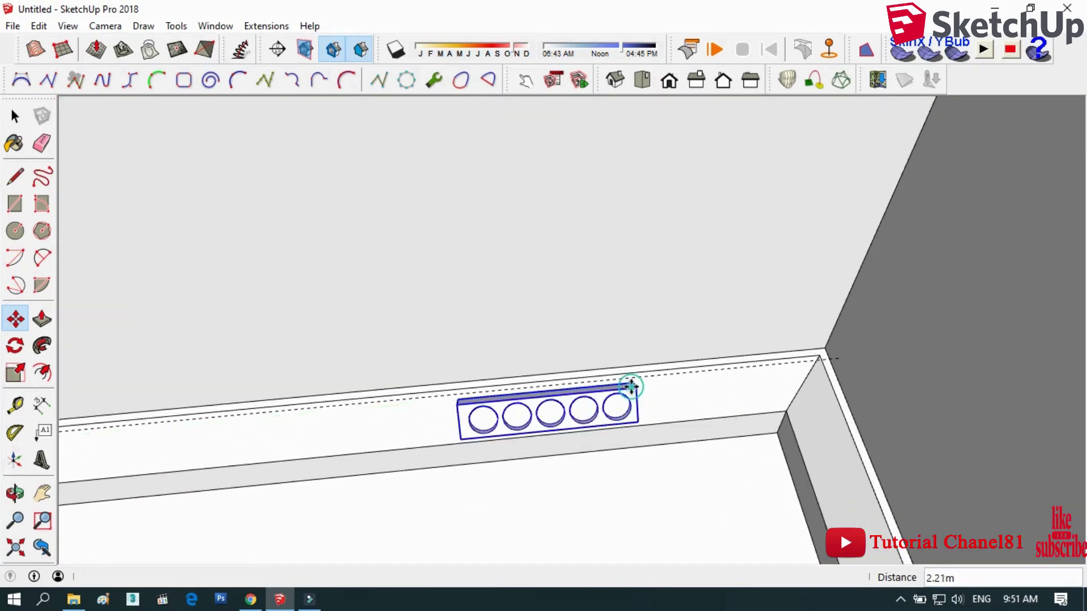
scroll(651, 339, "down", 5)
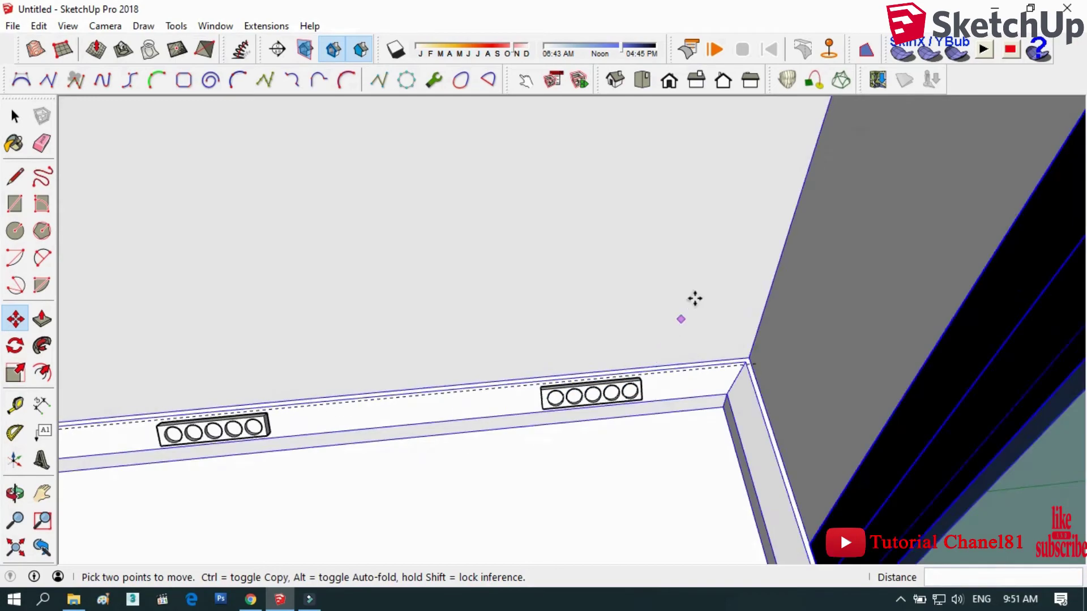
key("Return")
middle_click_drag(693, 298, 584, 322)
- Orbit to the window-wall corner and select the outlet block nearest it
left_click(17, 502)
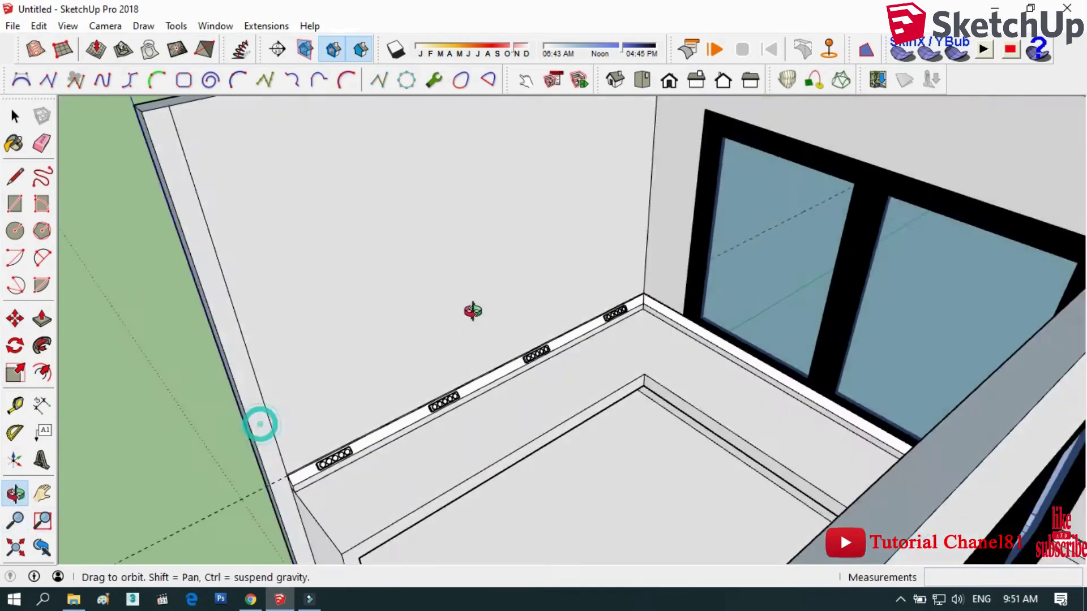
mouse_move(474, 311)
left_mouse_down()
mouse_move(643, 279)
mouse_move(575, 359)
mouse_move(606, 279)
left_mouse_up()
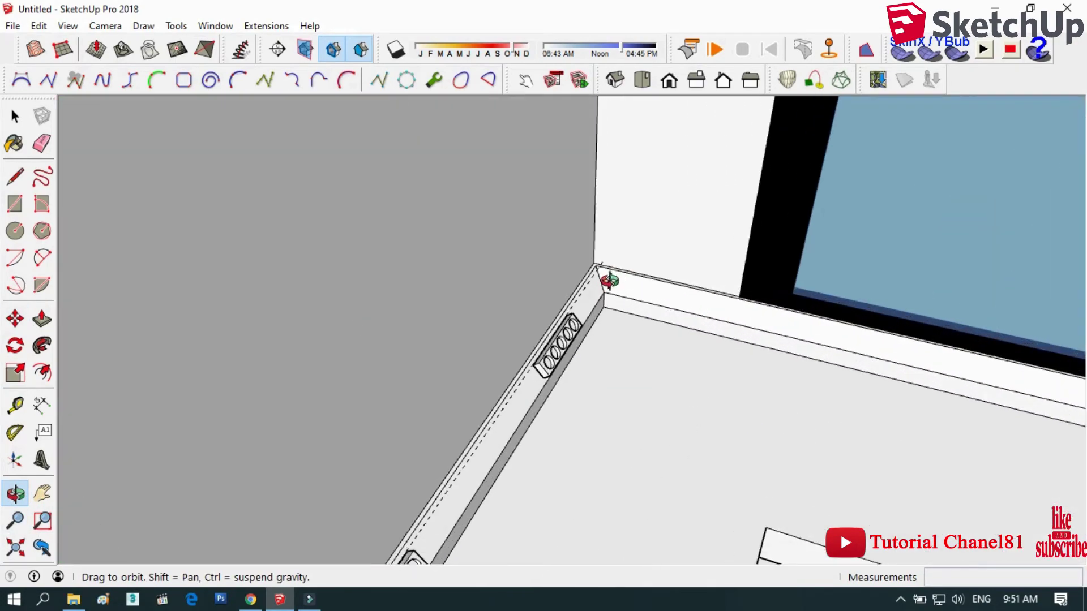
left_click(14, 116)
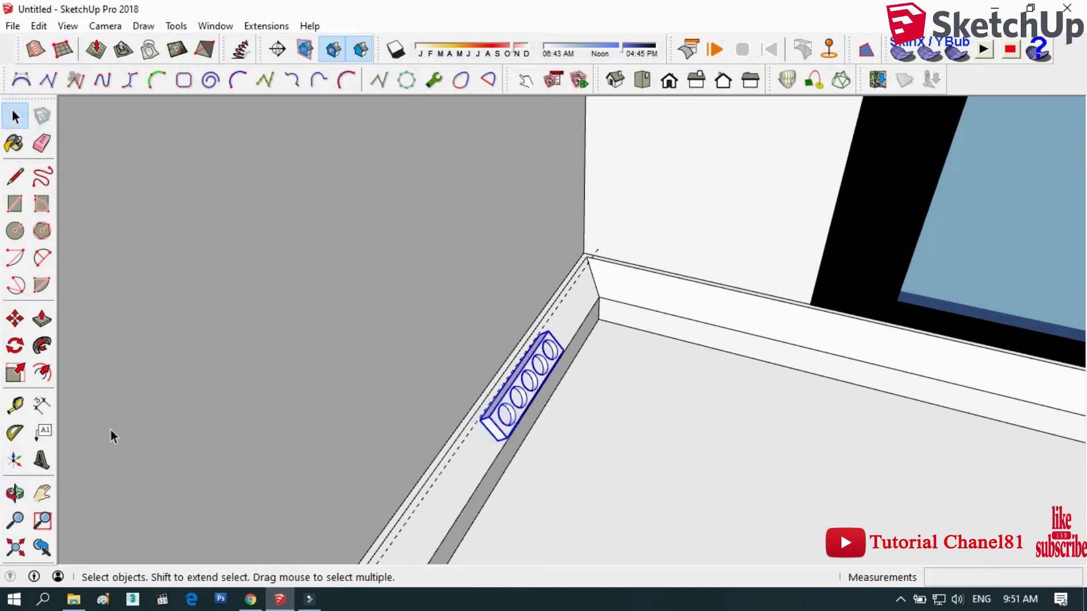
left_click(15, 319)
scroll(468, 417, "up", 2)
scroll(505, 418, "up", 2)
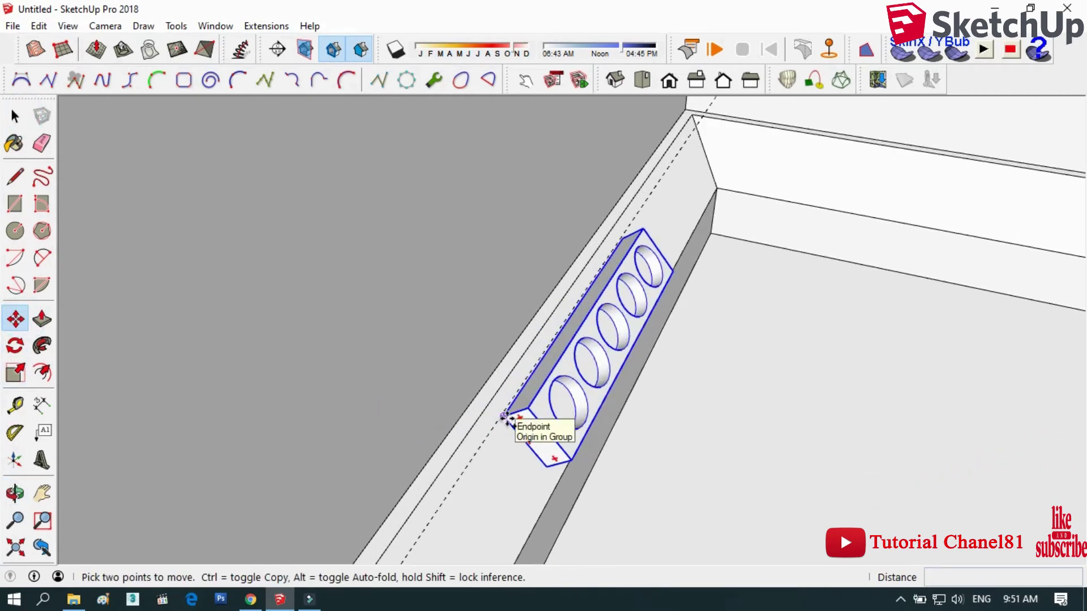
scroll(721, 94, "up", 2)
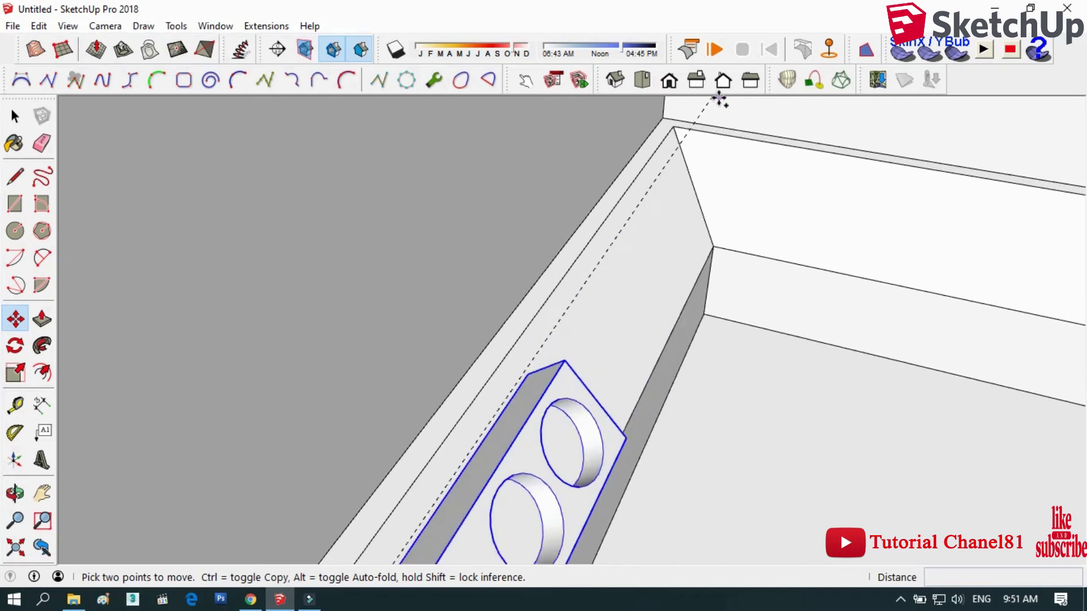
scroll(716, 102, "up", 1)
scroll(712, 107, "down", 3)
- Copy that outlet block from its lower endpoint to the ledge's upper corner
key("s")
key("t")
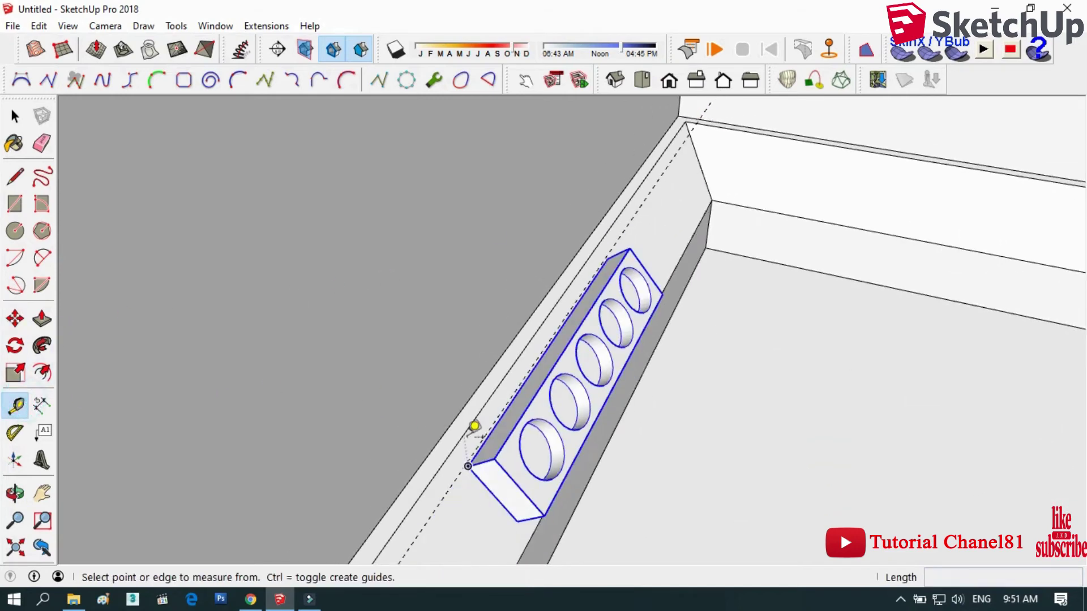
scroll(473, 426, "up", 2)
scroll(479, 443, "up", 2)
key("q")
key("m")
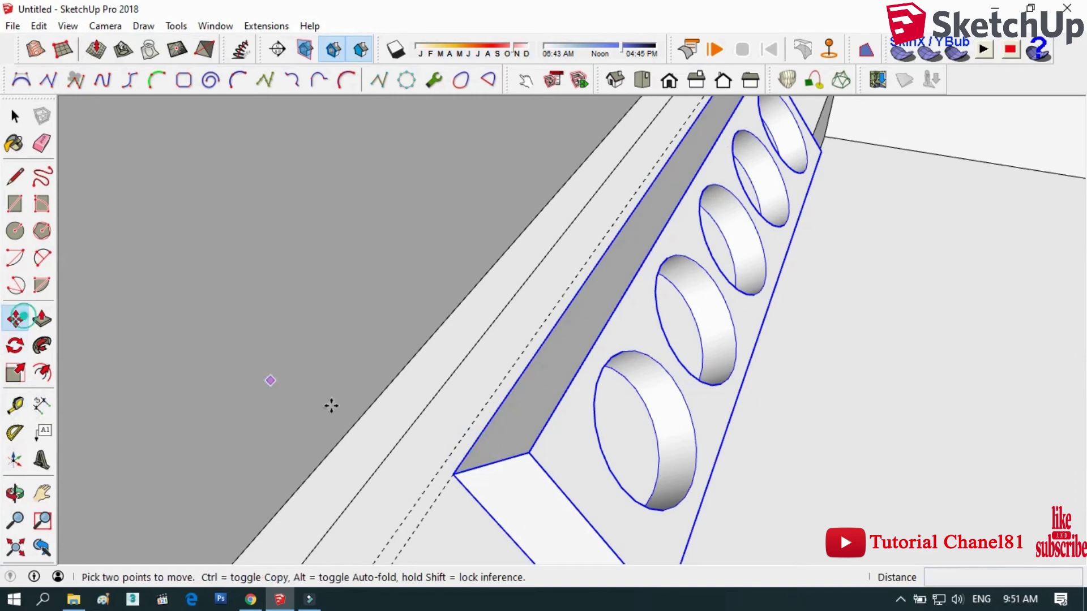
key("ctrl")
left_click(450, 480)
scroll(430, 509, "down", 2)
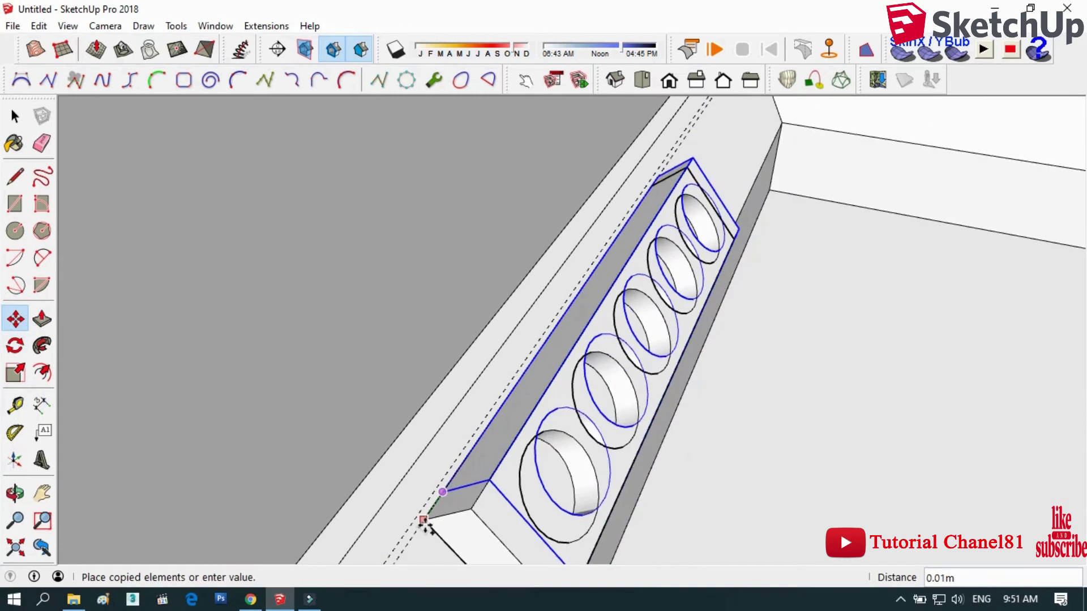
scroll(430, 509, "down", 1)
scroll(711, 120, "up", 4)
left_click(684, 121)
scroll(696, 139, "up", 2)
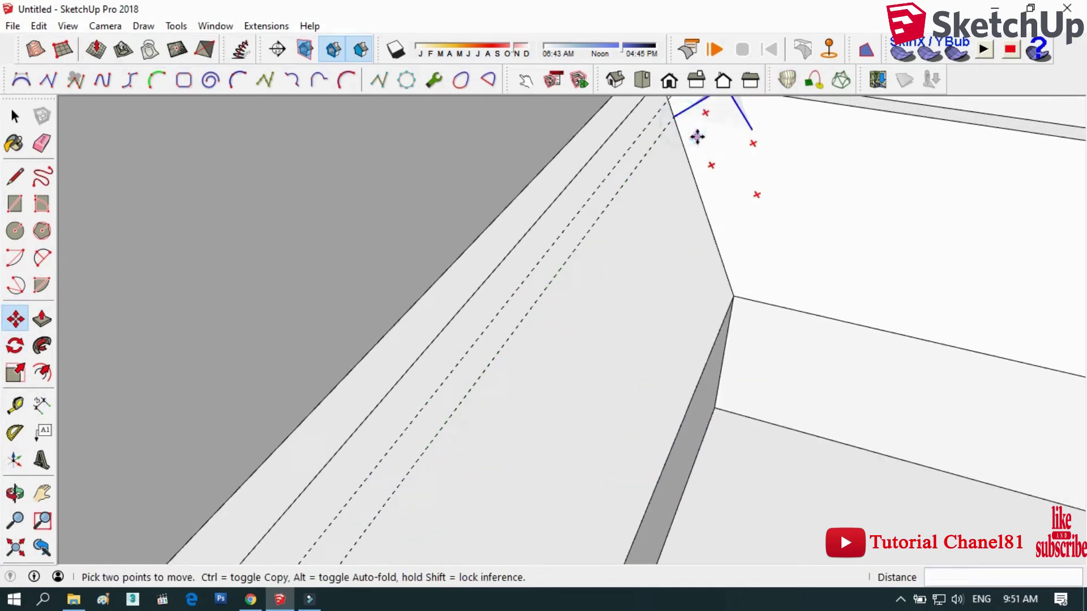
left_click(15, 345)
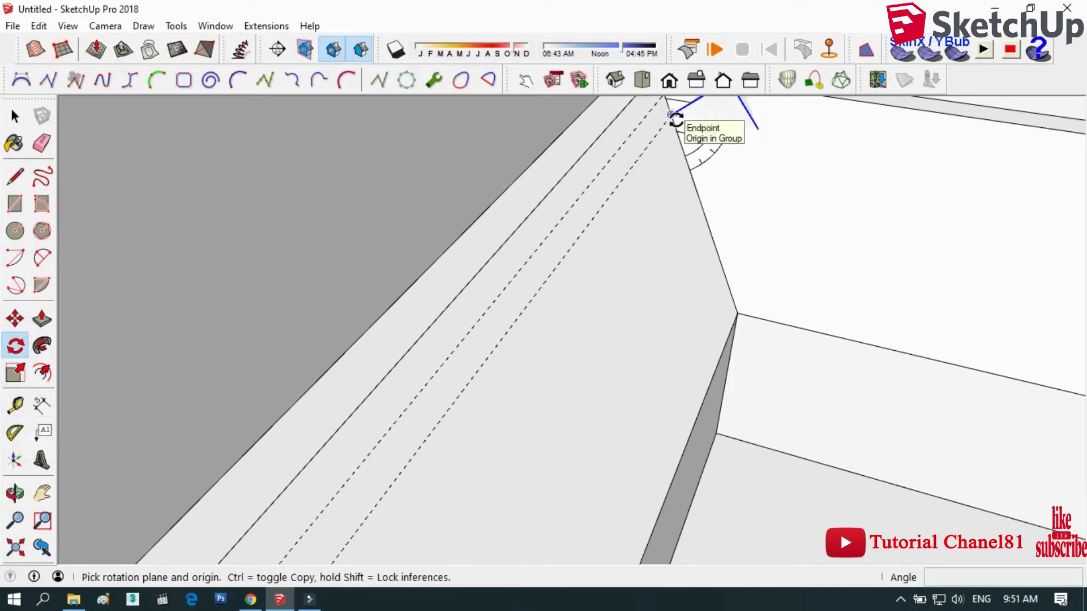
- Rotate the corner copy 90° to face the window wall
left_click(670, 115)
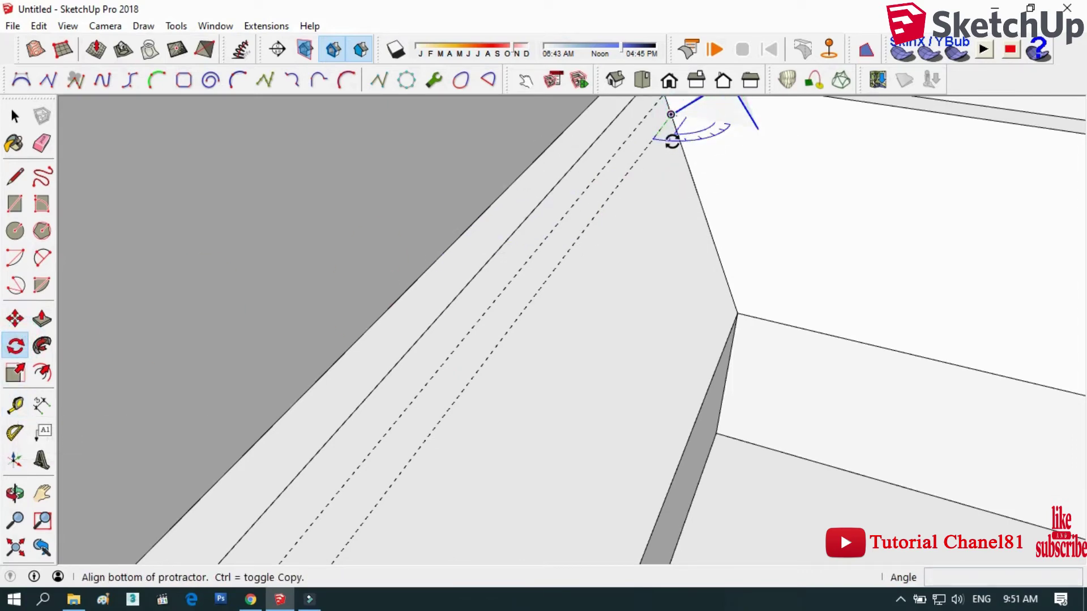
scroll(621, 296, "down", 2)
scroll(675, 335, "down", 1)
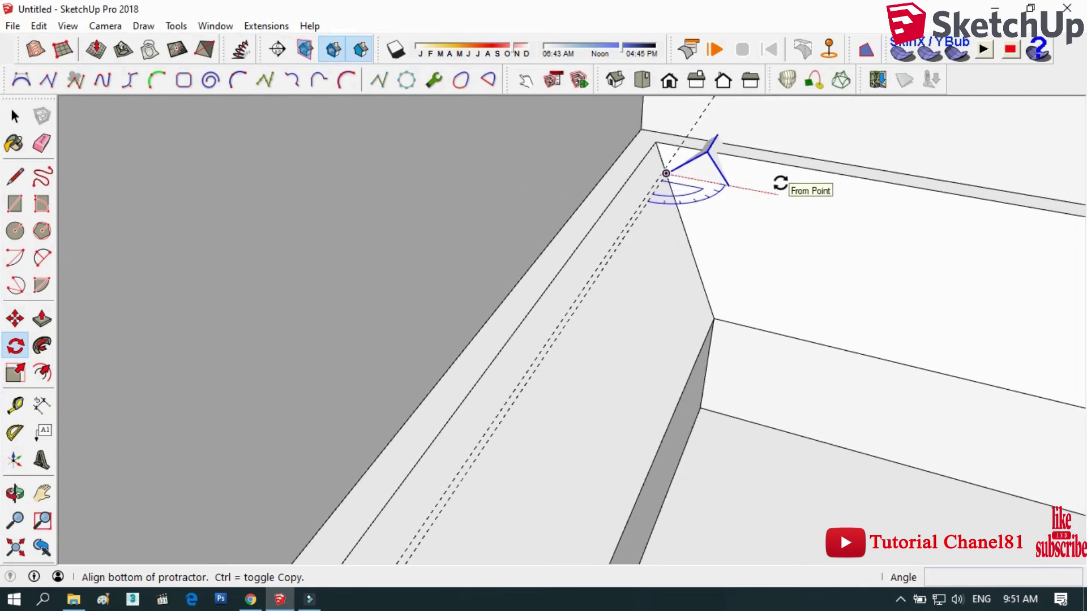
left_click(780, 183)
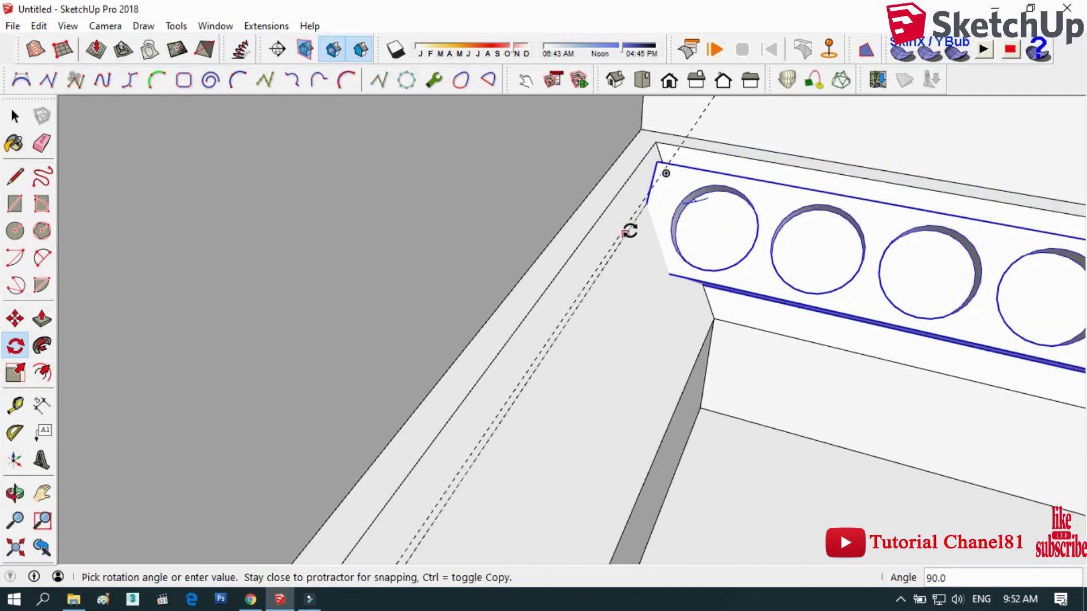
left_click(630, 229)
scroll(594, 260, "down", 2)
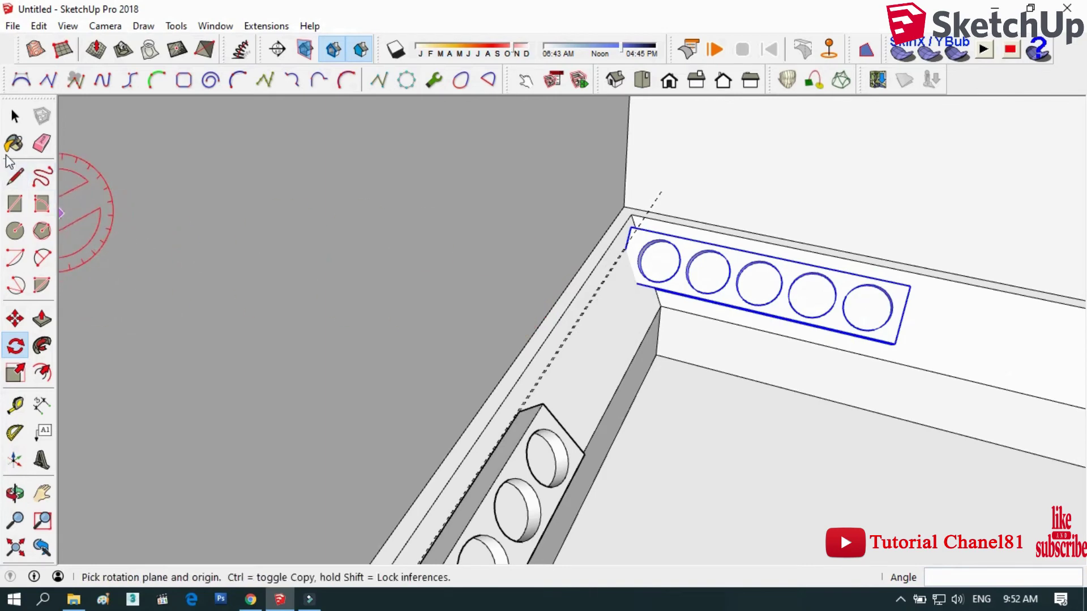
- Move the rotated outlet block onto the window-wall ledge
left_click(15, 318)
scroll(656, 229, "up", 2)
scroll(675, 241, "up", 2)
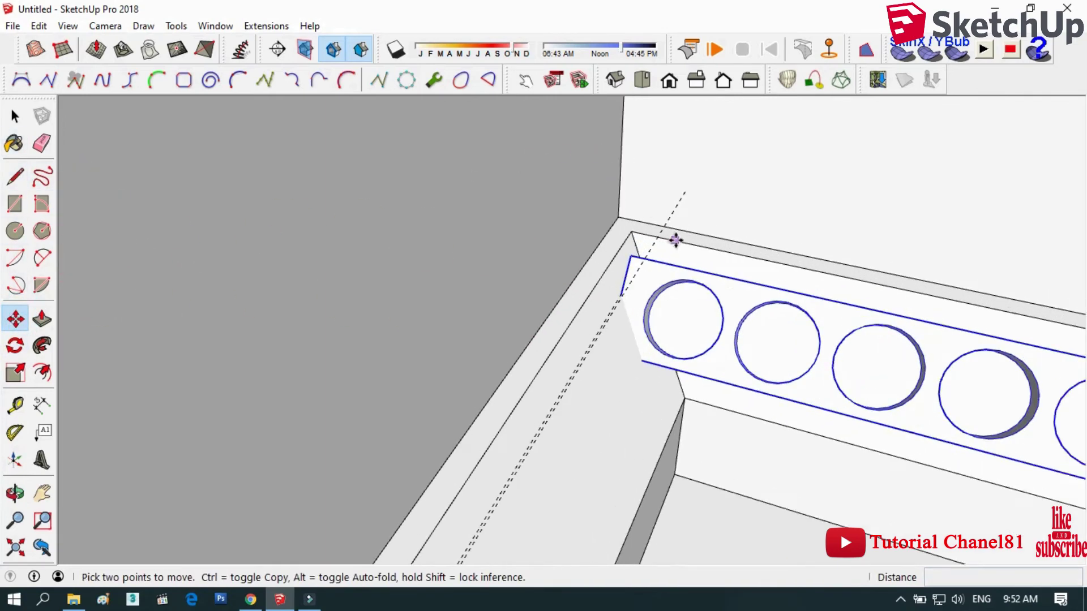
left_click(645, 256)
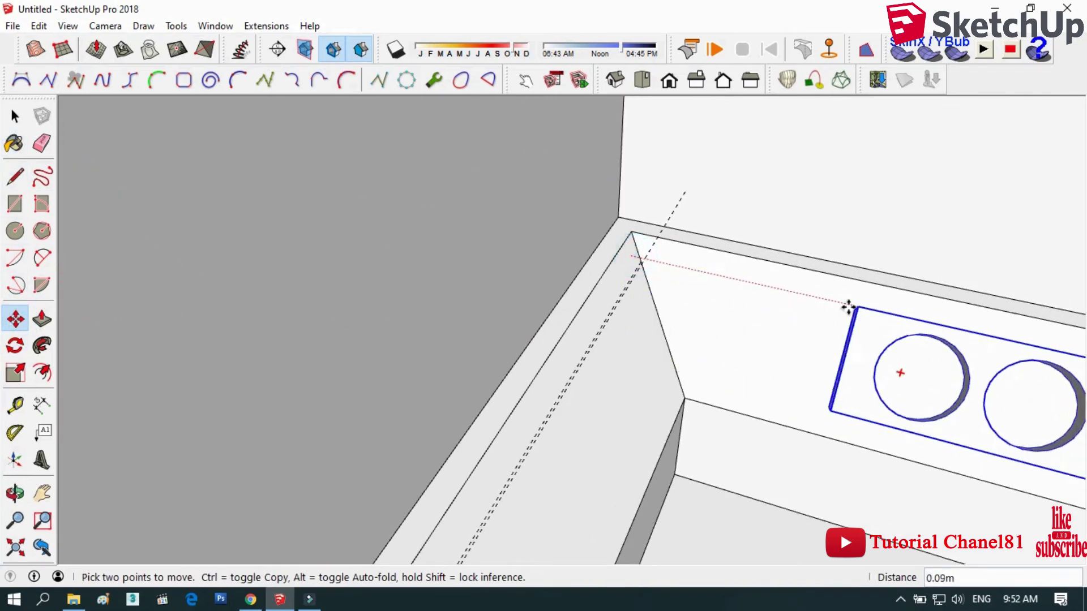
scroll(792, 295, "down", 2)
scroll(727, 303, "down", 2)
scroll(739, 308, "down", 3)
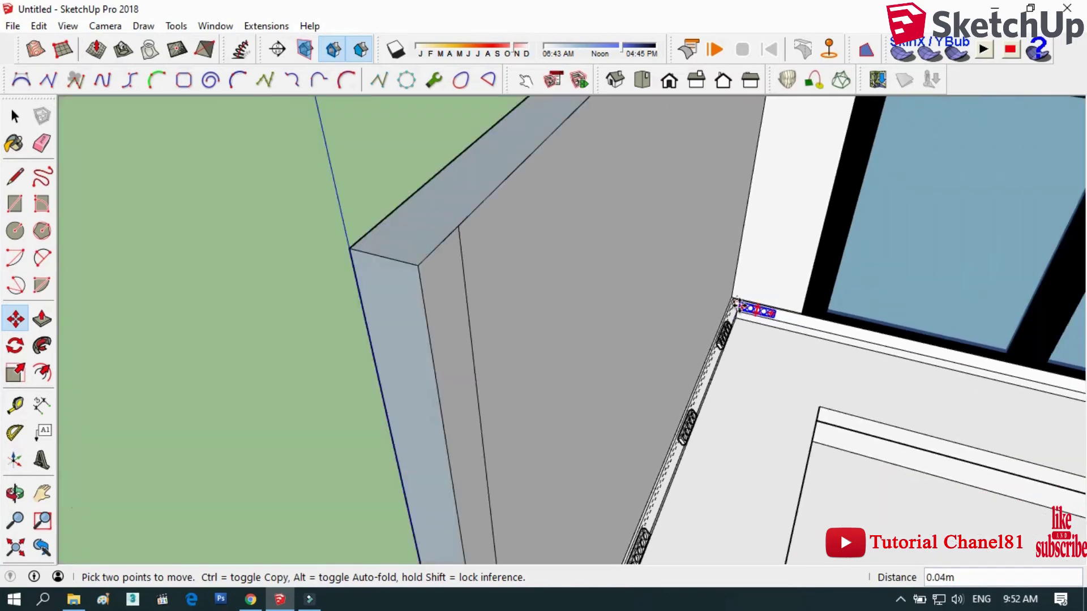
scroll(781, 318, "down", 1)
scroll(789, 316, "up", 2)
scroll(789, 316, "up", 1)
left_click(790, 316)
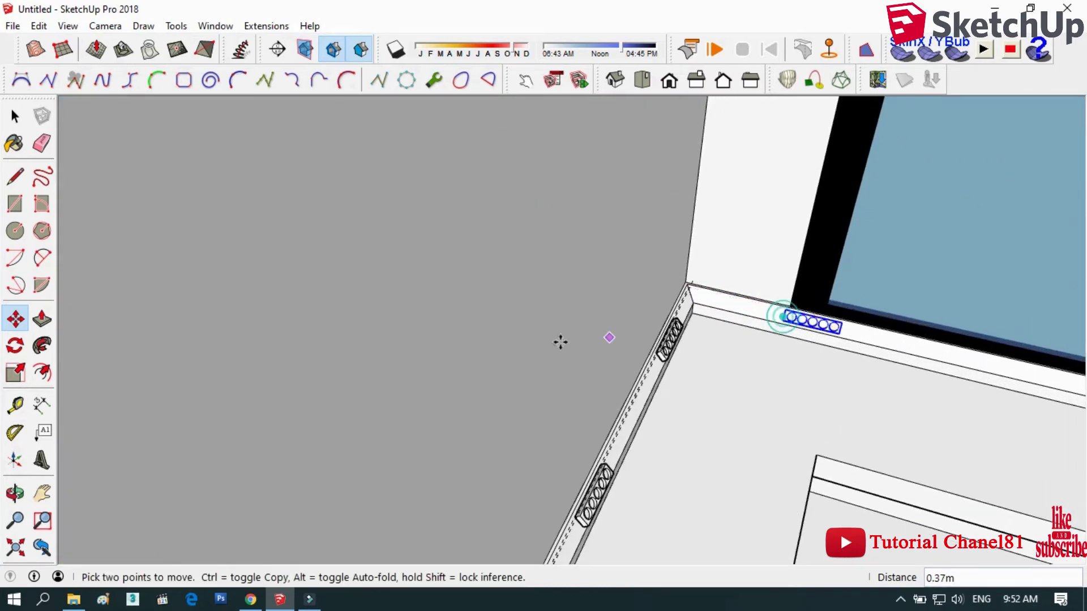
scroll(501, 369, "down", 3)
scroll(629, 348, "up", 2)
scroll(614, 367, "up", 3)
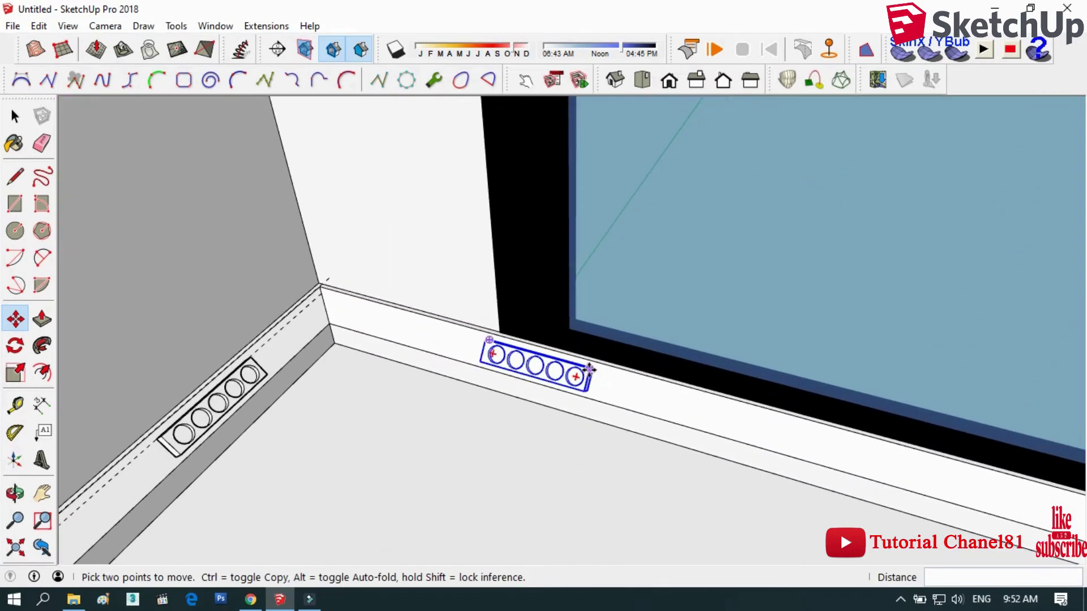
- Copy the box farther along the window ledge and add an evenly spaced middle copy with 2/
left_click(587, 370)
key("ctrl")
scroll(566, 367, "down", 4)
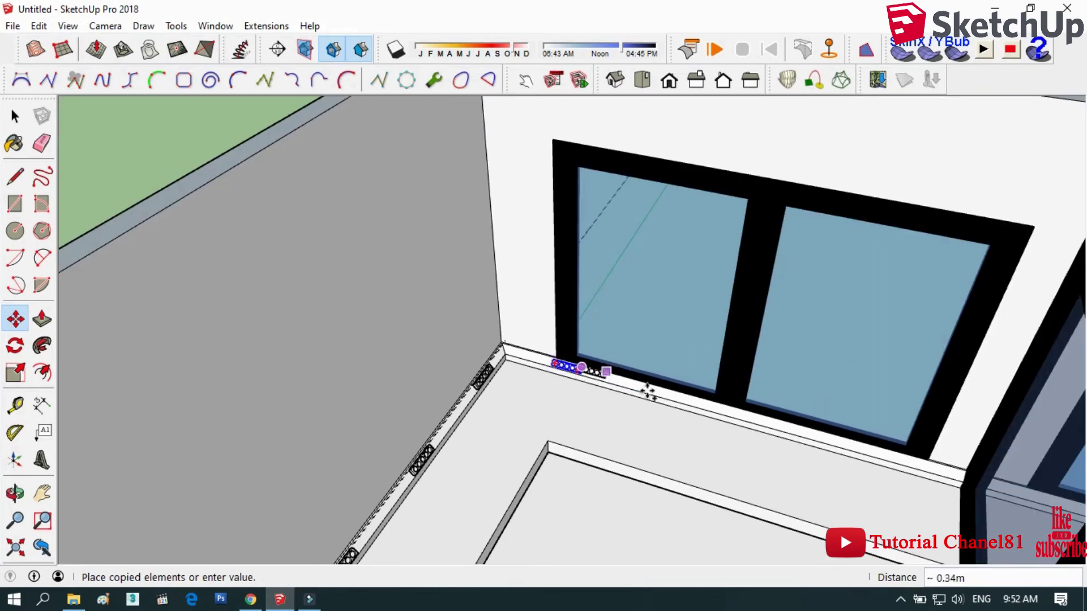
scroll(884, 455, "up", 2)
scroll(884, 456, "up", 1)
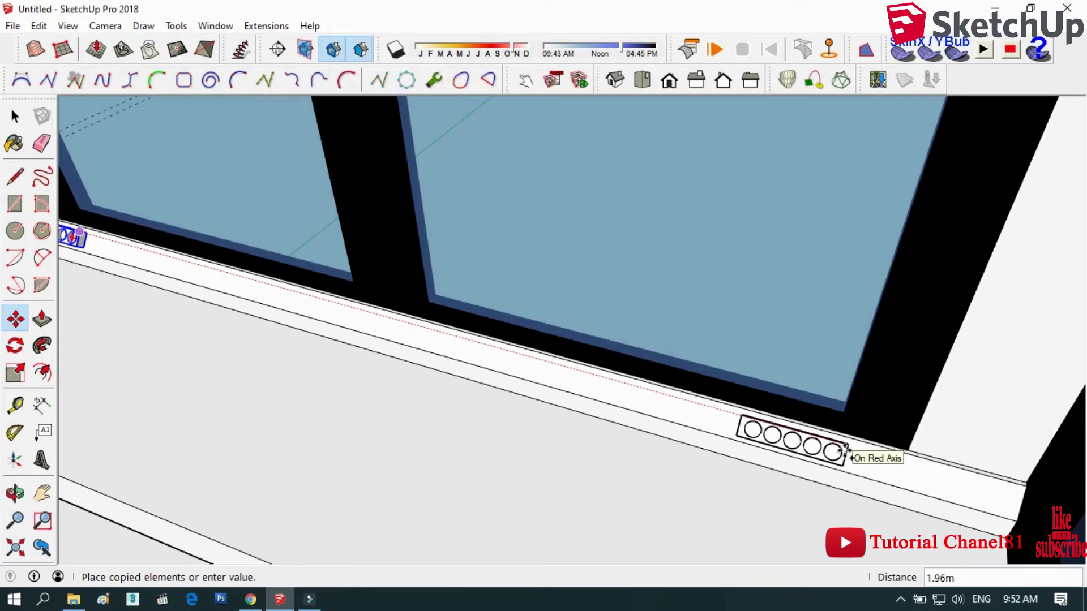
left_click(843, 450)
type("2/")
key("Return")
scroll(843, 450, "down", 3)
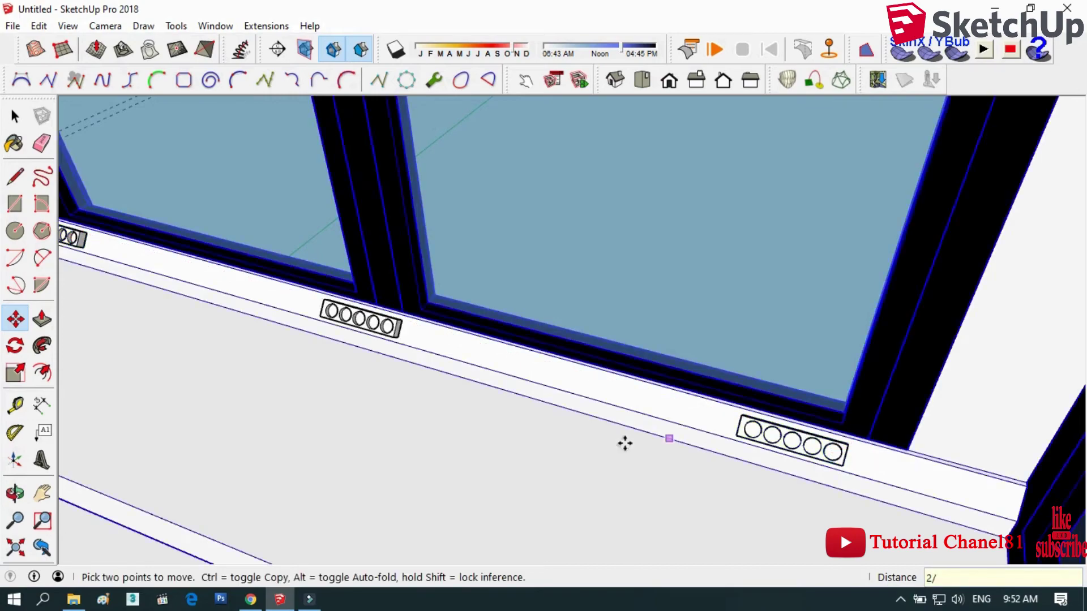
middle_click_drag(624, 444, 479, 300)
- Copy the three window-ledge boxes 3.00m across onto the right room's window ledge
left_click(14, 116)
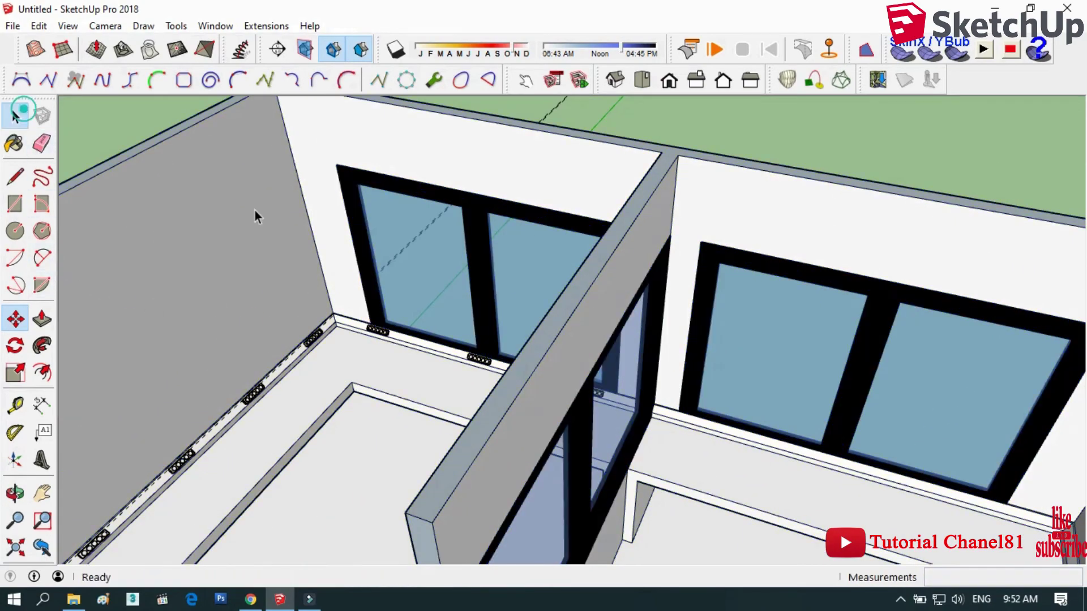
scroll(373, 348, "up", 3)
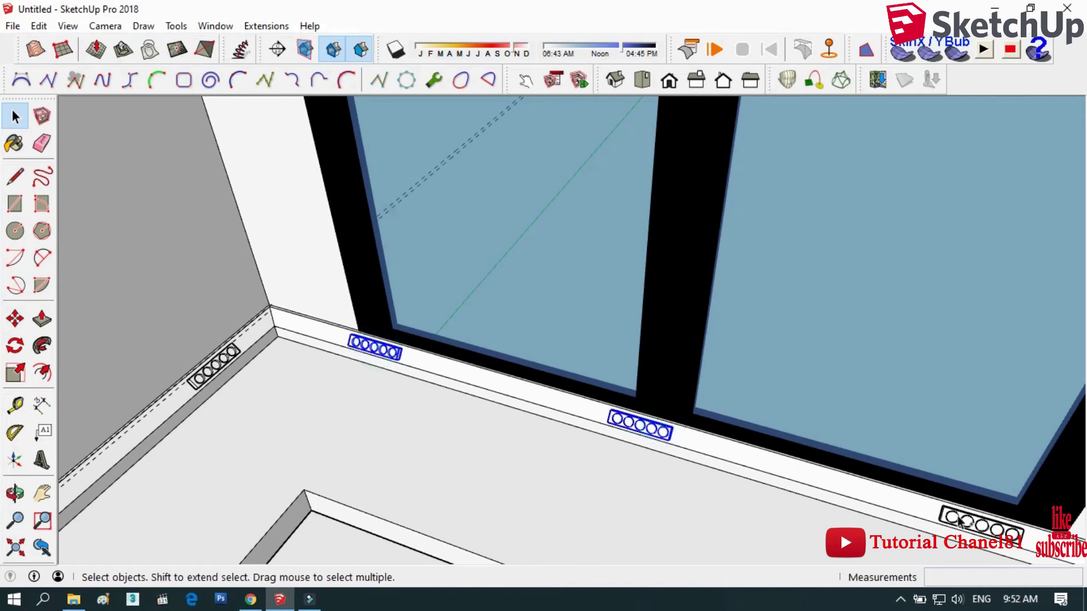
left_click(15, 318)
scroll(272, 300, "up", 3)
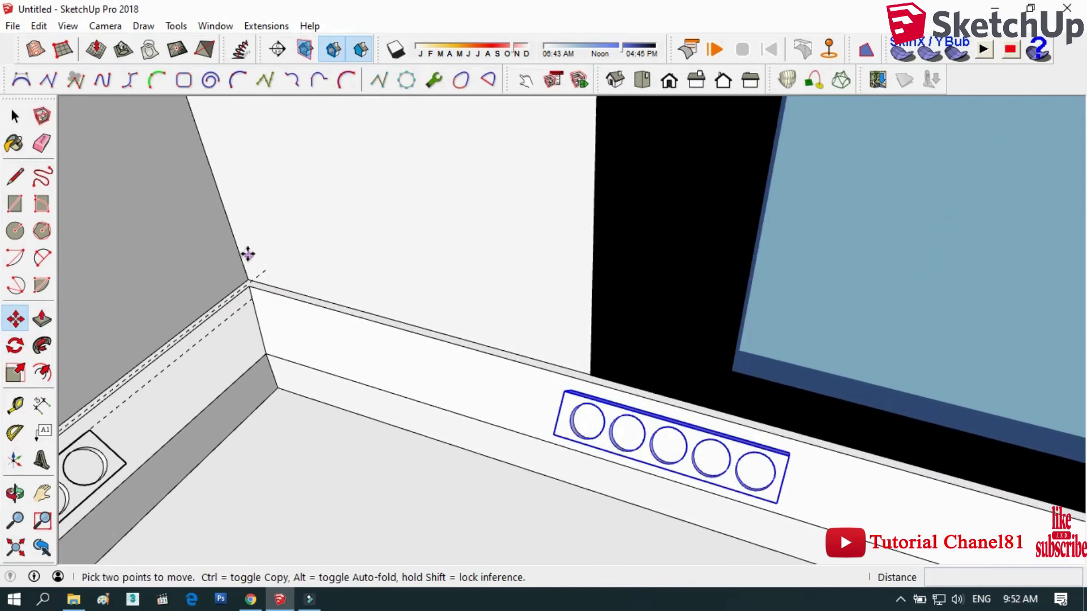
key("ctrl")
left_click(239, 251)
scroll(187, 224, "down", 3)
scroll(187, 224, "up", 4)
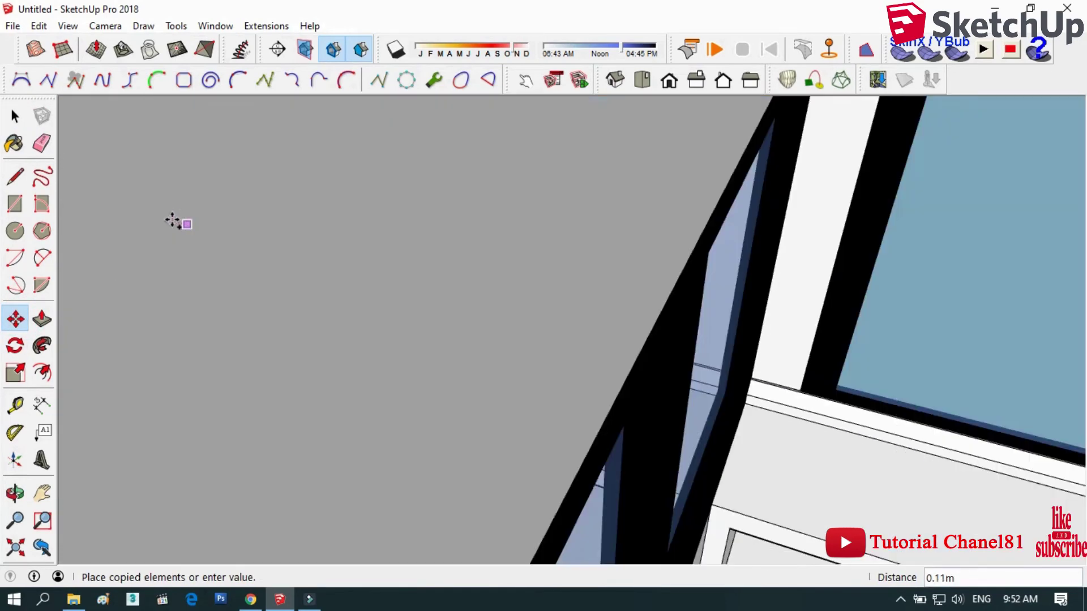
scroll(335, 376, "down", 3)
scroll(614, 315, "down", 2)
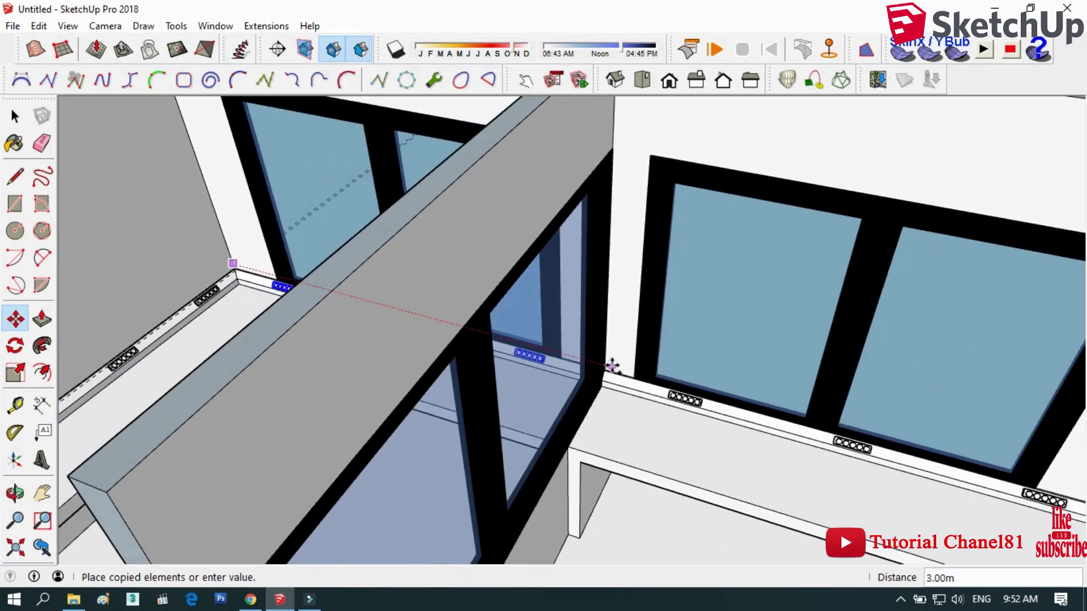
scroll(612, 367, "up", 3)
left_click(595, 365)
scroll(594, 365, "down", 6)
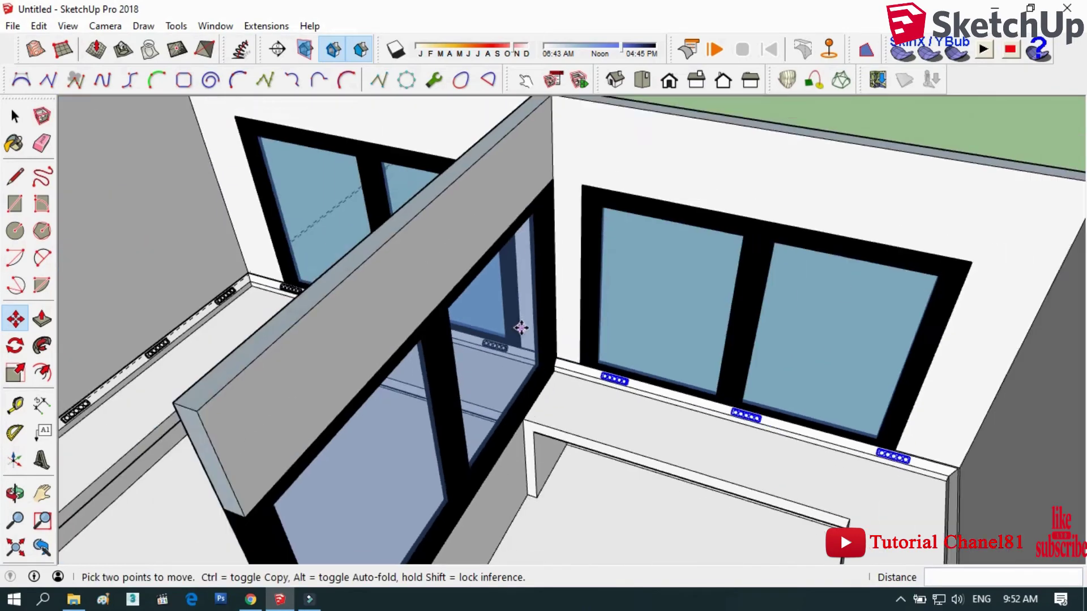
- Orbit to a frontal view of both rooms to check the copies
left_click(14, 493)
left_click_drag(182, 473, 158, 286)
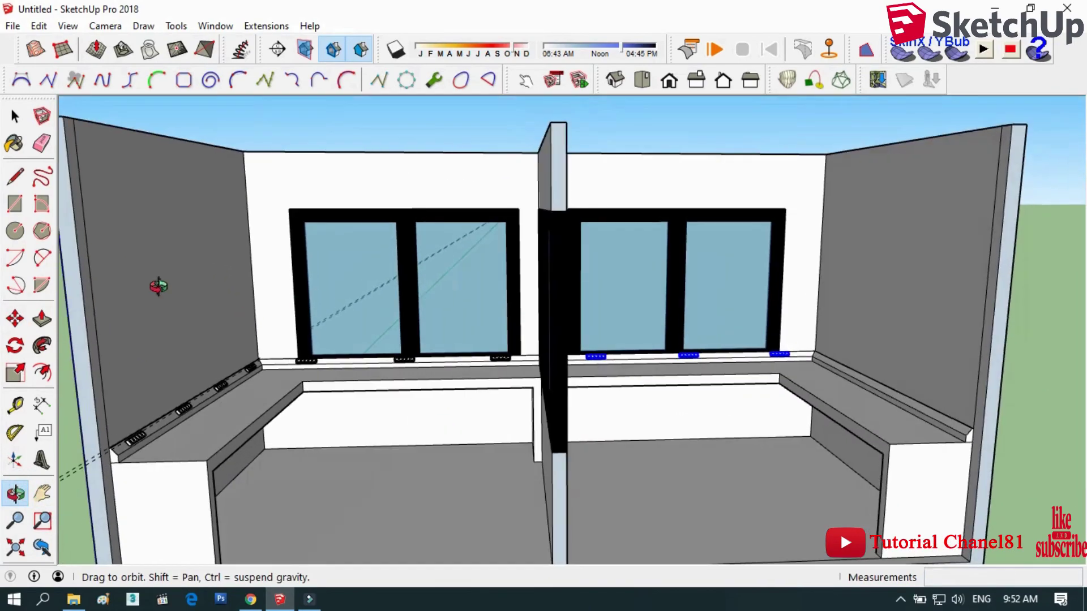
key("space")
scroll(144, 470, "up", 3)
- Select the left room's side-ledge outlet boxes, including the corner box
left_click(144, 475)
scroll(240, 408, "up", 2)
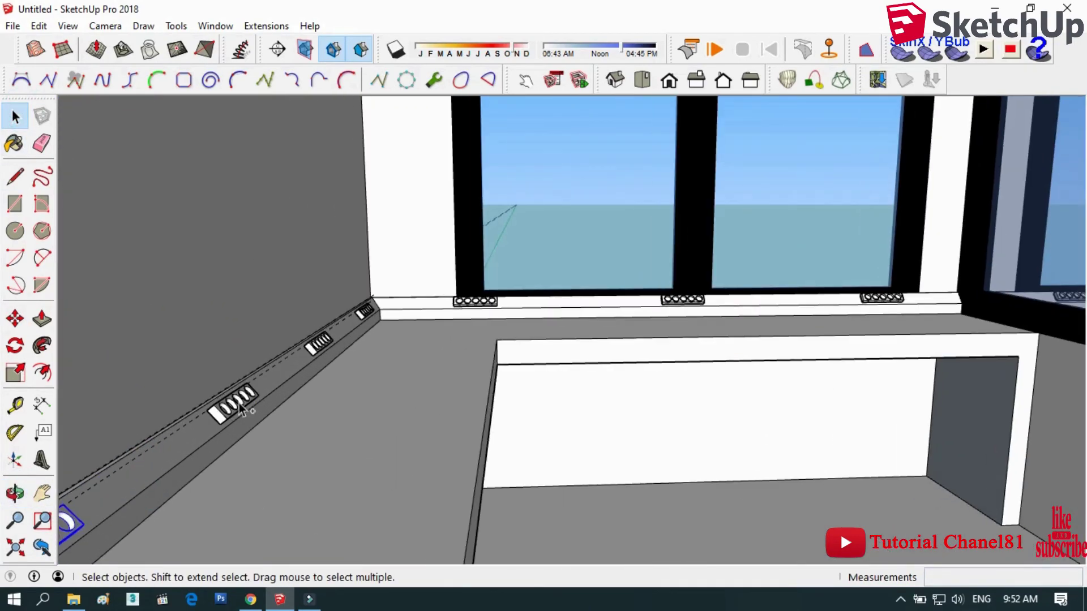
right_click(366, 315)
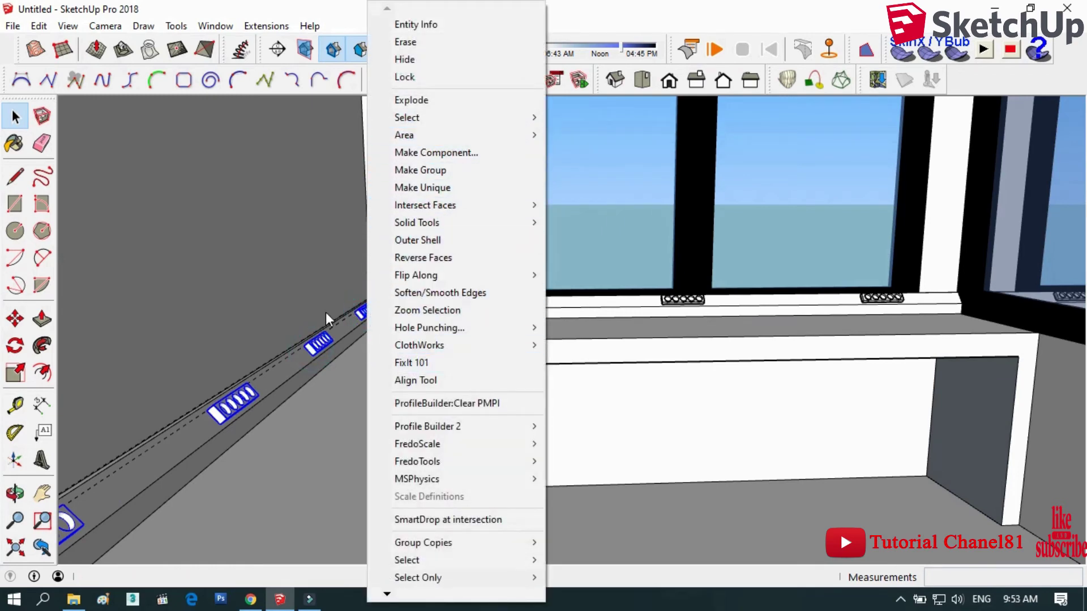
left_click(300, 297)
left_click(365, 310)
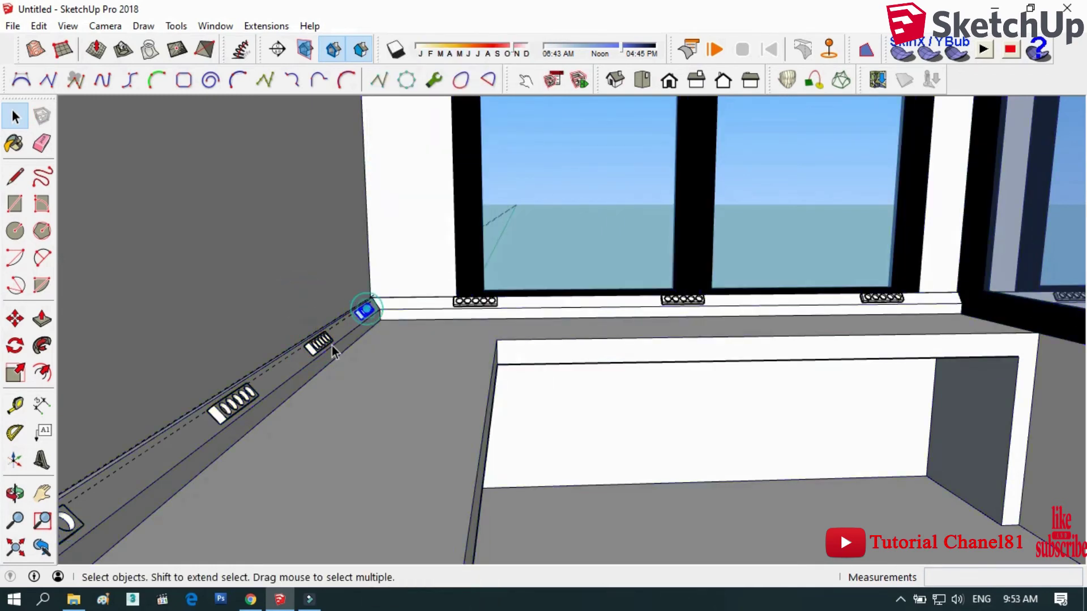
left_click(249, 397, "shift")
scroll(203, 436, "down", 2)
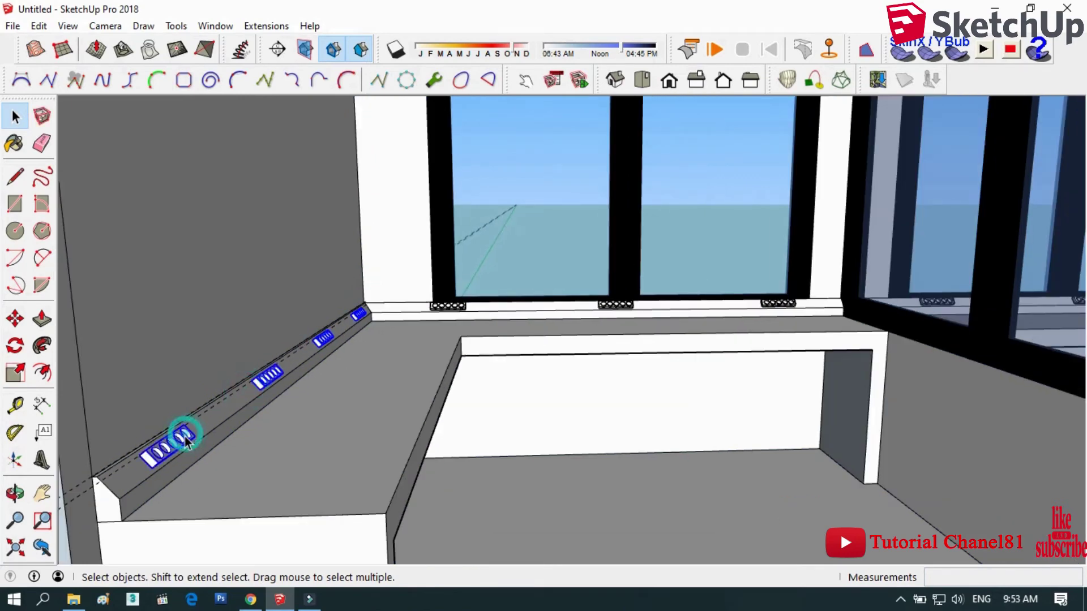
- Copy the selected side-ledge boxes across into the right room
left_click(15, 319)
scroll(144, 465, "up", 3)
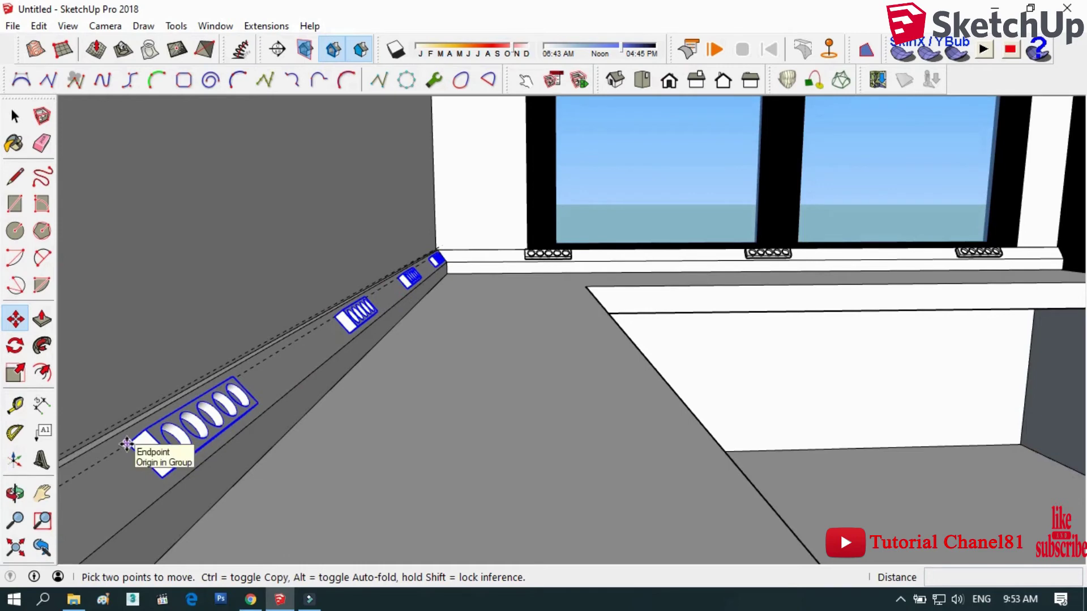
scroll(126, 444, "down", 2)
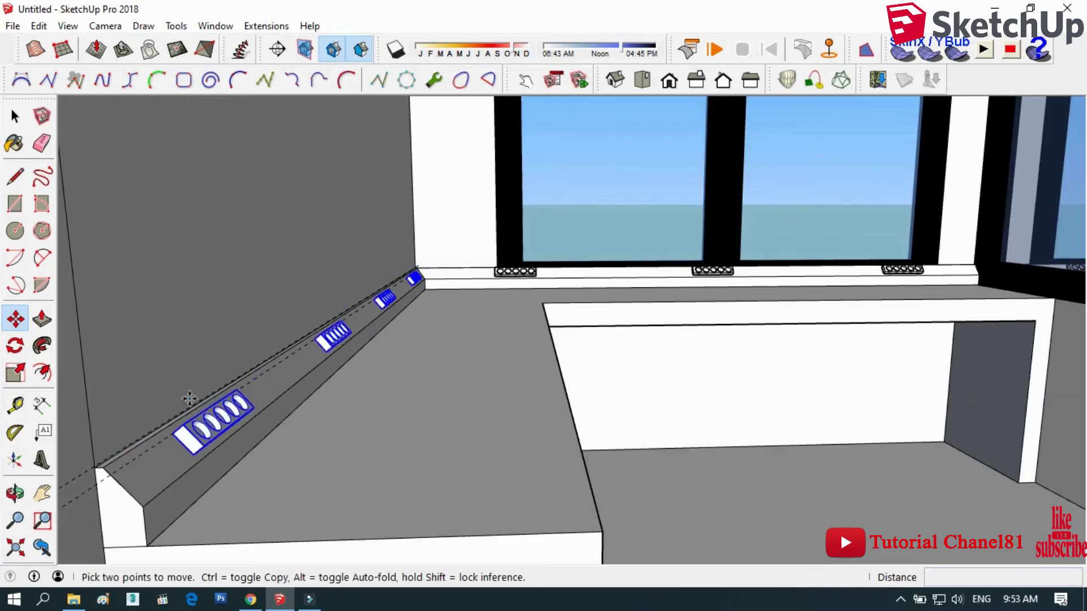
left_click(170, 435, "ctrl")
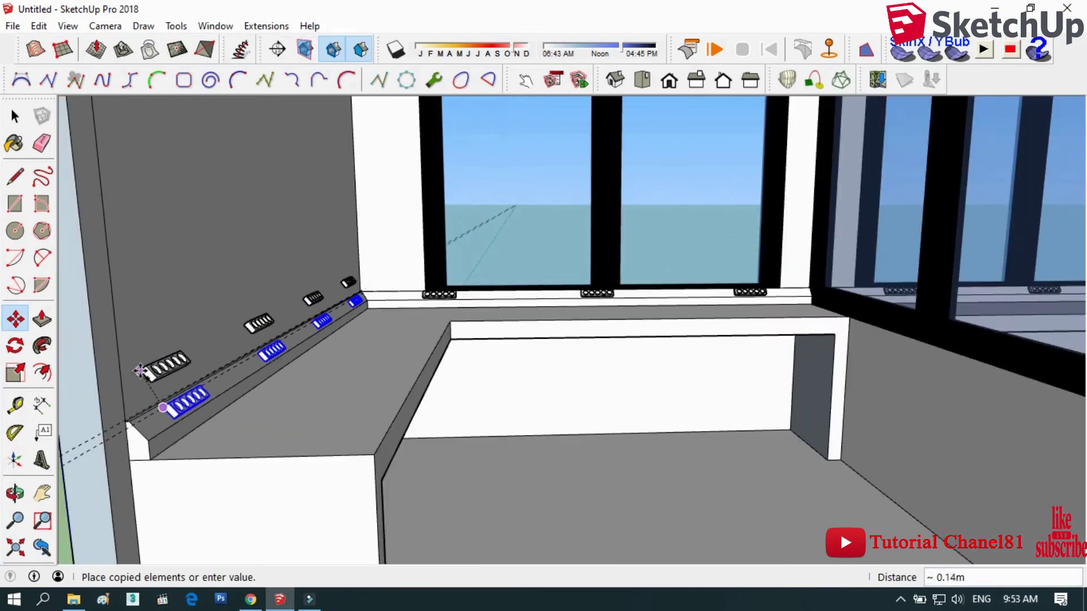
scroll(170, 436, "down", 5)
scroll(842, 367, "up", 5)
scroll(841, 368, "down", 3)
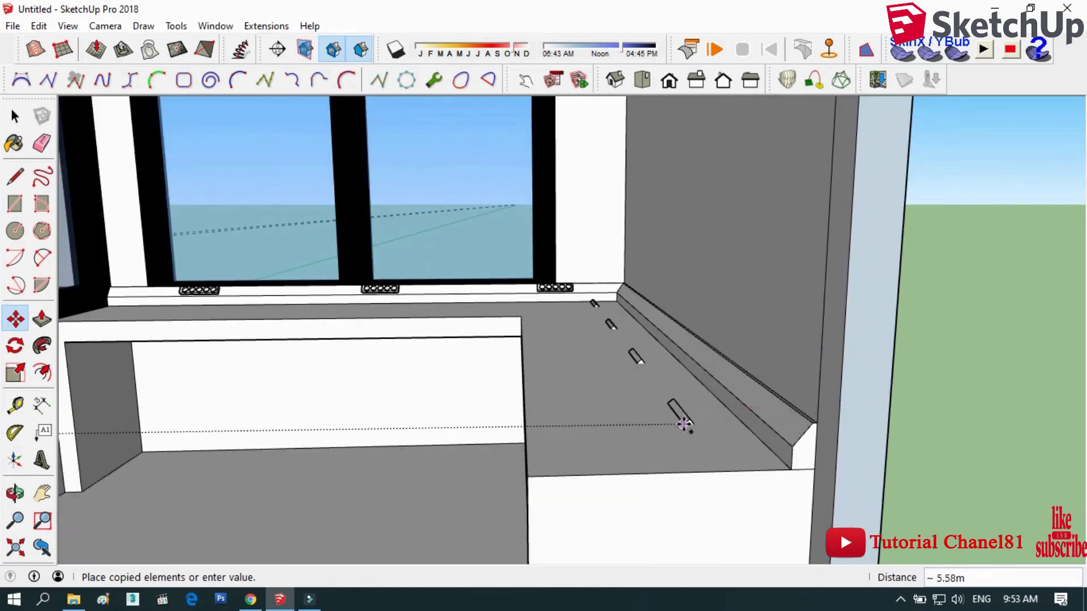
- Flip the copies along the red direction and set them onto the right side ledge
right_click(670, 409)
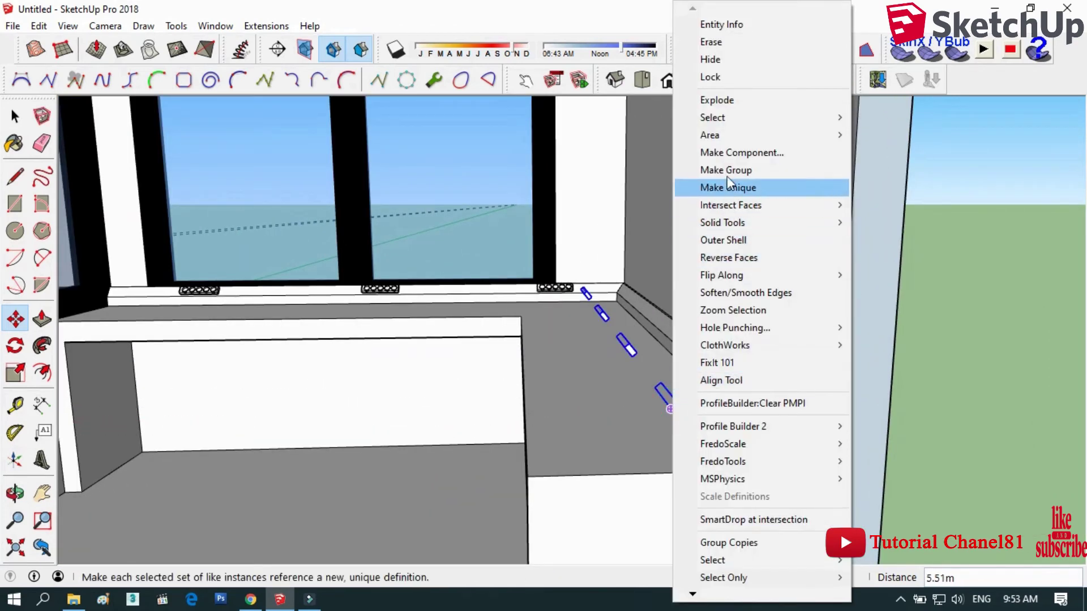
mouse_move(721, 275)
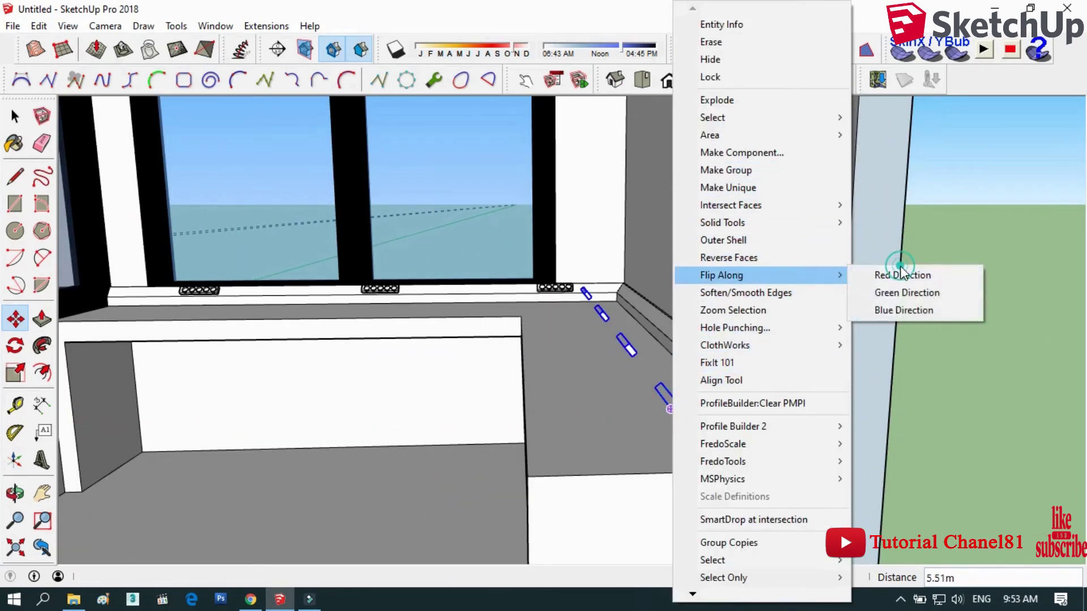
left_click(896, 275)
scroll(692, 412, "up", 2)
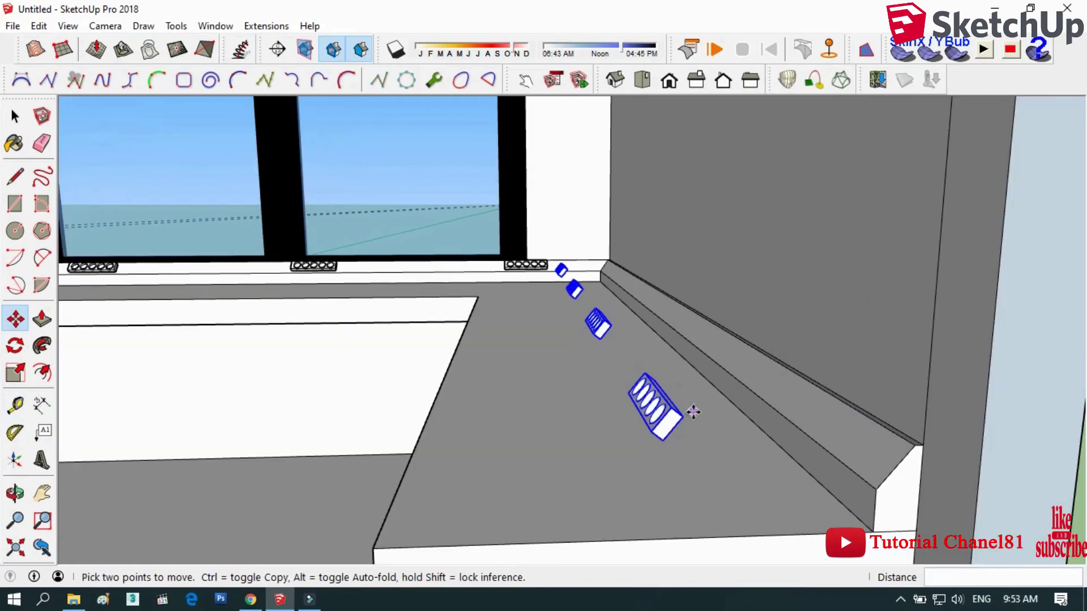
left_click(681, 417)
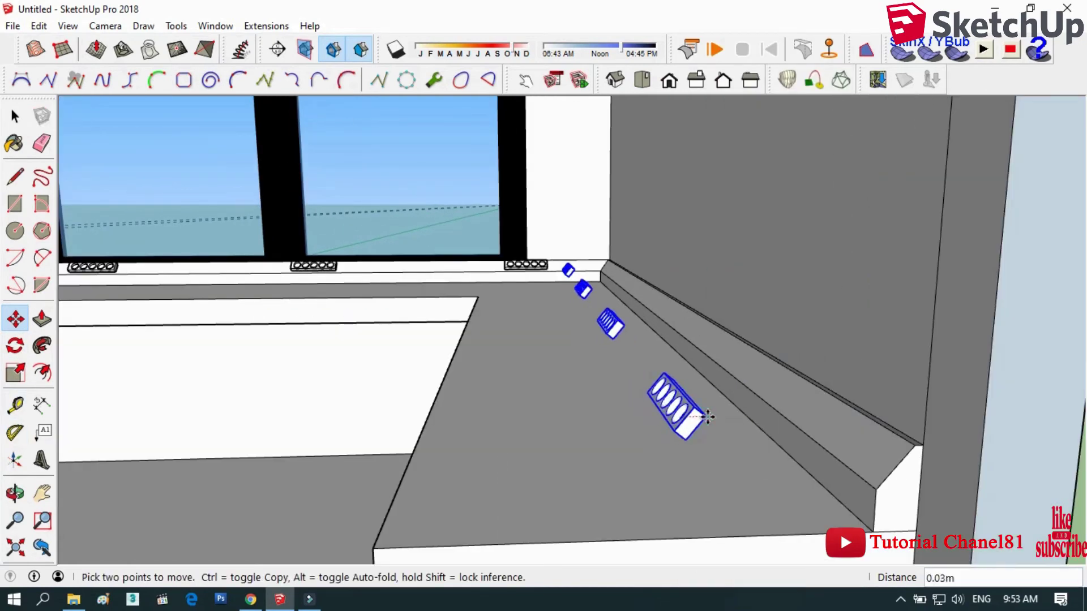
left_click(892, 476)
scroll(892, 476, "down", 2)
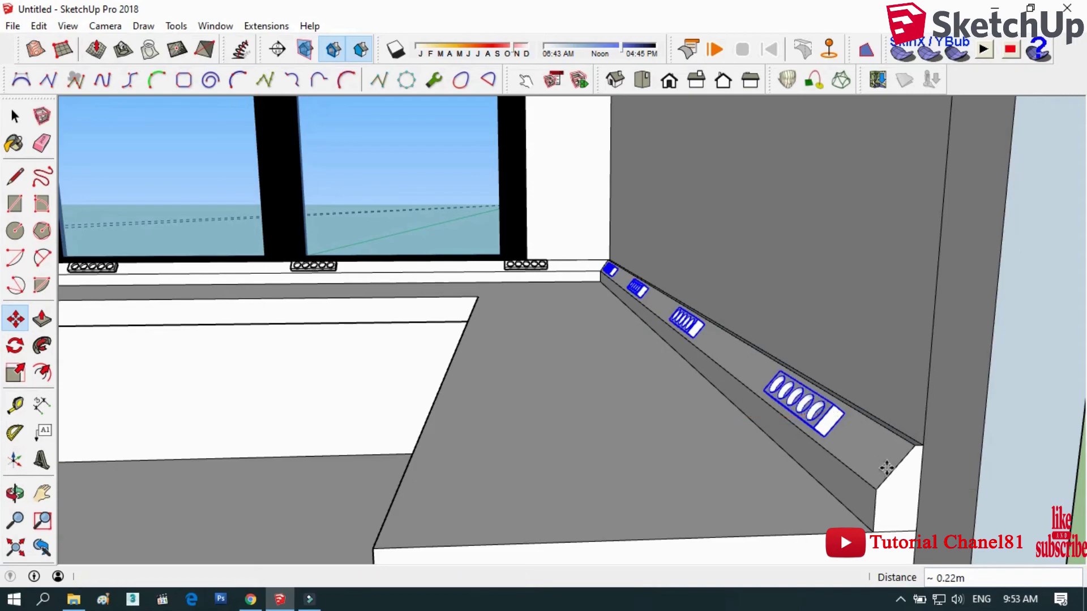
- Orbit out to a frontal overview of both rooms
middle_click_drag(891, 475, 327, 436)
left_click(14, 494)
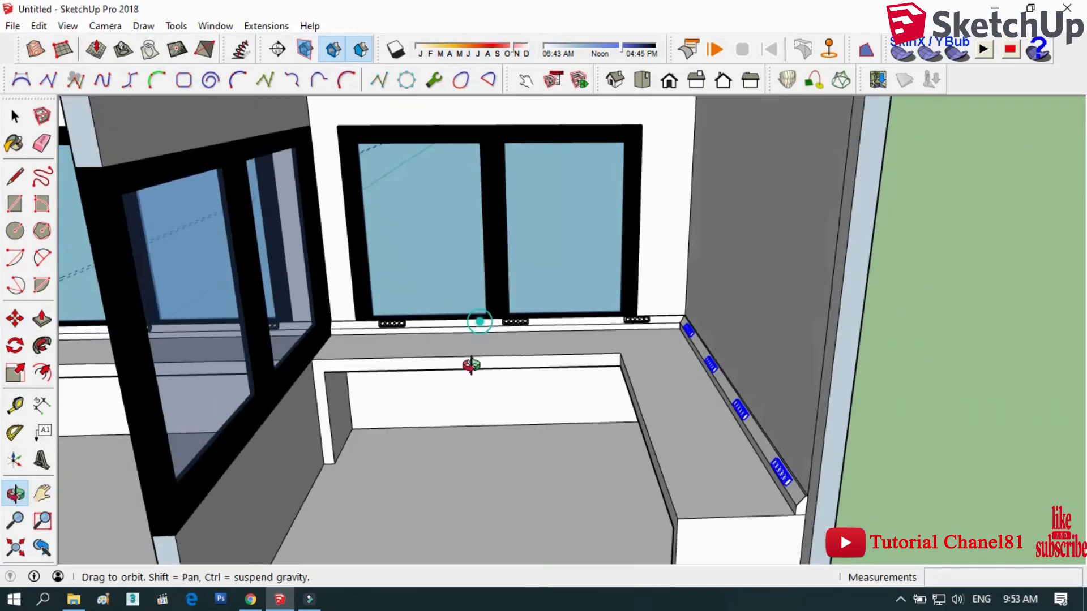
mouse_move(474, 364)
left_mouse_down()
mouse_move(619, 287)
mouse_move(517, 347)
mouse_move(626, 331)
left_mouse_up()
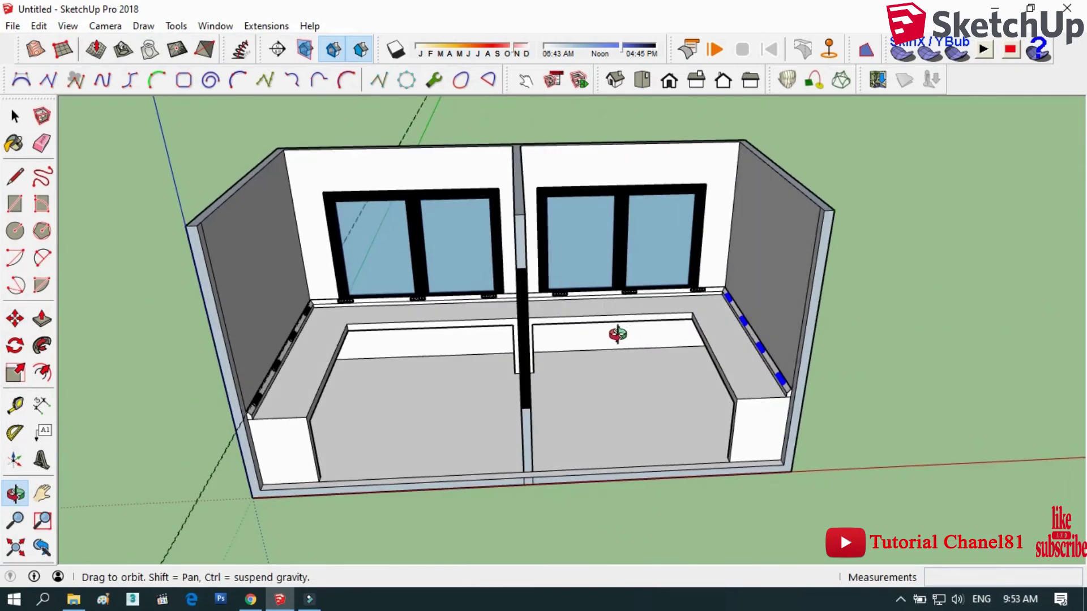
scroll(609, 337, "down", 2)
scroll(614, 342, "up", 3)
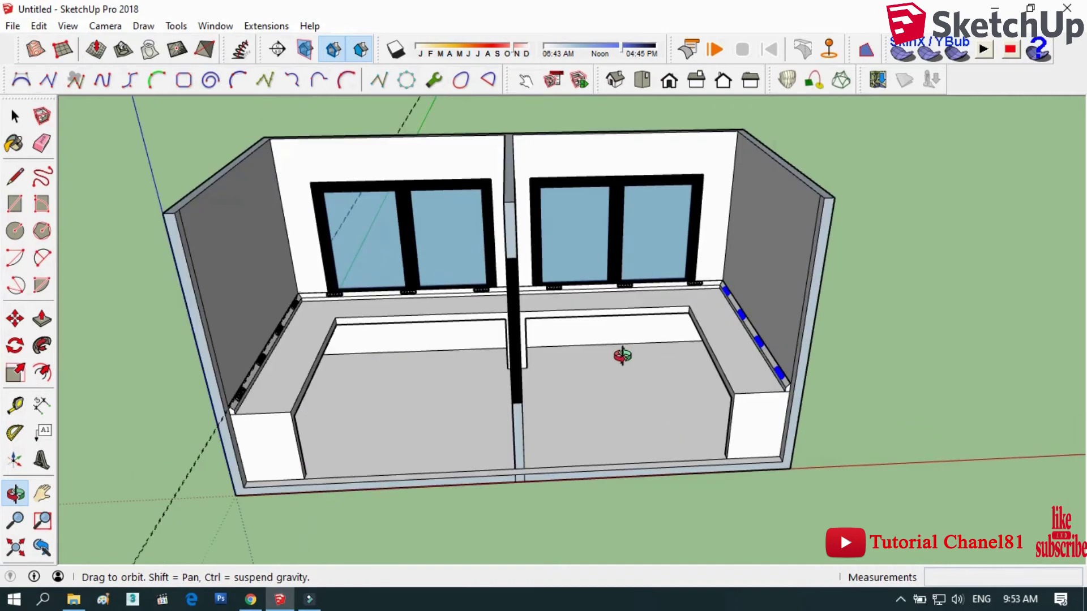
scroll(589, 357, "up", 2)
left_click_drag(750, 331, 589, 334)
left_click(15, 116)
scroll(403, 212, "up", 2)
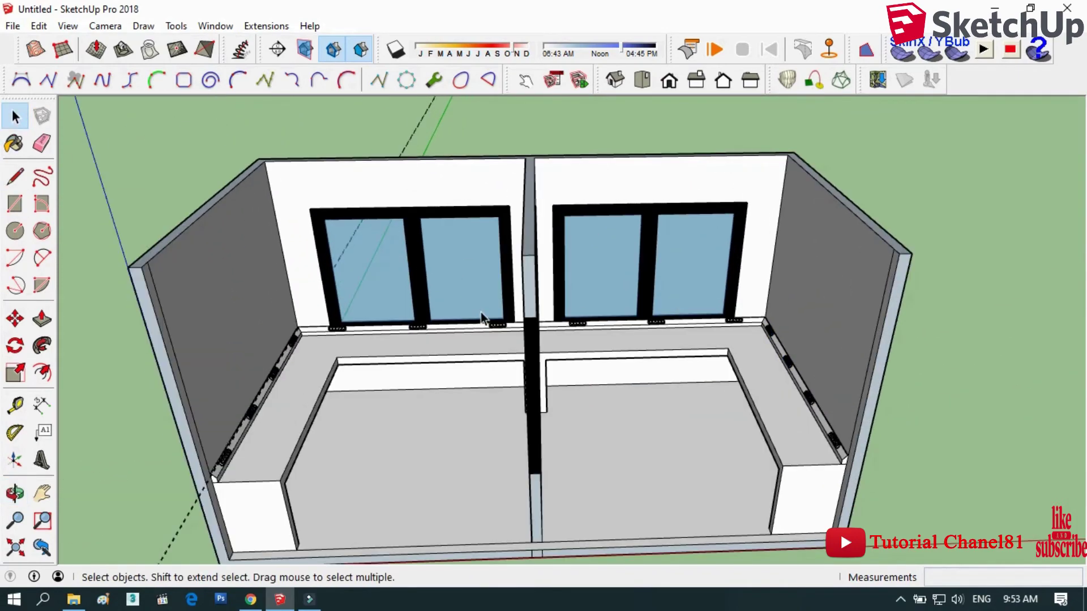
scroll(403, 212, "down", 1)
- Select the room model and open its group to reach the L-shaped ledge
left_click(20, 150)
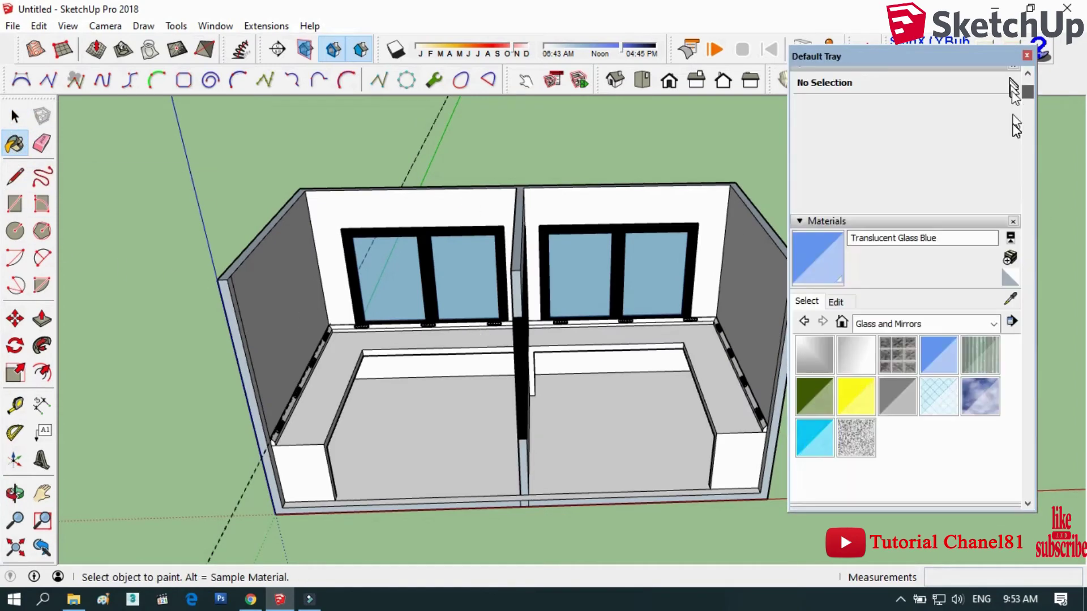
left_click(883, 207)
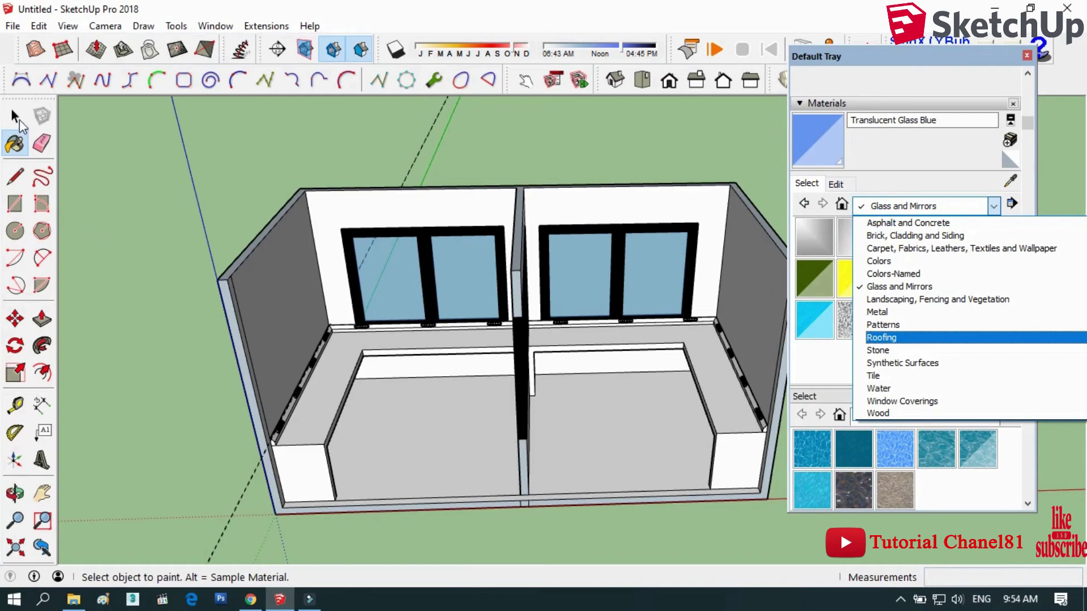
left_click(15, 117)
left_click(372, 411)
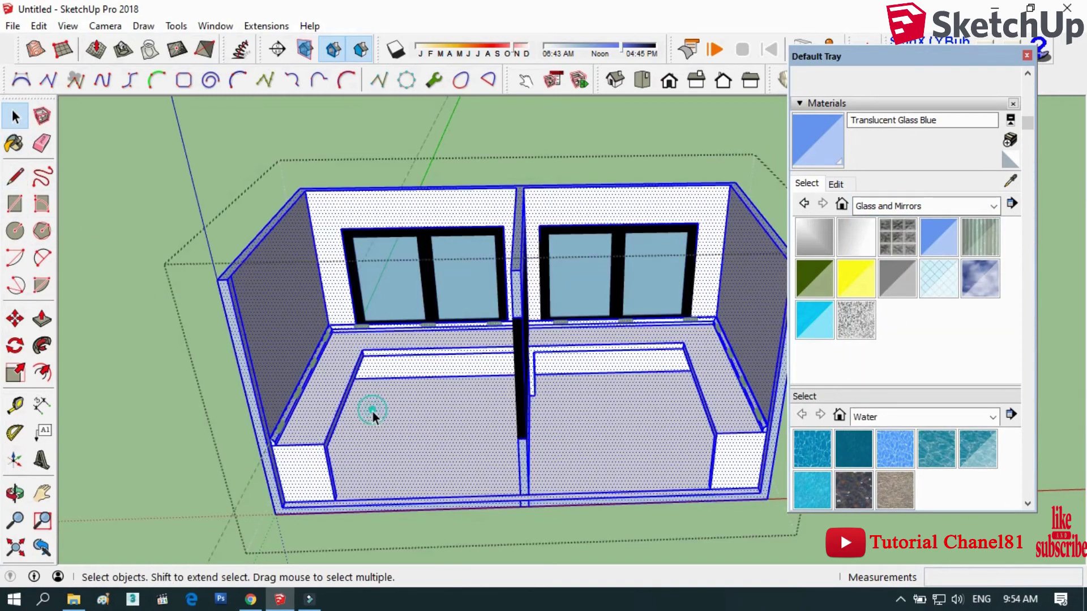
double_click(334, 368)
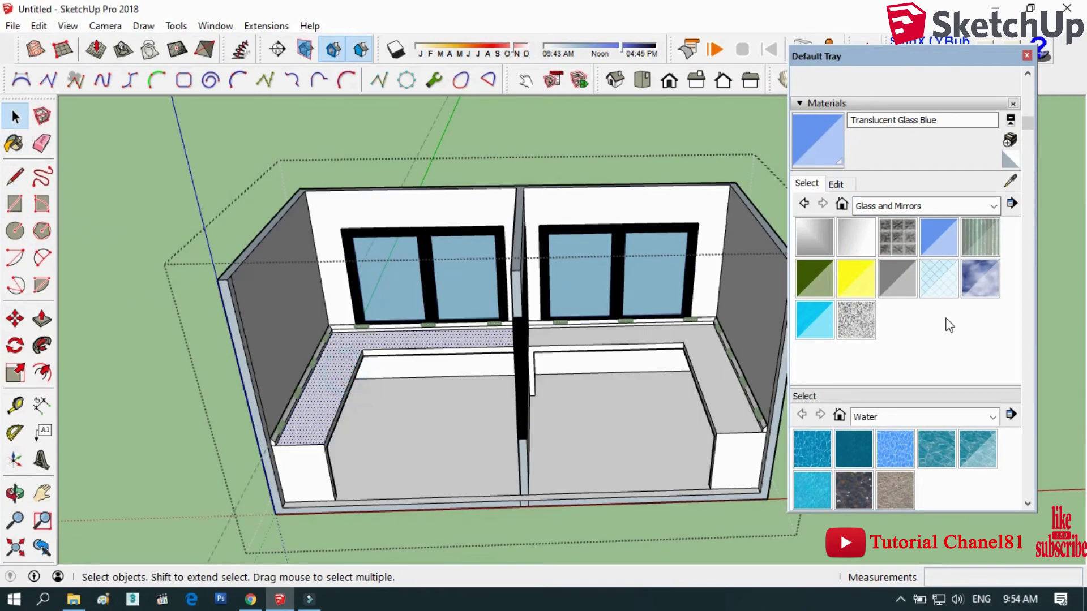
- Load Carrera Marble from the Stone materials collection
left_click(917, 209)
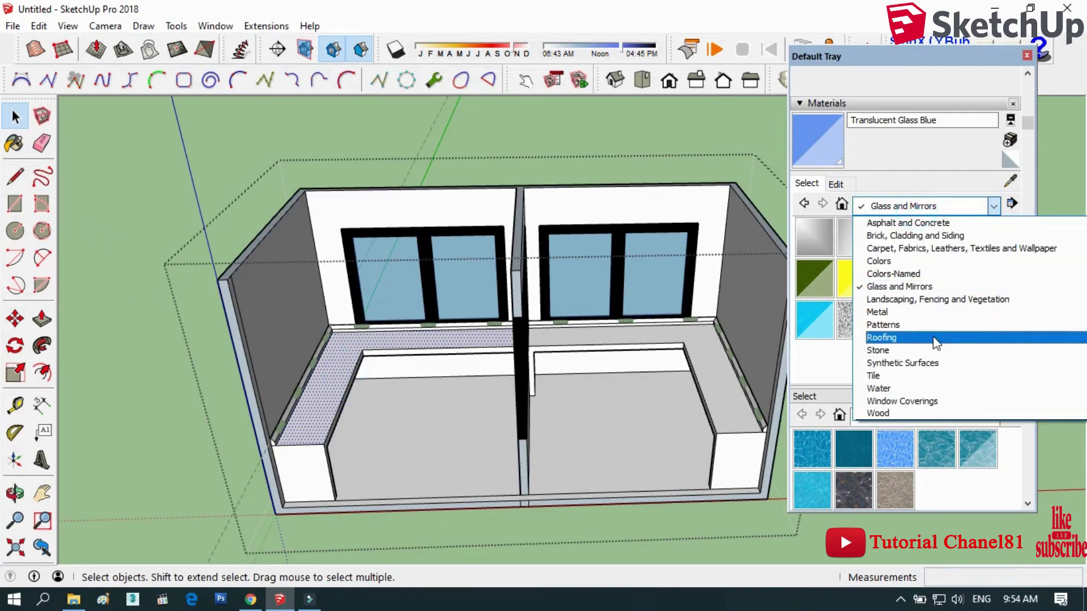
left_click(899, 349)
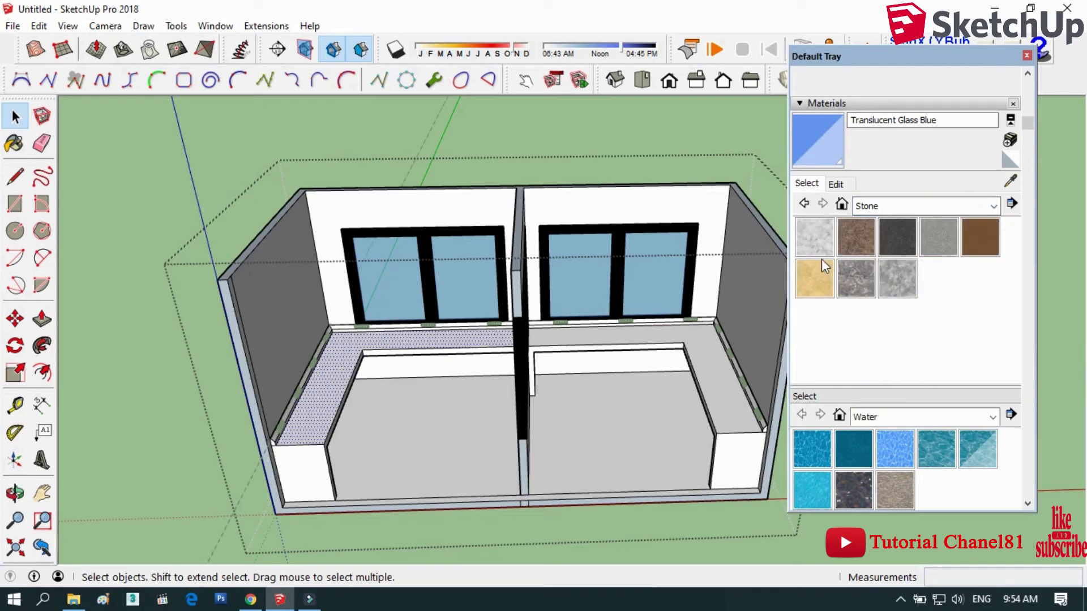
left_click(814, 237)
- Paint the ledge tops and front lip with Carrera Marble
scroll(340, 357, "up", 3)
left_click(345, 359)
scroll(688, 318, "up", 3)
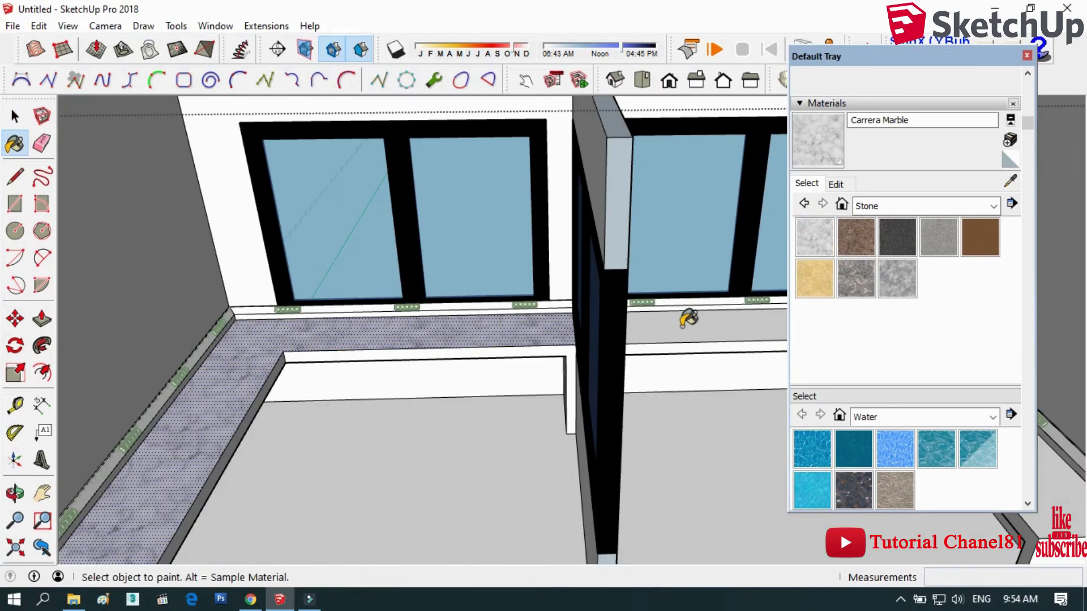
left_click(688, 318)
left_click(466, 359)
scroll(529, 344, "up", 2)
scroll(575, 347, "up", 2)
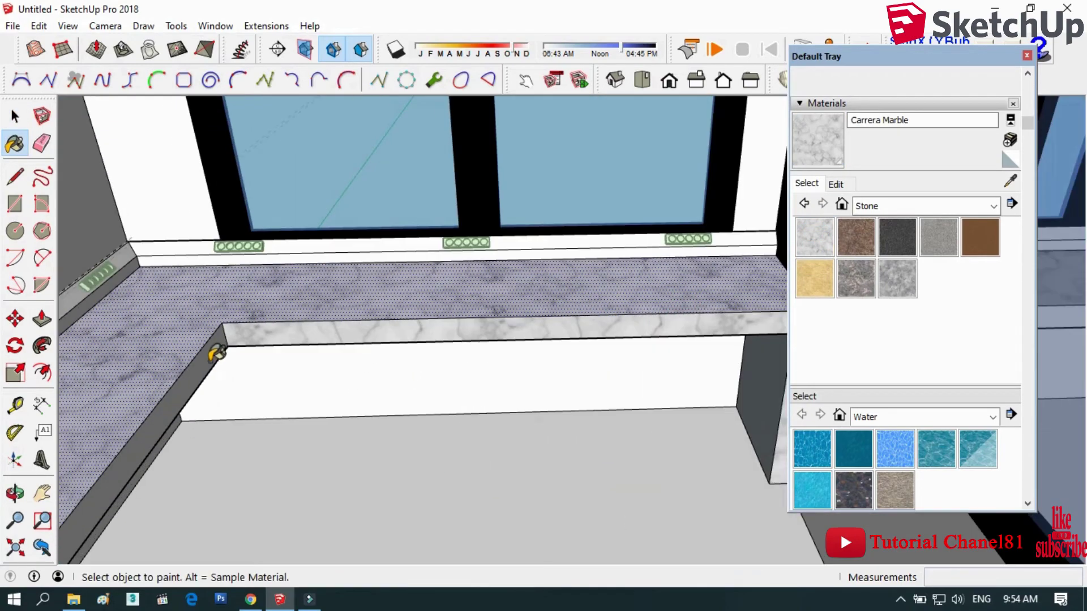
- Orbit and zoom around the ledge beside the partition to inspect the marble finish
mouse_move(213, 351)
middle_mouse_down()
mouse_move(170, 357)
mouse_move(507, 347)
middle_mouse_up()
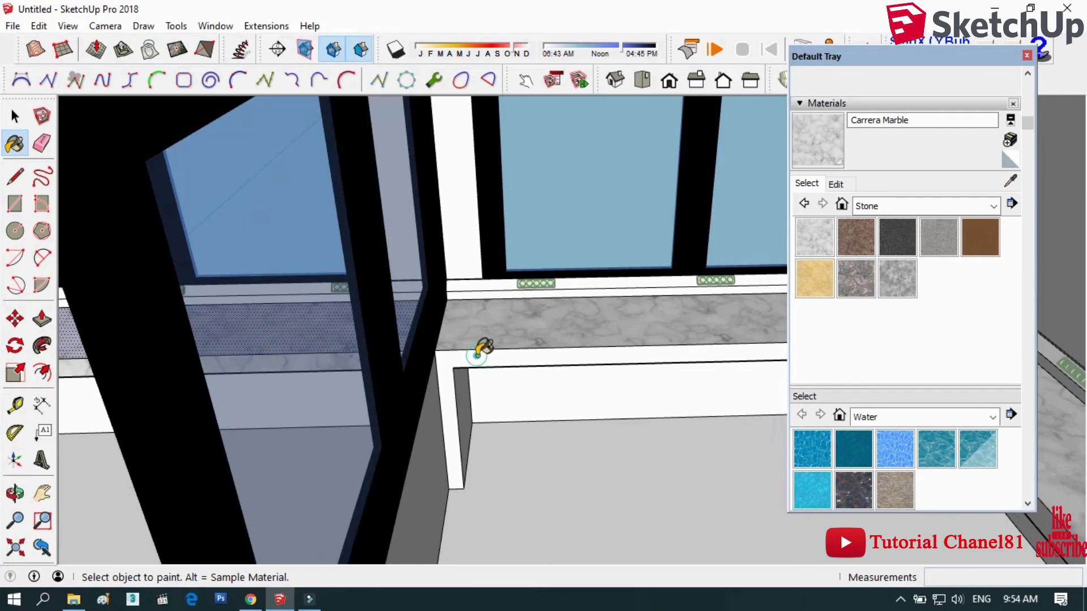
scroll(339, 315, "down", 3)
scroll(589, 257, "down", 3)
scroll(631, 377, "down", 2)
scroll(589, 333, "down", 1)
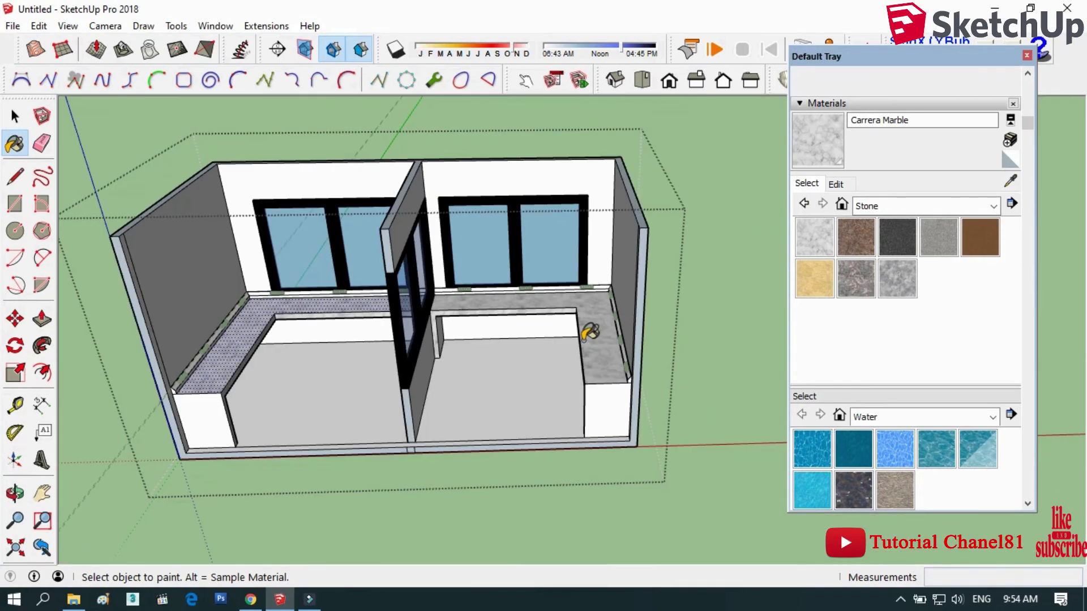
scroll(627, 379, "up", 2)
scroll(626, 371, "up", 2)
scroll(674, 359, "down", 2)
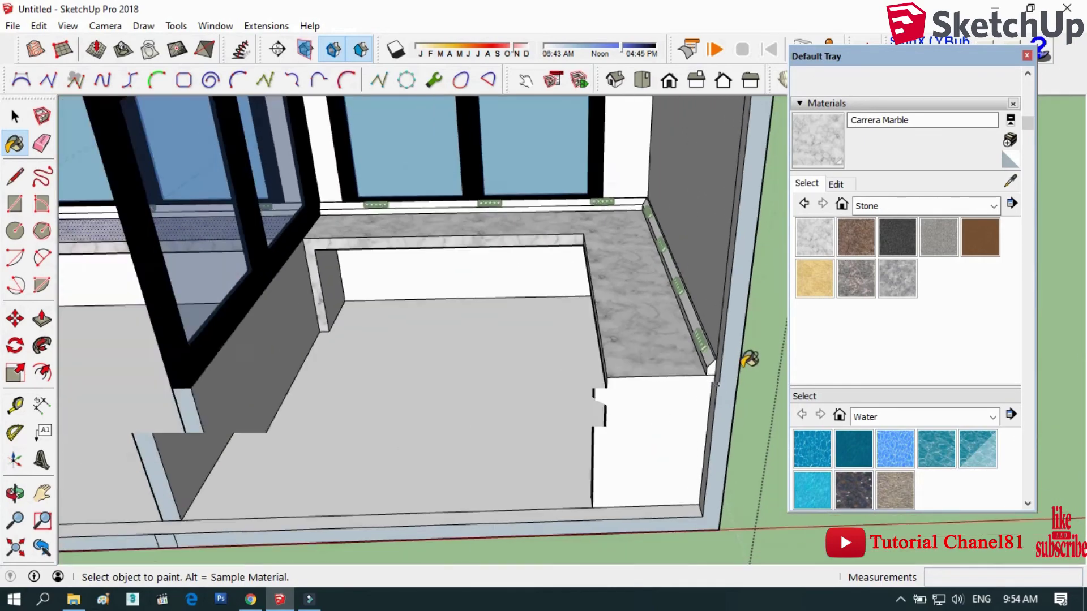
scroll(747, 359, "down", 2)
scroll(382, 339, "up", 3)
scroll(351, 309, "up", 1)
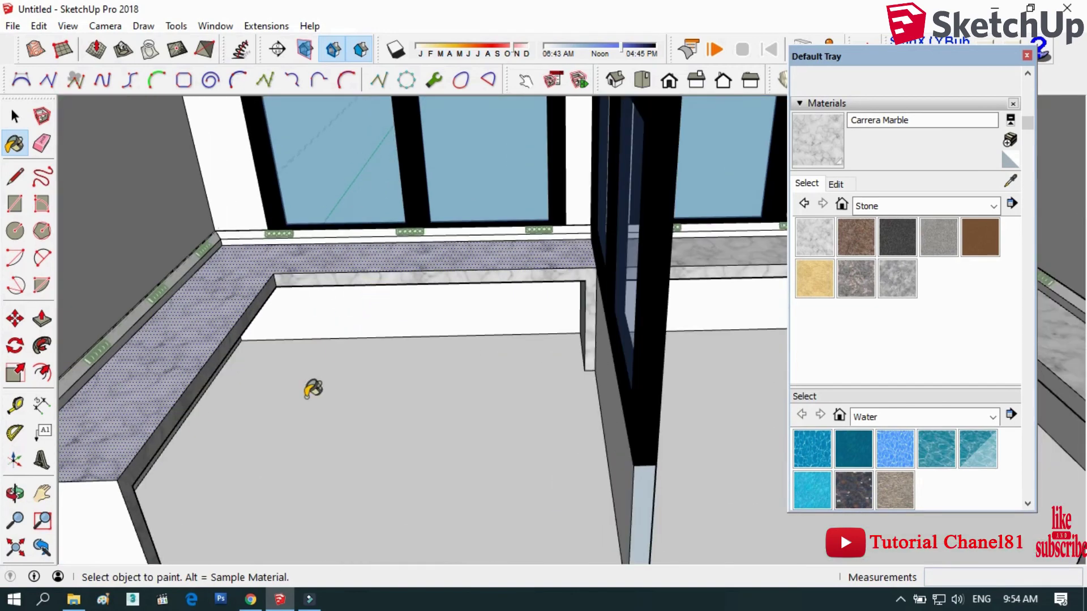
scroll(809, 266, "down", 5)
scroll(803, 266, "up", 4)
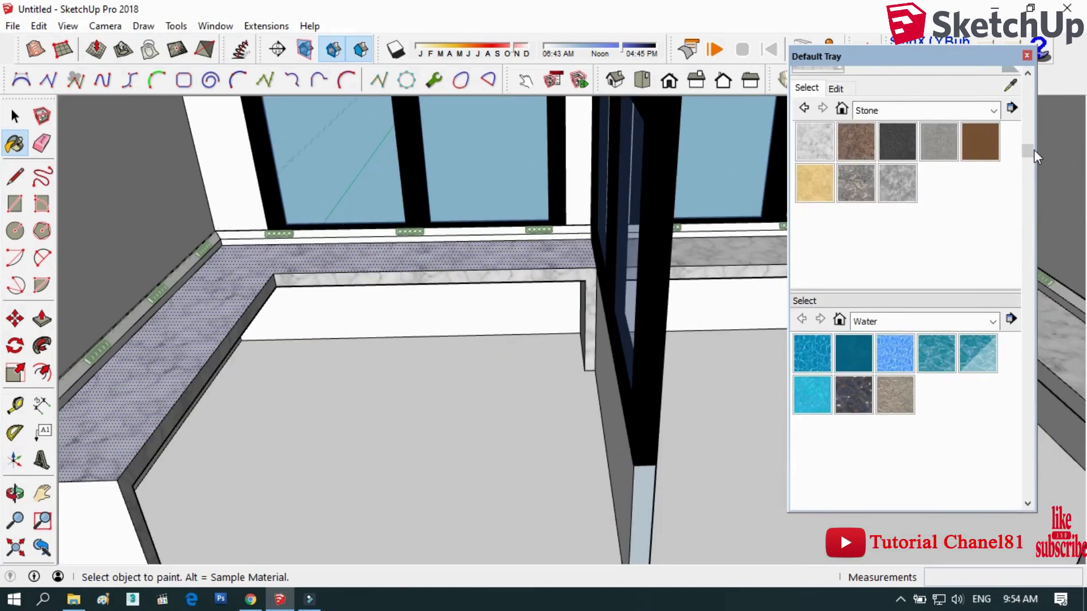
left_click_drag(1034, 150, 1023, 384)
scroll(925, 206, "up", 3)
- Load Tile Limestone Large from the Tile materials collection
scroll(925, 206, "up", 2)
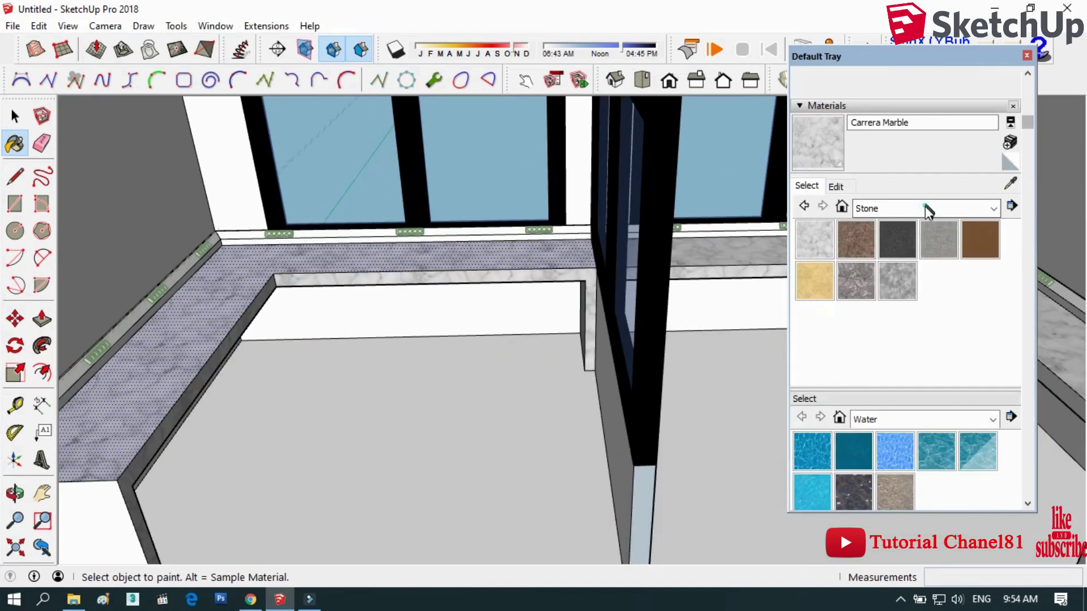
left_click(925, 206)
left_click(875, 376)
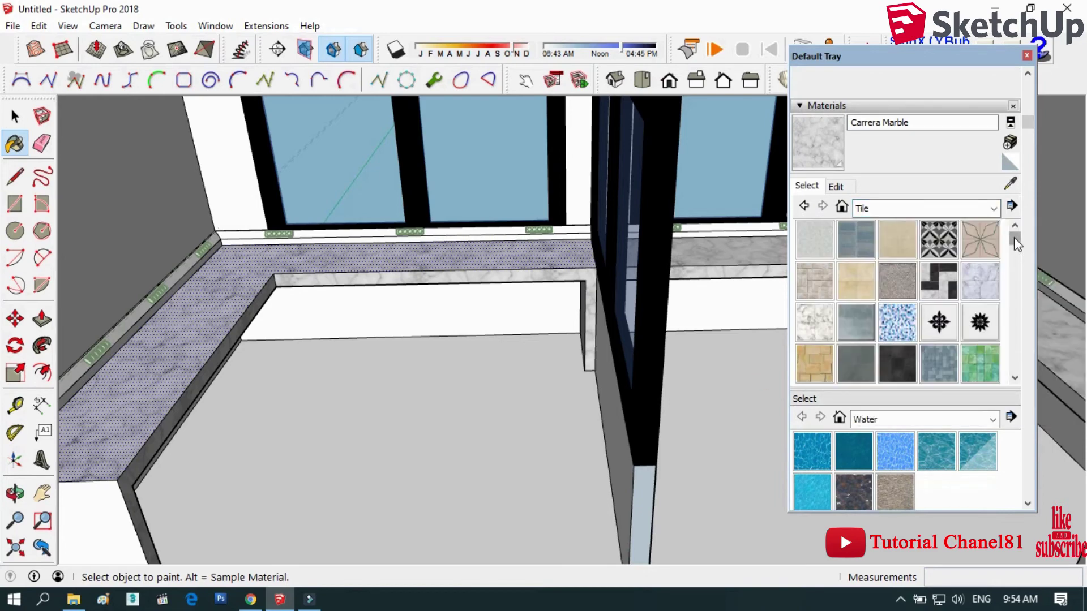
left_click_drag(1015, 242, 1029, 335)
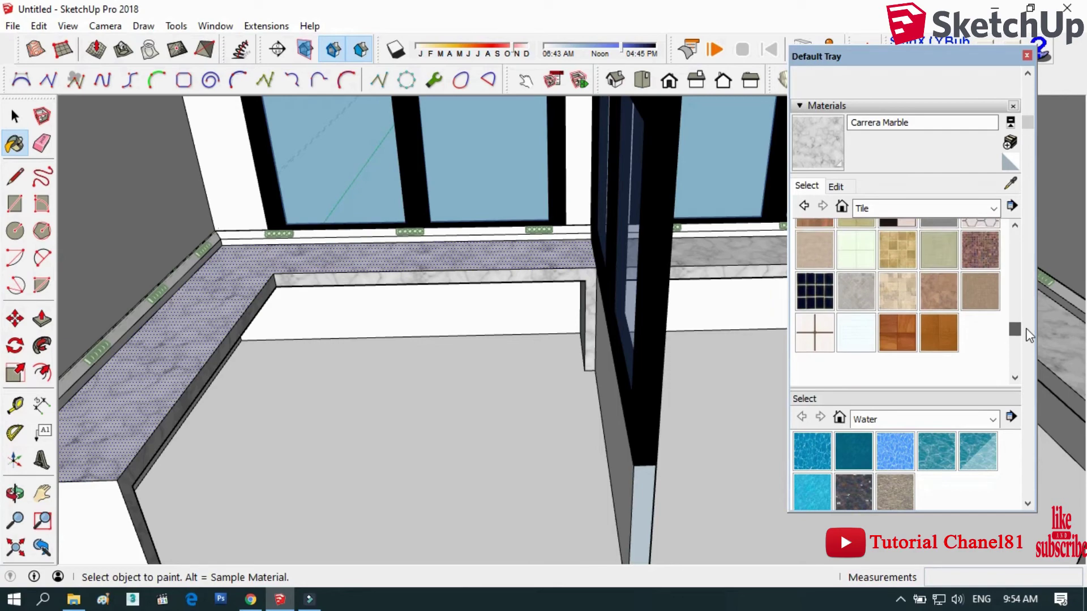
left_click(874, 247)
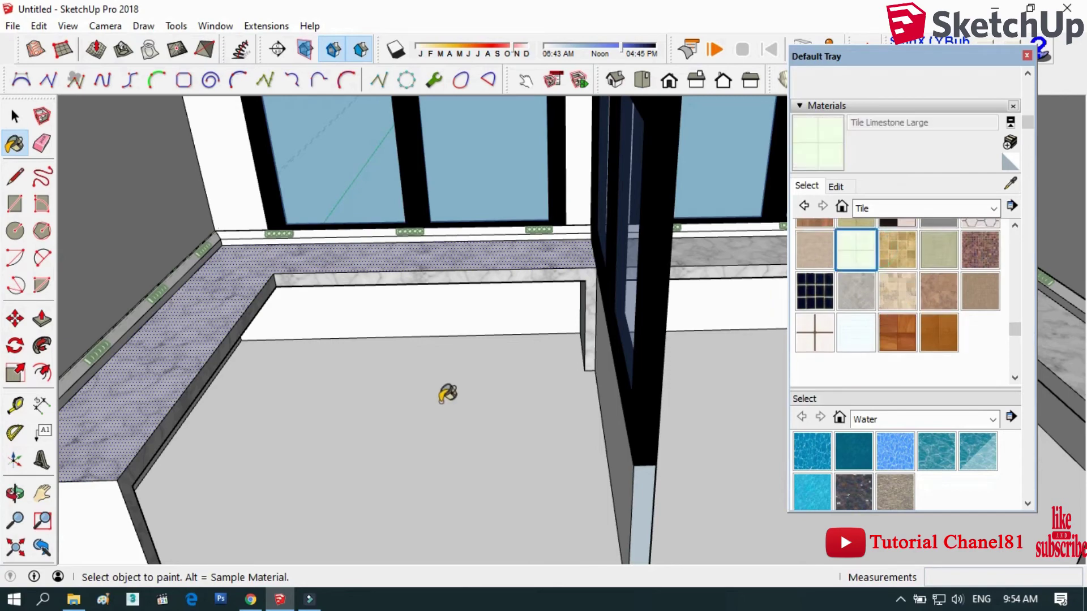
- Paint the left and right room floors with Tile Limestone Large, then check the left floor
left_click(437, 383)
scroll(436, 382, "down", 1)
scroll(442, 378, "down", 3)
left_click(633, 371)
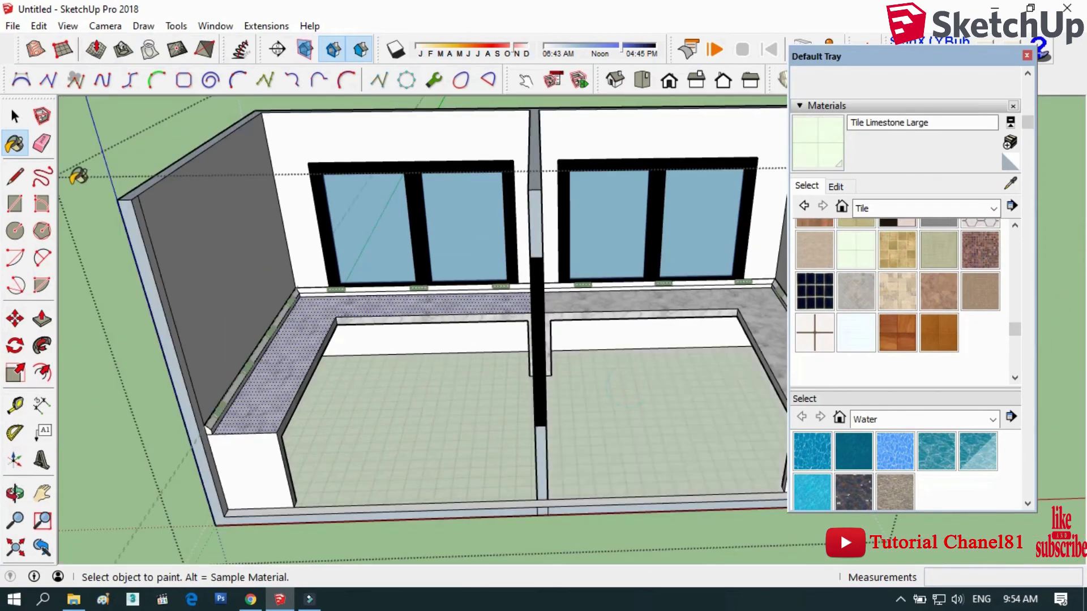
left_click(14, 116)
left_click(378, 397)
scroll(398, 440, "up", 3)
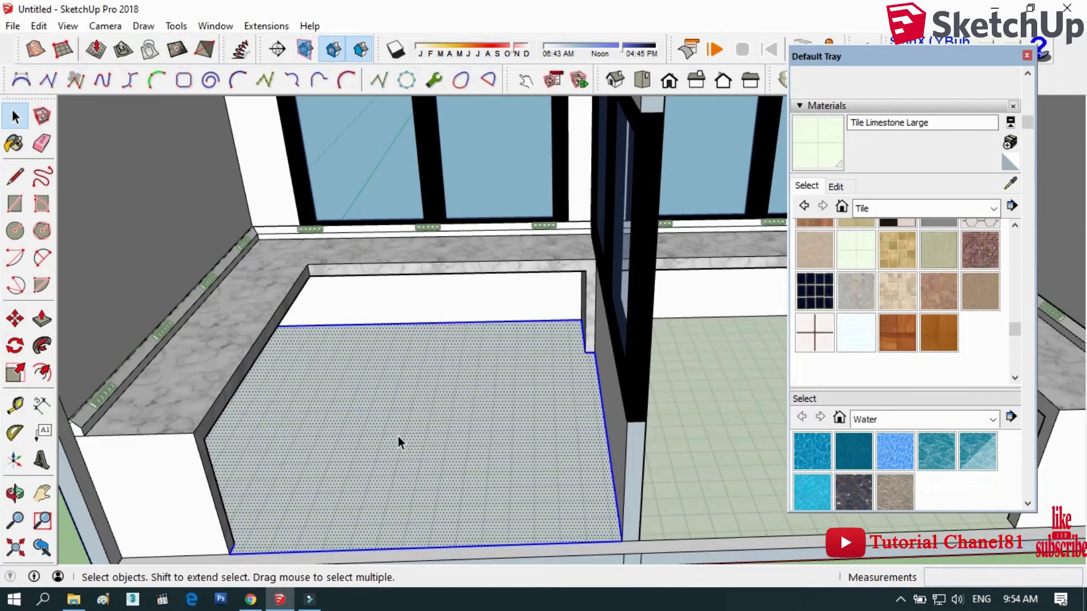
scroll(337, 372, "down", 4)
left_click(152, 422)
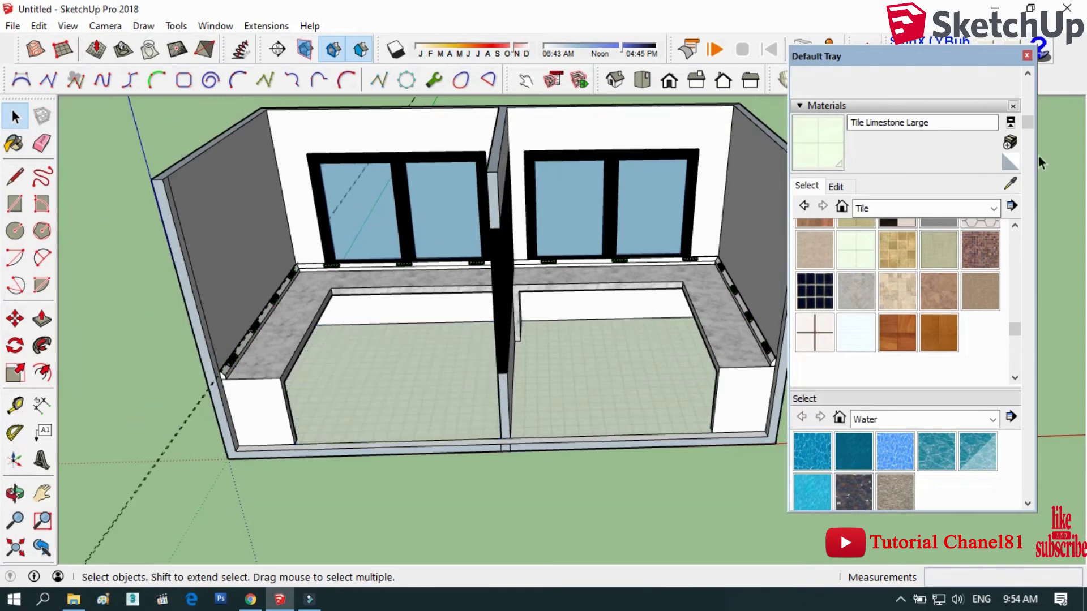
- Sample the floor tile and set its texture width to 0.60m
left_click(1011, 184)
left_click(458, 369)
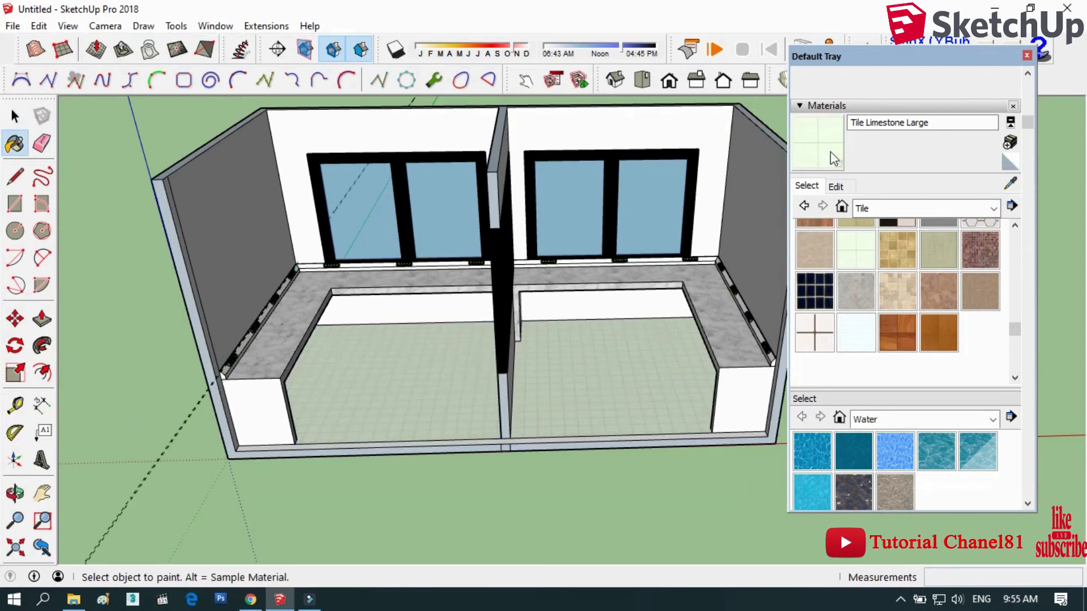
left_click(836, 186)
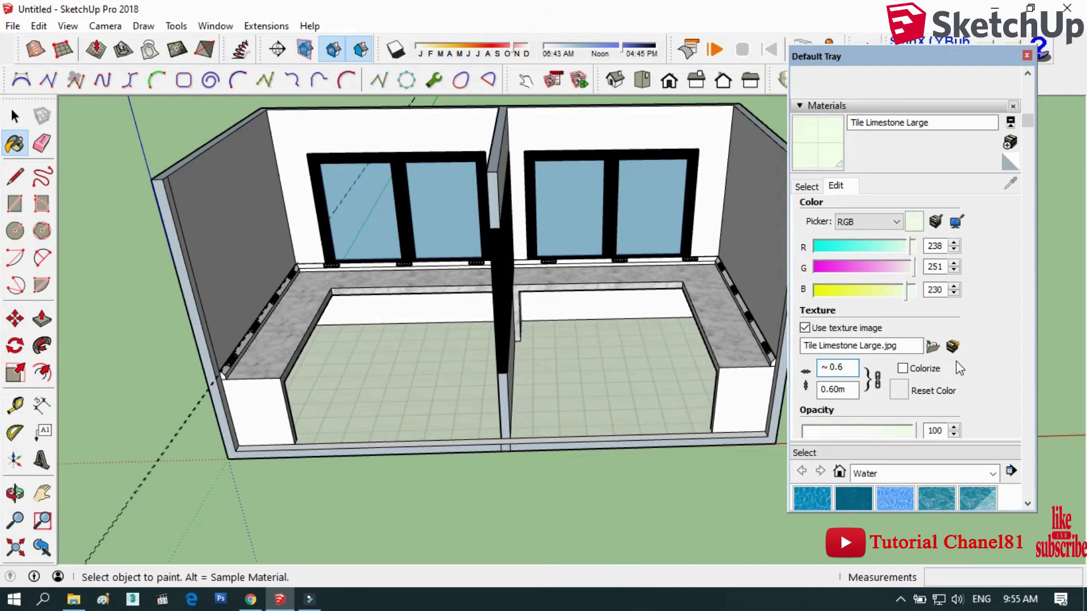
left_click(15, 116)
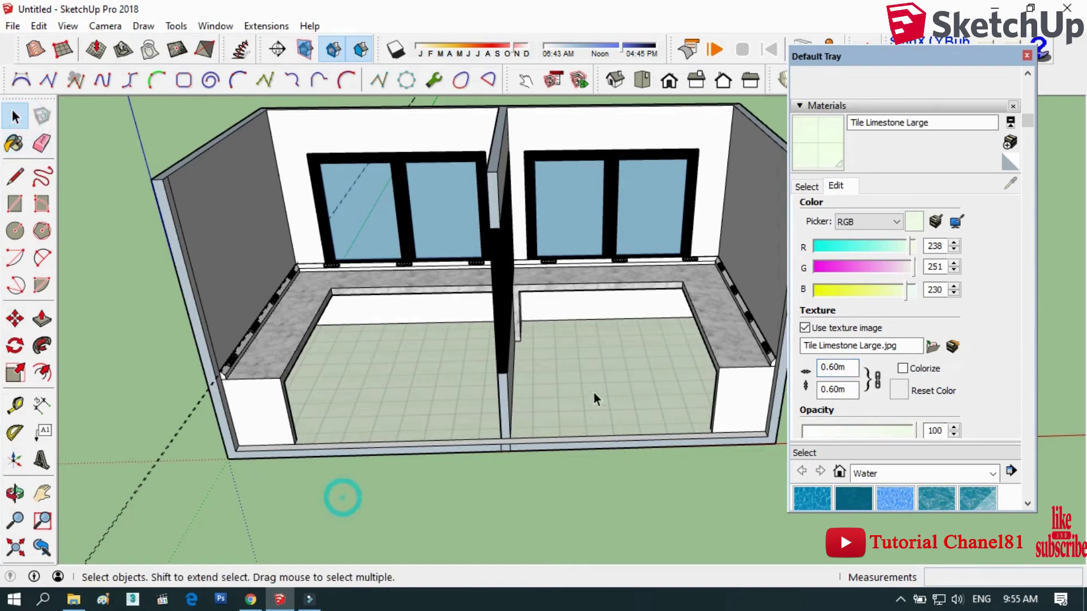
scroll(255, 439, "up", 3)
- Orbit into the rooms and pick 0094_PowderBlue from the Colors-Named collection
left_click(16, 492)
left_click_drag(311, 393, 420, 358)
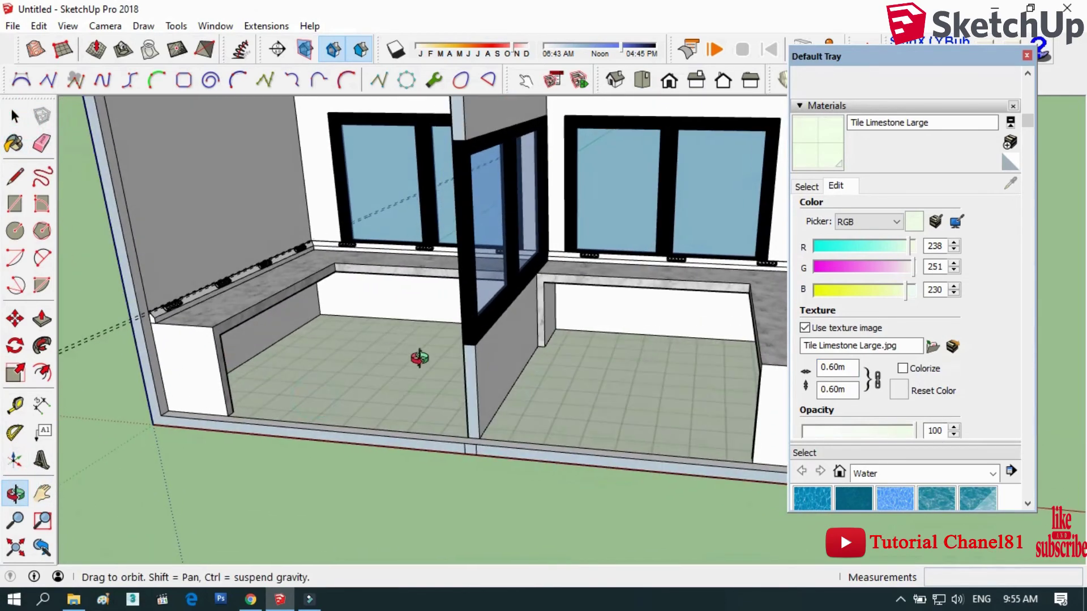
scroll(871, 229, "up", 3)
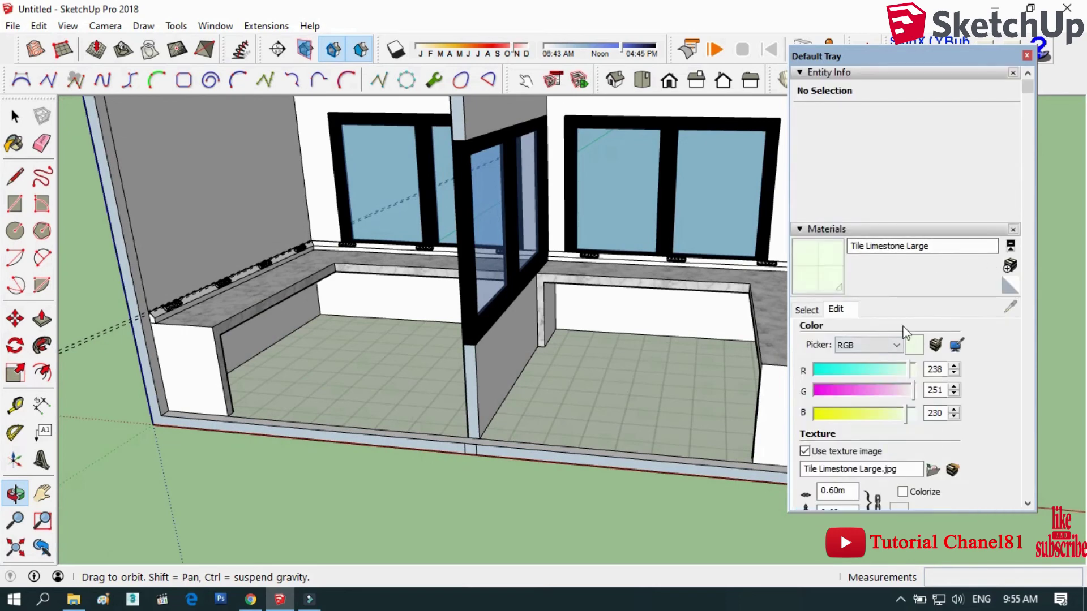
left_click(818, 311)
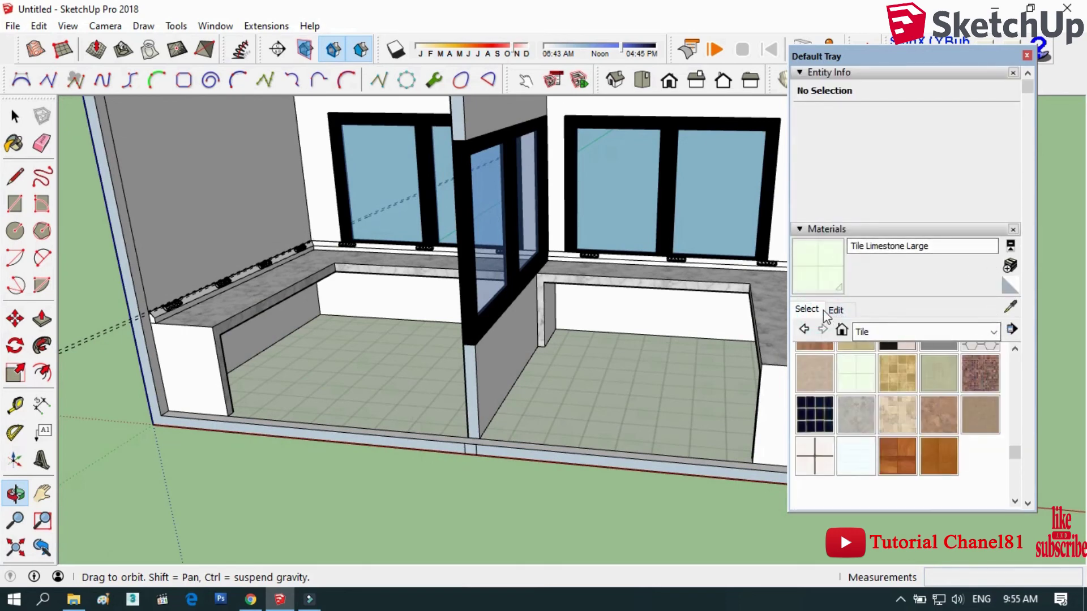
left_click(866, 331)
left_click(881, 400)
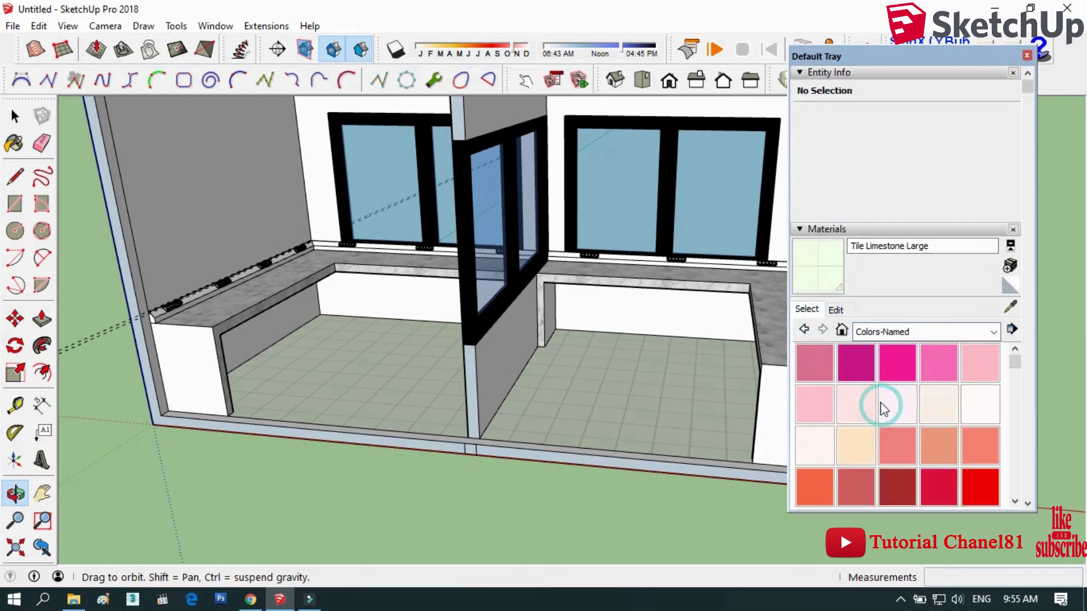
scroll(882, 405, "down", 3)
scroll(884, 408, "down", 3)
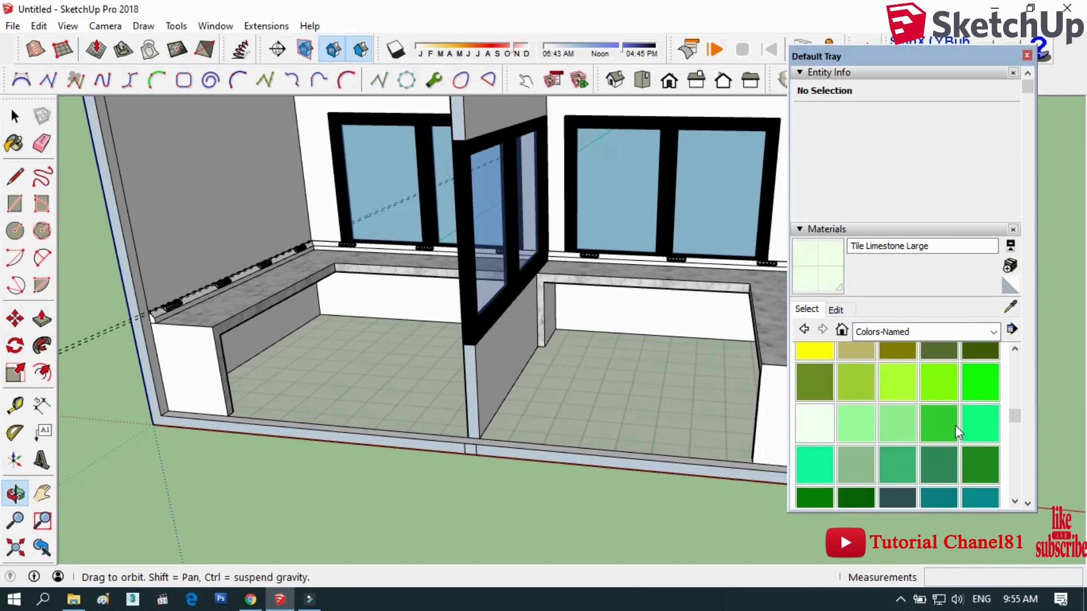
scroll(970, 426, "down", 3)
left_click(938, 437)
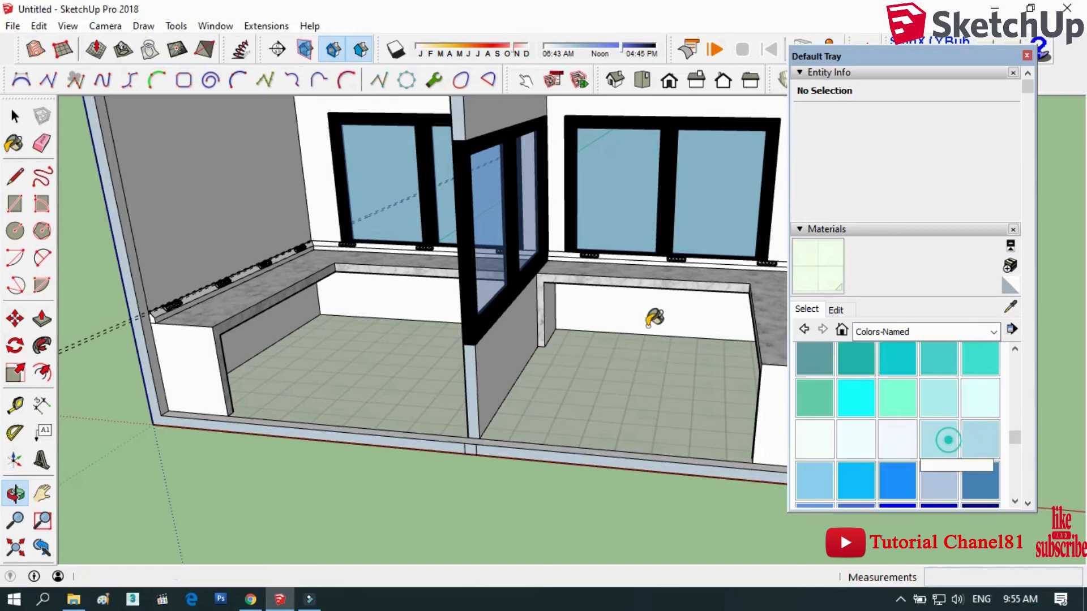
- Paint the left, back and right walls and two seat fronts PowderBlue
key("space")
key("ctrl+a")
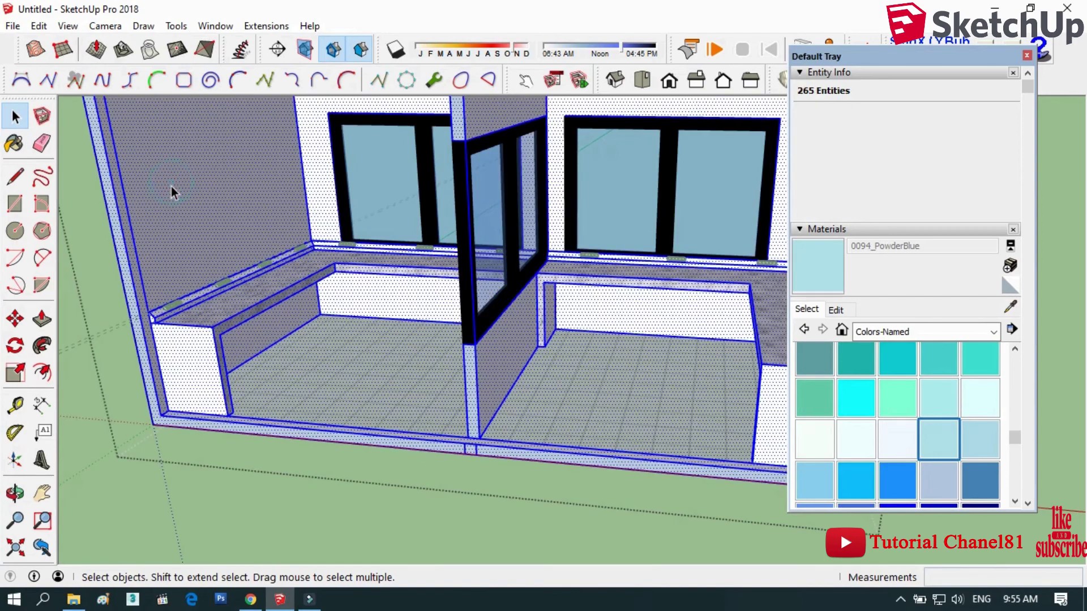
left_click(171, 186)
key("b")
left_click(291, 193)
left_click(324, 185)
left_click(332, 284)
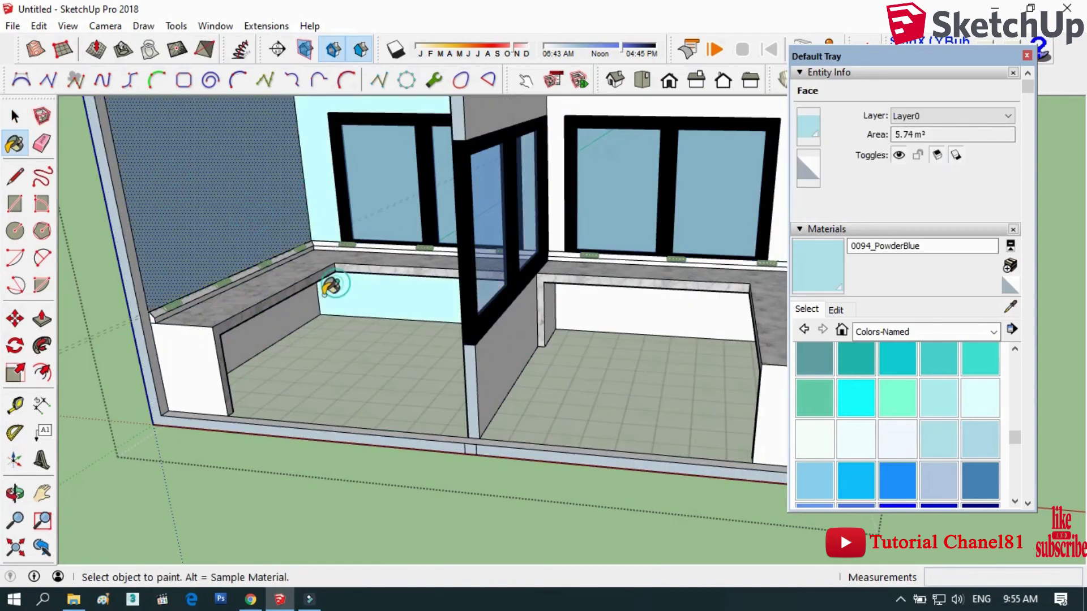
left_click(305, 303)
left_click(574, 299)
left_click(560, 224)
- Paint the partition wall's top and lower front faces PowderBlue
scroll(610, 377, "down", 3)
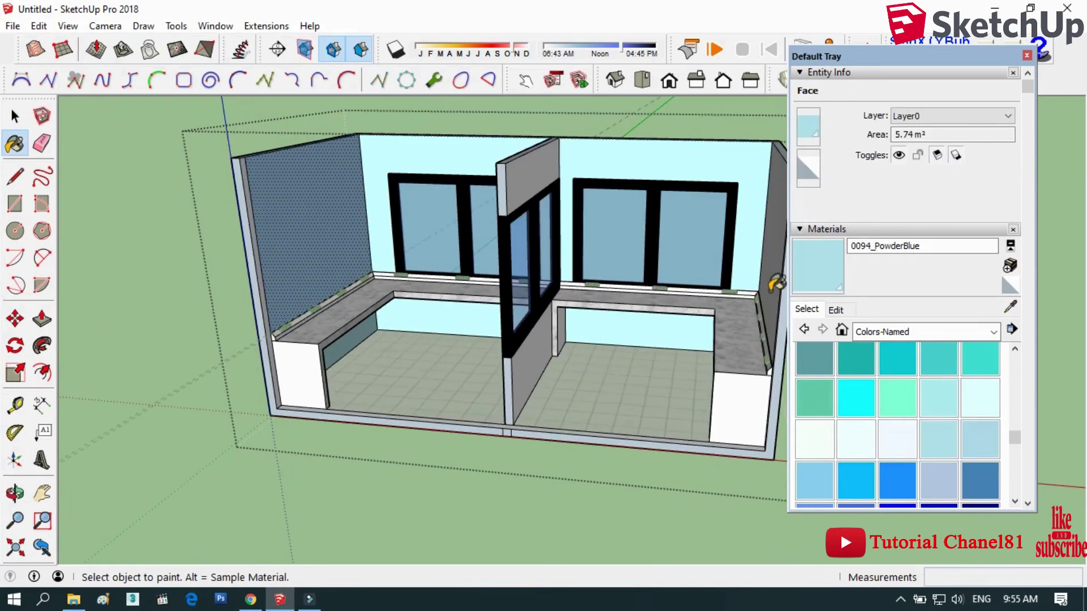
scroll(515, 347, "up", 2)
scroll(501, 348, "up", 2)
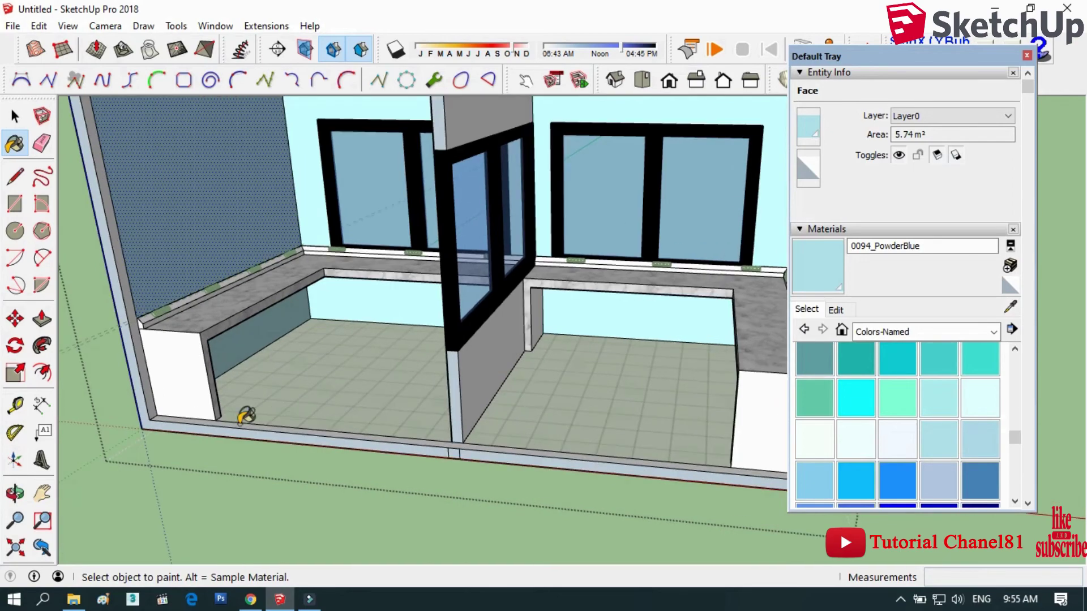
middle_click_drag(247, 416, 447, 417)
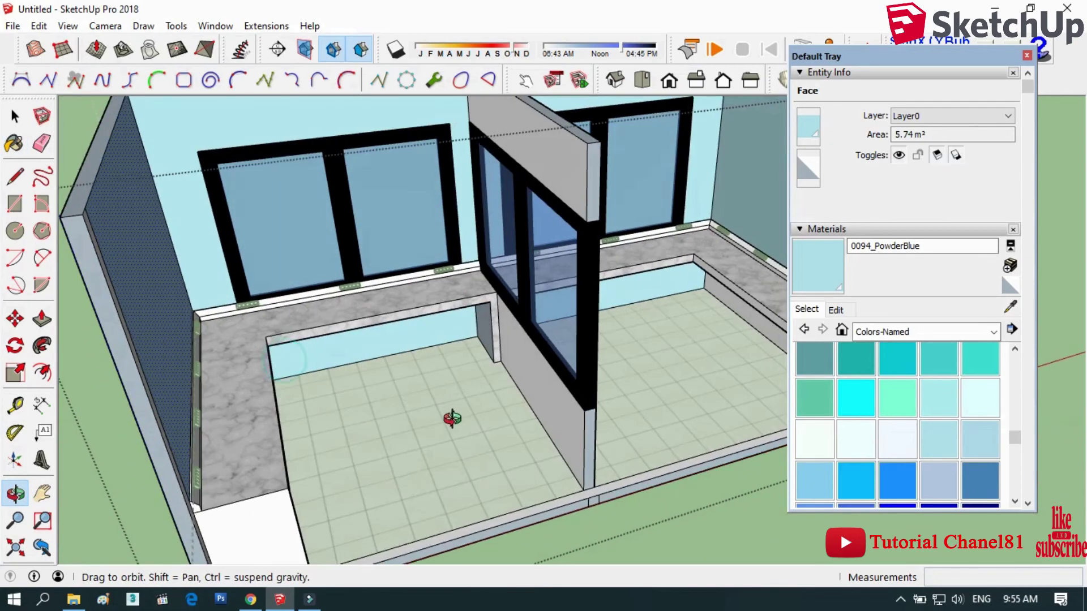
left_click(549, 164)
left_click(530, 365)
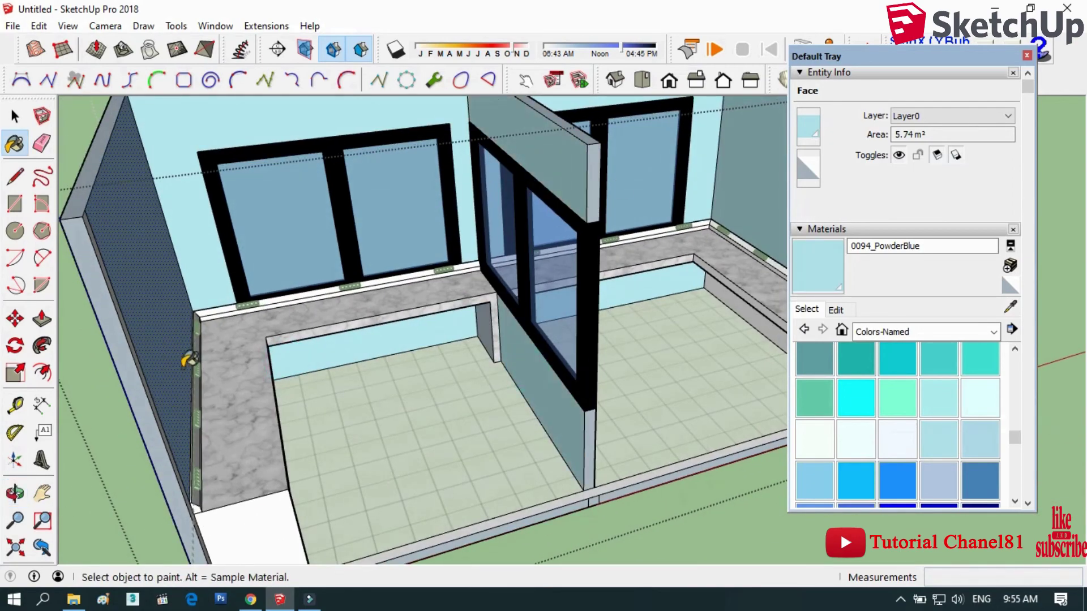
- Orbit out to the room corner and sample Carrera Marble from a bench
left_click(15, 493)
left_click_drag(352, 339, 758, 185)
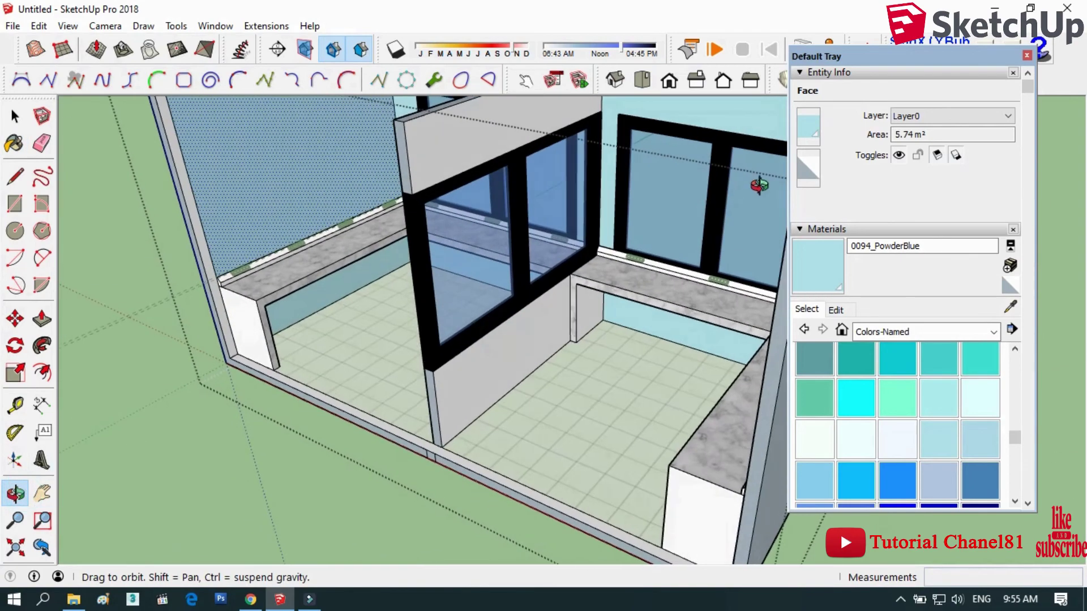
left_click(802, 269)
scroll(583, 305, "up", 2)
scroll(594, 303, "up", 3)
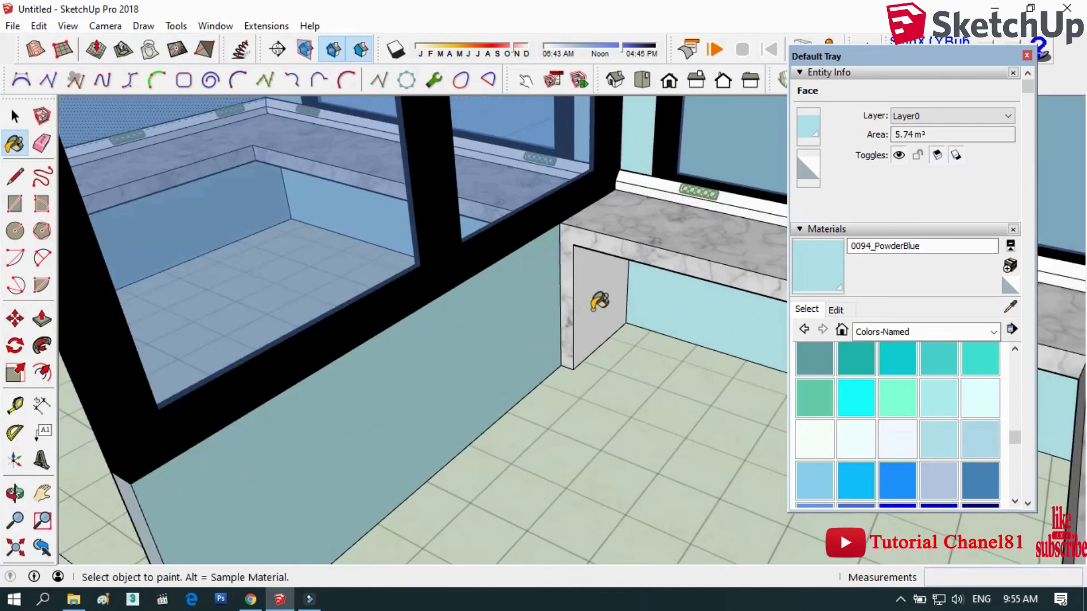
middle_click_drag(712, 233, 851, 299)
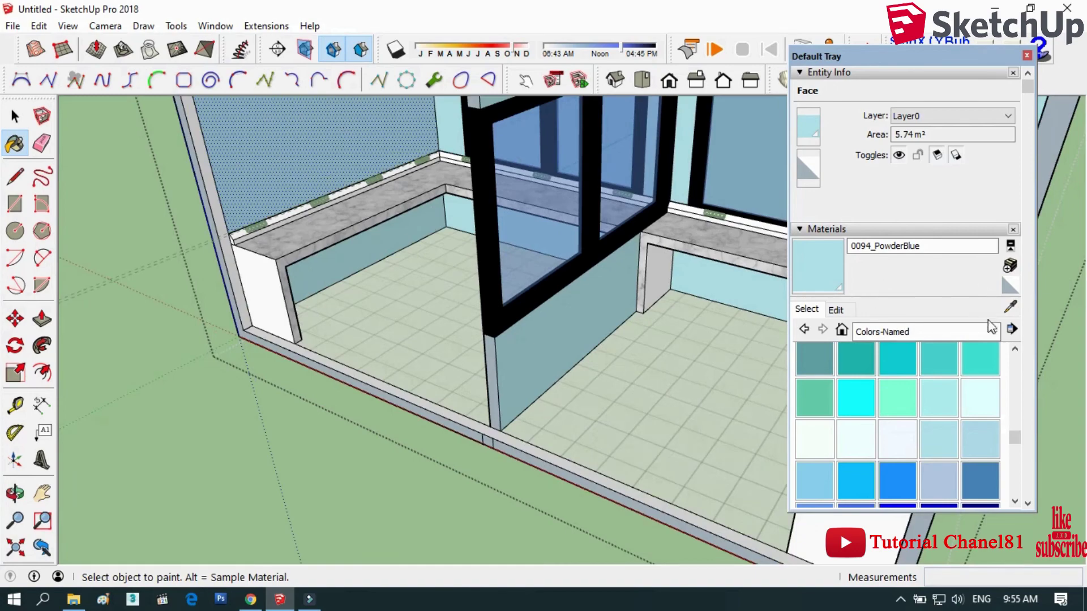
left_click(1010, 309)
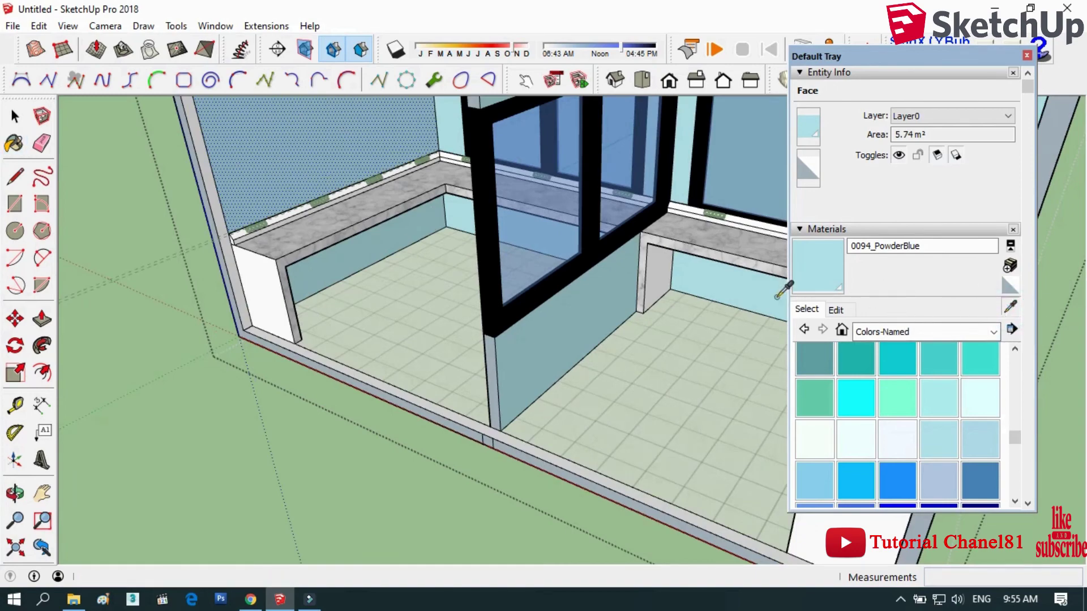
left_click(695, 235)
- Paint the right bench's end face with Carrera Marble
middle_click_drag(826, 269, 666, 254)
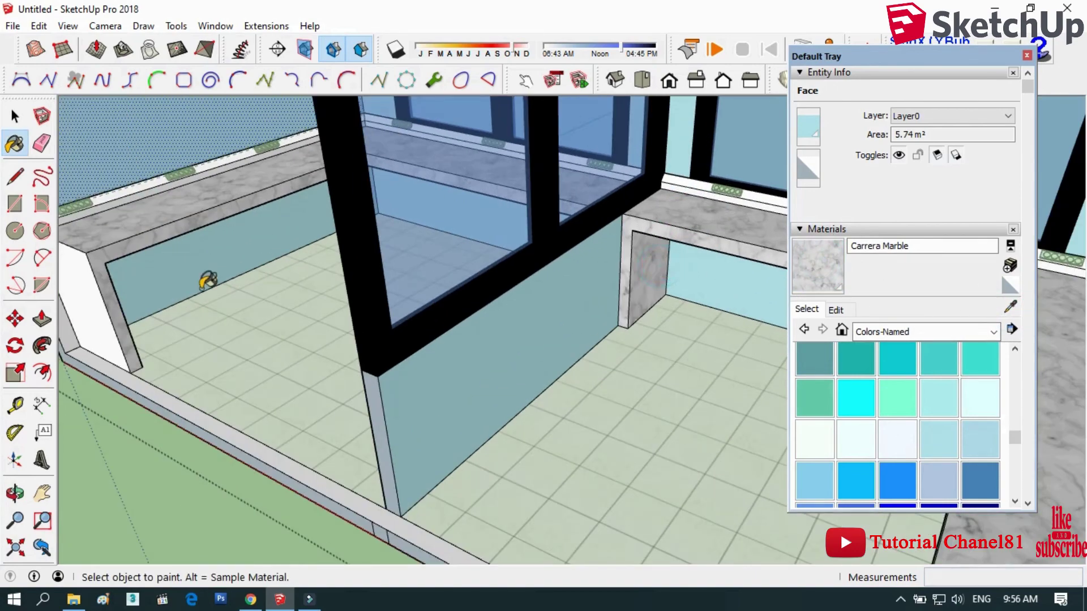
middle_click_drag(96, 300, 168, 273)
scroll(168, 273, "down", 5)
scroll(198, 390, "up", 5)
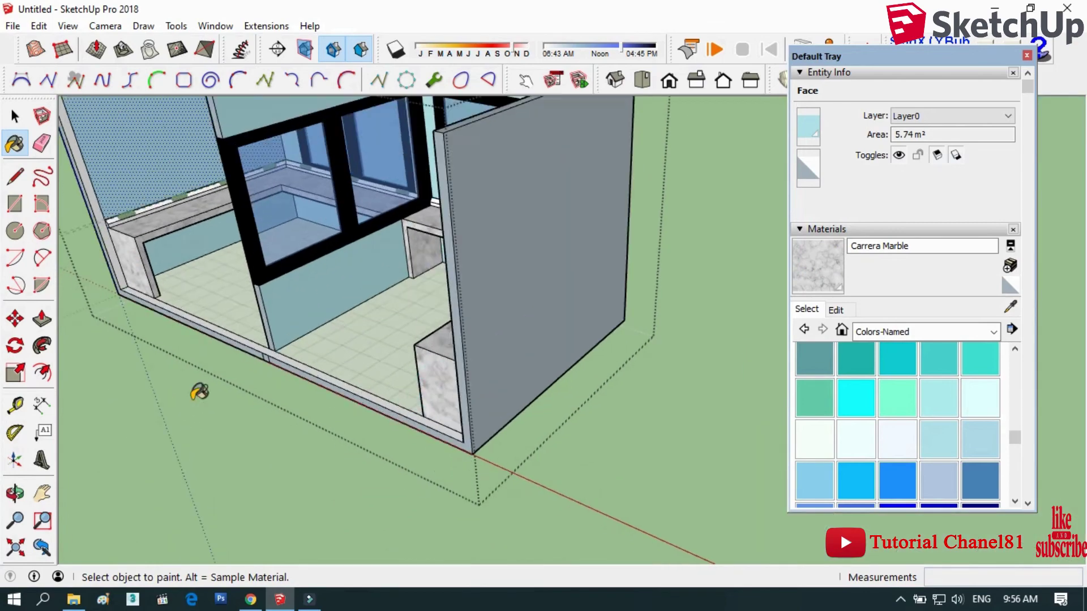
left_click(15, 492)
mouse_move(169, 396)
left_mouse_down()
mouse_move(325, 380)
mouse_move(478, 347)
left_mouse_up()
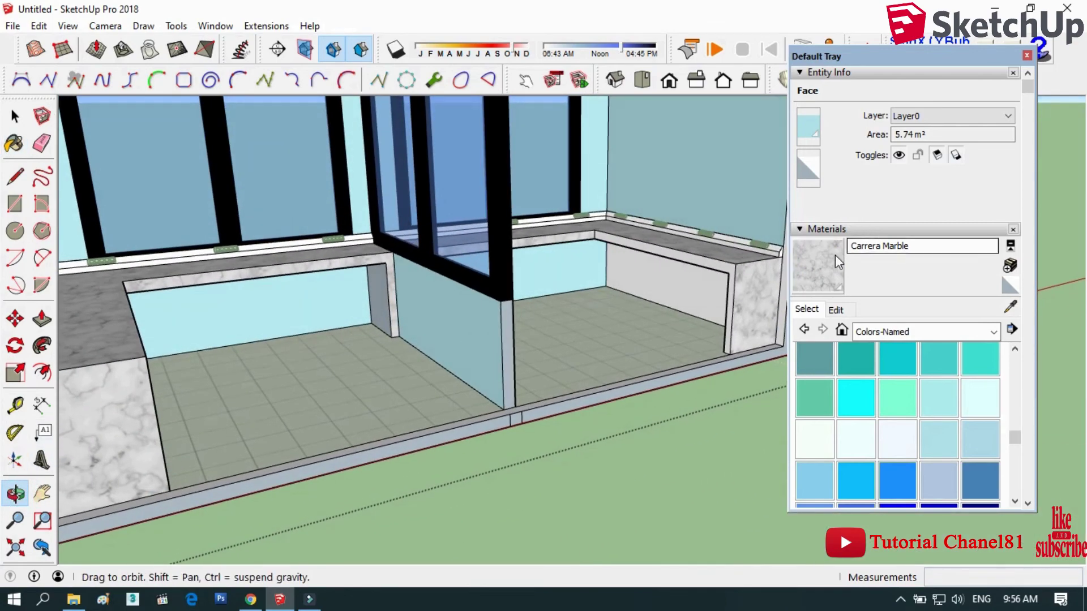
key("b")
scroll(703, 256, "up", 3)
left_click(698, 260)
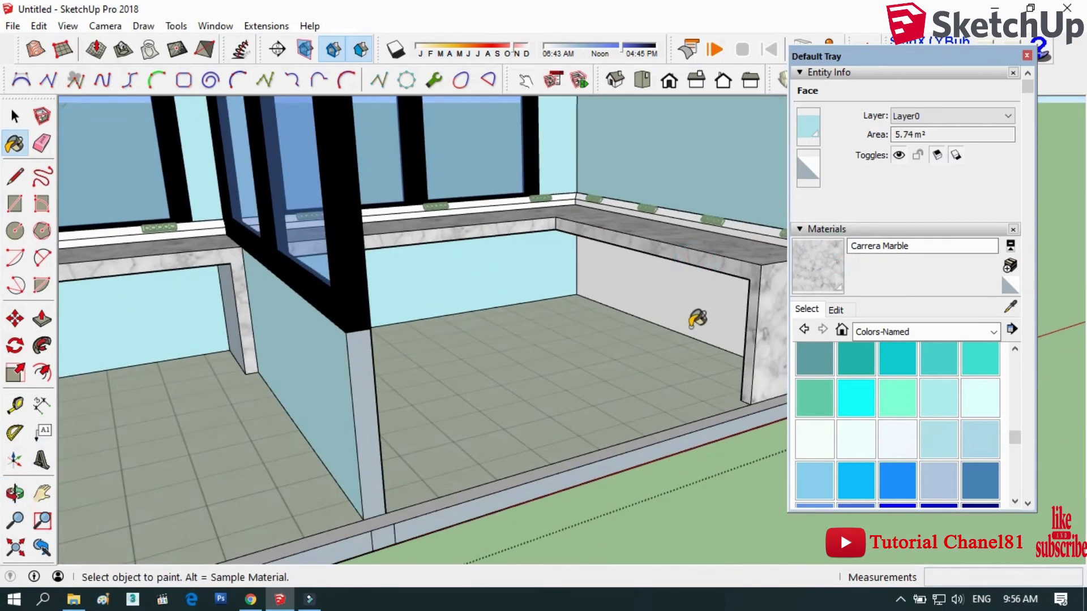
- Sample PowderBlue from the wall and paint the panel under the right bench
scroll(249, 305, "up", 1)
scroll(308, 301, "down", 3)
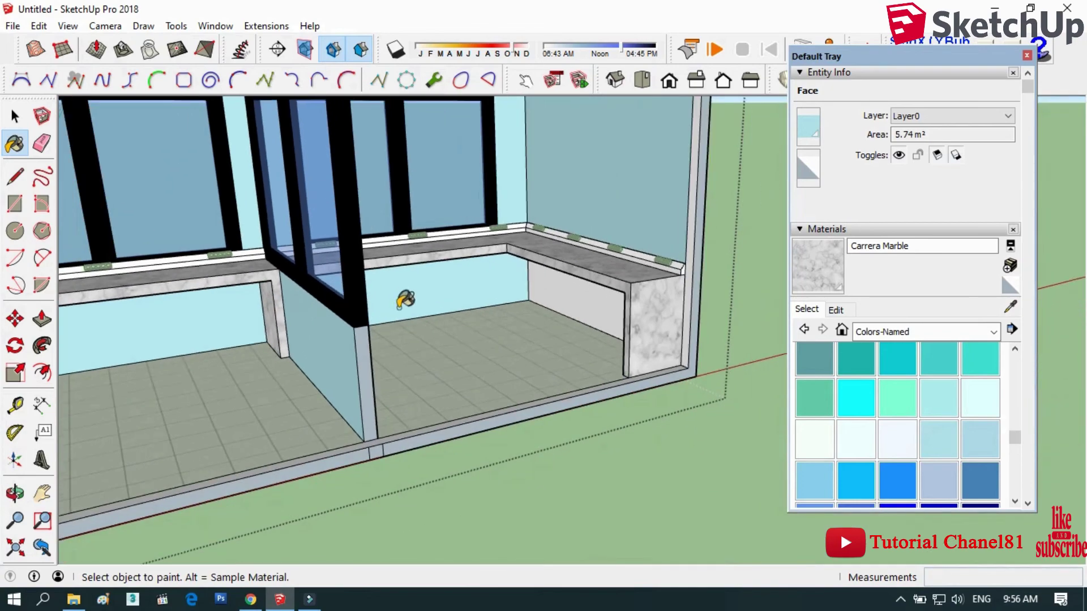
scroll(340, 329, "up", 4)
left_click(1010, 308)
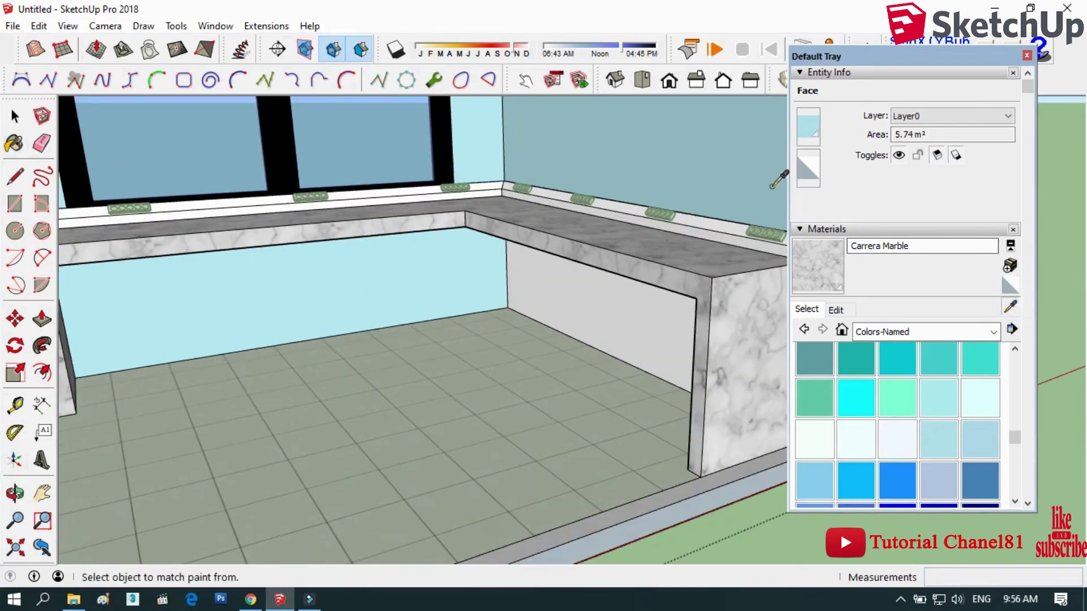
left_click(772, 185)
left_click(686, 303)
- Orbit to view the room from the opposite side
scroll(478, 219, "down", 3)
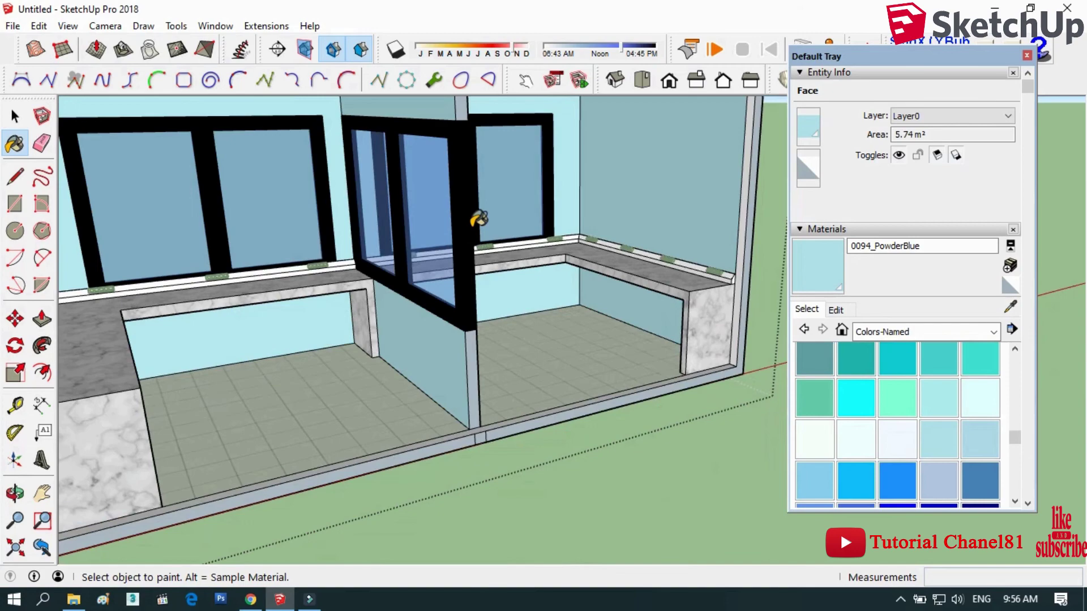
left_click(15, 493)
mouse_move(141, 363)
left_mouse_down()
mouse_move(169, 348)
mouse_move(207, 360)
mouse_move(170, 340)
left_mouse_up()
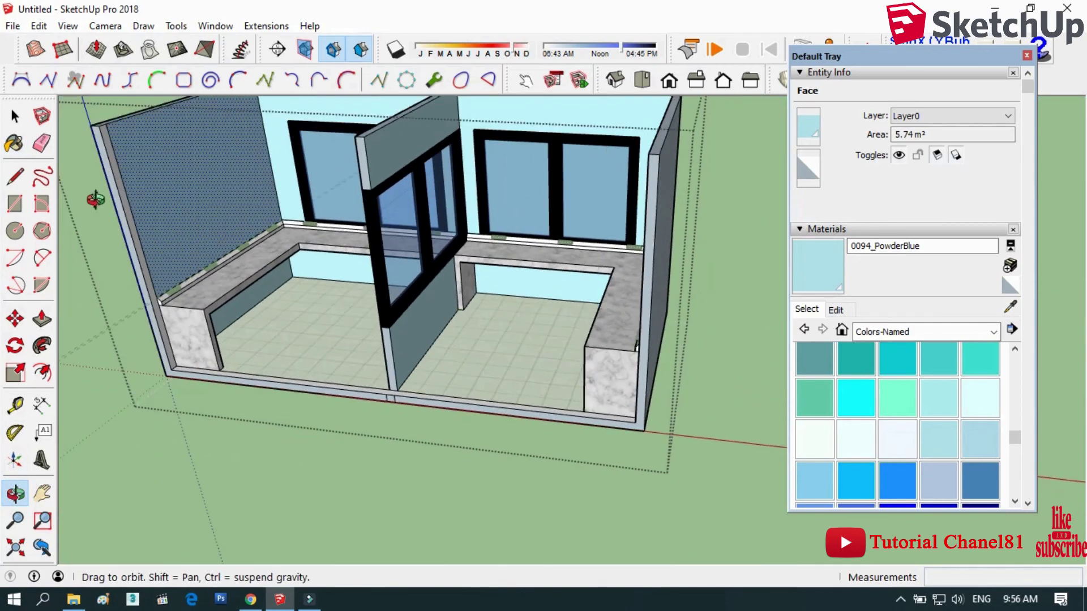
left_click(15, 116)
- Paint the narrow strip face behind the first bench 0110_LightSlateGray
scroll(161, 280, "up", 3)
scroll(238, 287, "up", 5)
scroll(238, 288, "up", 2)
left_click(233, 287)
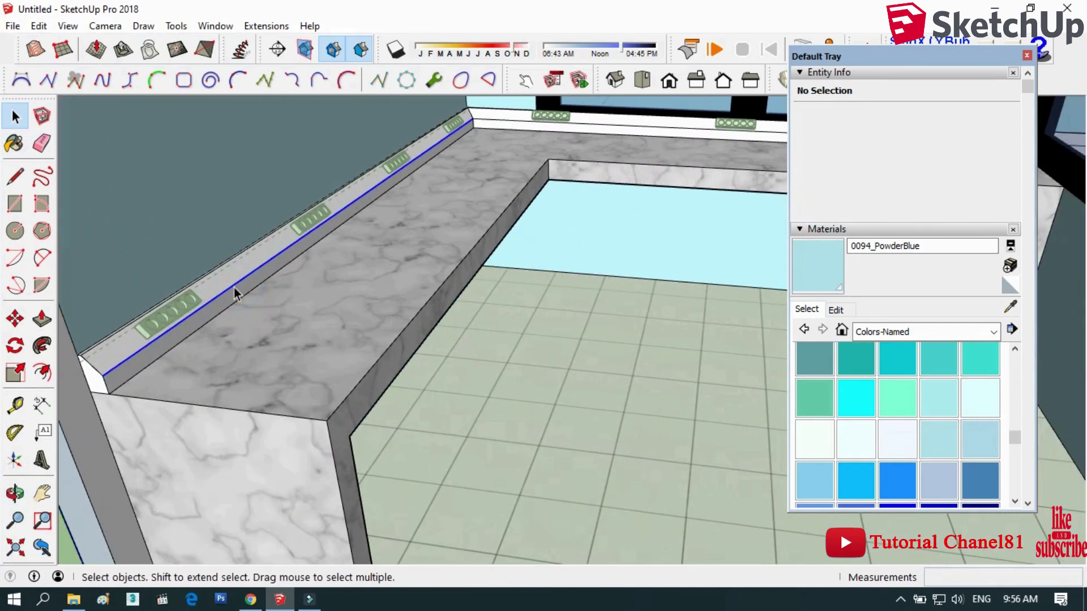
left_click(216, 307)
scroll(924, 365, "down", 3)
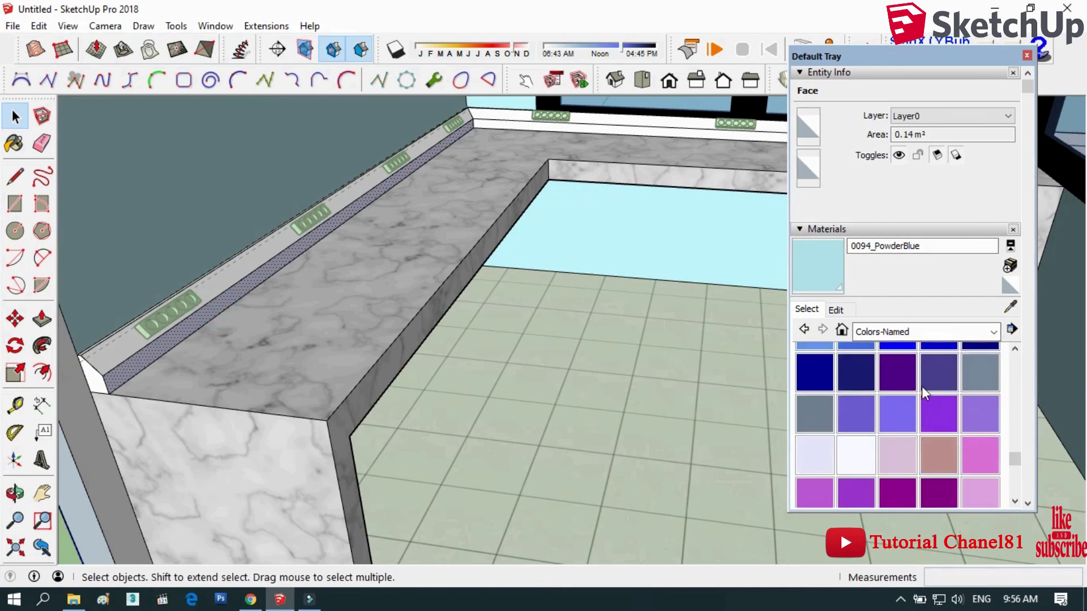
scroll(177, 342, "up", 2)
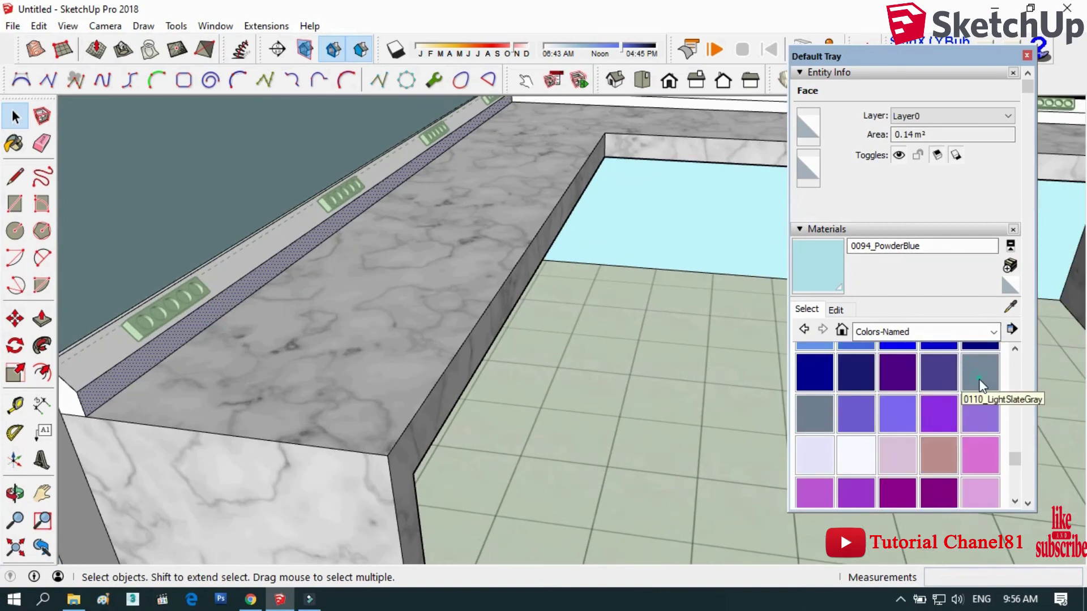
left_click(979, 385)
scroll(296, 253, "up", 2)
left_click(292, 244)
- Paint the strips under the windows and their side face LightSlateGray
scroll(194, 315, "down", 3)
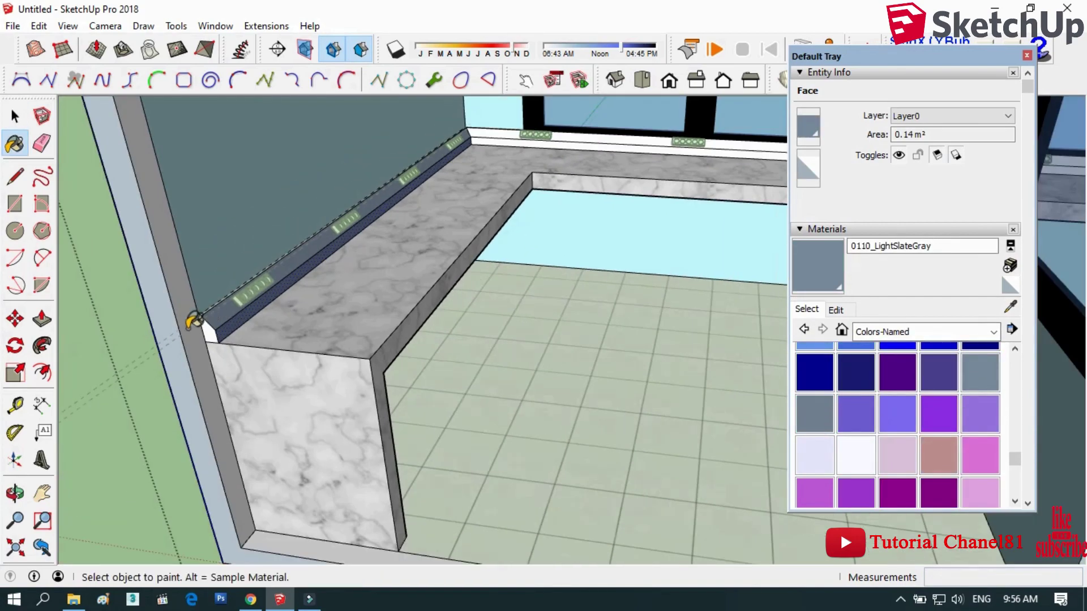
scroll(460, 180, "up", 2)
scroll(461, 180, "up", 3)
left_click(445, 199)
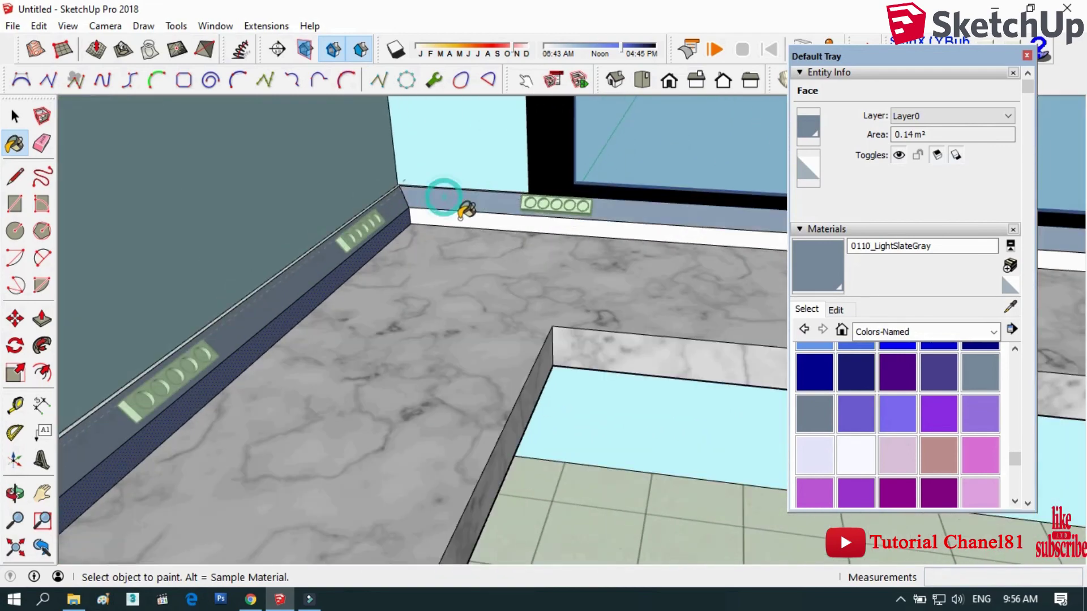
scroll(291, 223, "down", 3)
scroll(286, 229, "up", 3)
scroll(556, 260, "up", 2)
left_click(684, 236)
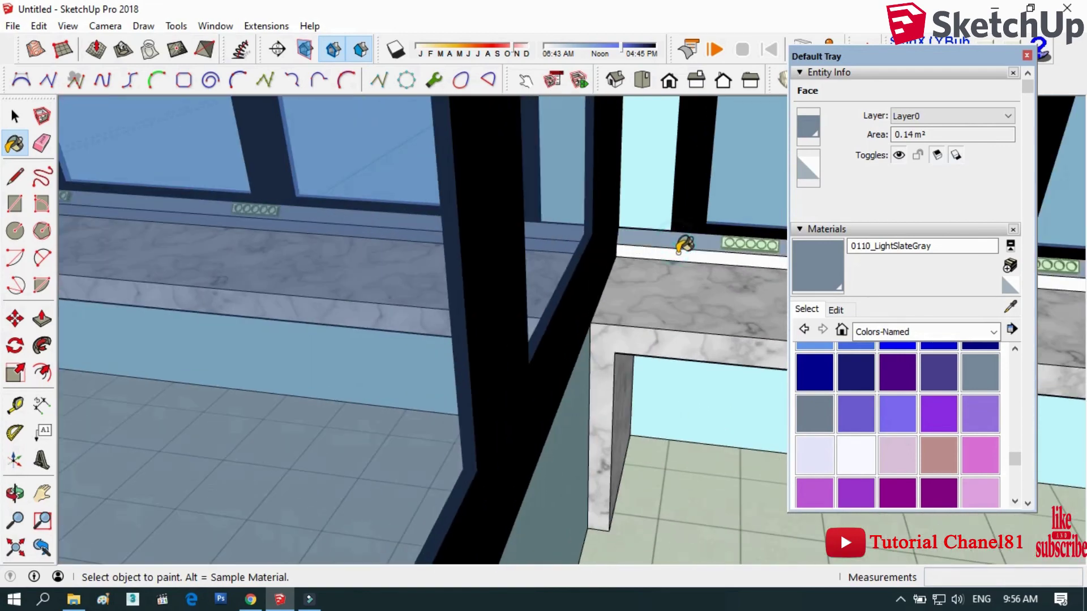
scroll(359, 214, "down", 2)
scroll(266, 228, "up", 2)
scroll(572, 368, "up", 3)
scroll(577, 364, "up", 3)
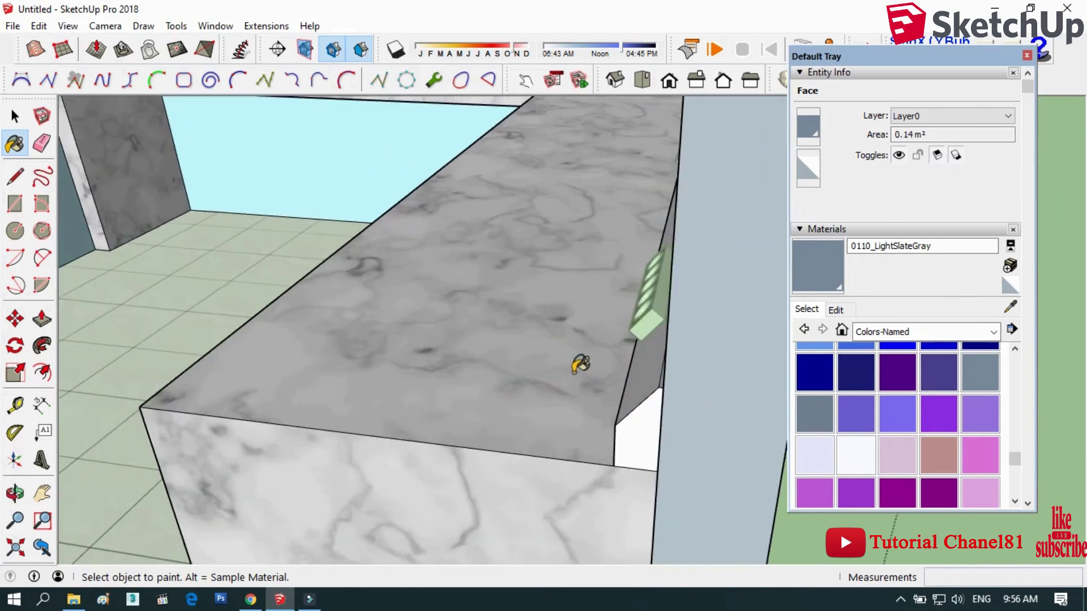
scroll(679, 396, "up", 2)
left_click(692, 443)
scroll(791, 410, "down", 2)
scroll(791, 410, "down", 3)
scroll(736, 368, "down", 3)
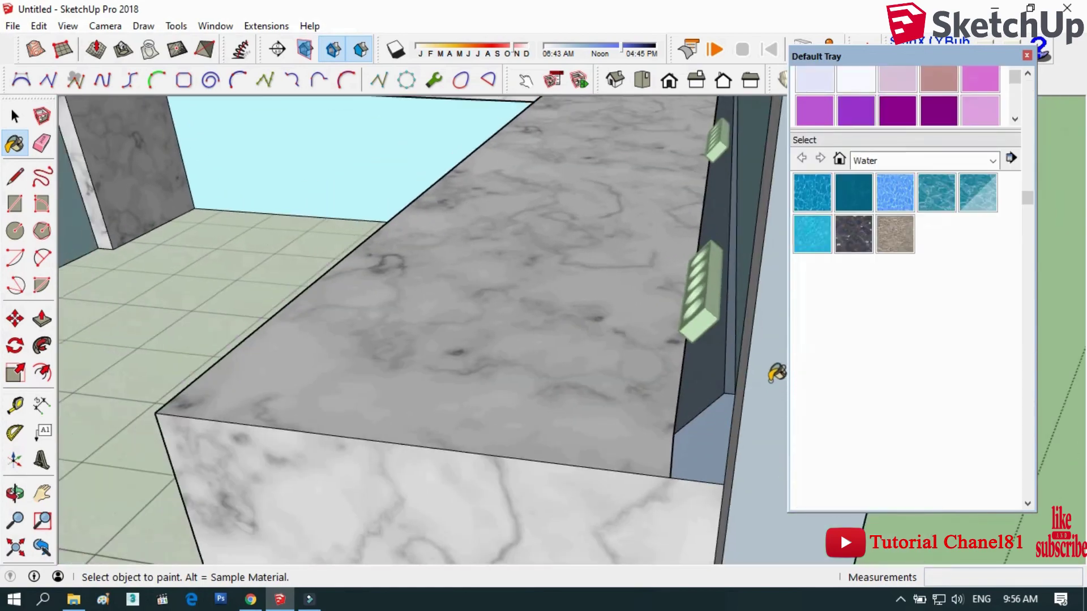
- Orbit along the bench and paint the side-wall strip LightSlateGray
left_click(16, 492)
left_click_drag(142, 457, 294, 427)
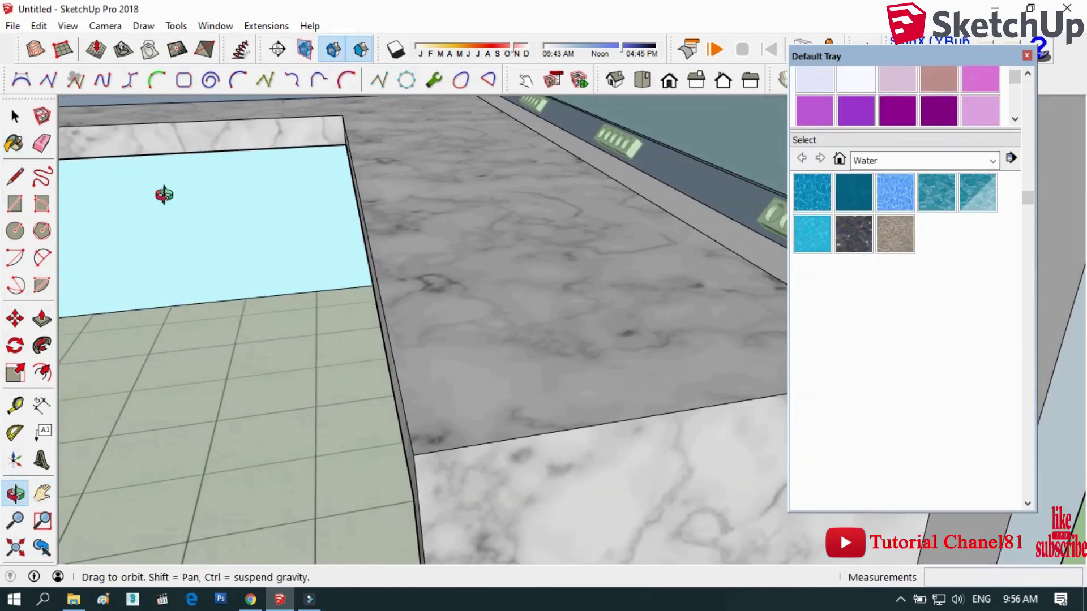
left_click(13, 144)
left_click(704, 213)
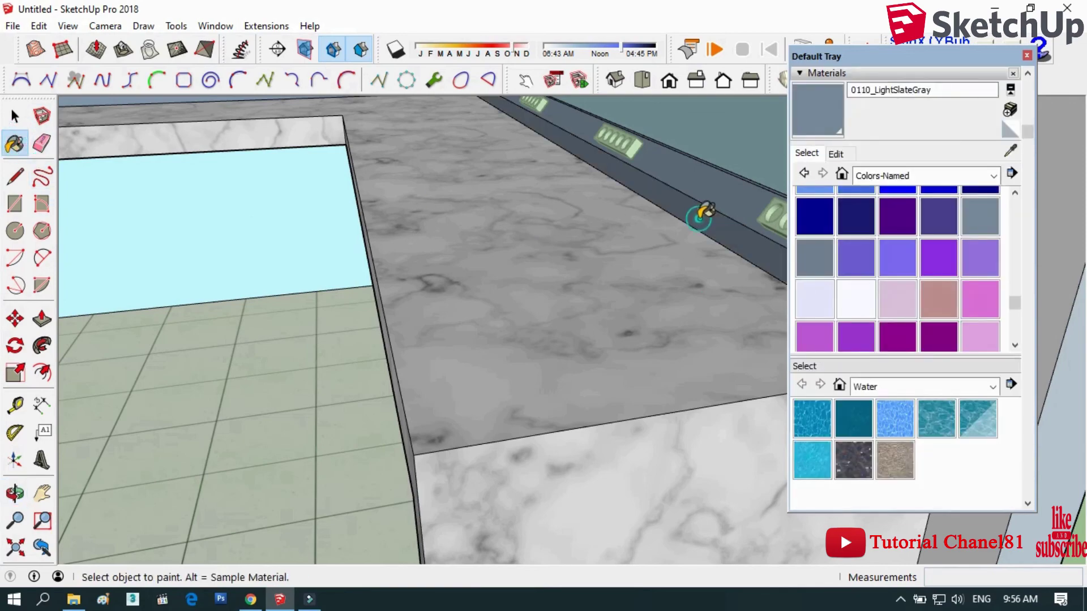
scroll(619, 399, "down", 3)
scroll(618, 399, "down", 2)
scroll(514, 359, "down", 2)
scroll(510, 272, "up", 3)
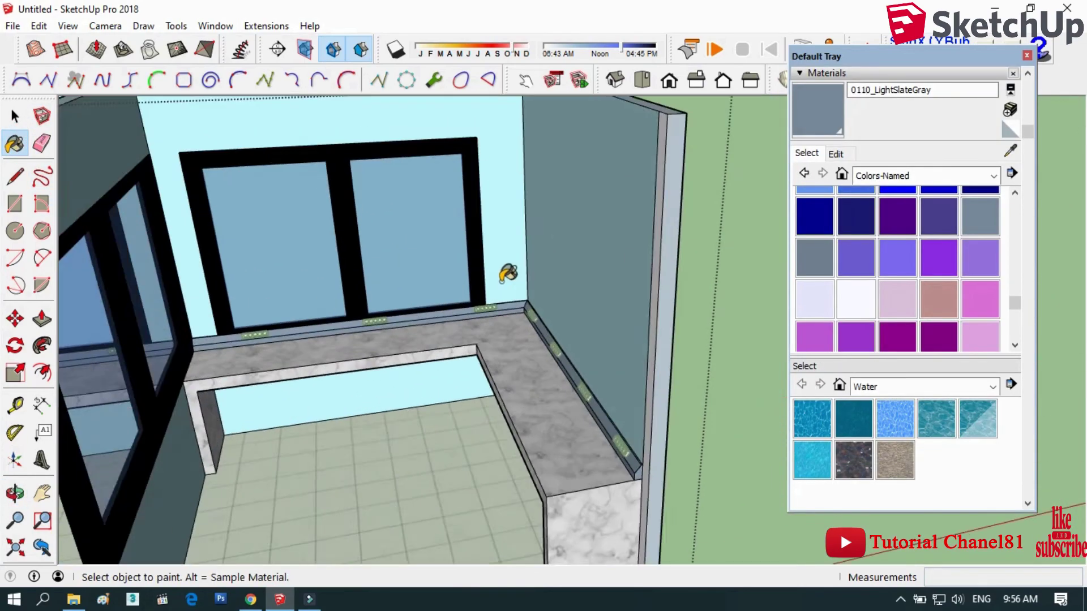
scroll(562, 305, "up", 3)
scroll(562, 306, "up", 1)
scroll(528, 277, "down", 1)
scroll(534, 272, "down", 2)
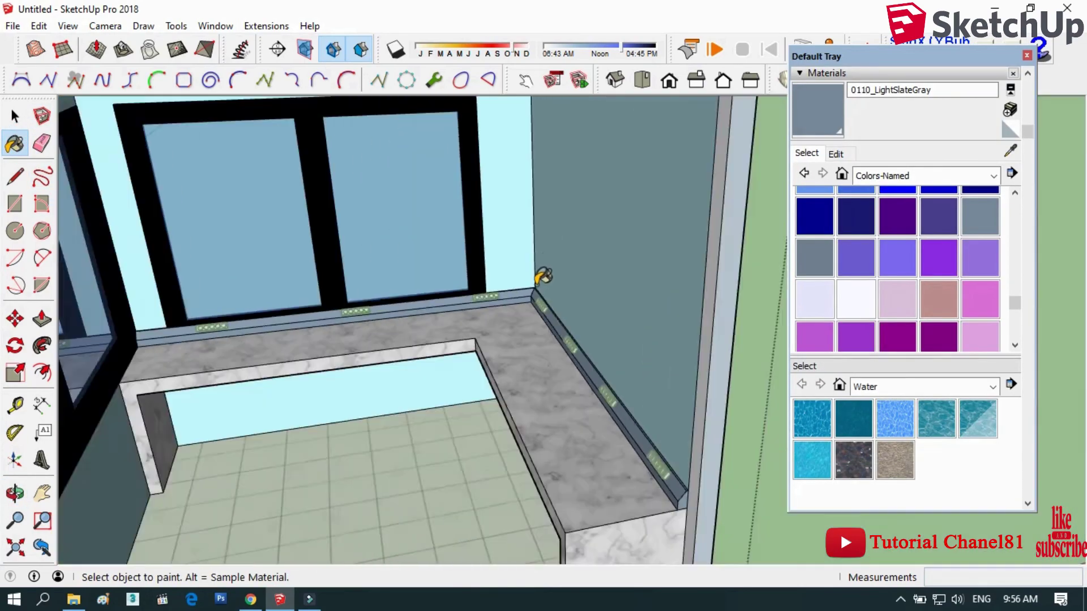
scroll(544, 273, "down", 3)
scroll(303, 335, "up", 2)
scroll(298, 364, "up", 3)
scroll(300, 378, "up", 2)
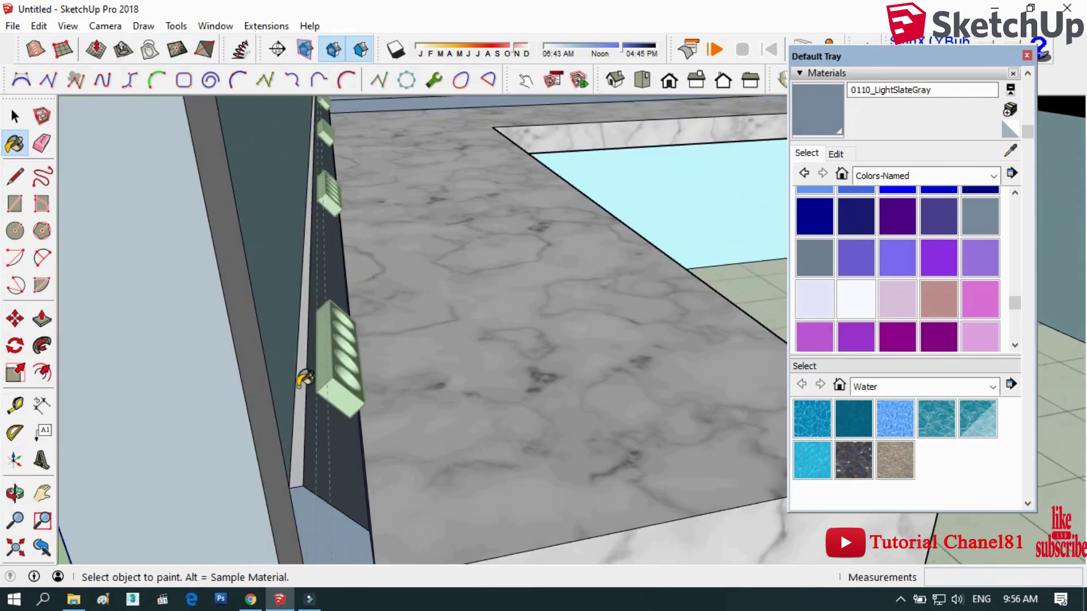
left_click(13, 120)
scroll(147, 357, "down", 2)
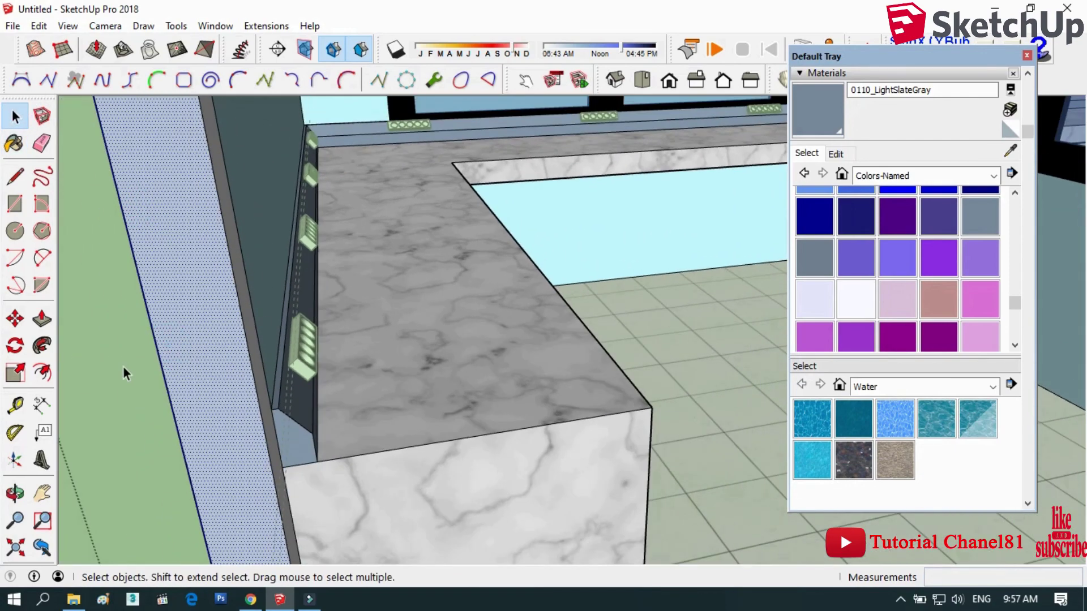
scroll(300, 335, "down", 3)
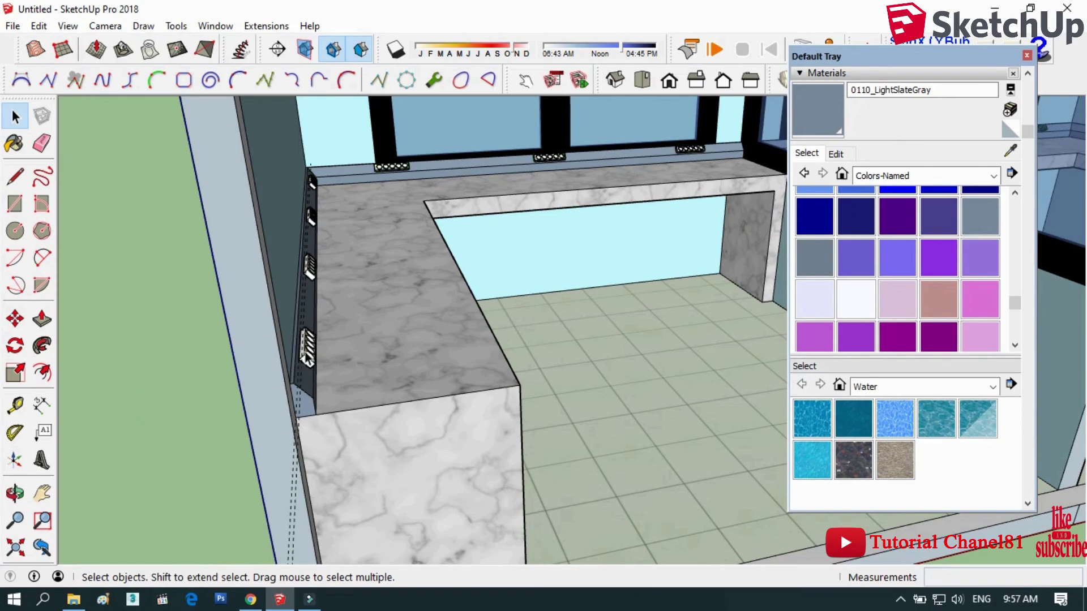
scroll(1013, 254, "down", 3)
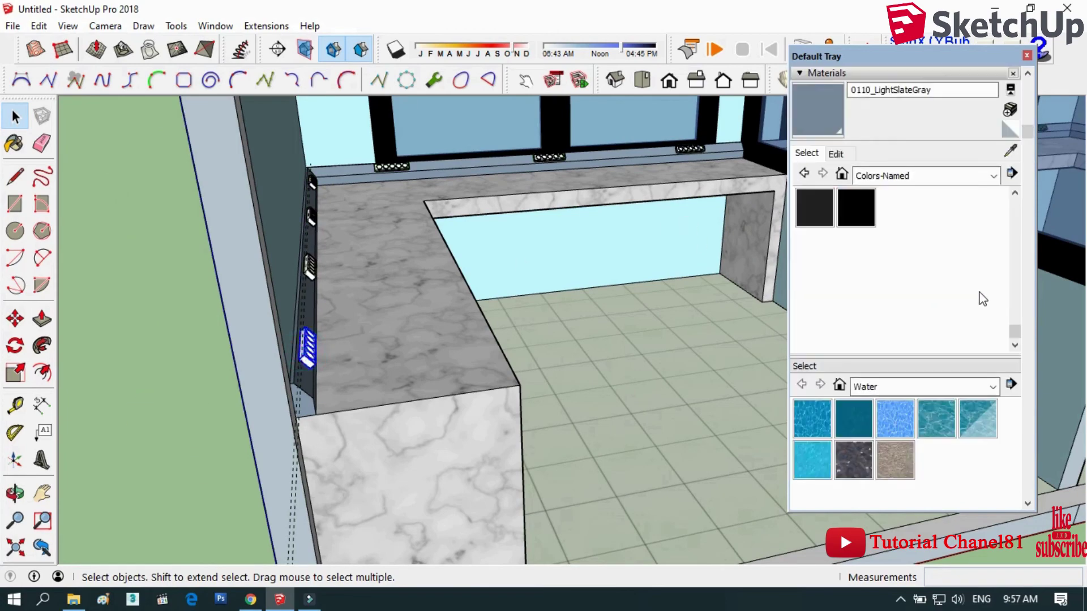
- Load the 0128_White swatch and zoom in on the ledge outlets
left_click(907, 225)
scroll(341, 266, "up", 2)
scroll(342, 266, "up", 3)
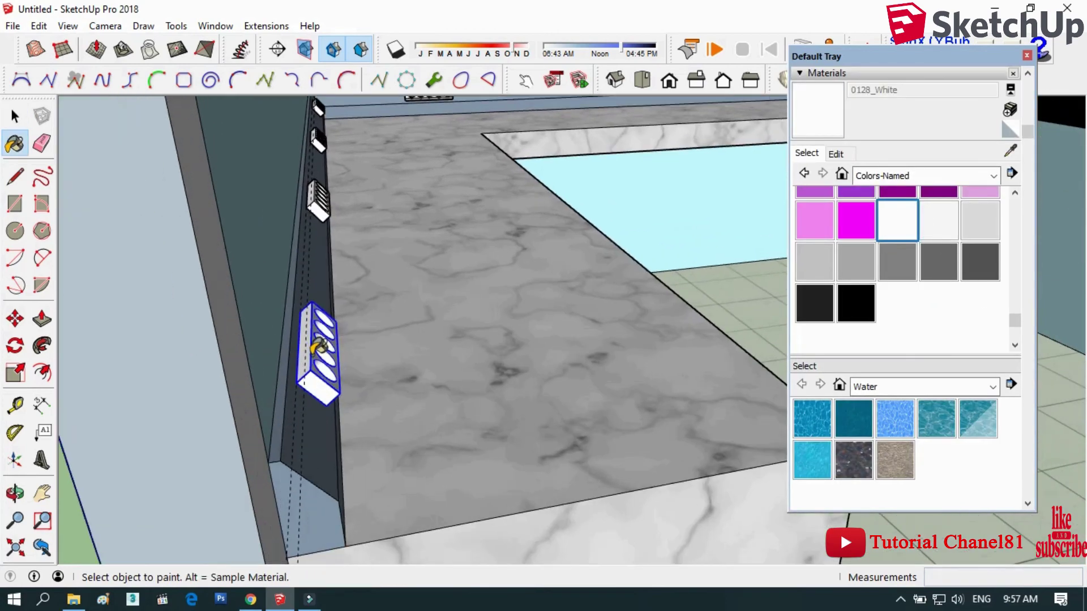
scroll(325, 205, "down", 2)
scroll(311, 305, "down", 2)
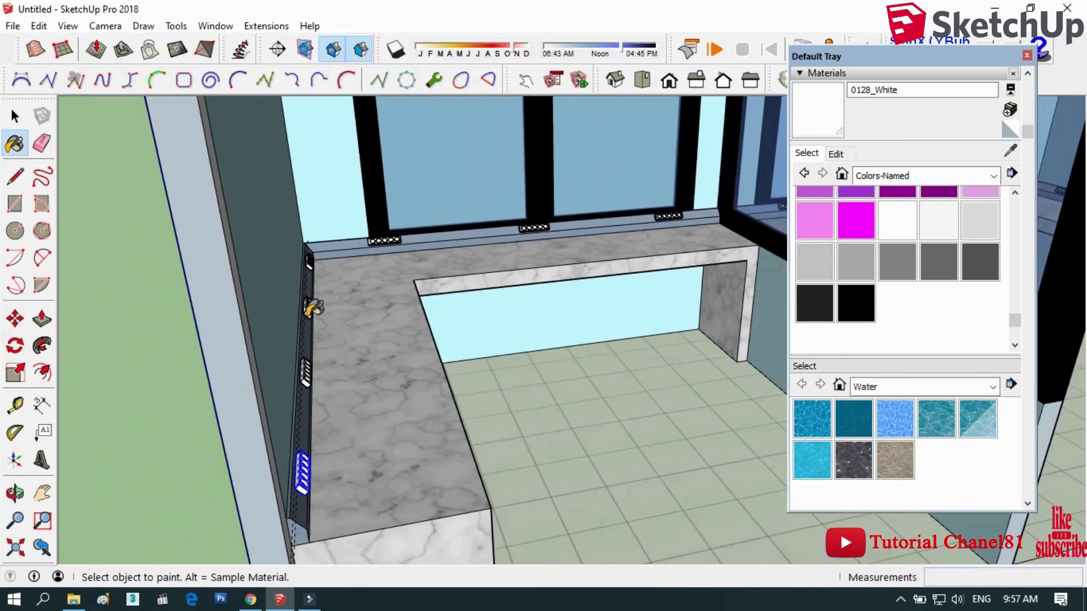
scroll(316, 296, "up", 3)
scroll(271, 399, "up", 2)
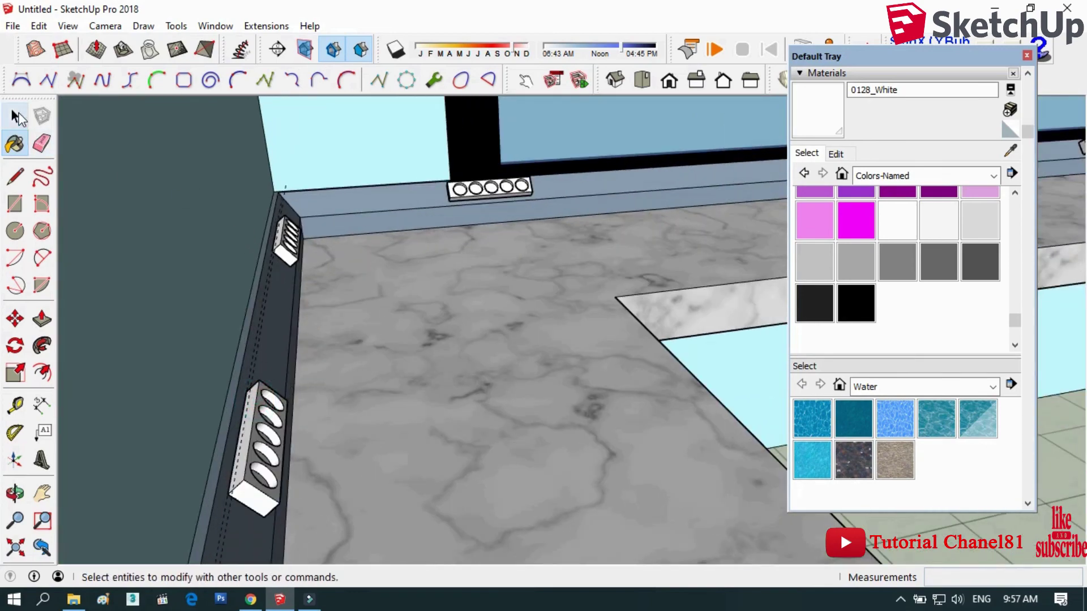
scroll(475, 183, "up", 2)
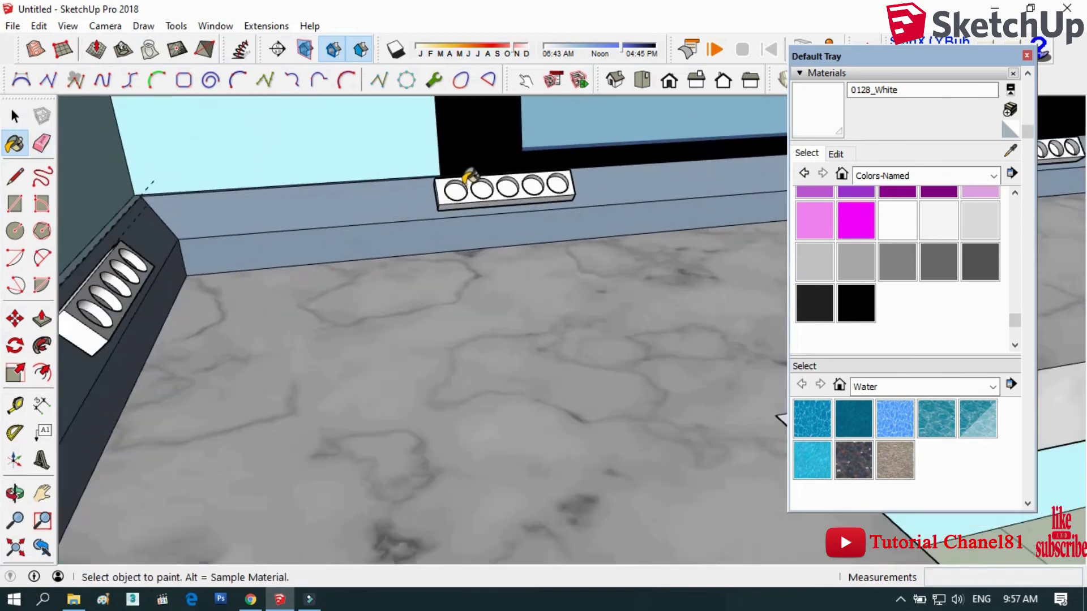
scroll(478, 187, "up", 2)
key("space")
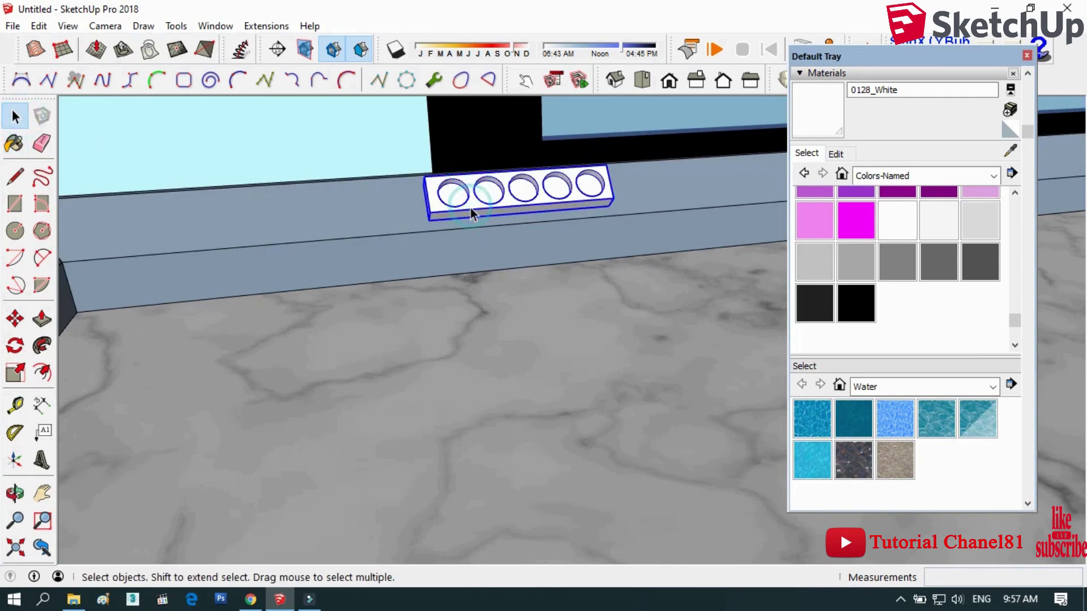
- Paint the first outlet block white, correcting an accidental black fill
left_click(853, 315)
left_click(593, 185)
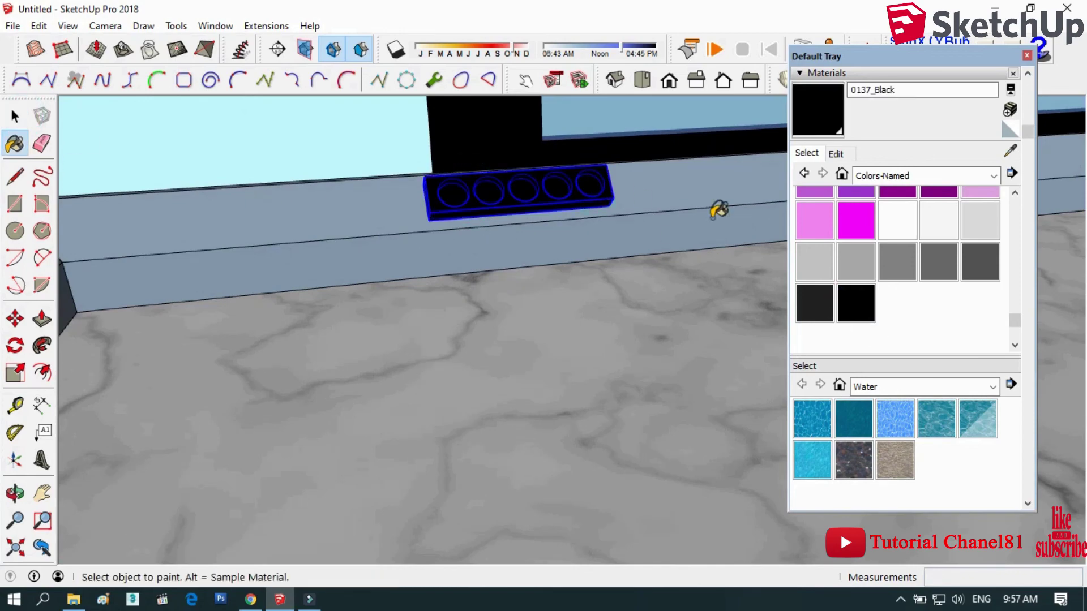
left_click(886, 227)
left_click(606, 181)
scroll(257, 231, "down", 1)
scroll(282, 249, "down", 3)
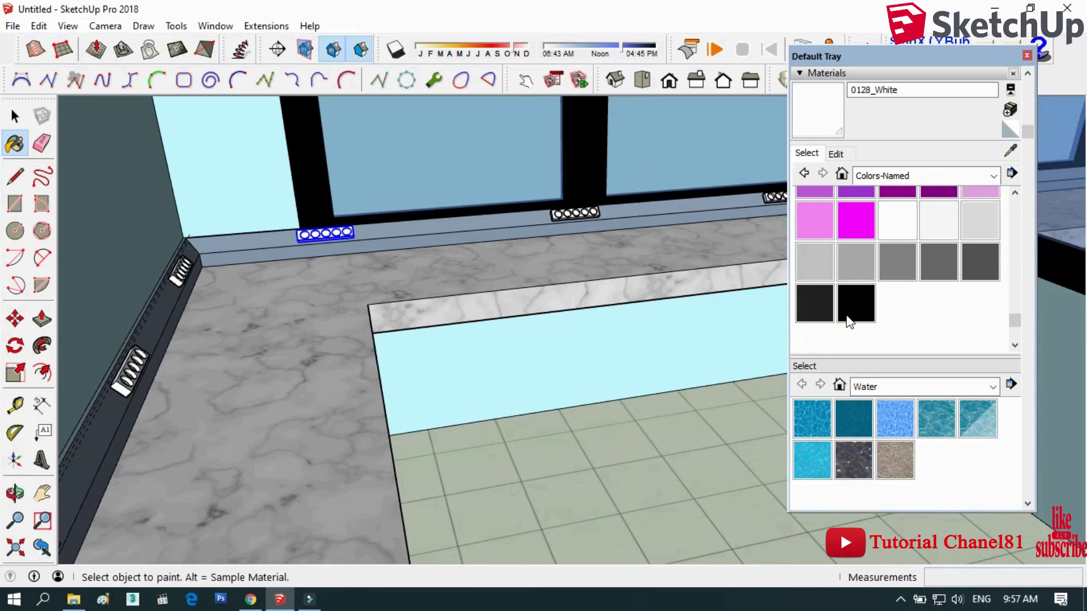
scroll(572, 213, "up", 3)
scroll(602, 218, "up", 2)
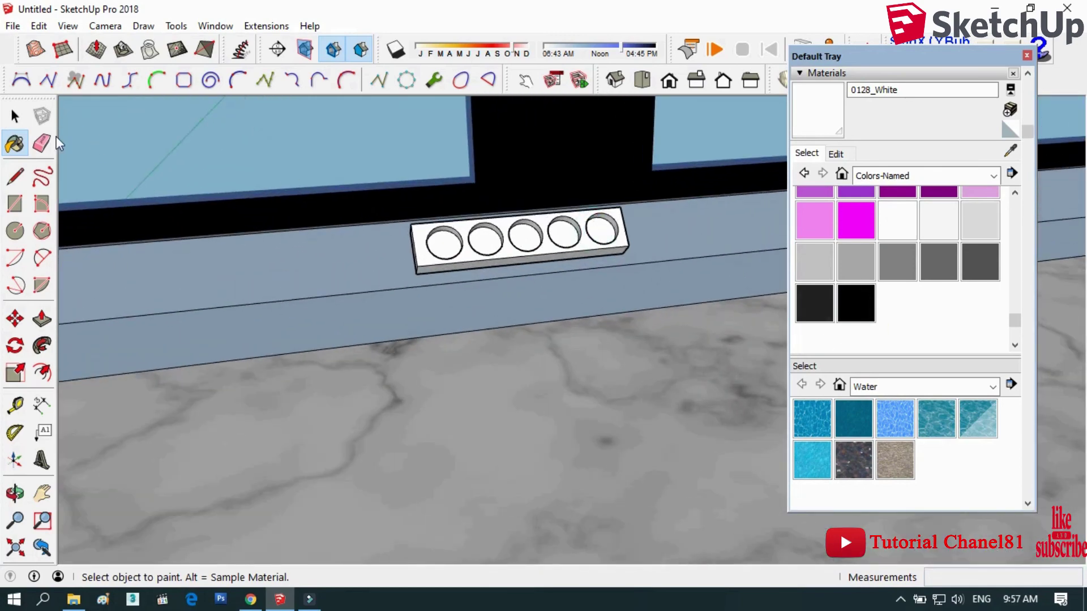
left_click(15, 117)
left_click(498, 255)
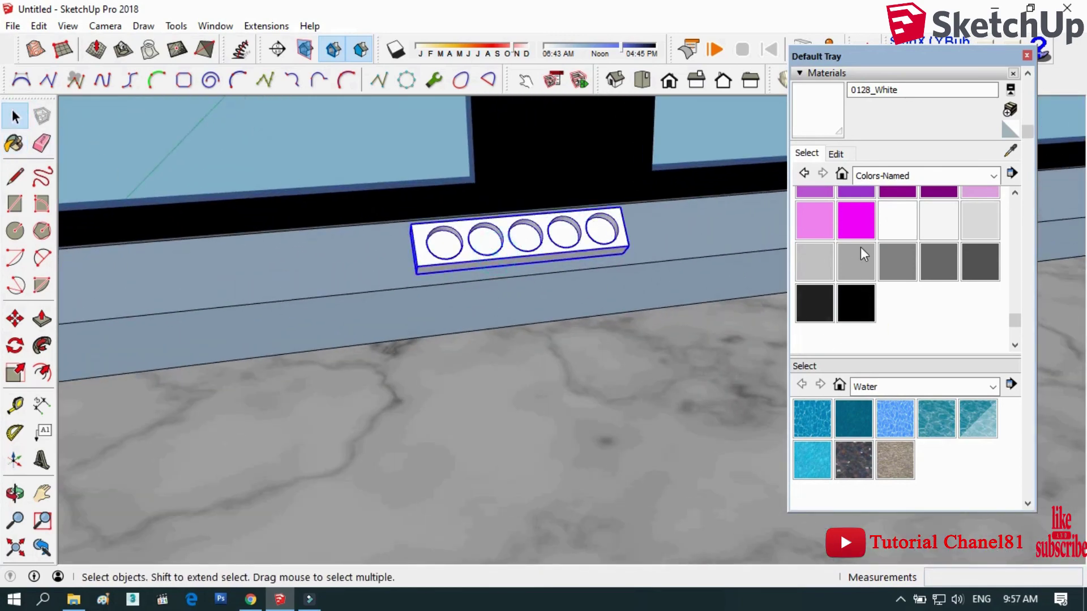
- Reload white and orbit the view to another sill outlet
left_click(895, 228)
key("space")
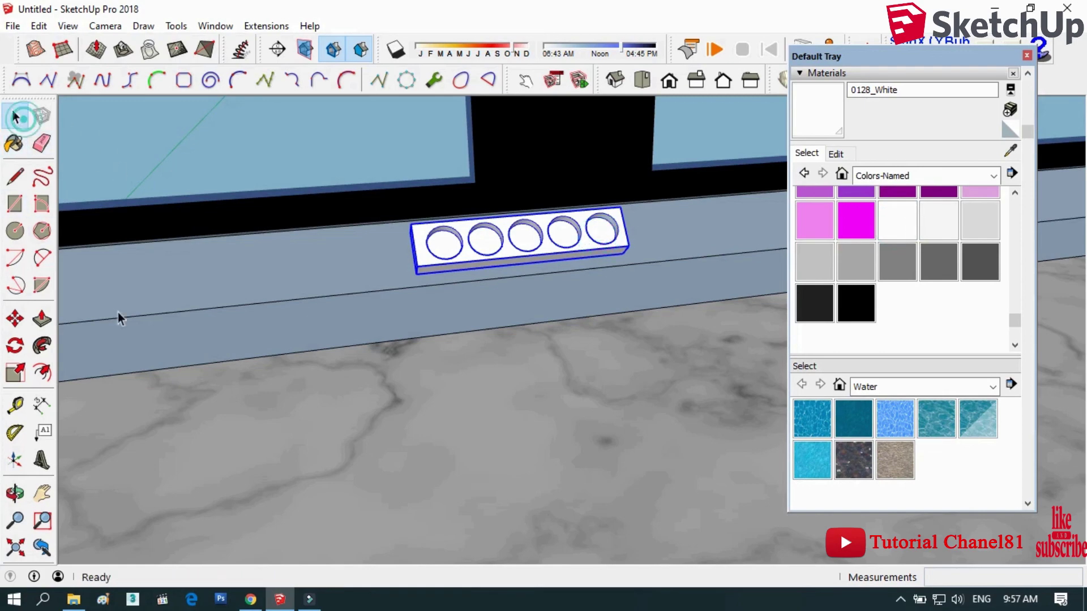
scroll(118, 312, "down", 2)
scroll(357, 336, "down", 2)
left_click(900, 226)
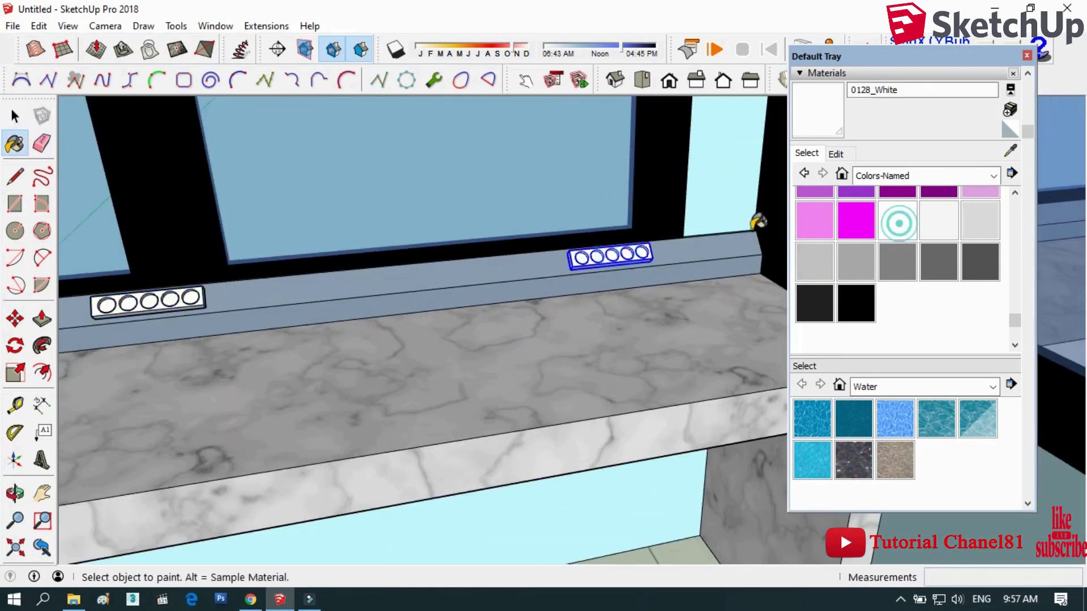
scroll(617, 260, "up", 3)
scroll(612, 253, "up", 2)
middle_click_drag(611, 254, 236, 339)
scroll(170, 283, "down", 3)
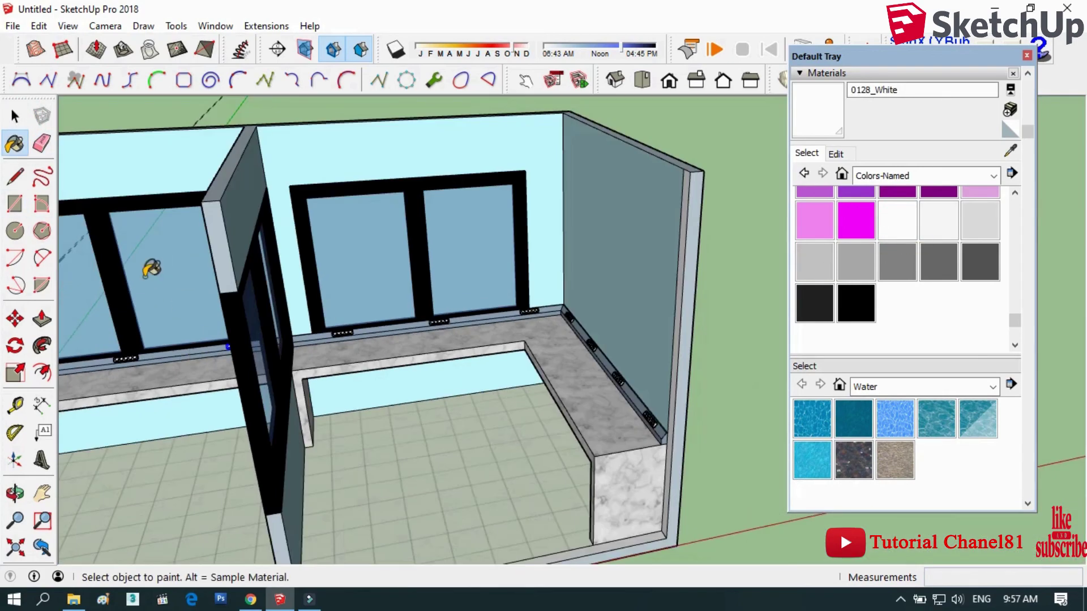
- Paint the left and right sill outlets white
key("space")
scroll(337, 272, "up", 3)
scroll(396, 385, "up", 2)
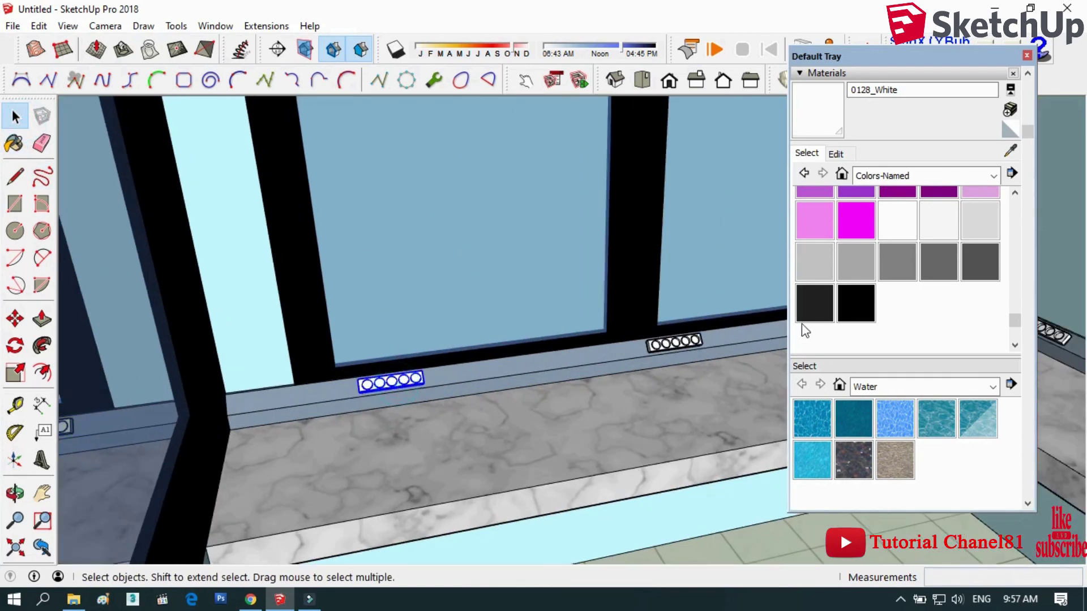
scroll(469, 356, "up", 2)
key("b")
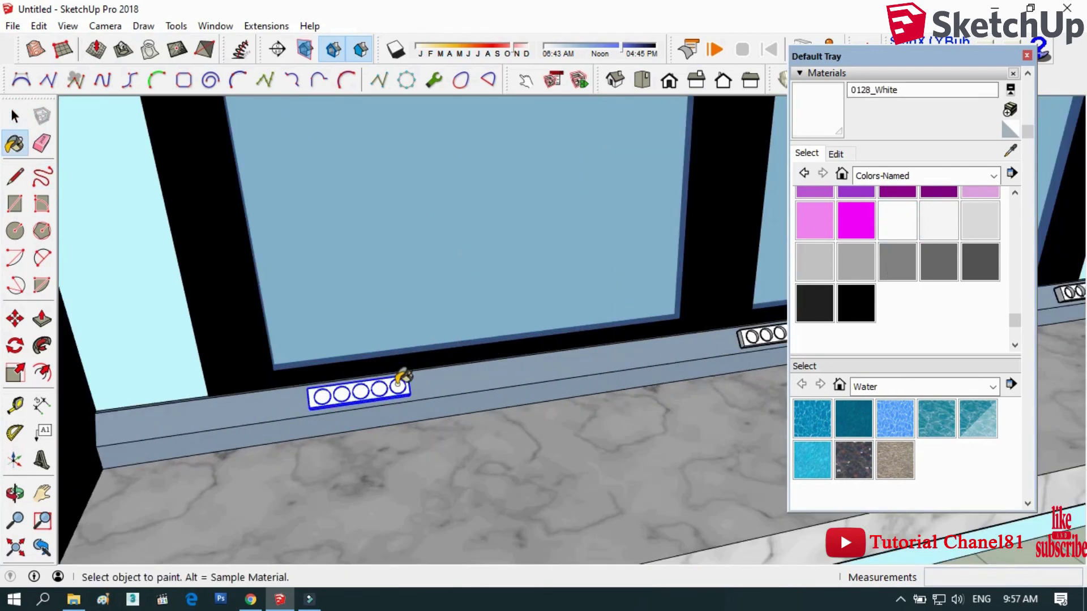
key("space")
scroll(623, 362, "down", 3)
scroll(576, 393, "up", 4)
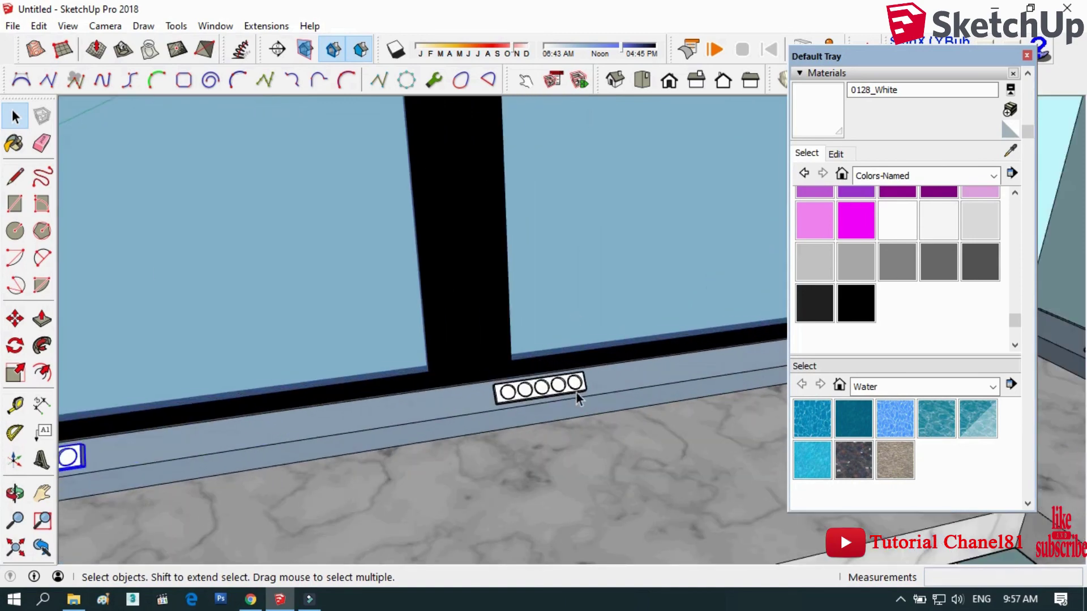
key("b")
left_click(575, 383)
key("space")
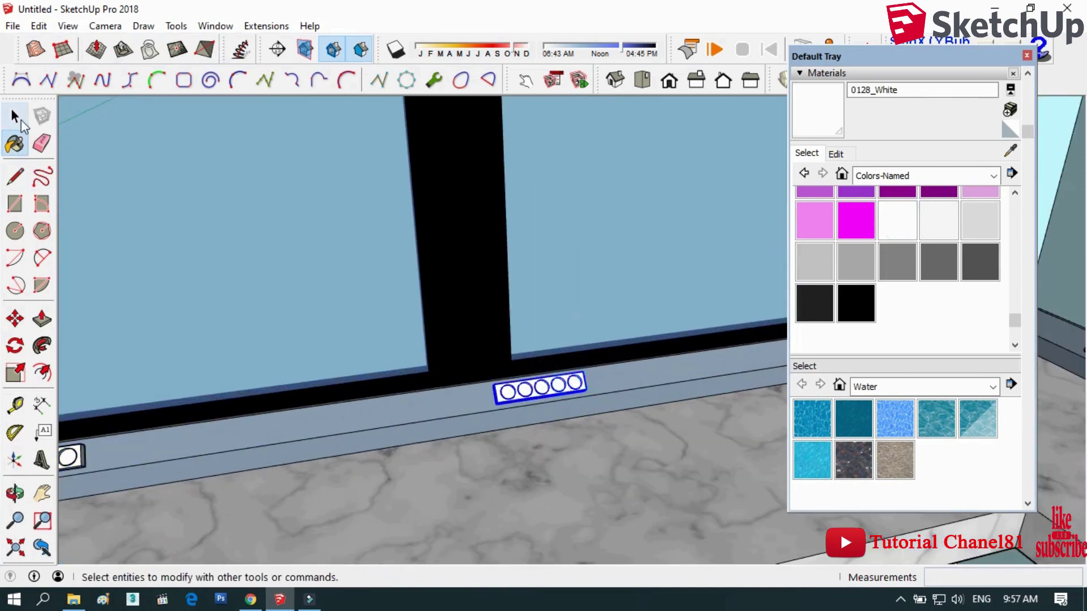
scroll(165, 326, "down", 2)
scroll(573, 310, "up", 3)
scroll(541, 367, "up", 2)
left_click(540, 367)
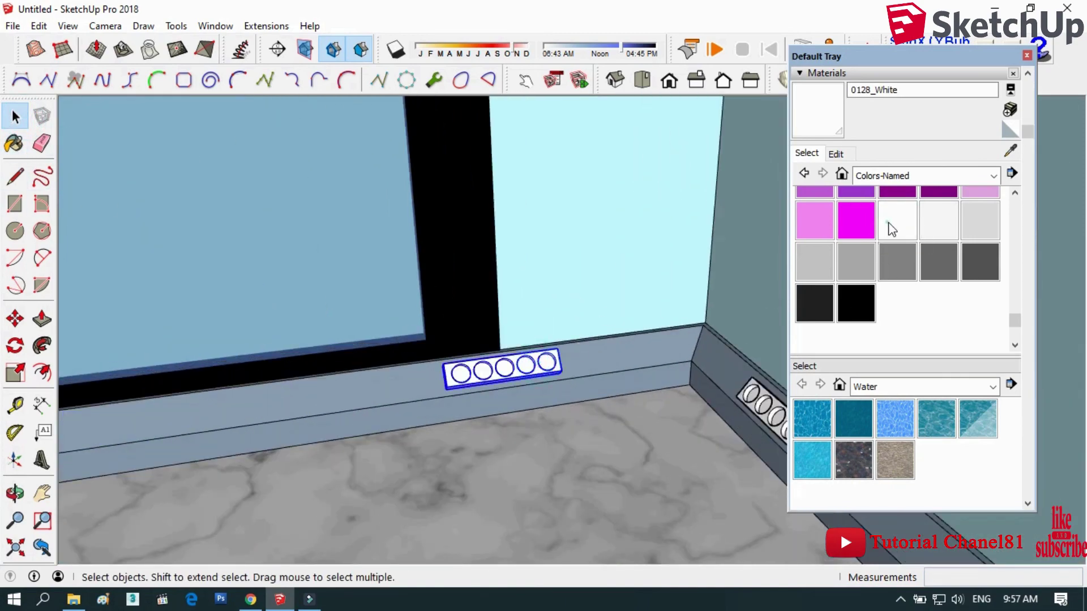
key("b")
key("space")
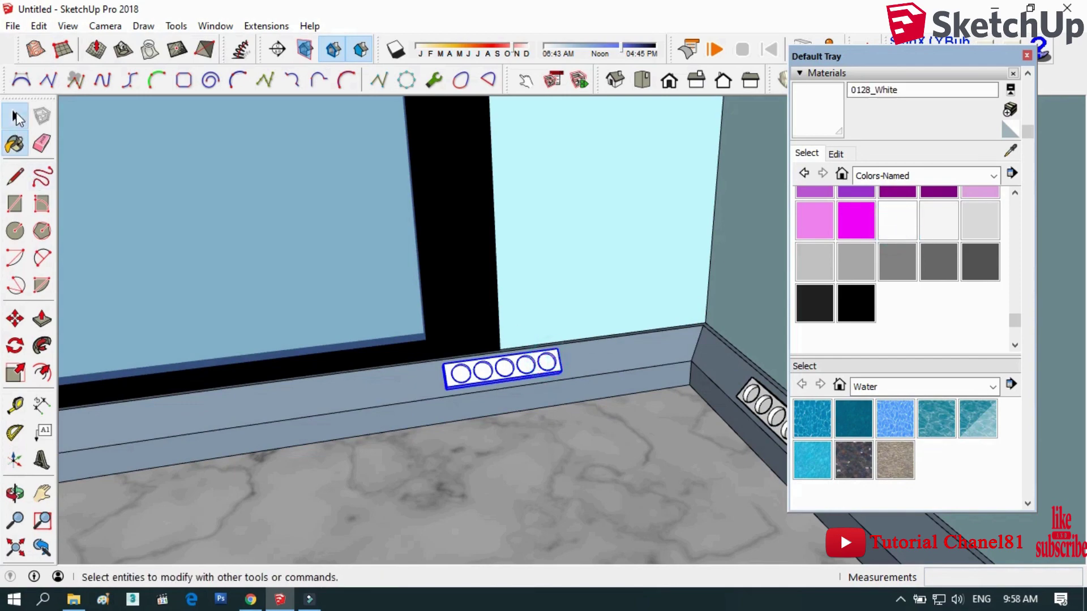
scroll(508, 352, "down", 3)
- Reload white and select the lower outlet on the side ledge
left_click(904, 226)
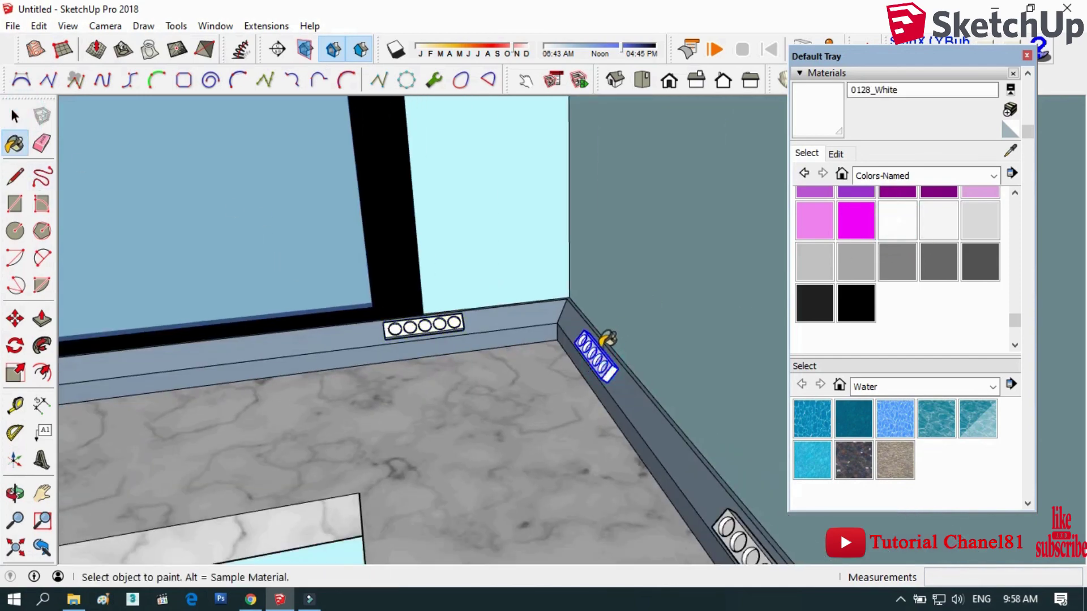
left_click(15, 116)
scroll(400, 162, "down", 2)
scroll(508, 306, "up", 2)
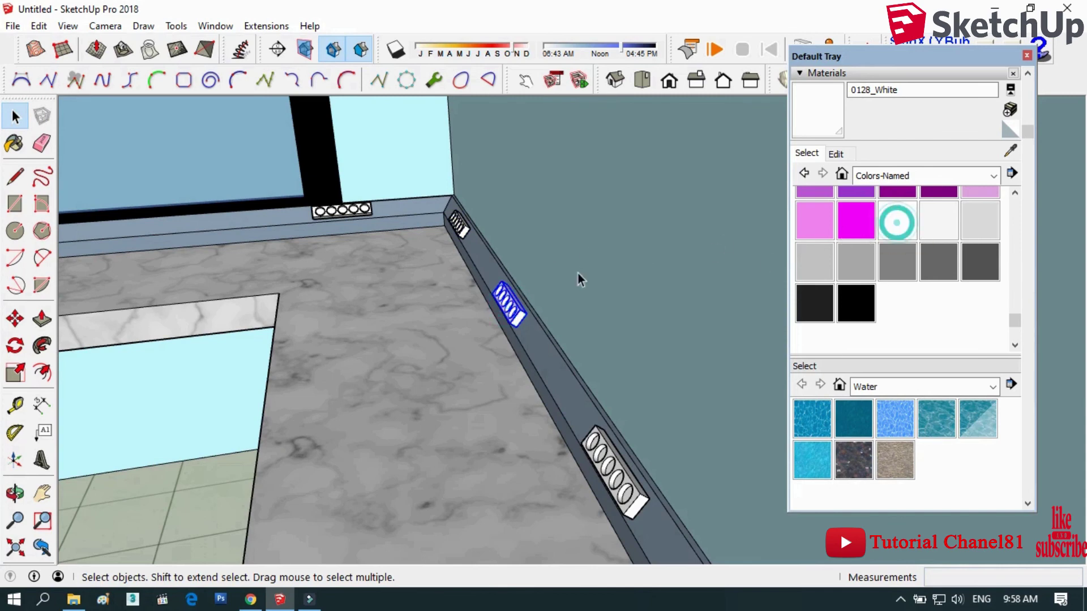
left_click(896, 238)
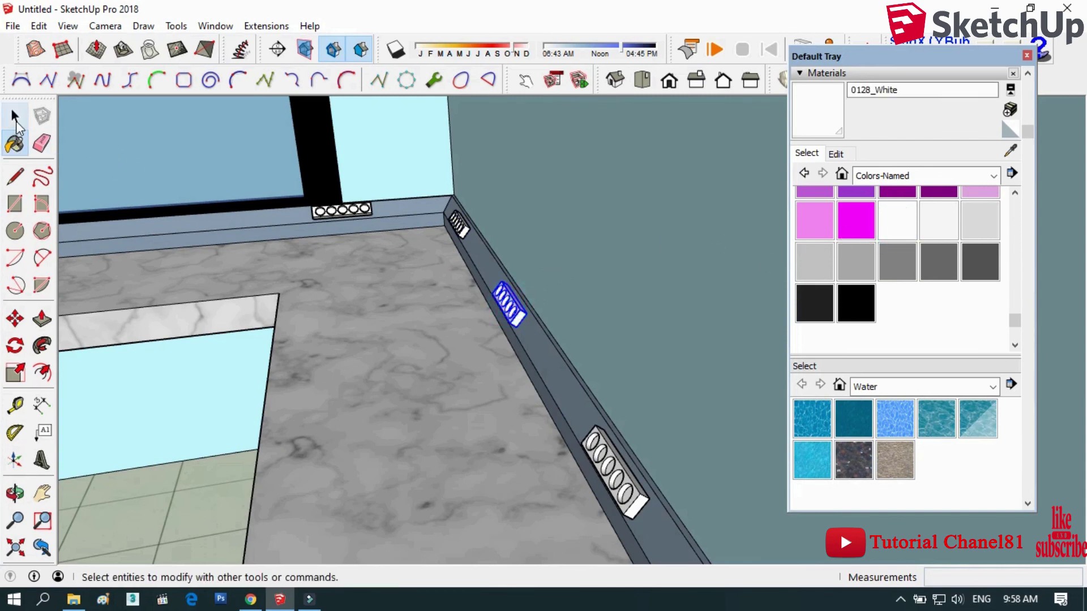
left_click(15, 116)
left_click(610, 473)
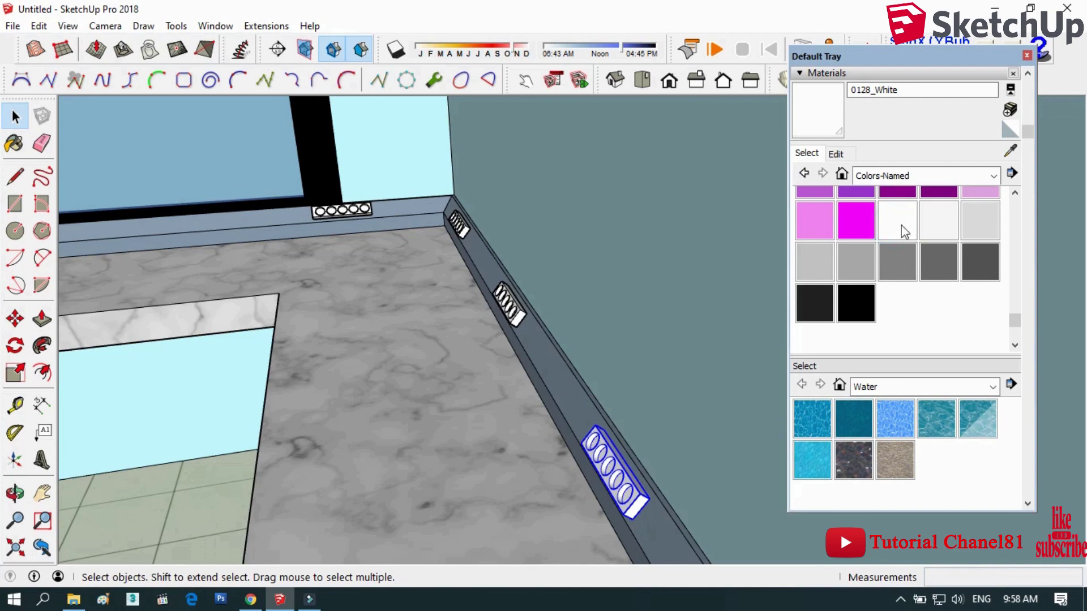
- Paint the side-ledge and baseboard outlets 0128_White
left_click(904, 231)
scroll(606, 385, "down", 1)
scroll(608, 327, "down", 3)
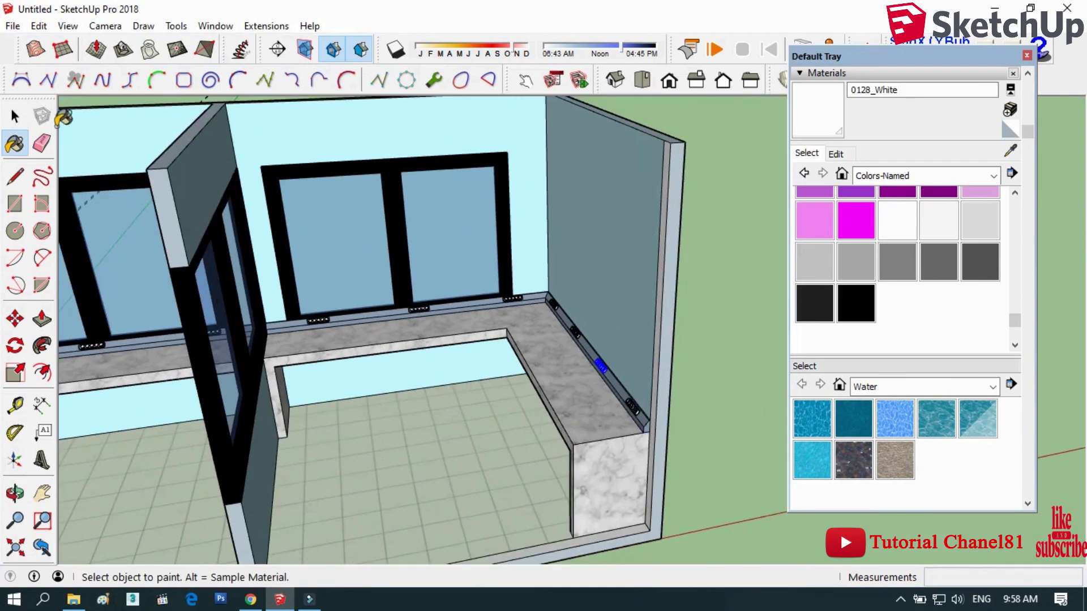
left_click(15, 116)
scroll(668, 447, "up", 2)
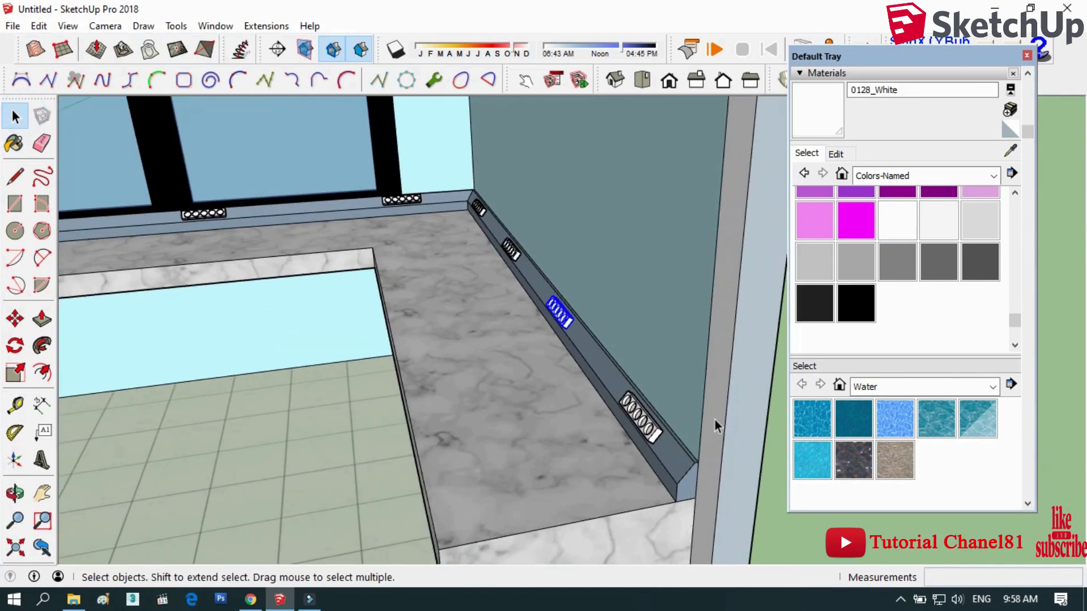
left_click(891, 232)
scroll(670, 456, "up", 2)
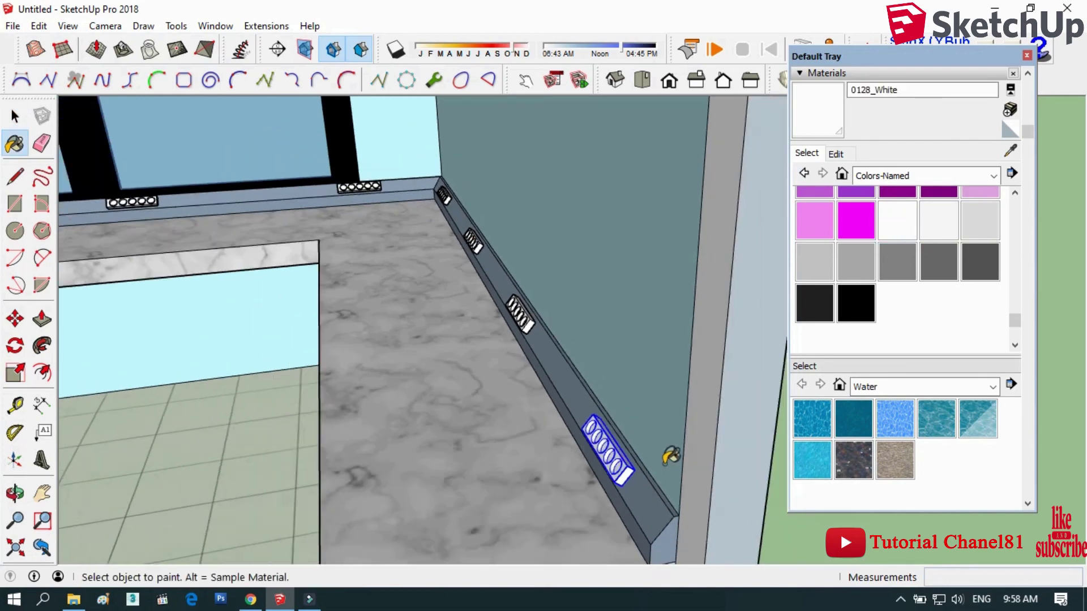
scroll(670, 455, "down", 2)
key("space")
scroll(656, 416, "down", 2)
scroll(370, 263, "up", 2)
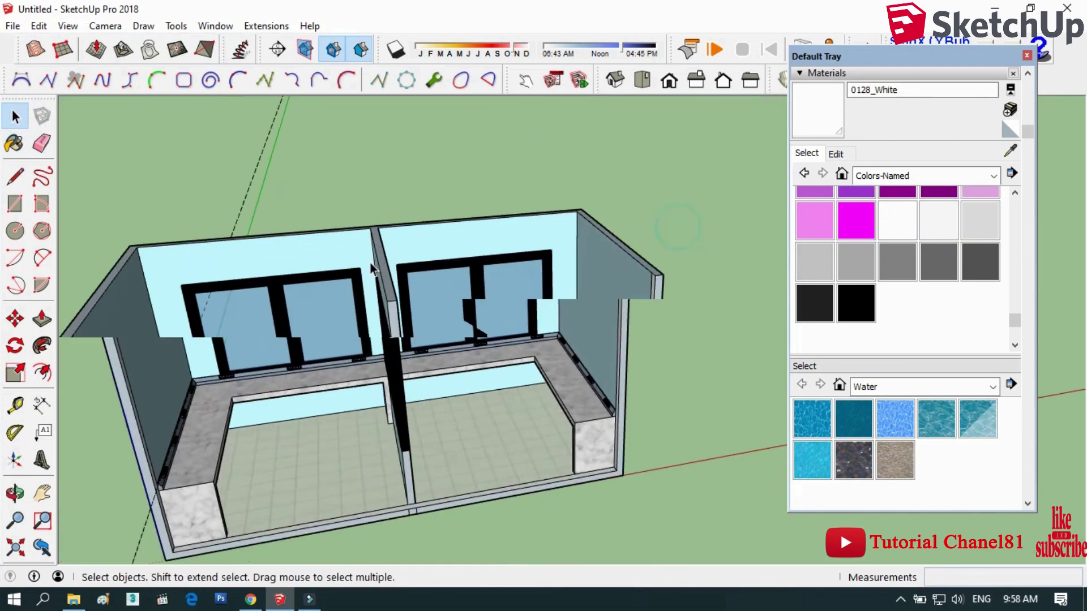
scroll(370, 262, "up", 2)
left_click(15, 492)
left_click_drag(283, 283, 54, 123)
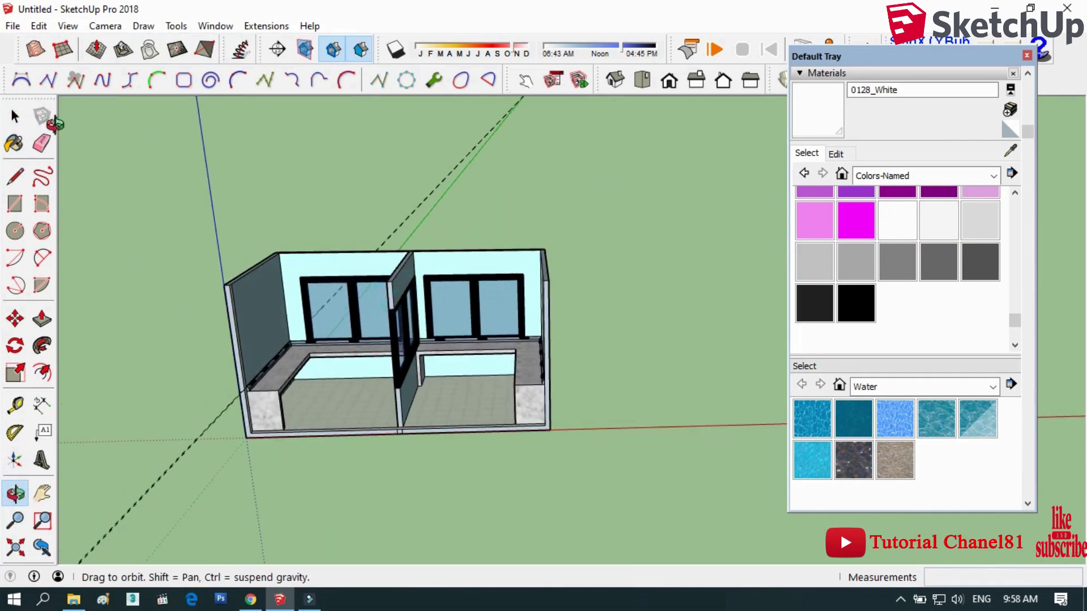
left_click(42, 143)
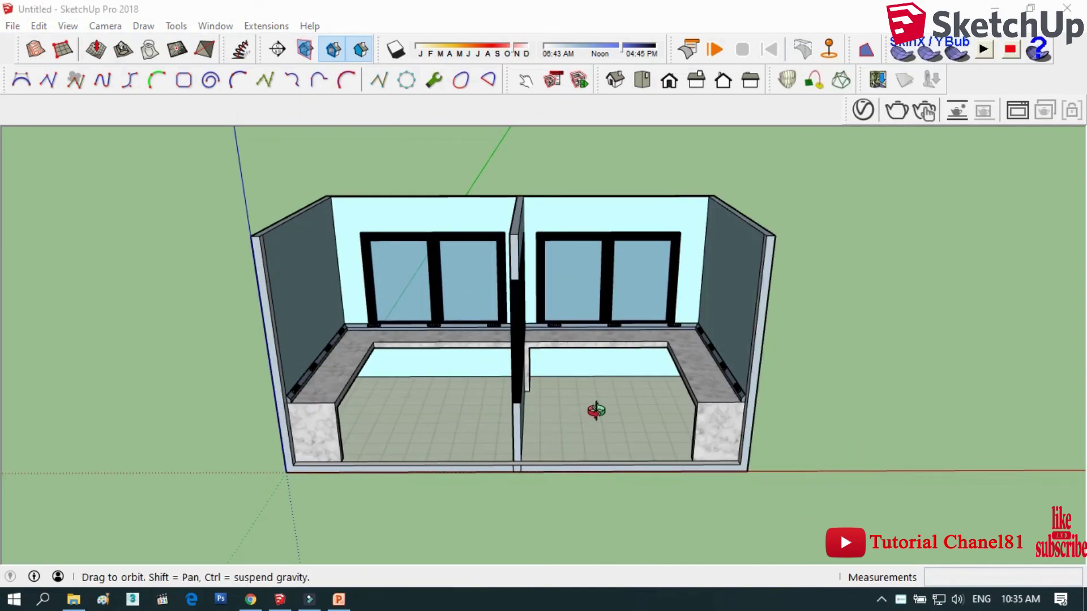
mouse_move(596, 410)
left_mouse_down()
mouse_move(543, 413)
mouse_move(650, 418)
mouse_move(604, 422)
mouse_move(651, 366)
mouse_move(602, 441)
mouse_move(680, 433)
left_mouse_up()
mouse_move(577, 468)
left_mouse_down()
mouse_move(509, 348)
mouse_move(762, 393)
mouse_move(582, 391)
mouse_move(660, 395)
mouse_move(672, 359)
mouse_move(574, 358)
mouse_move(553, 369)
mouse_move(538, 308)
left_mouse_up()
scroll(553, 368, "up", 2)
scroll(532, 284, "up", 1)
scroll(532, 285, "up", 2)
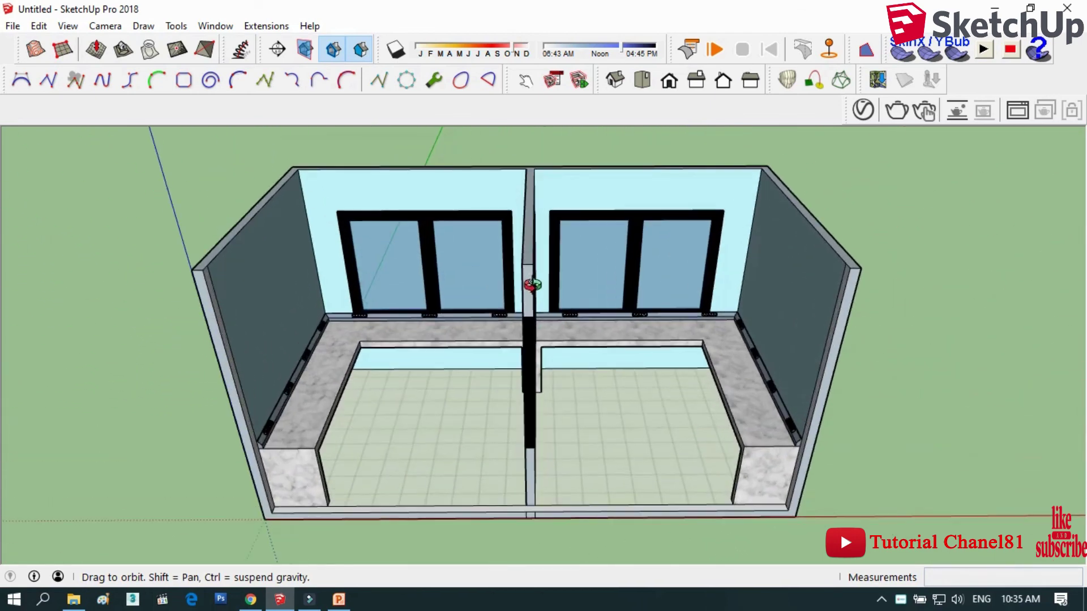
scroll(531, 287, "up", 1)
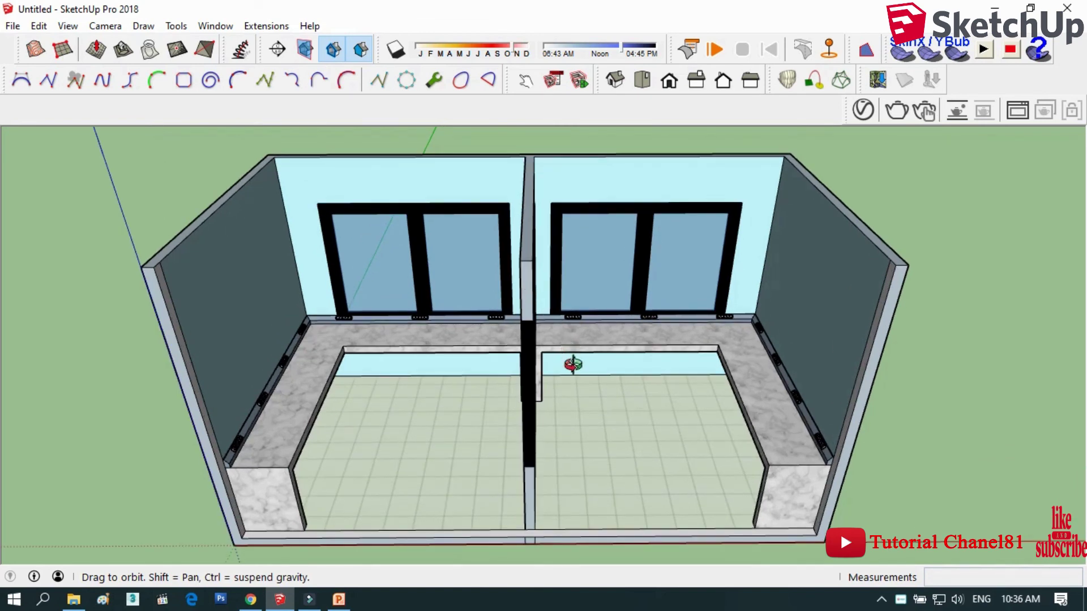